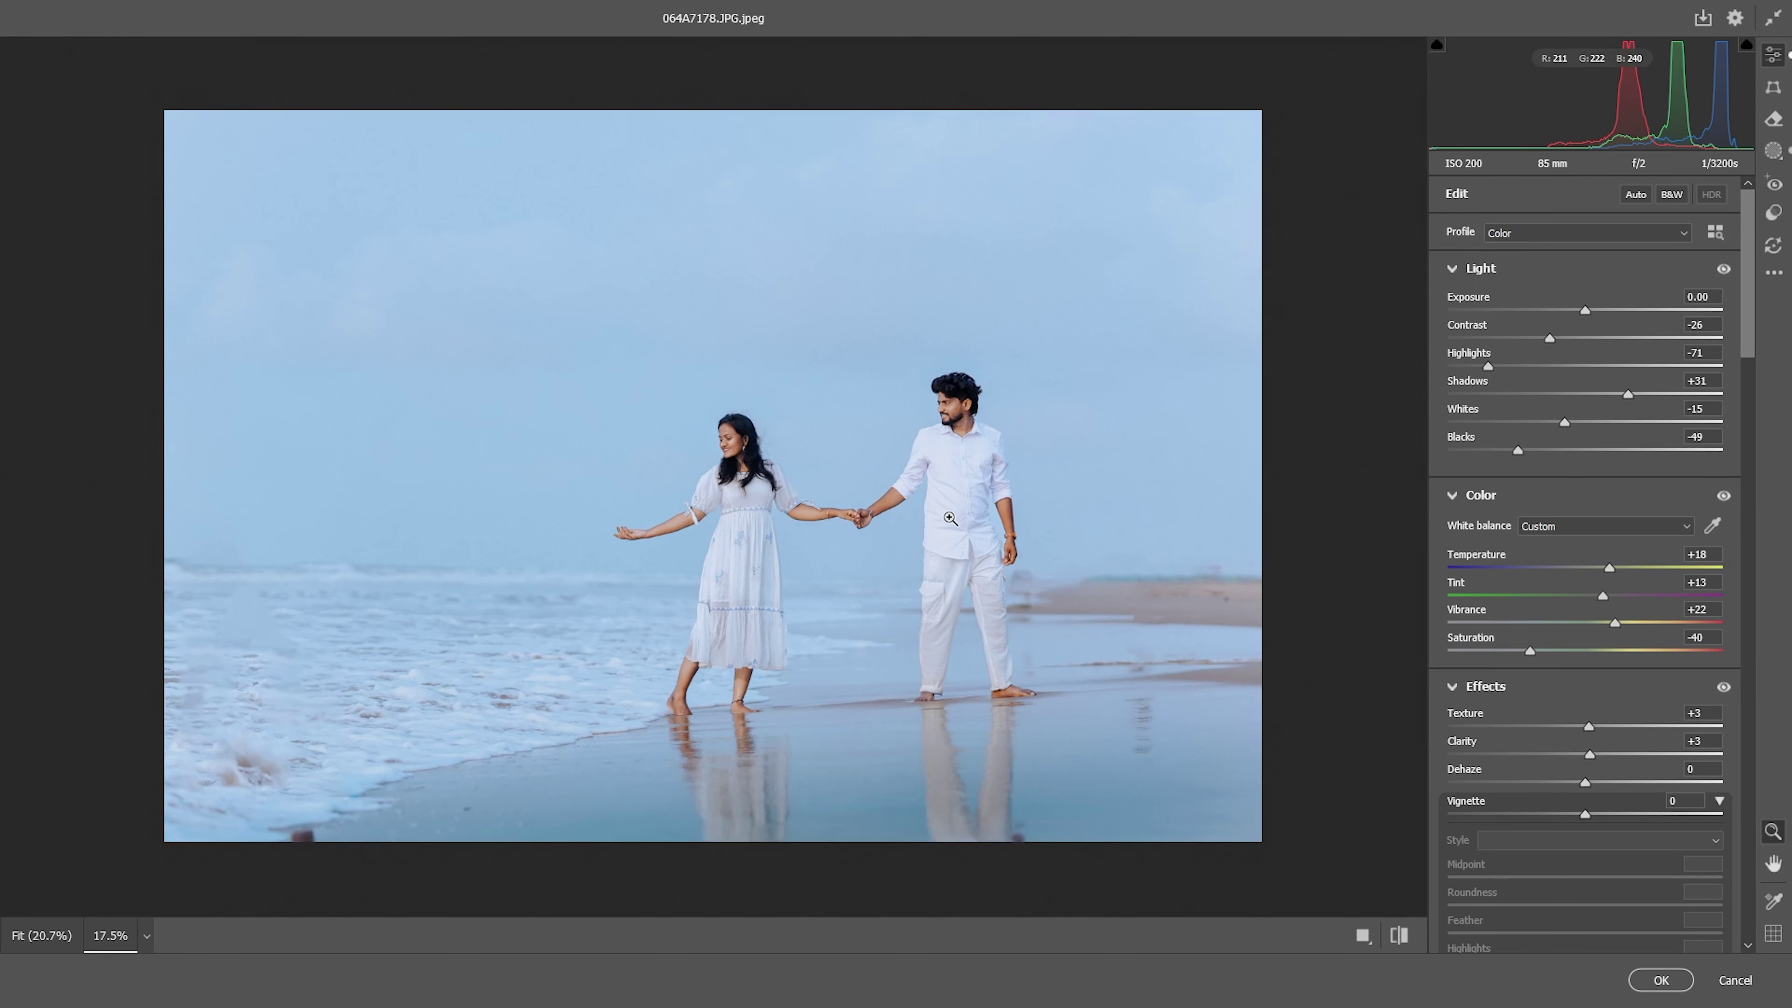
- Check the couple up close and reduce the grain effect to 4
{"action": "scroll", "coordinate": [989, 529], "scroll_direction": "up", "scroll_amount": 4}
{"action": "scroll", "coordinate": [988, 529], "scroll_direction": "up", "scroll_amount": 2}
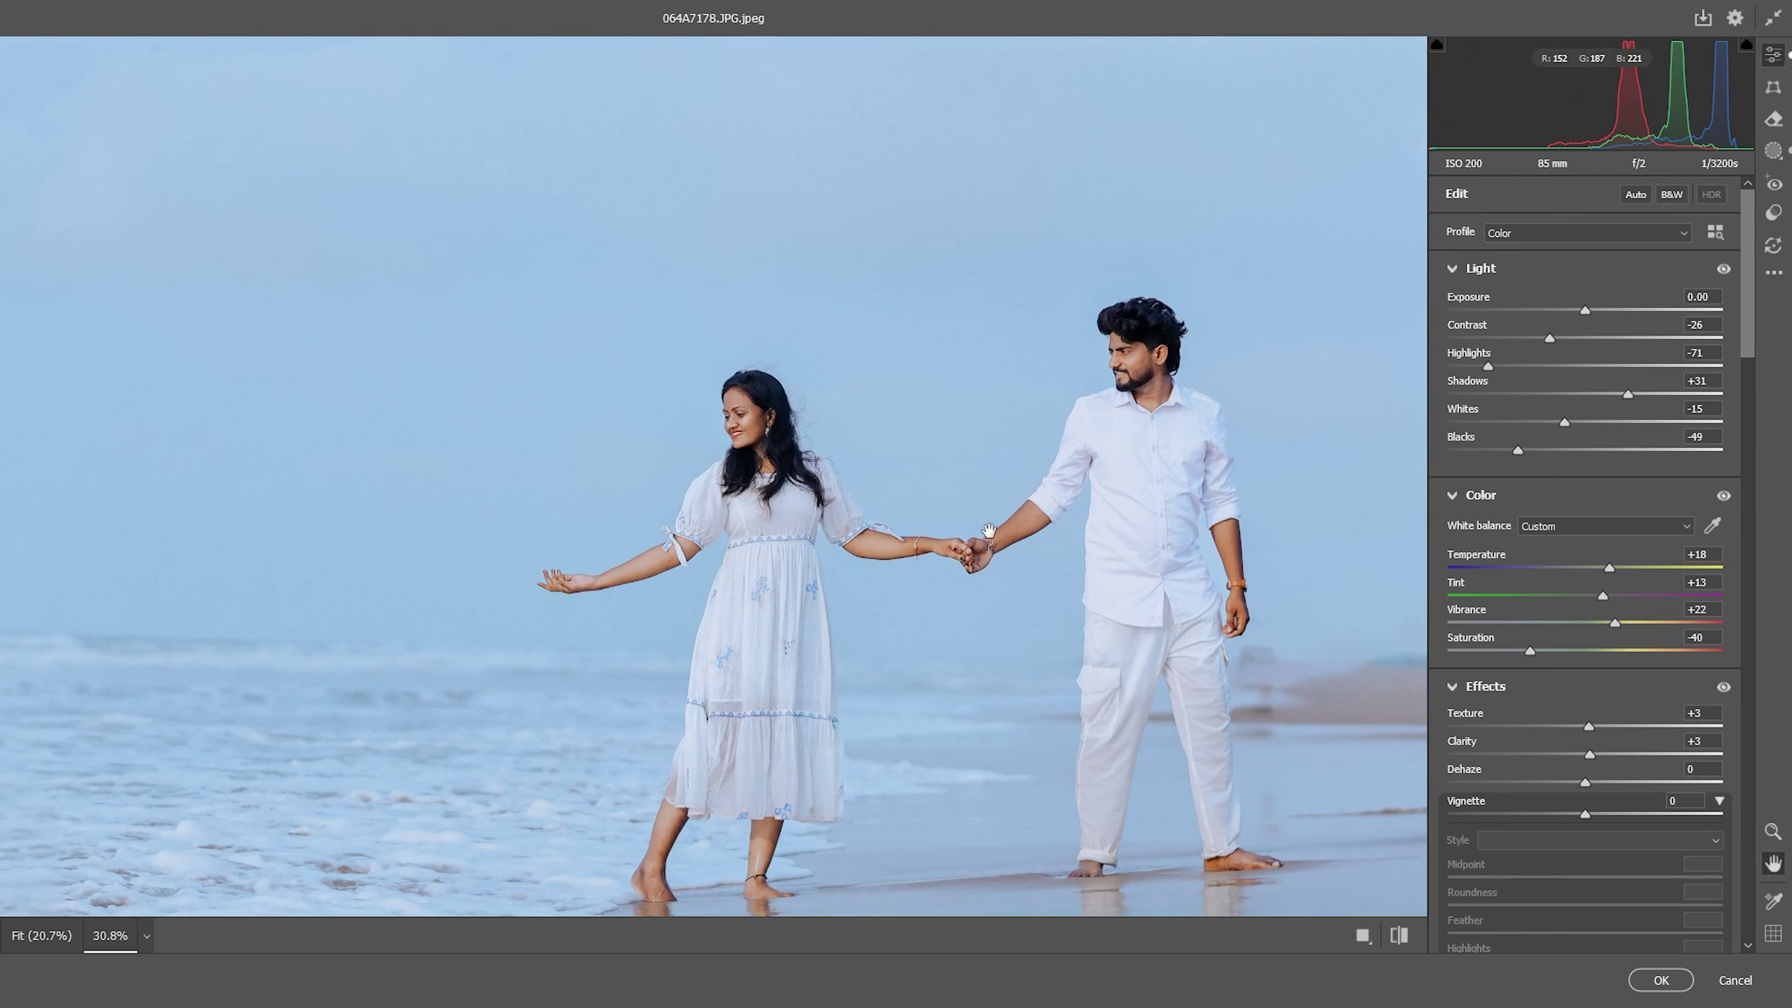
{"action": "scroll", "coordinate": [886, 508], "scroll_direction": "up", "scroll_amount": 1}
{"action": "scroll", "coordinate": [886, 508], "scroll_direction": "up", "scroll_amount": 2}
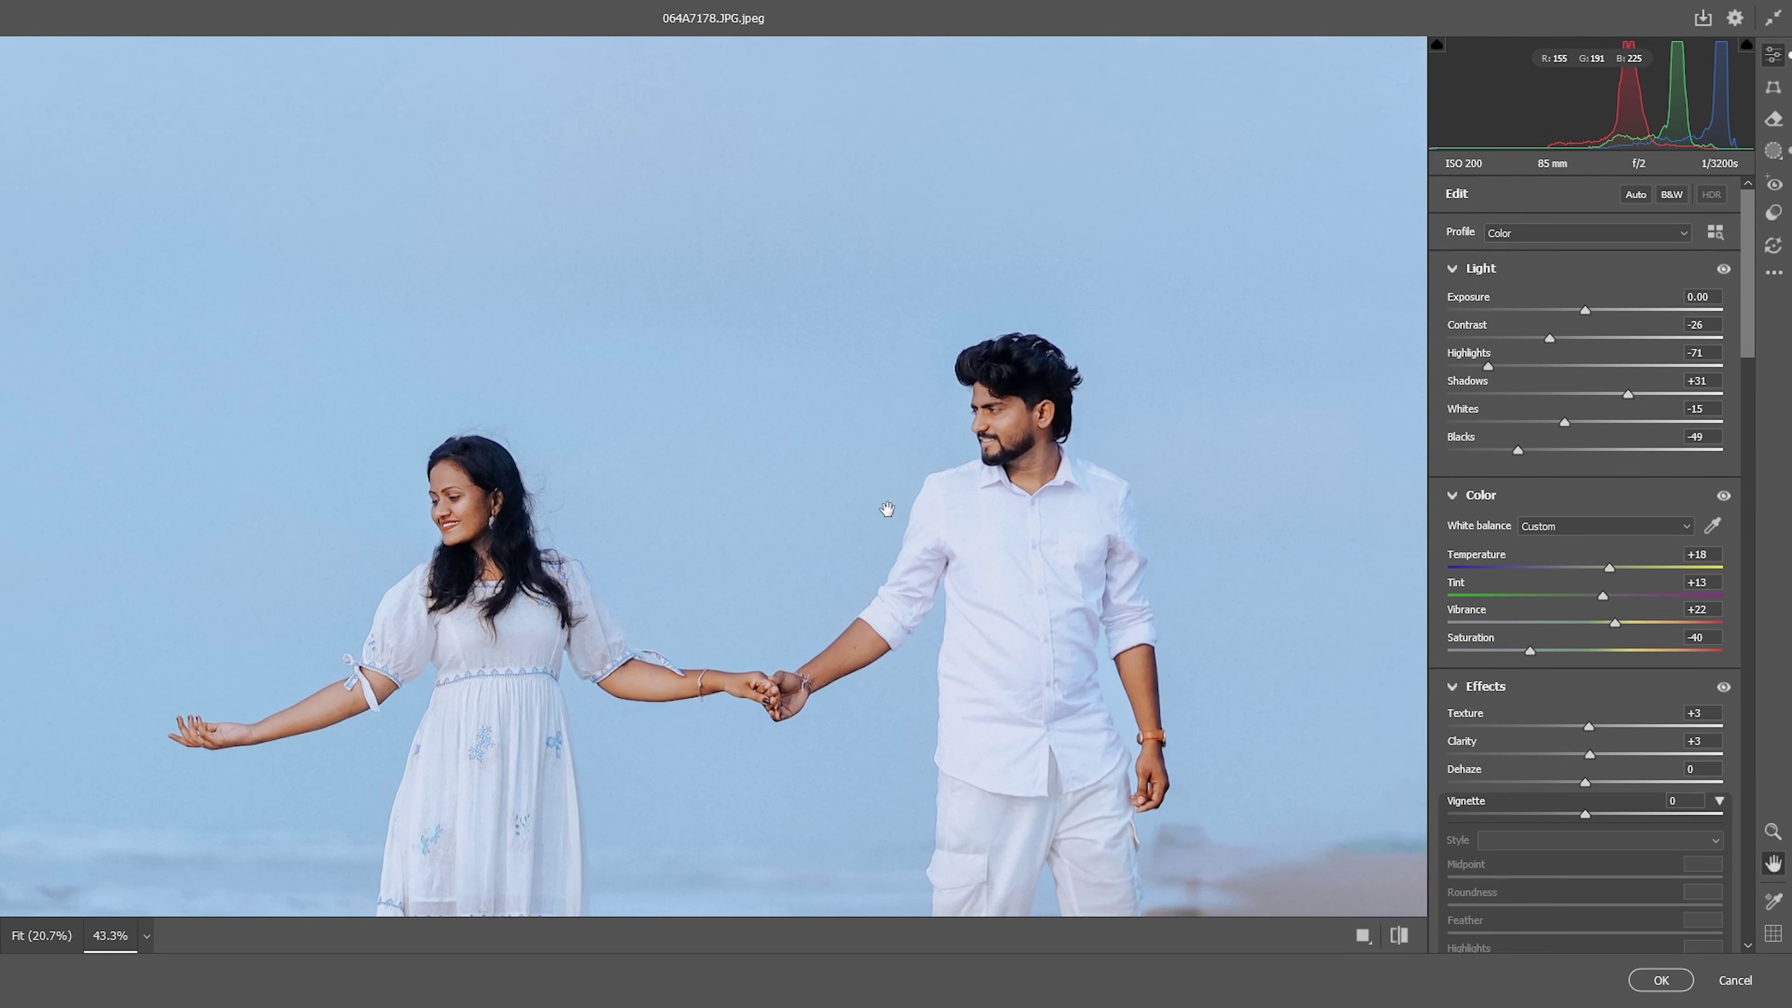
{"action": "scroll", "coordinate": [888, 508], "scroll_direction": "up", "scroll_amount": 1}
{"action": "scroll", "coordinate": [1012, 485], "scroll_direction": "up", "scroll_amount": 1}
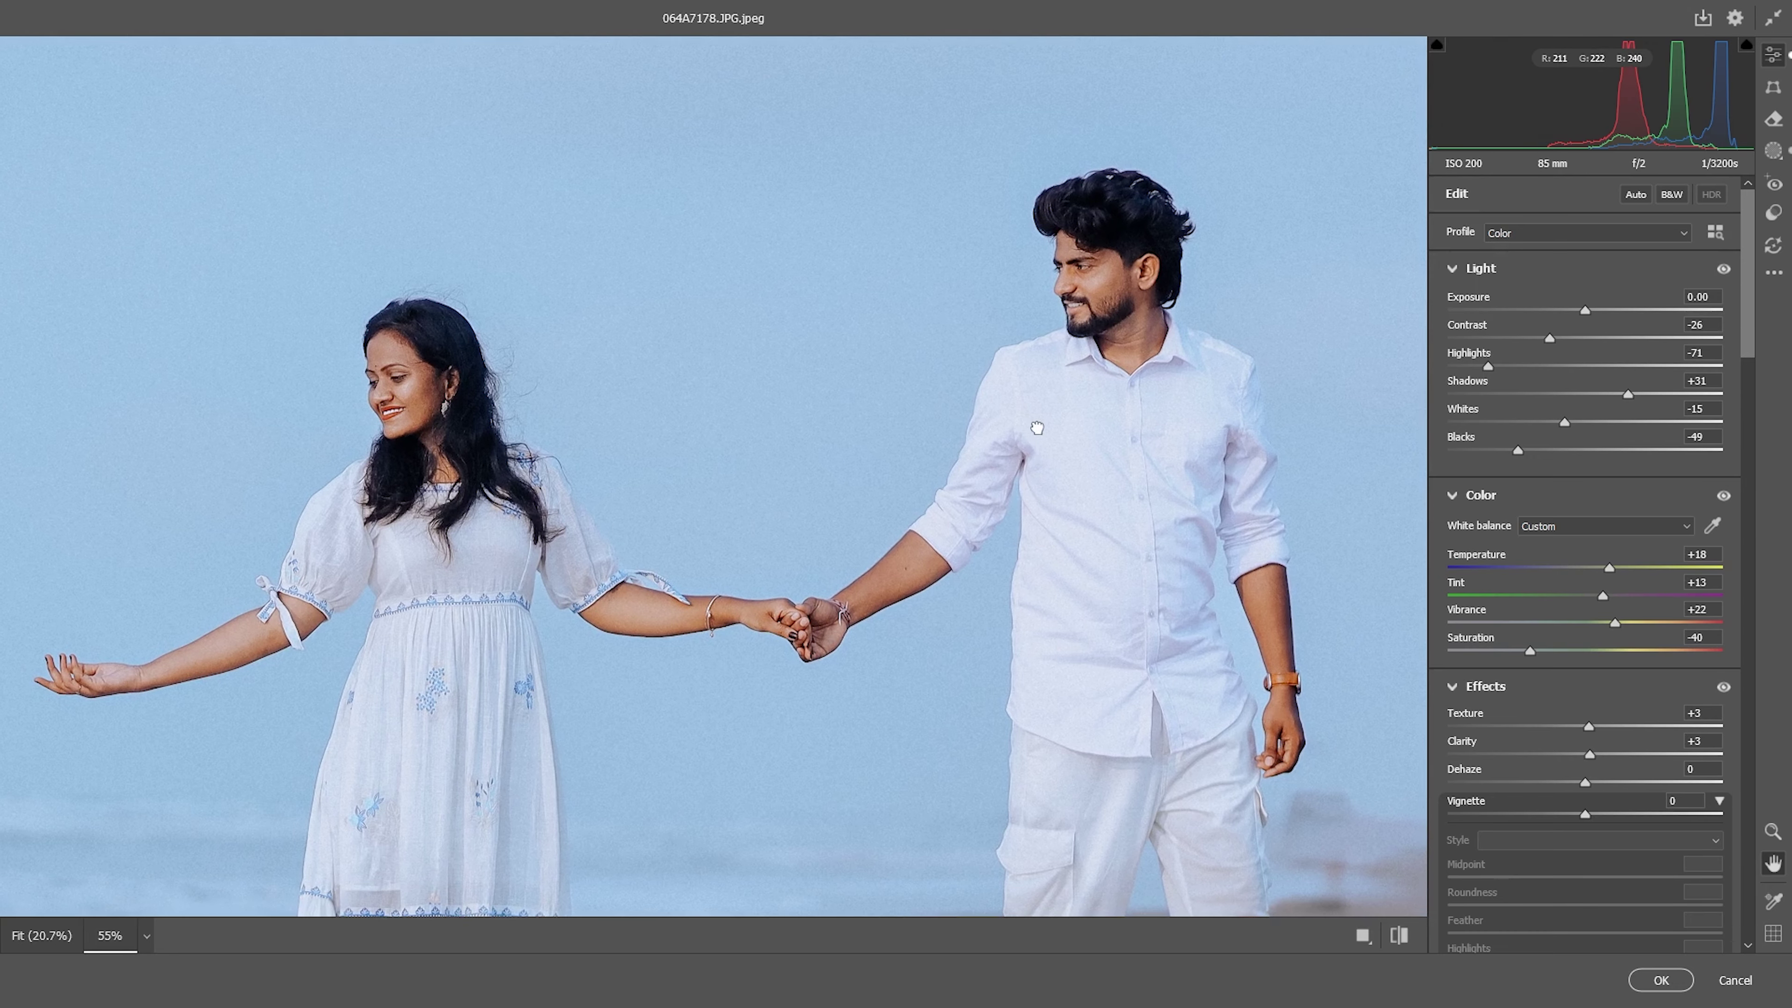
{"action": "scroll", "coordinate": [1572, 734], "scroll_direction": "down", "scroll_amount": 10}
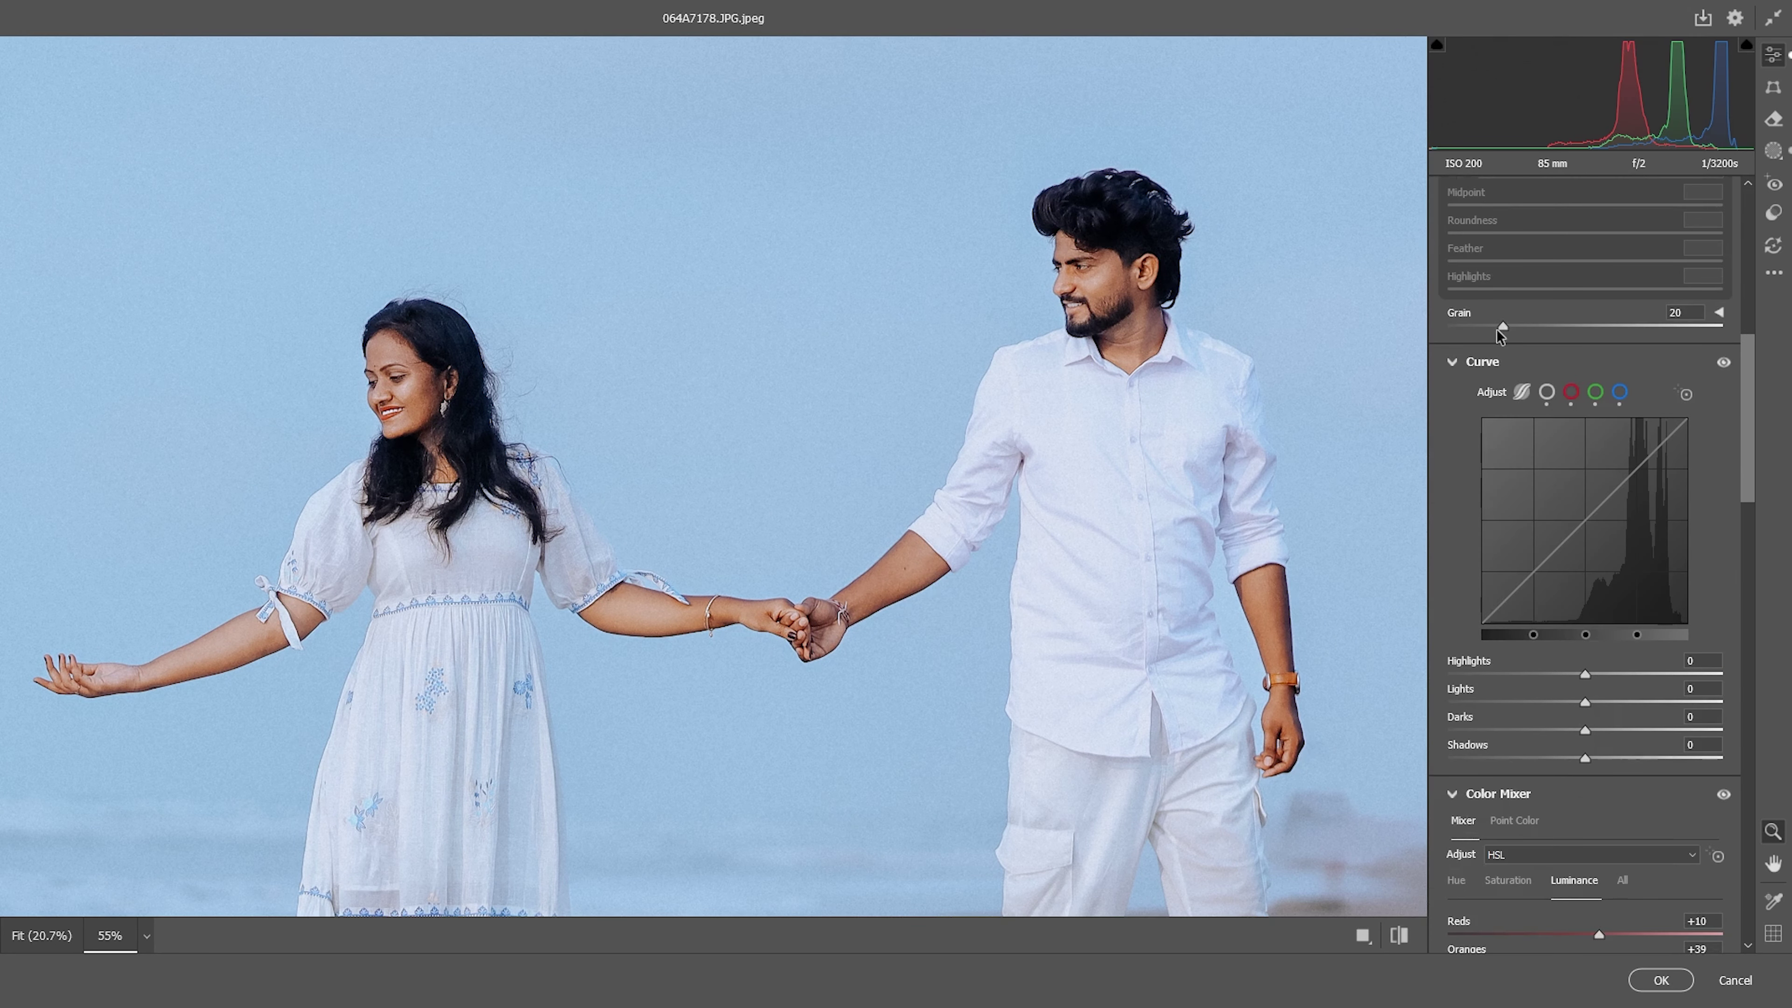
{"action": "left_click_drag", "start_coordinate": [1502, 327], "coordinate": [1458, 327]}
- Set the Color Mixer saturation to -1 for Oranges and -31 for Yellows, leaving their luminance as it was
{"action": "scroll", "coordinate": [1619, 745], "scroll_direction": "down", "scroll_amount": 4}
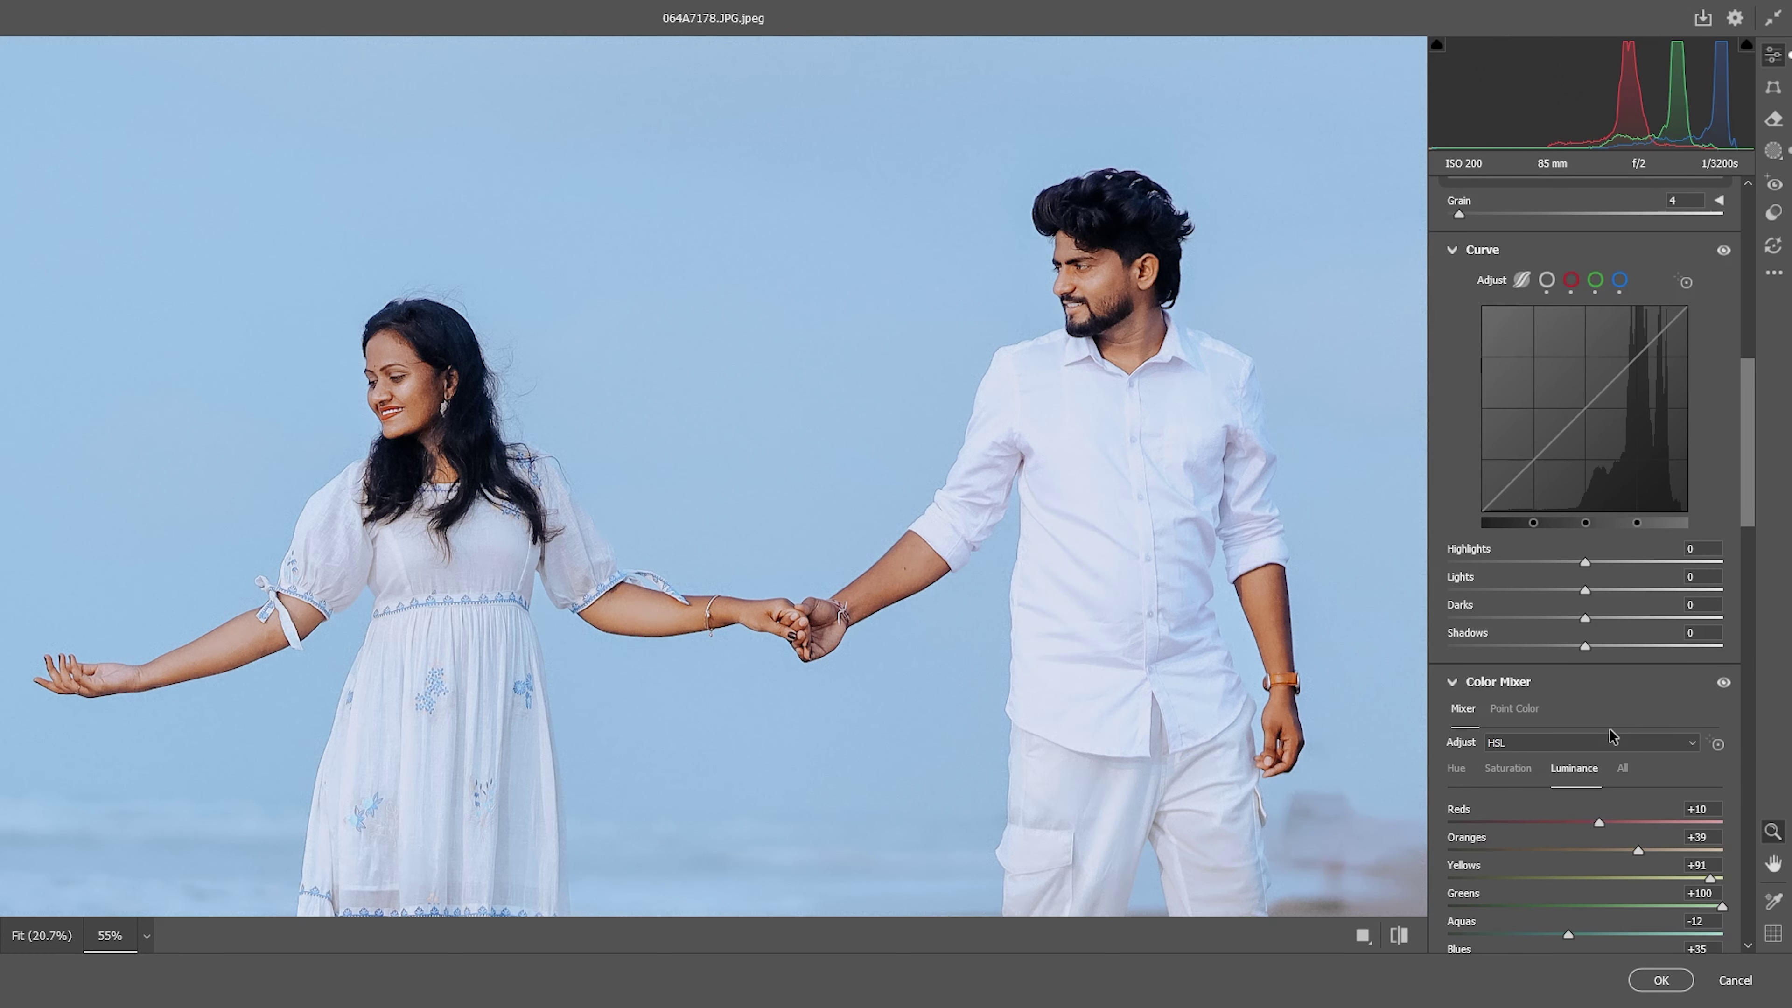
{"action": "scroll", "coordinate": [1612, 736], "scroll_direction": "down", "scroll_amount": 2}
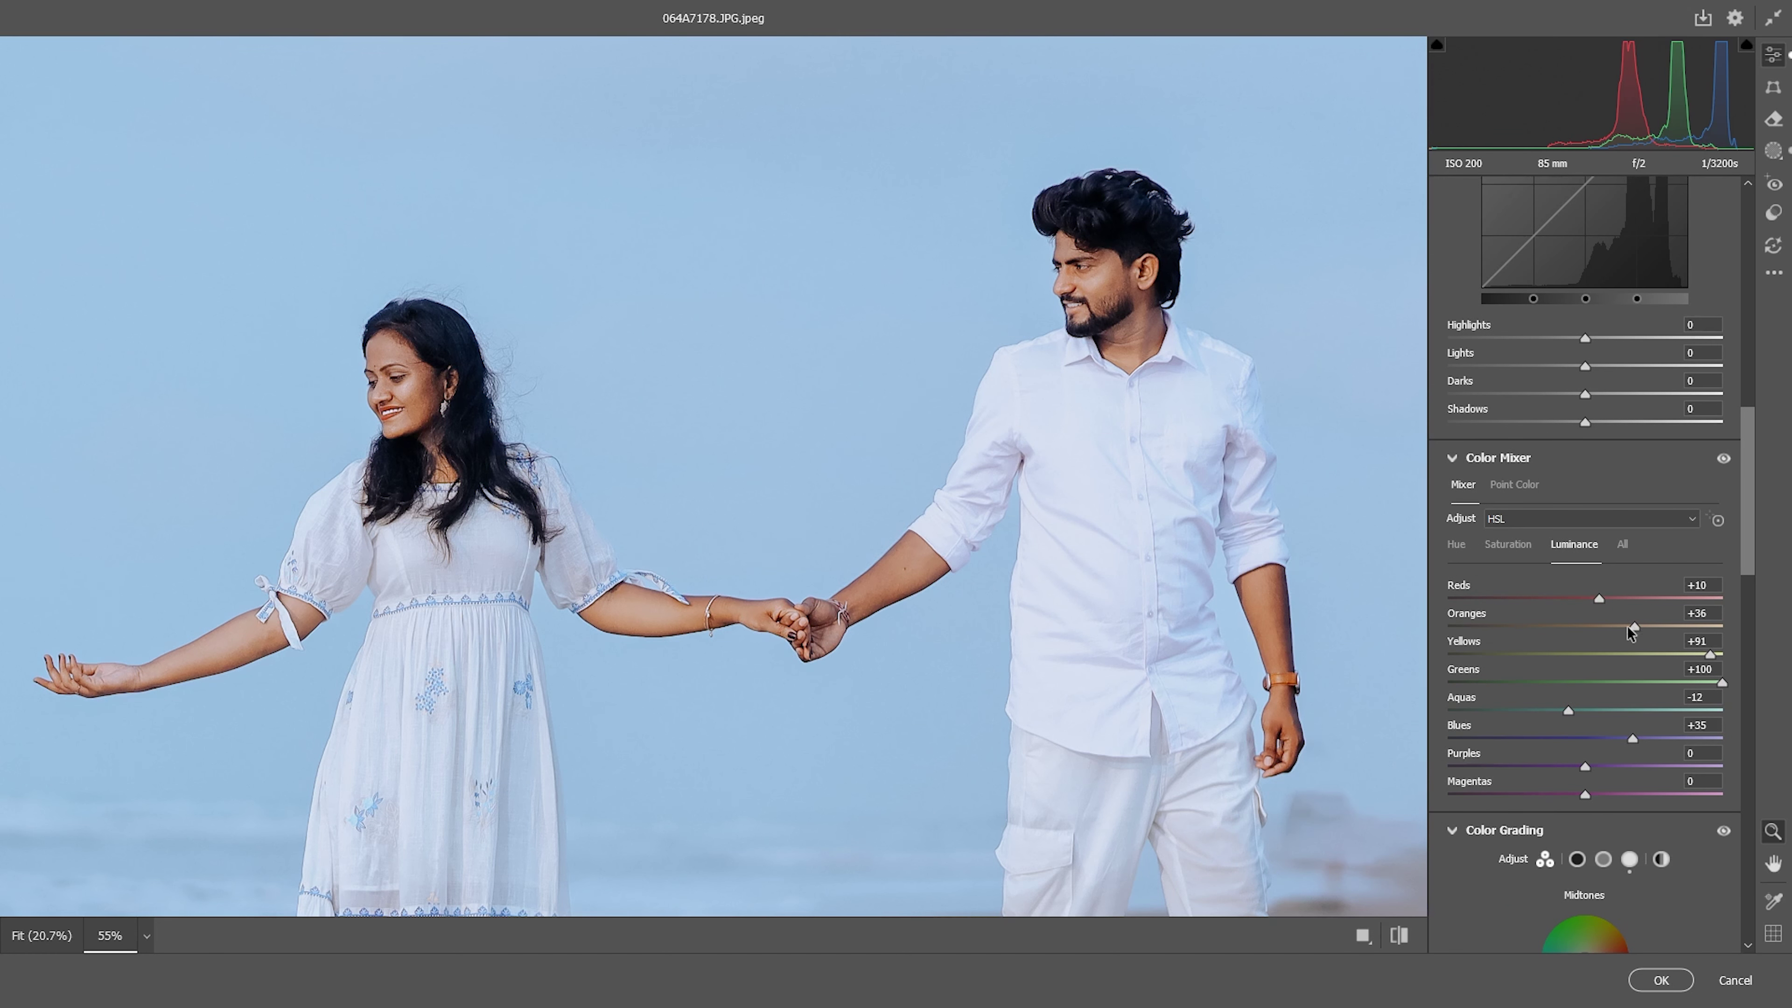
{"action": "left_click_drag", "start_coordinate": [1637, 625], "coordinate": [1618, 627]}
{"action": "key", "text": "ctrl+z"}
{"action": "left_click", "coordinate": [1508, 544]}
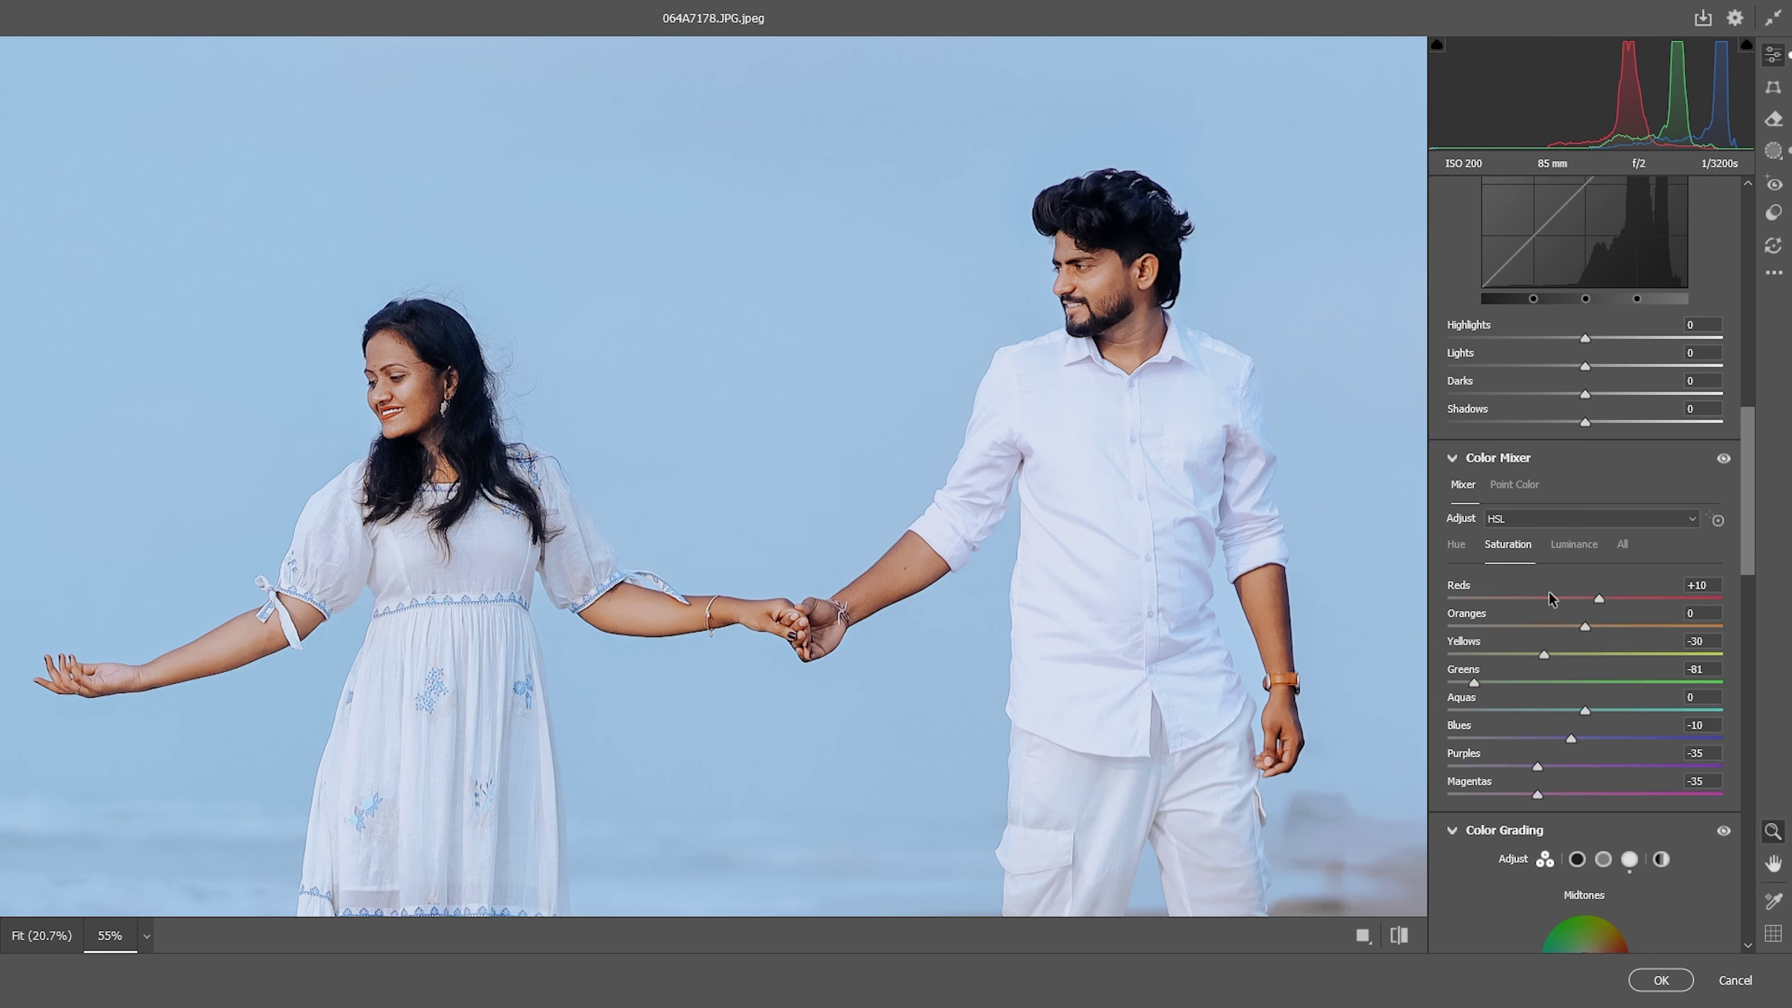
{"action": "left_click_drag", "start_coordinate": [1576, 627], "coordinate": [1574, 627]}
- Shift the Color Grading highlights further toward blue, with hue 238 and saturation 32
{"action": "scroll", "coordinate": [1567, 789], "scroll_direction": "down", "scroll_amount": 3}
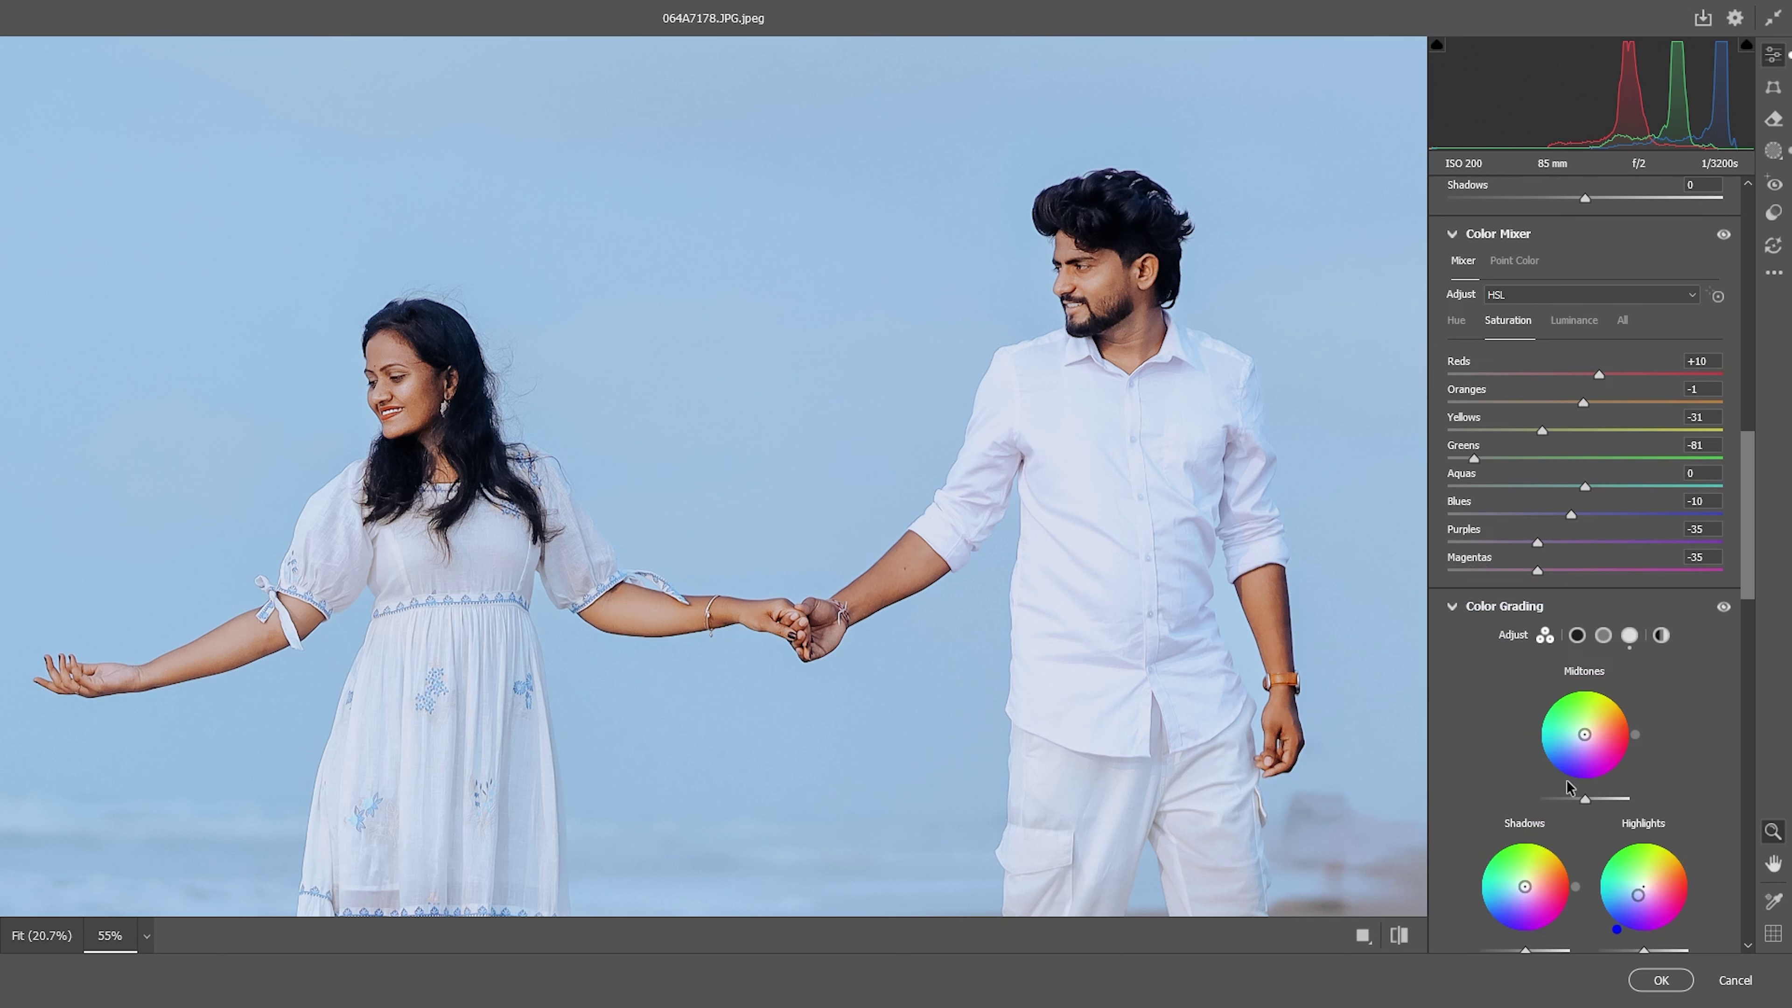
{"action": "scroll", "coordinate": [1578, 791], "scroll_direction": "down", "scroll_amount": 3}
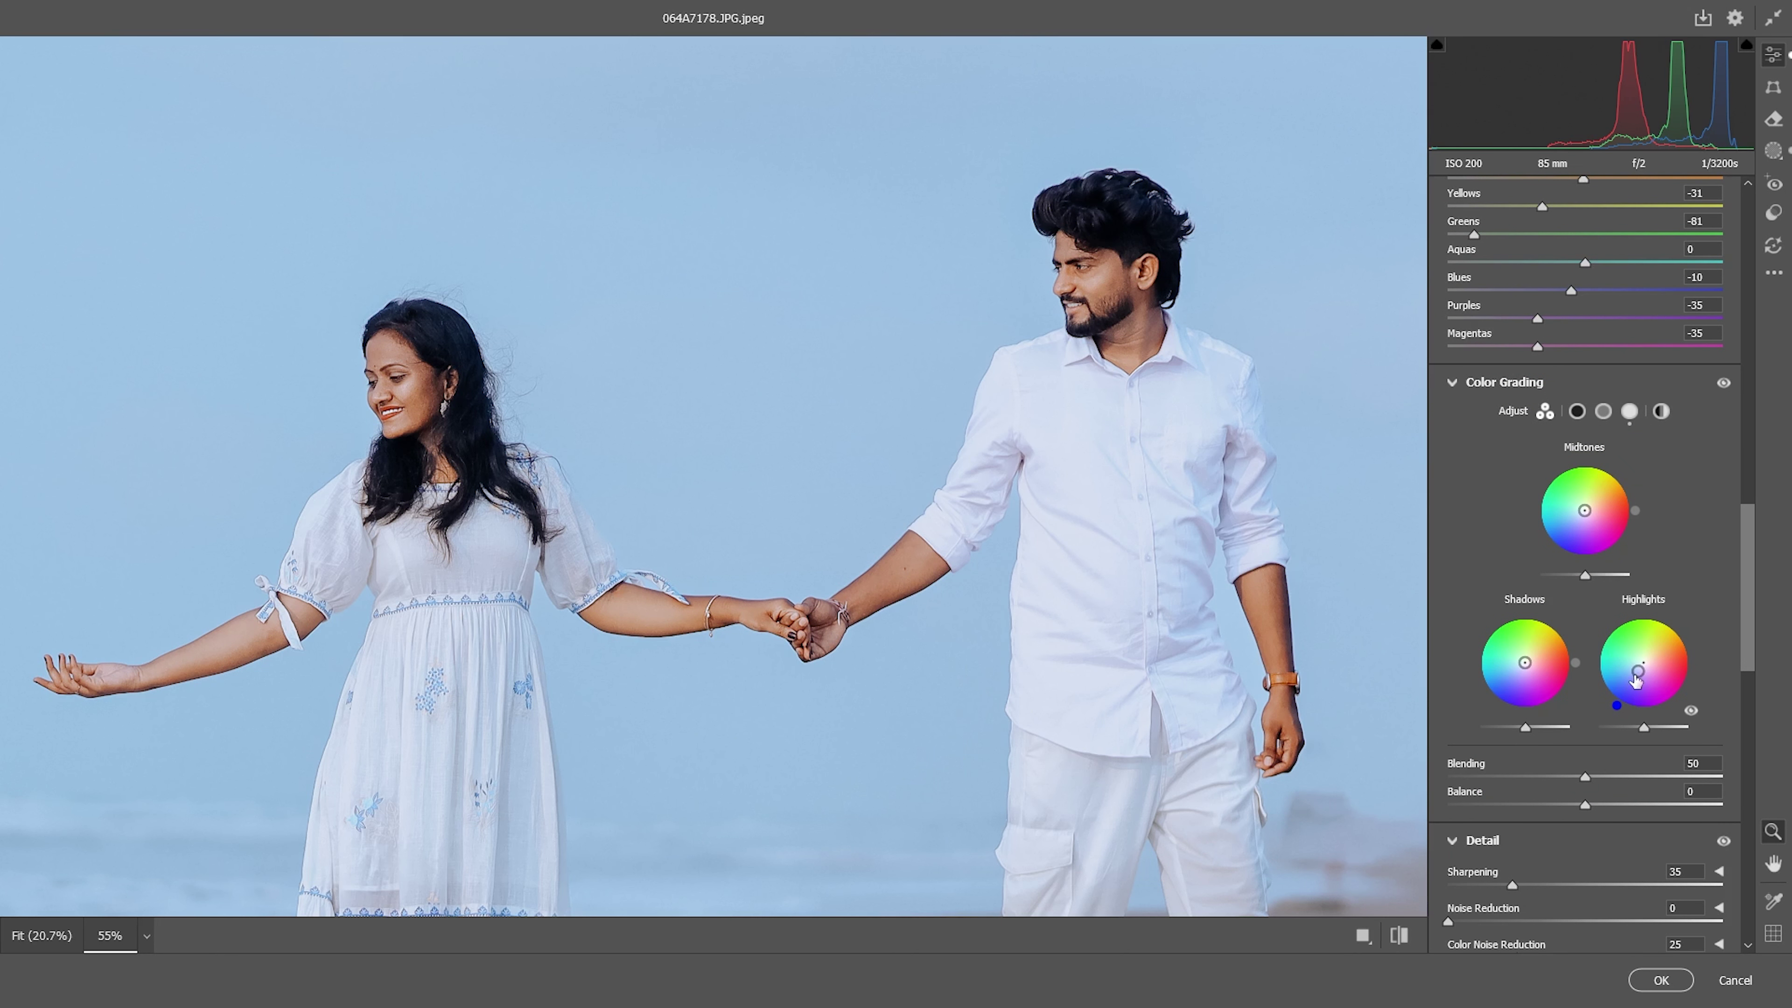
{"action": "left_click_drag", "start_coordinate": [1638, 671], "coordinate": [1636, 675]}
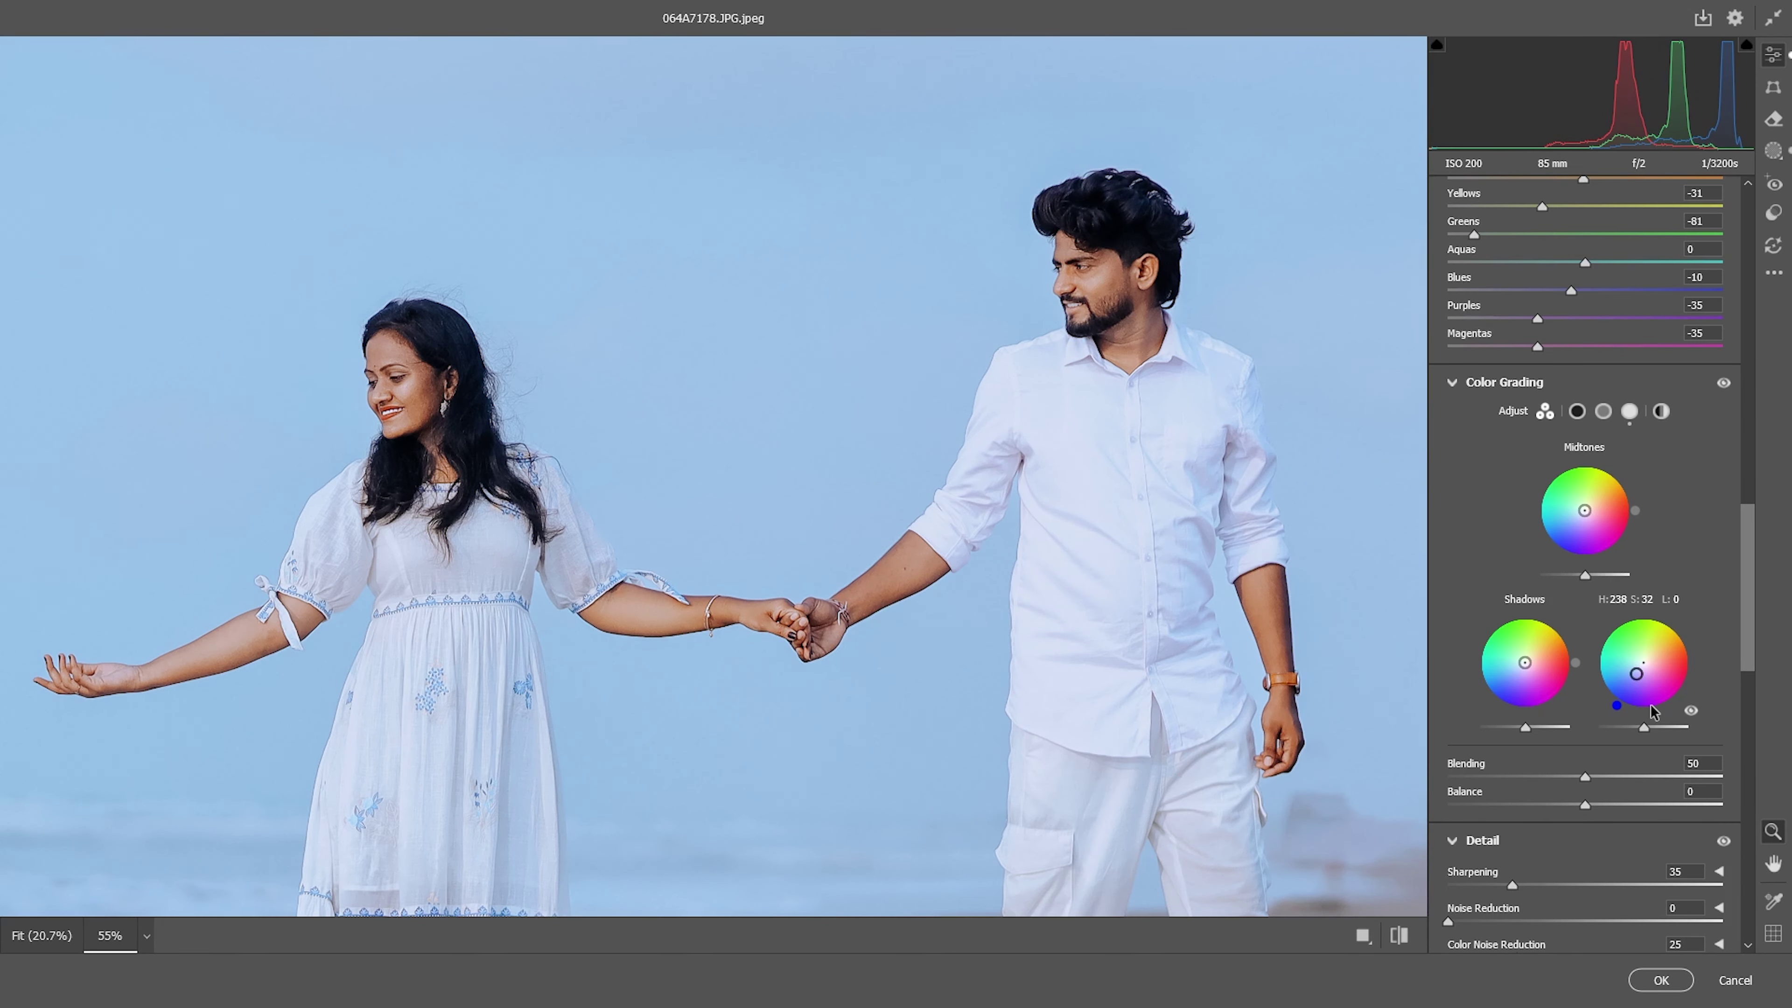
- Set sharpening to 28, noise reduction to 55 and color noise reduction to 76, and compare with the original photo
{"action": "scroll", "coordinate": [1547, 777], "scroll_direction": "down", "scroll_amount": 3}
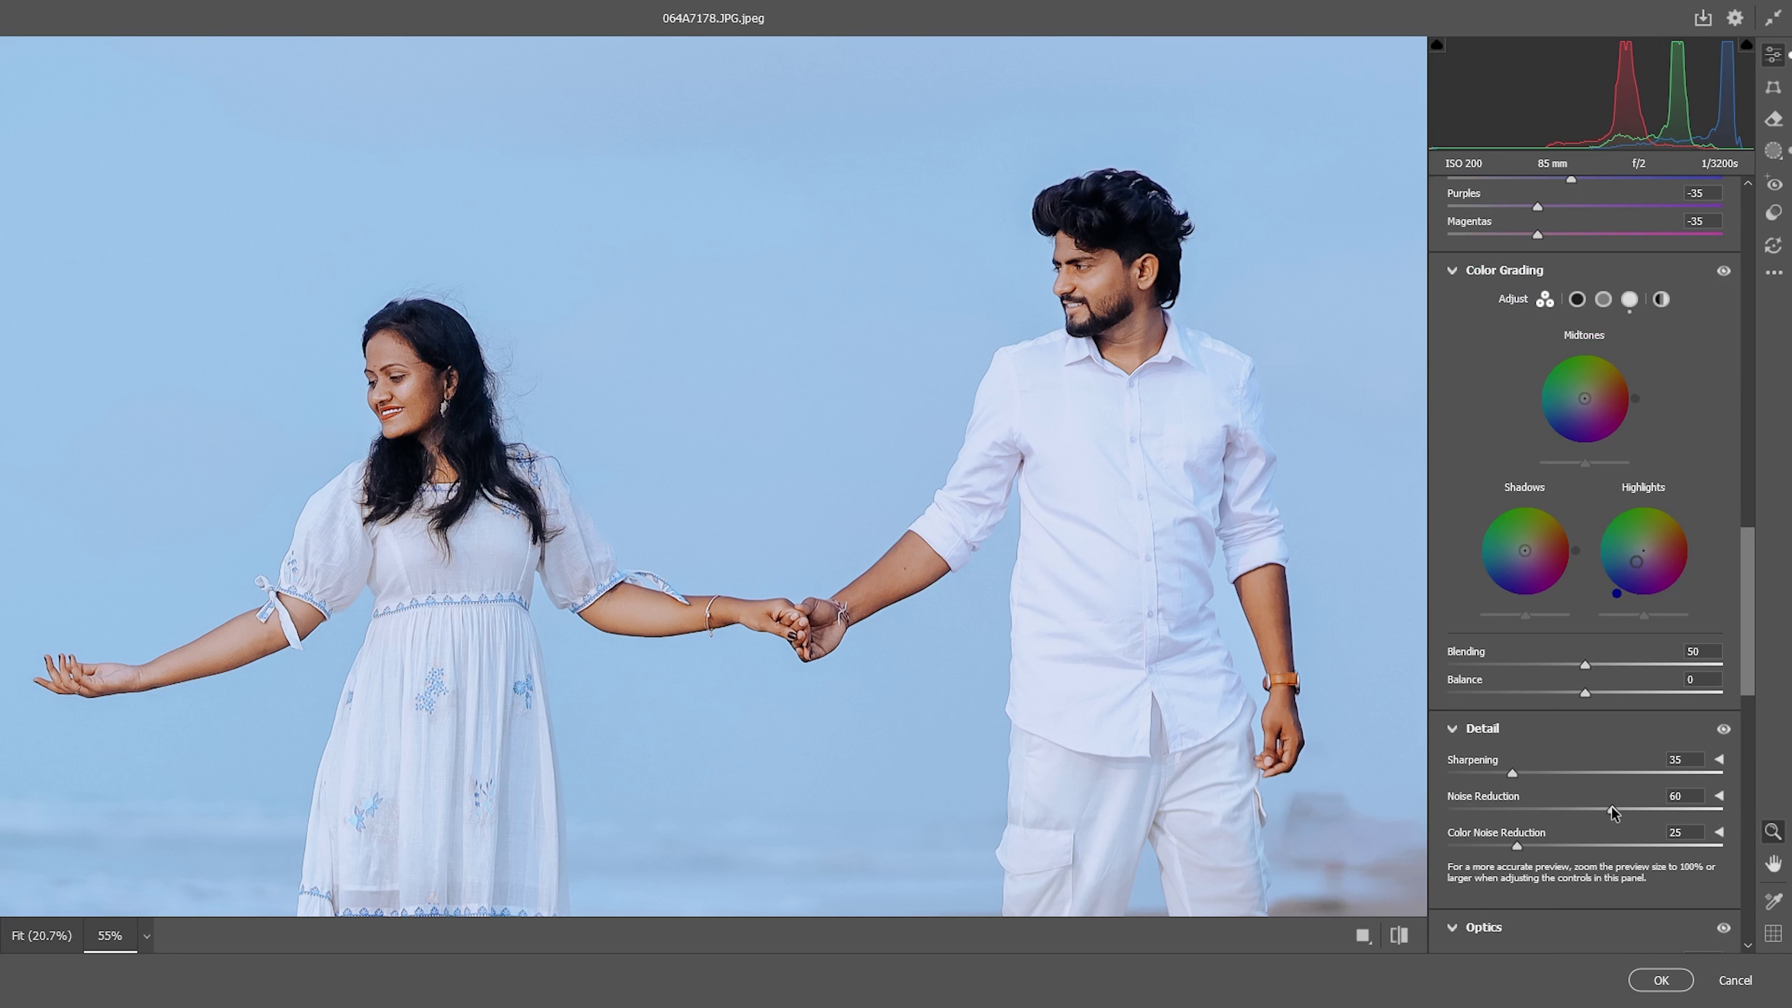
{"action": "left_click_drag", "start_coordinate": [1611, 805], "coordinate": [1642, 832]}
{"action": "left_click_drag", "start_coordinate": [1511, 774], "coordinate": [1495, 775]}
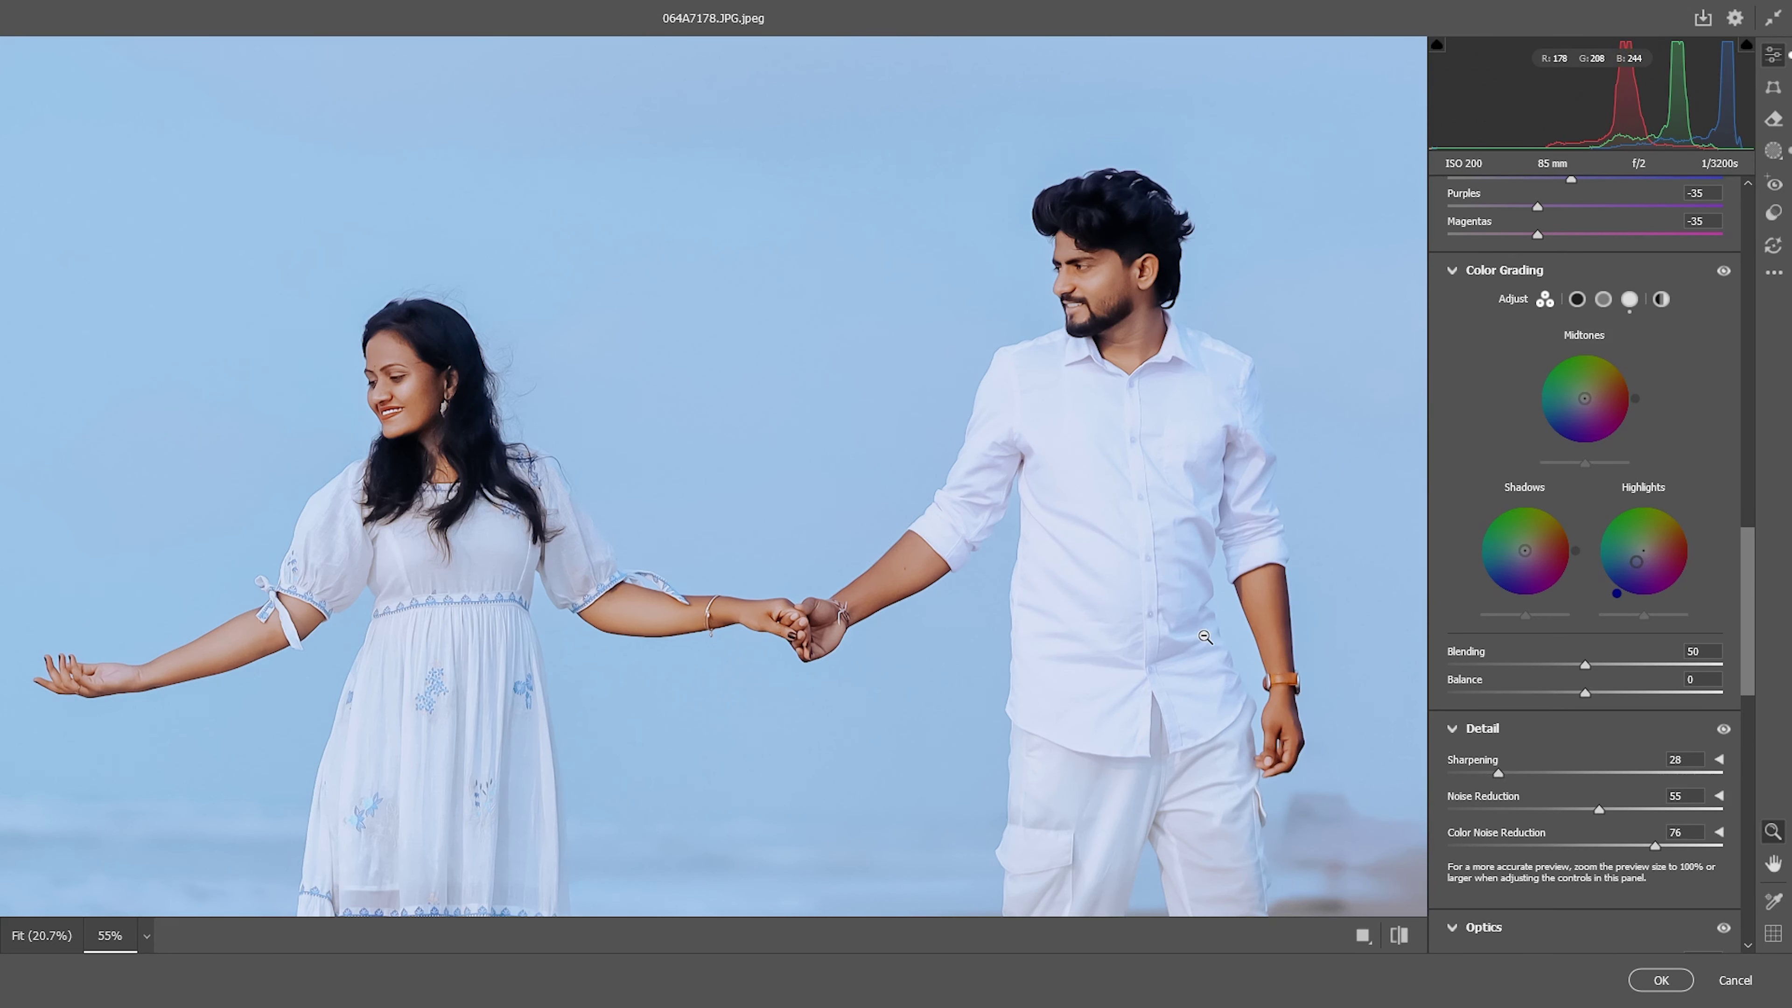
{"action": "left_click", "coordinate": [1399, 936]}
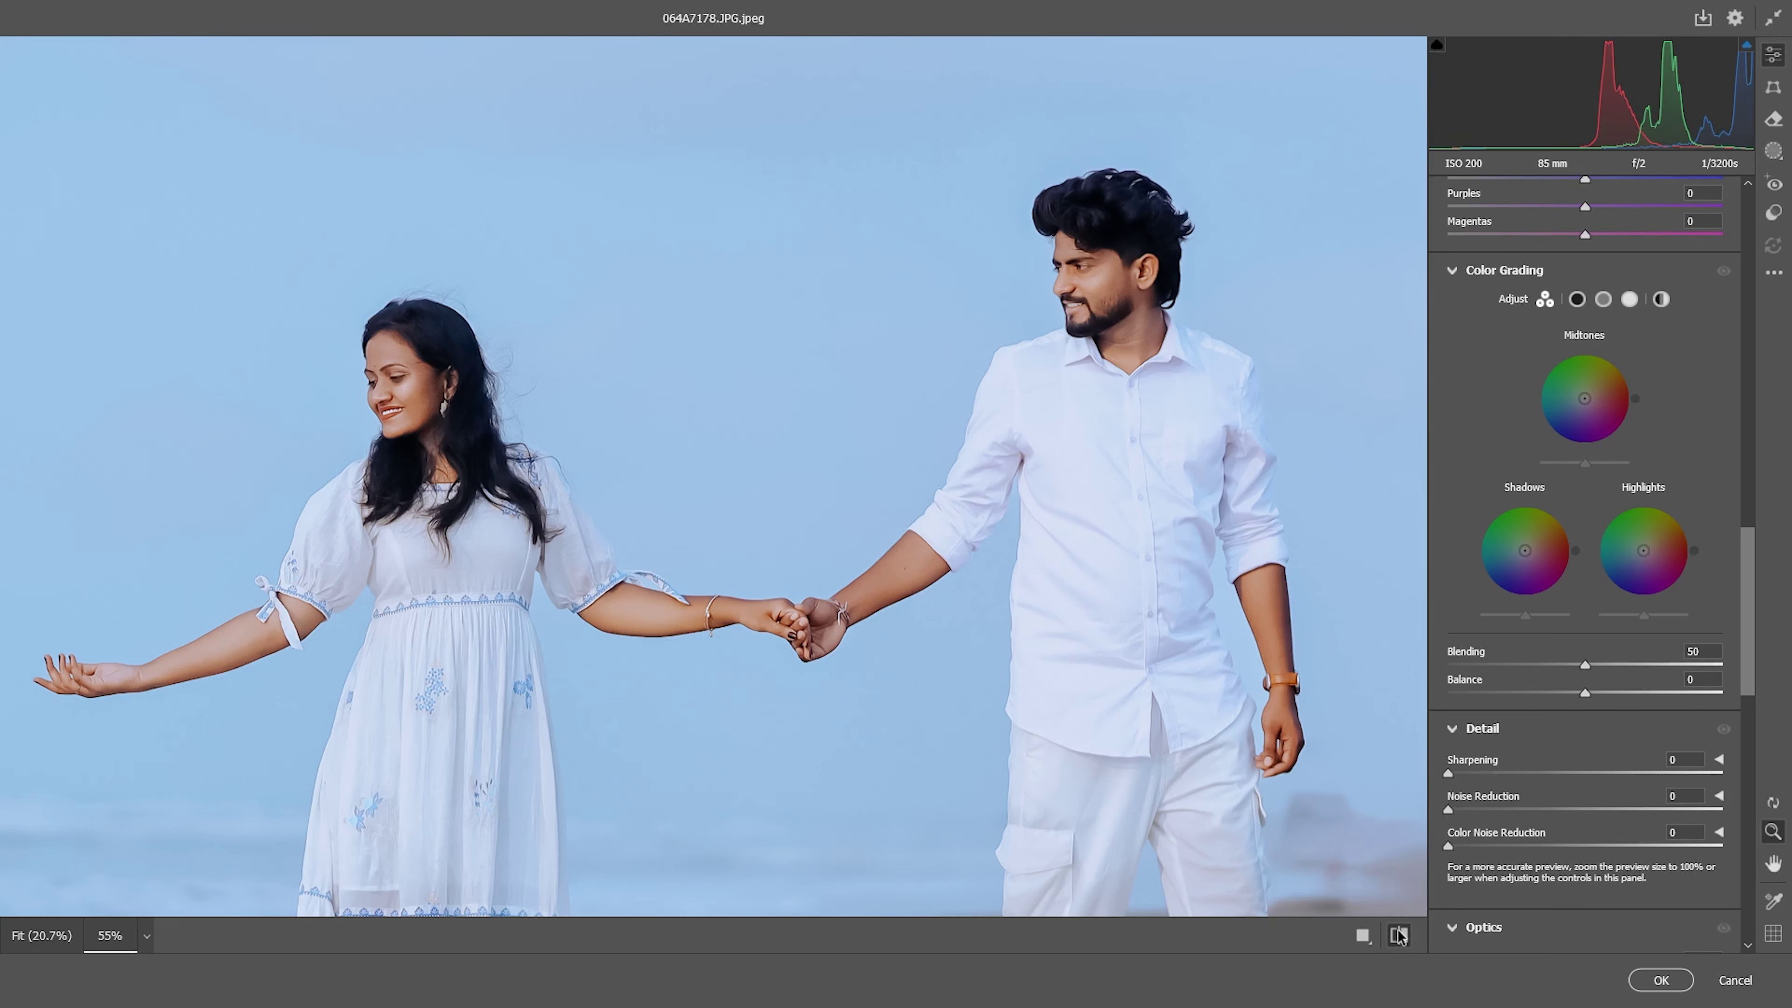
{"action": "left_click", "coordinate": [1398, 936]}
- In Color Grading, set shadows luminance to 28 and midtones luminance to -14, raise highlights luminance slightly, and set blending to 51
{"action": "scroll", "coordinate": [1193, 552], "scroll_direction": "down", "scroll_amount": 2}
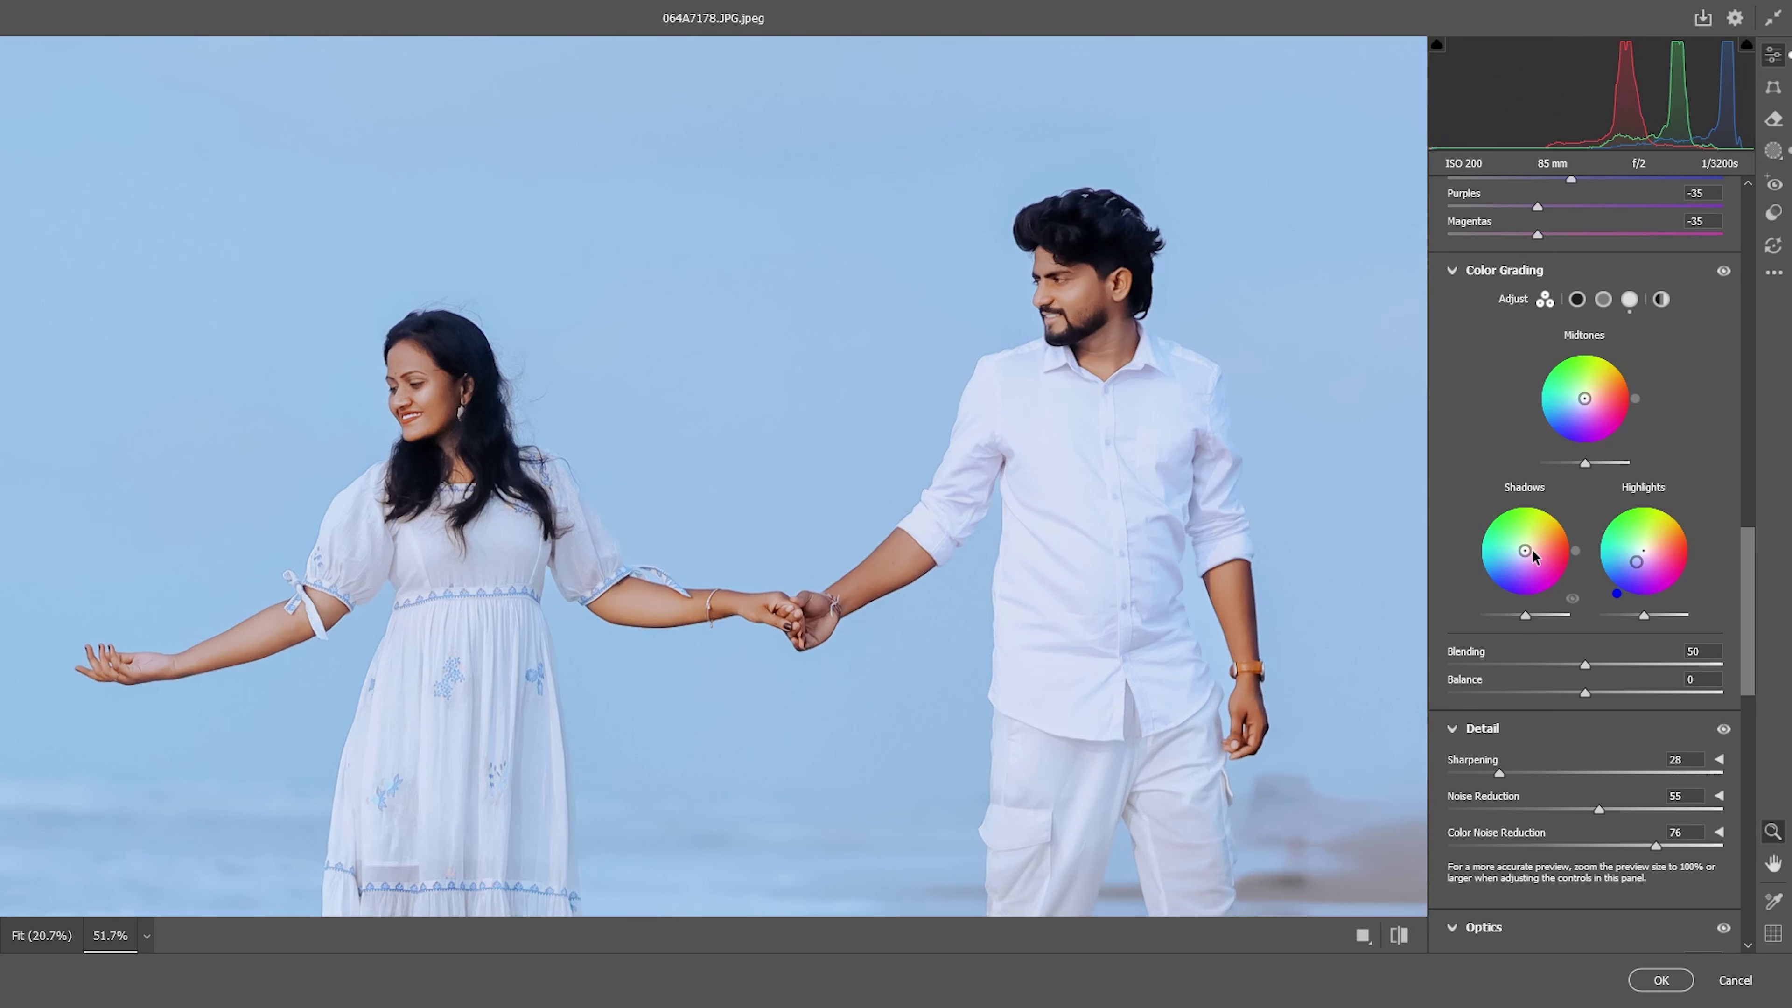
{"action": "left_click_drag", "start_coordinate": [1526, 615], "coordinate": [1536, 616]}
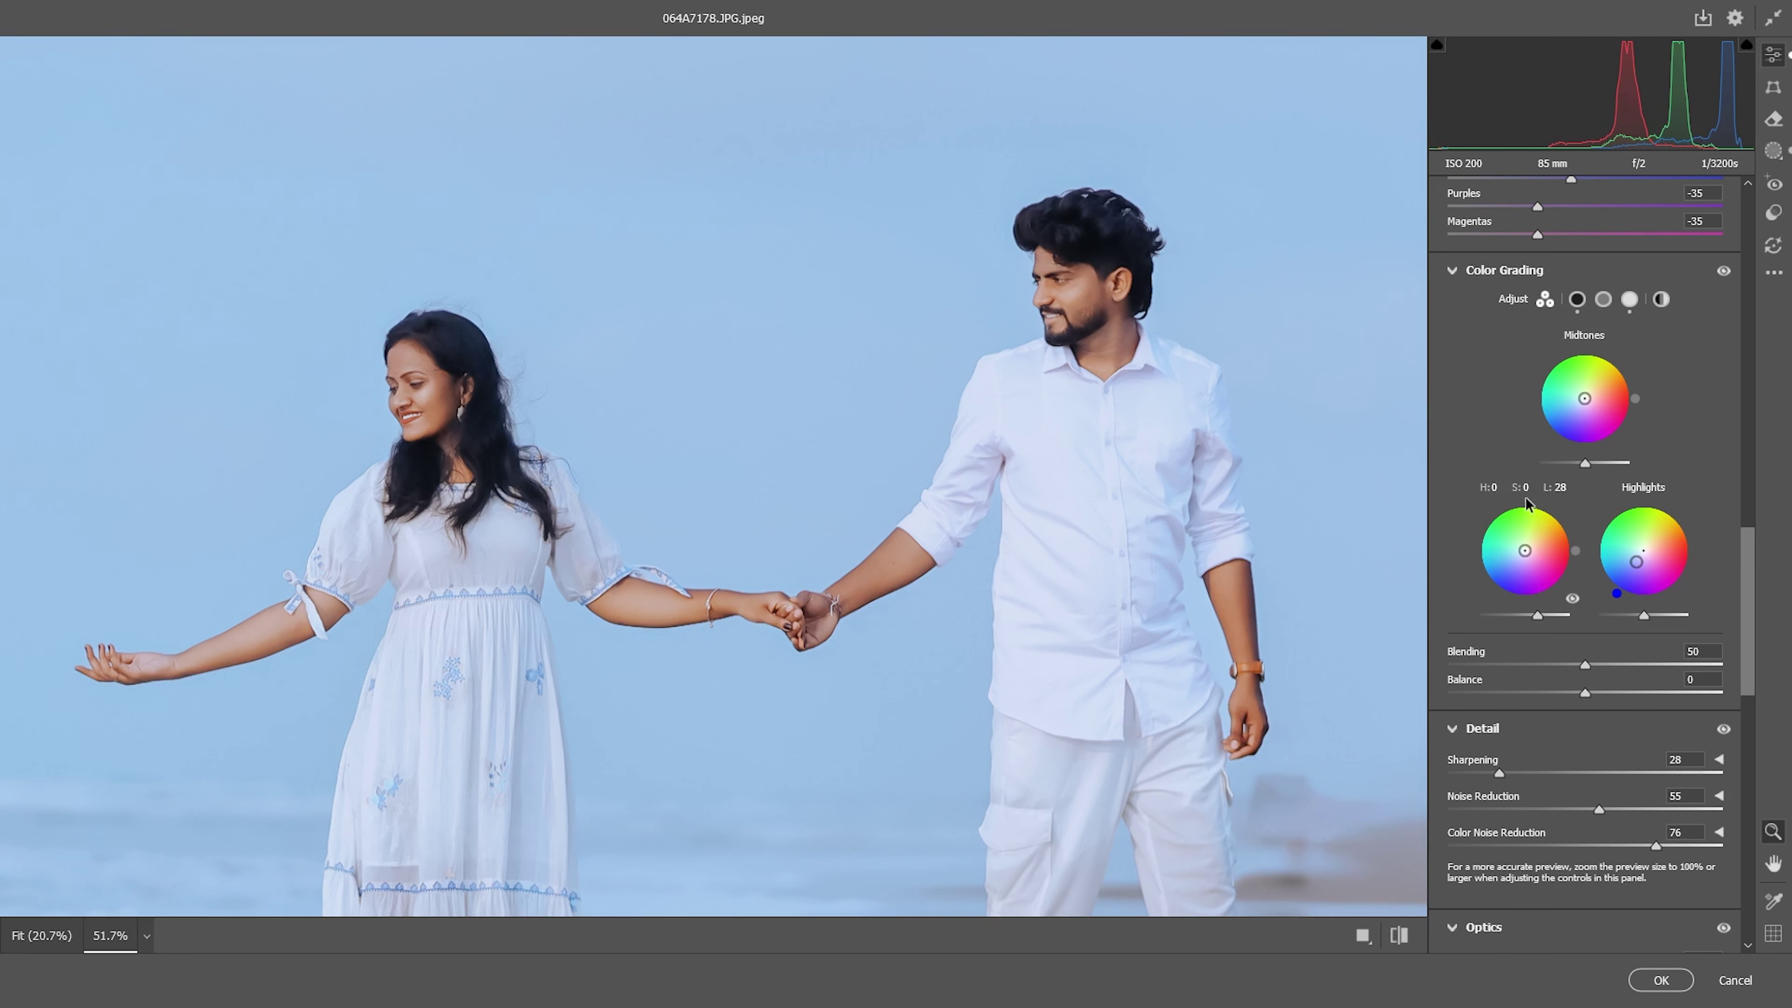
{"action": "left_click_drag", "start_coordinate": [1584, 468], "coordinate": [1579, 466]}
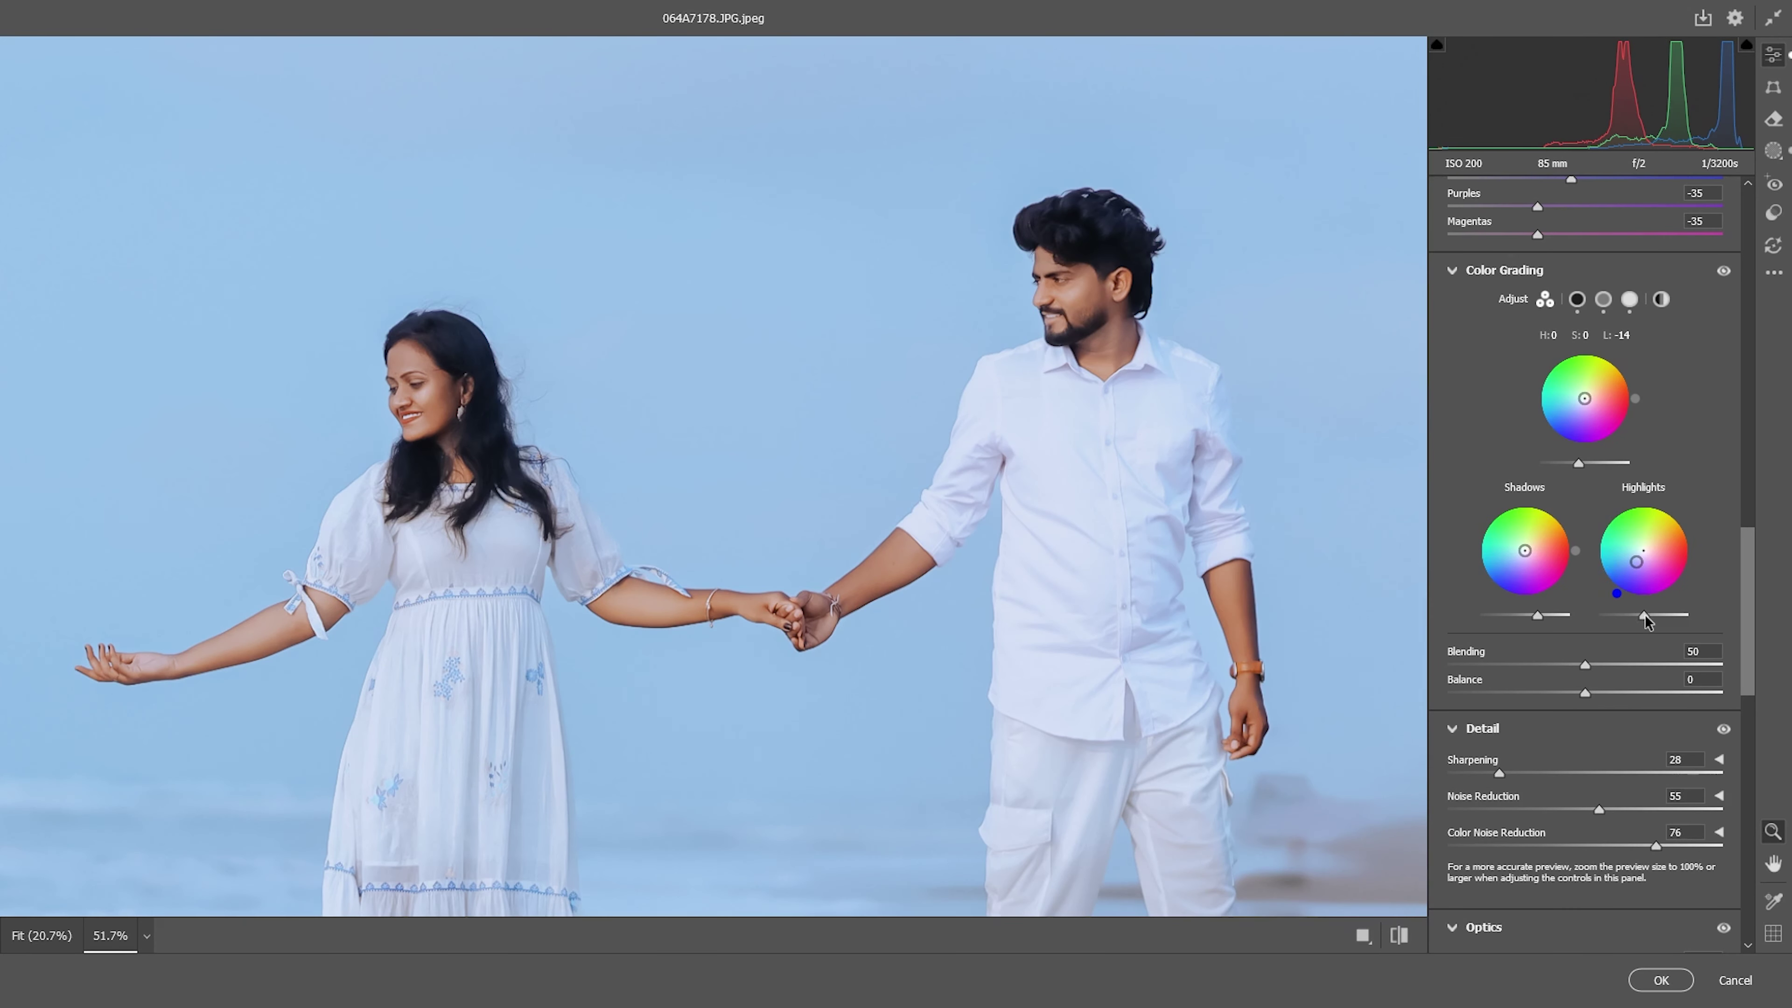
{"action": "left_click_drag", "start_coordinate": [1645, 620], "coordinate": [1649, 619]}
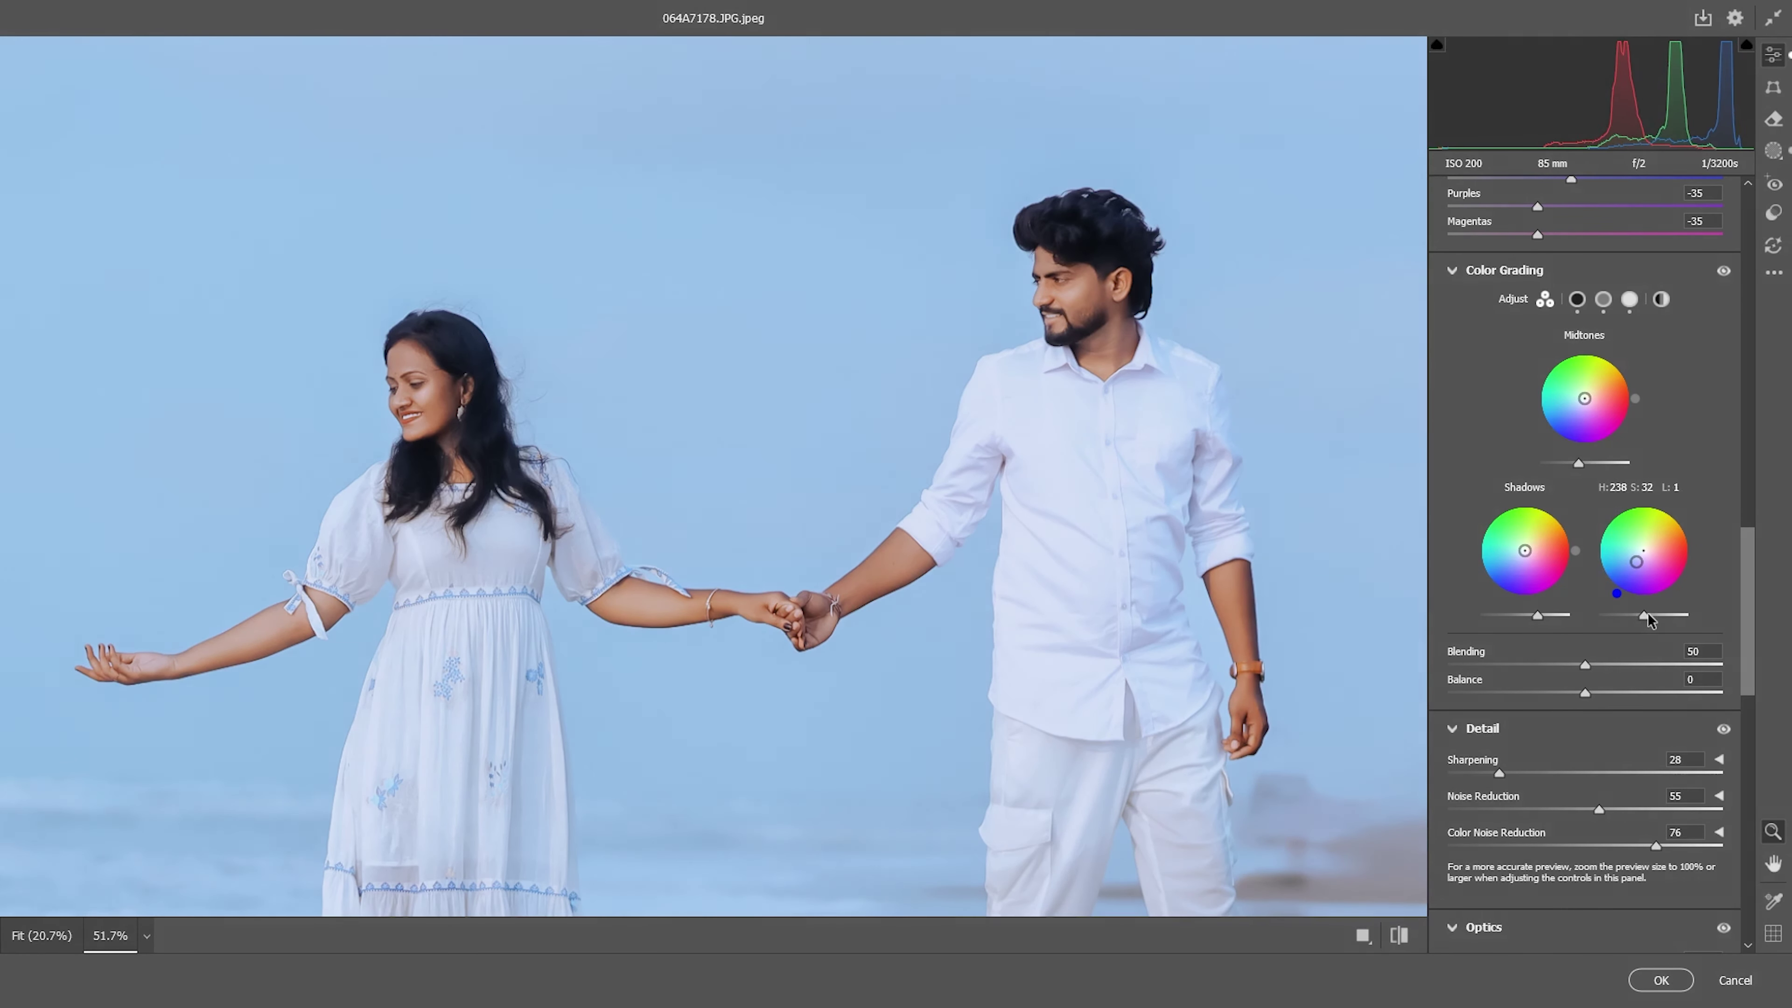
{"action": "scroll", "coordinate": [1031, 497], "scroll_direction": "down", "scroll_amount": 3}
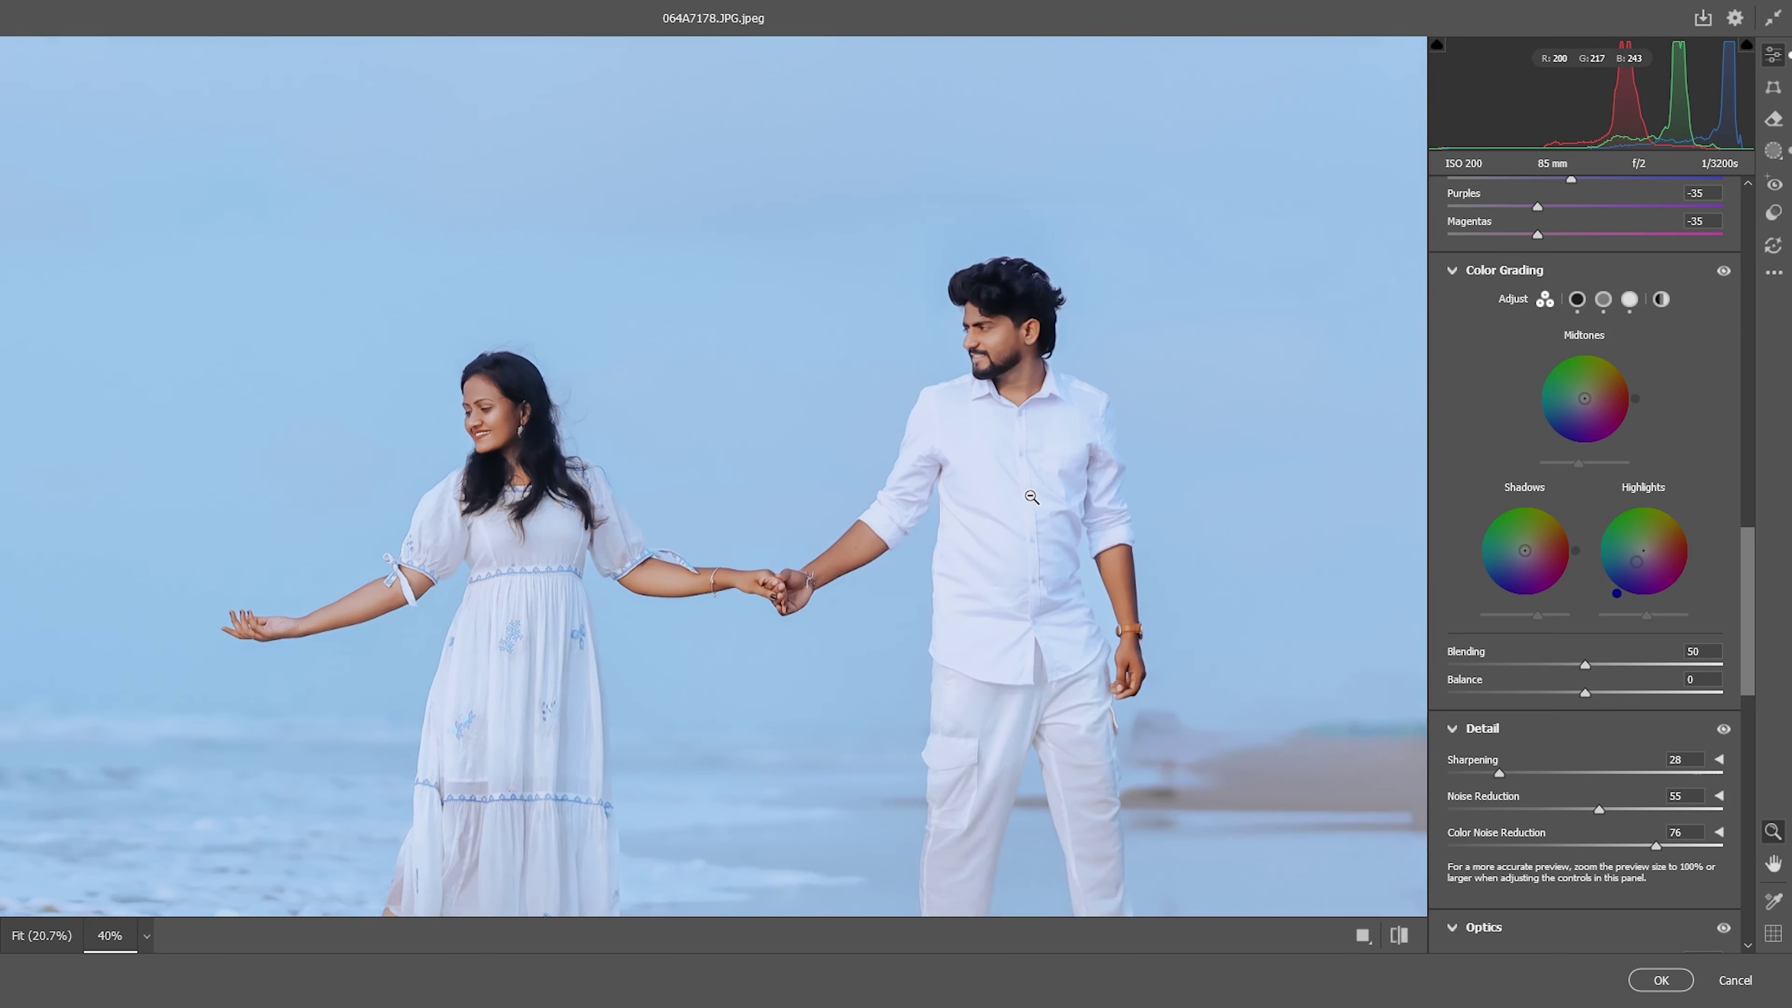
{"action": "scroll", "coordinate": [1031, 497], "scroll_direction": "down", "scroll_amount": 4}
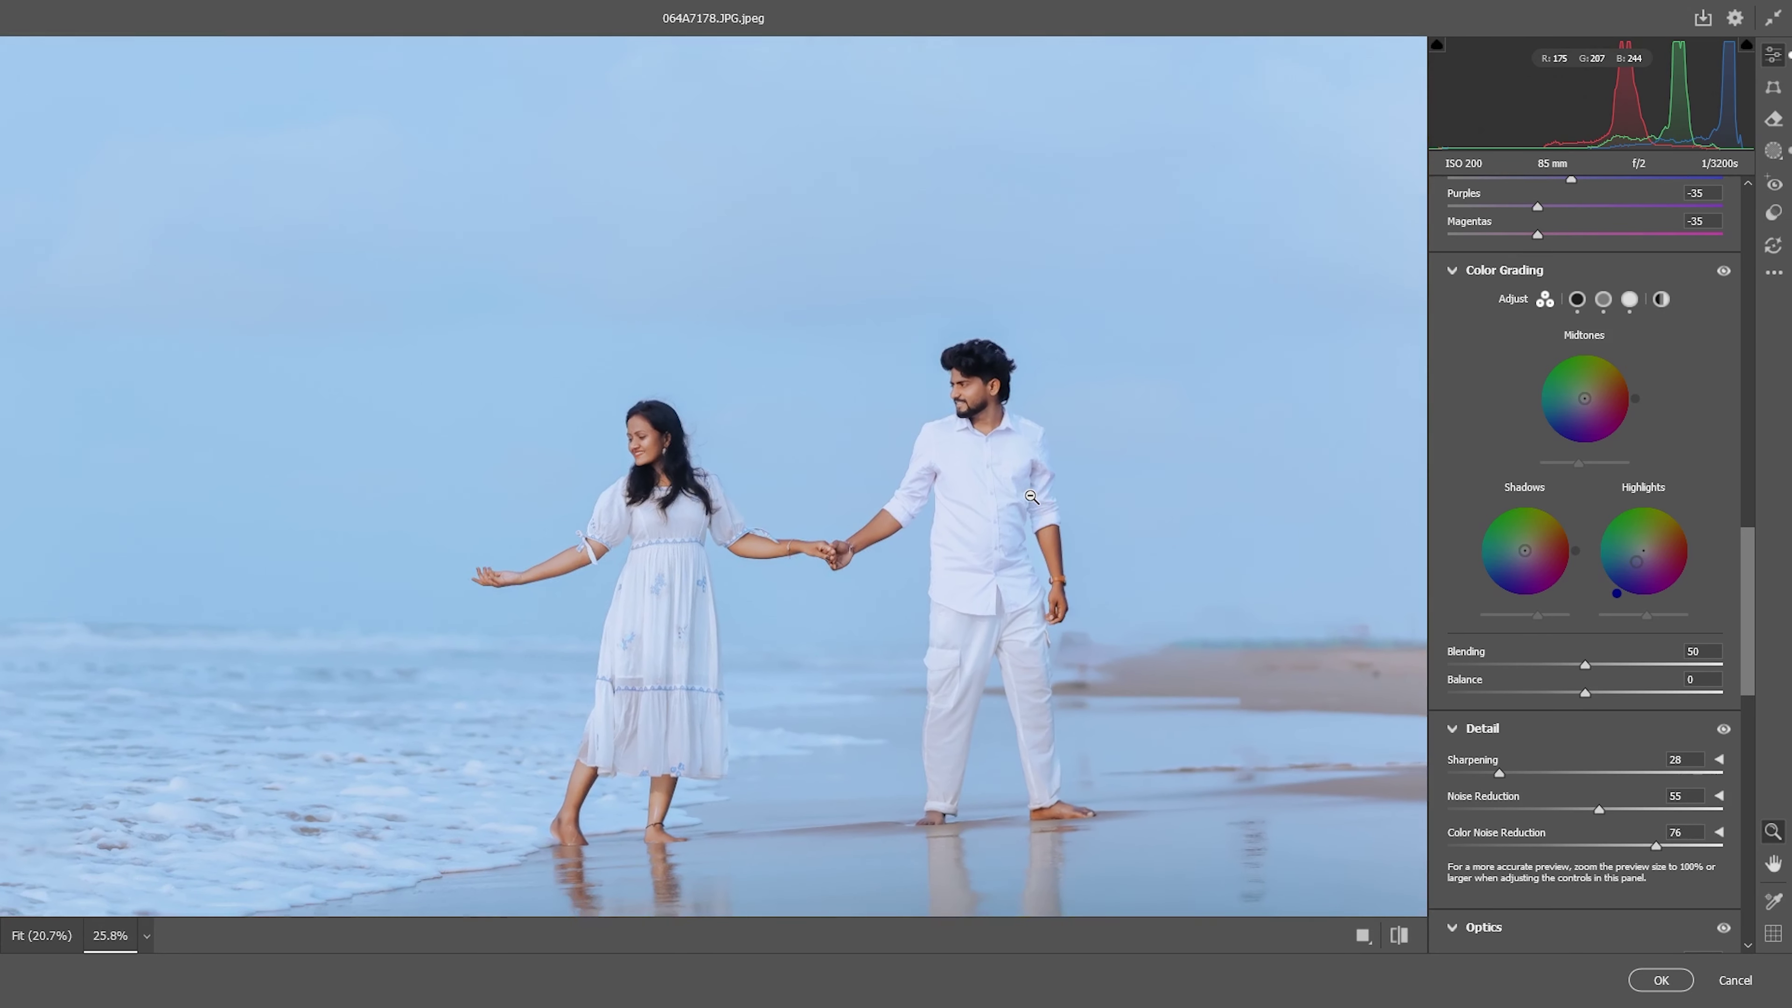
{"action": "scroll", "coordinate": [1031, 497], "scroll_direction": "down", "scroll_amount": 3}
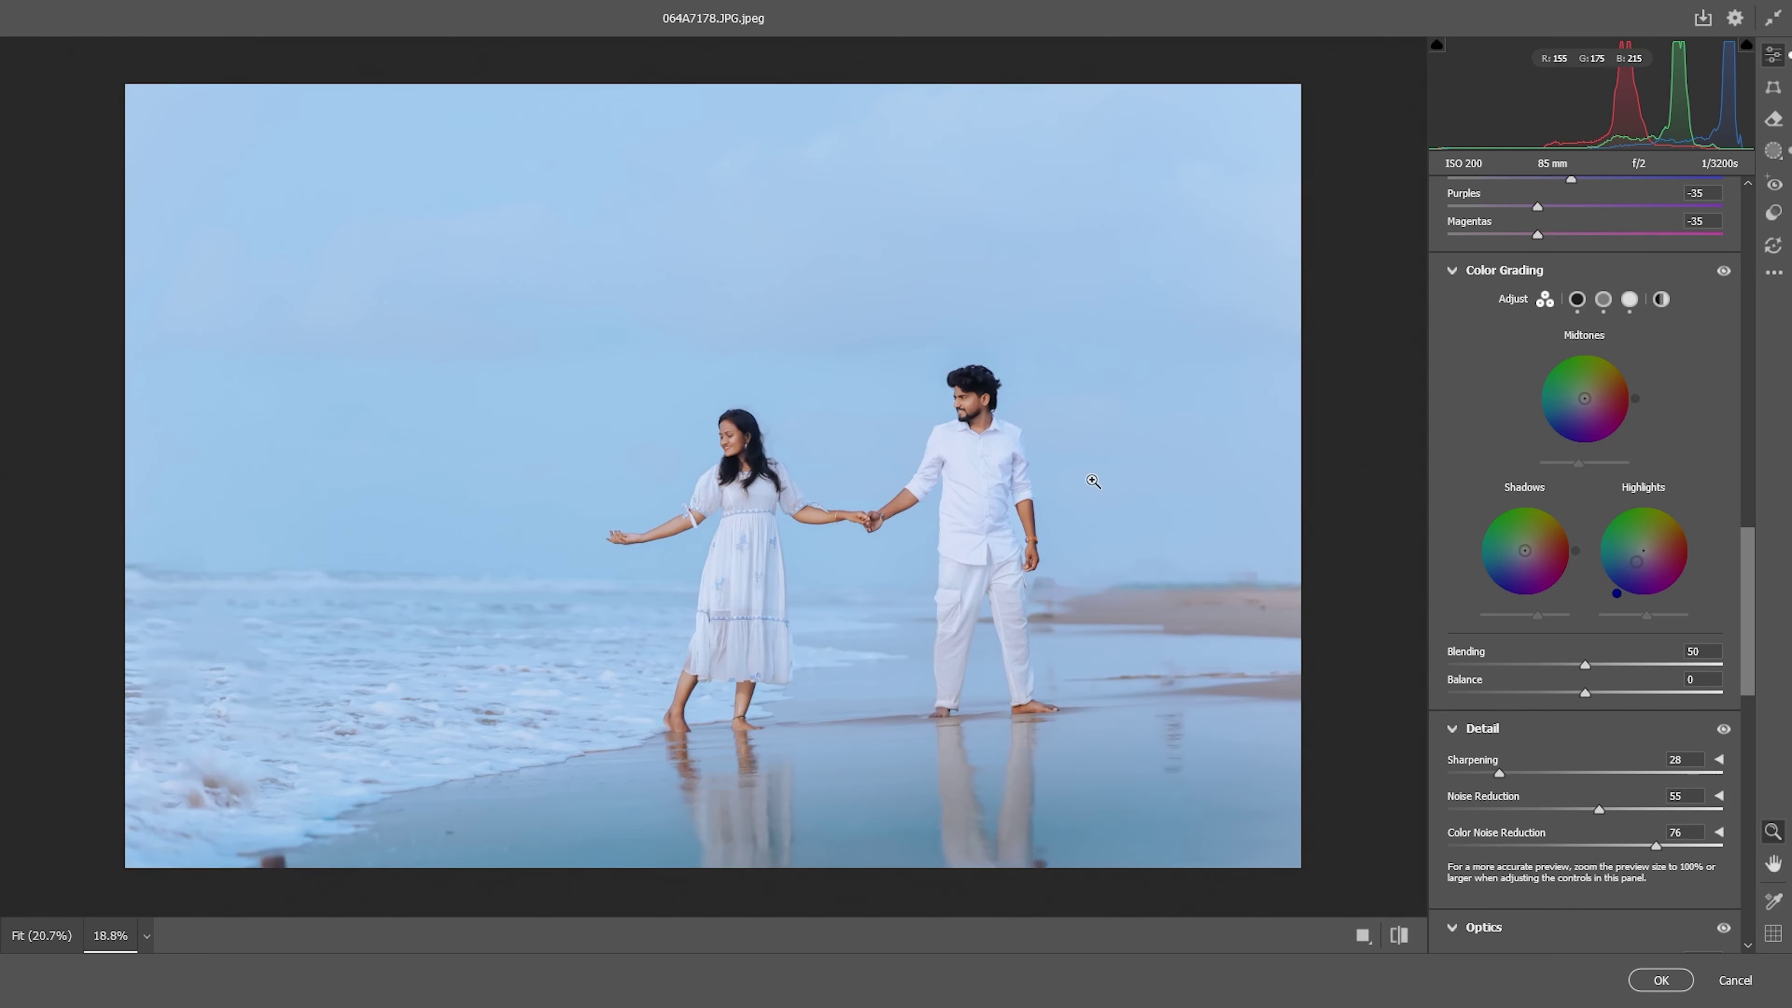
{"action": "scroll", "coordinate": [1263, 635], "scroll_direction": "down", "scroll_amount": 1}
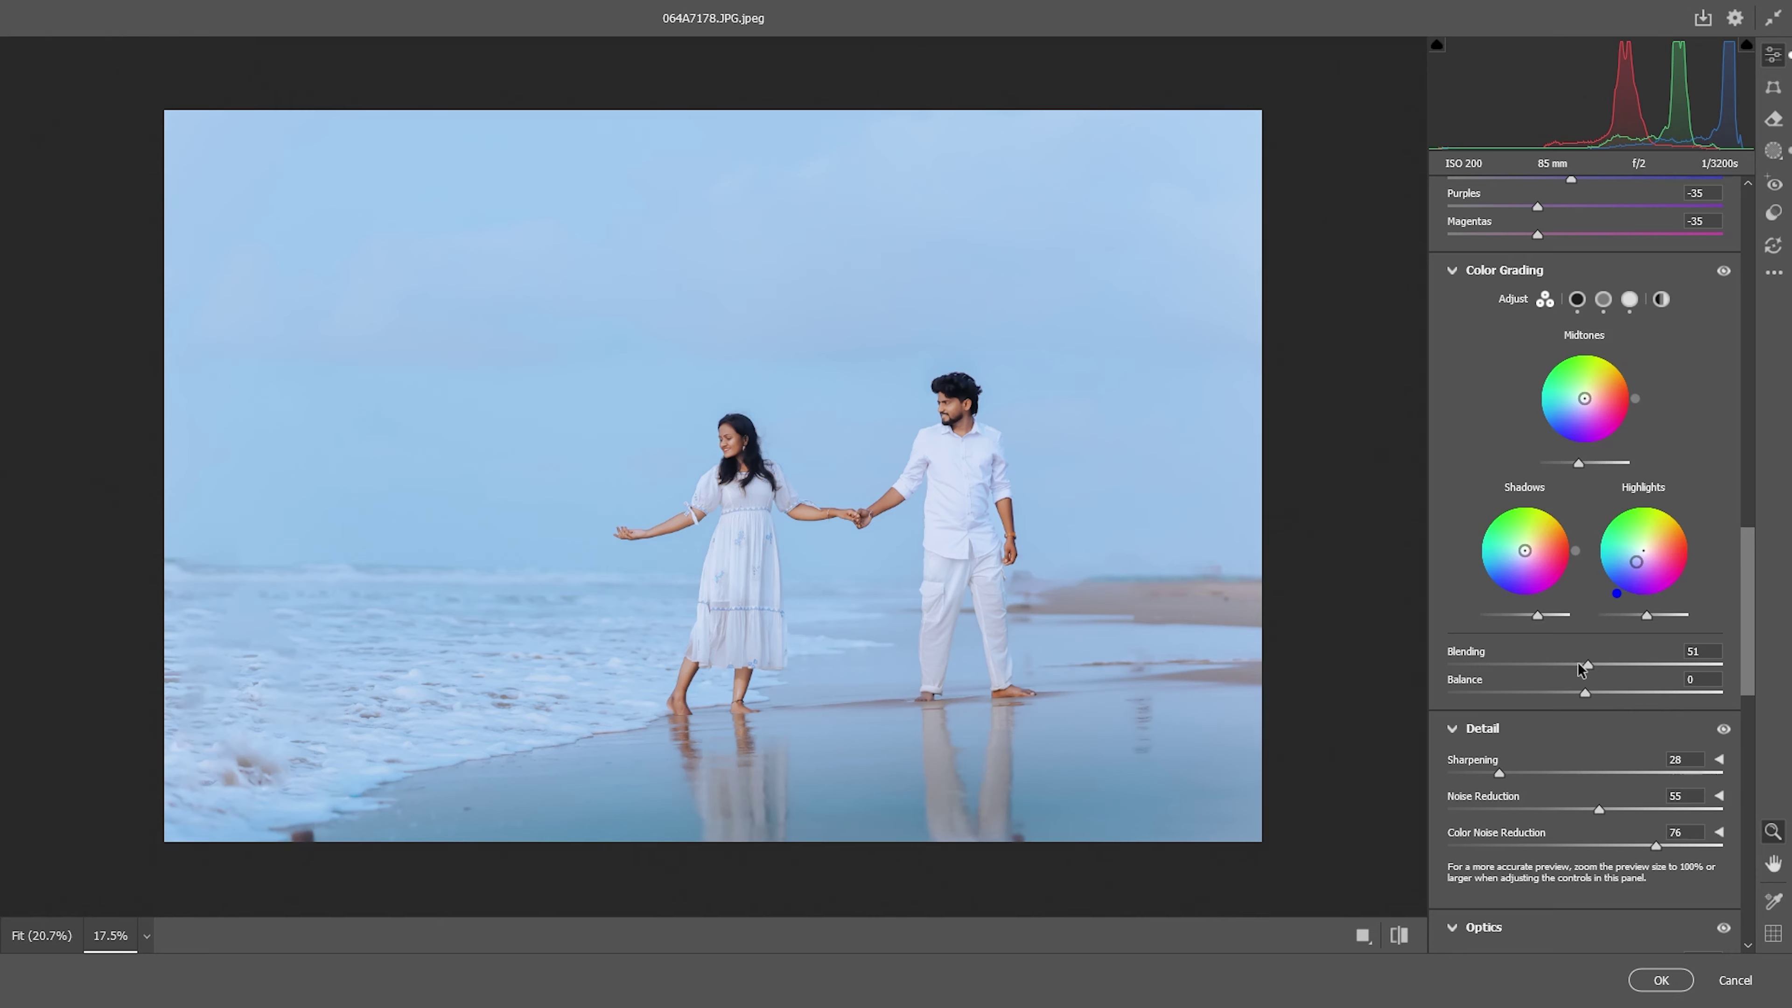
- Add a linear gradient mask from the photo's lower-right corner toward the man, with exposure -0.15 and contrast -3
{"action": "left_click", "coordinate": [1772, 149]}
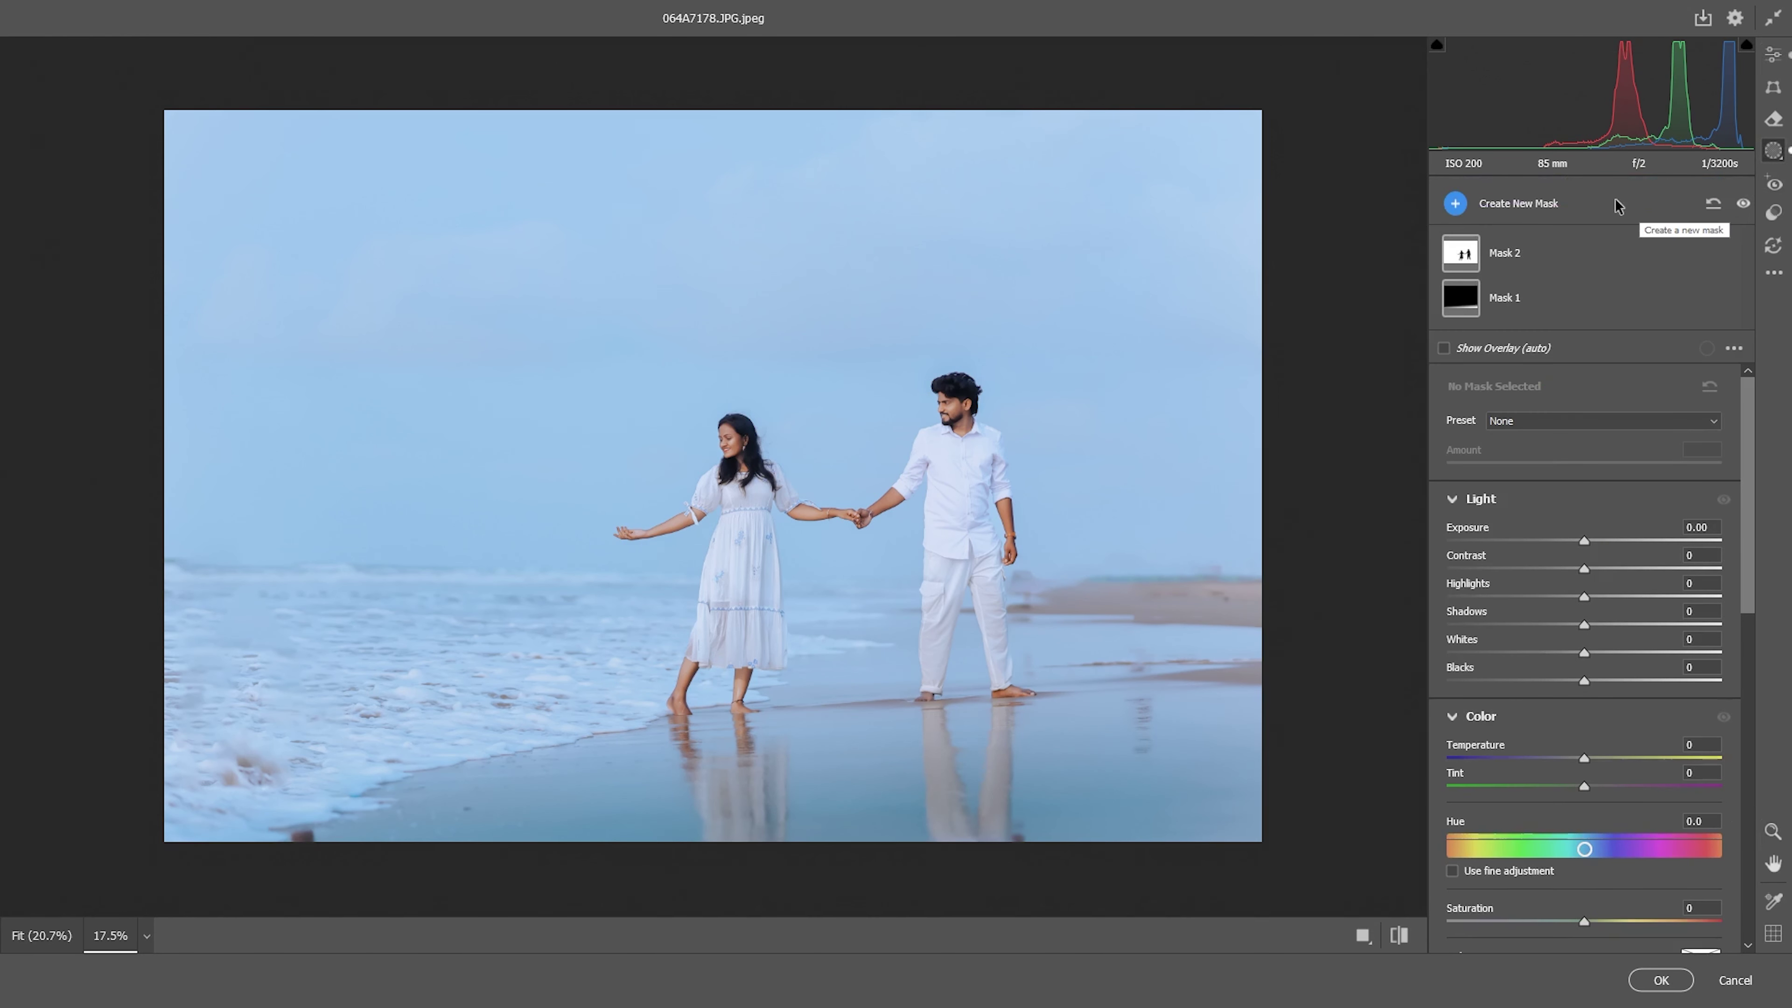
{"action": "left_click", "coordinate": [1616, 204]}
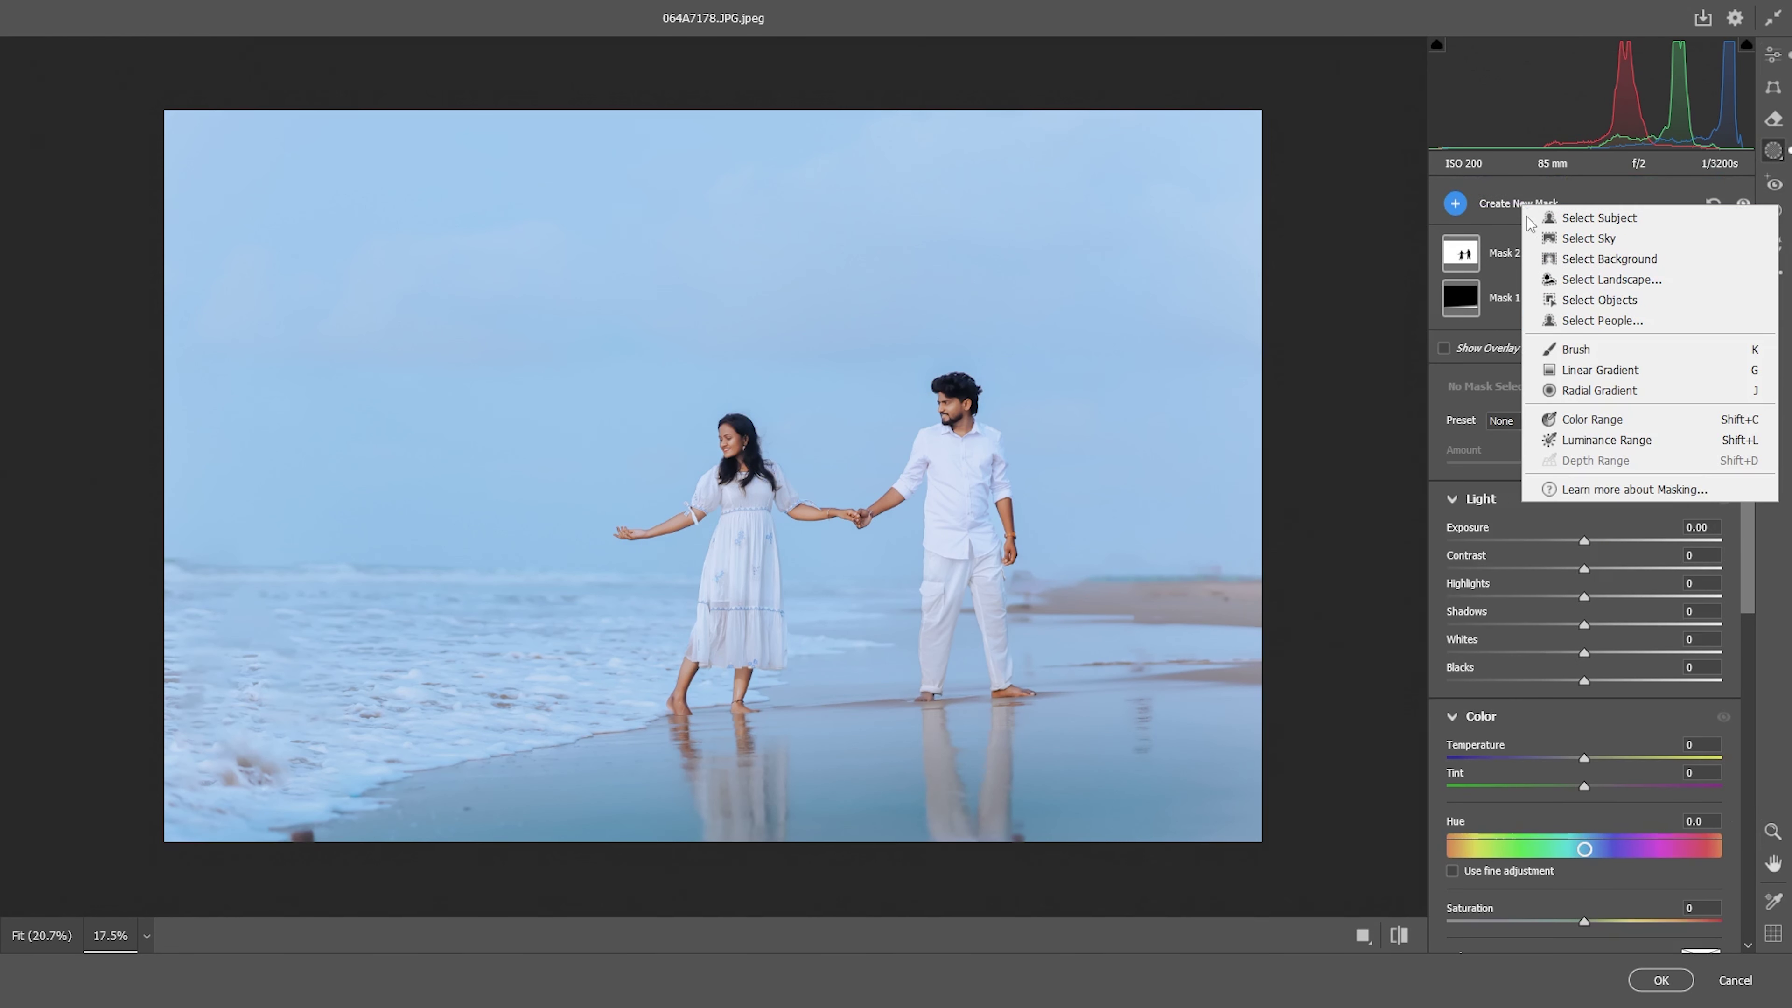
{"action": "left_click", "coordinate": [1566, 374]}
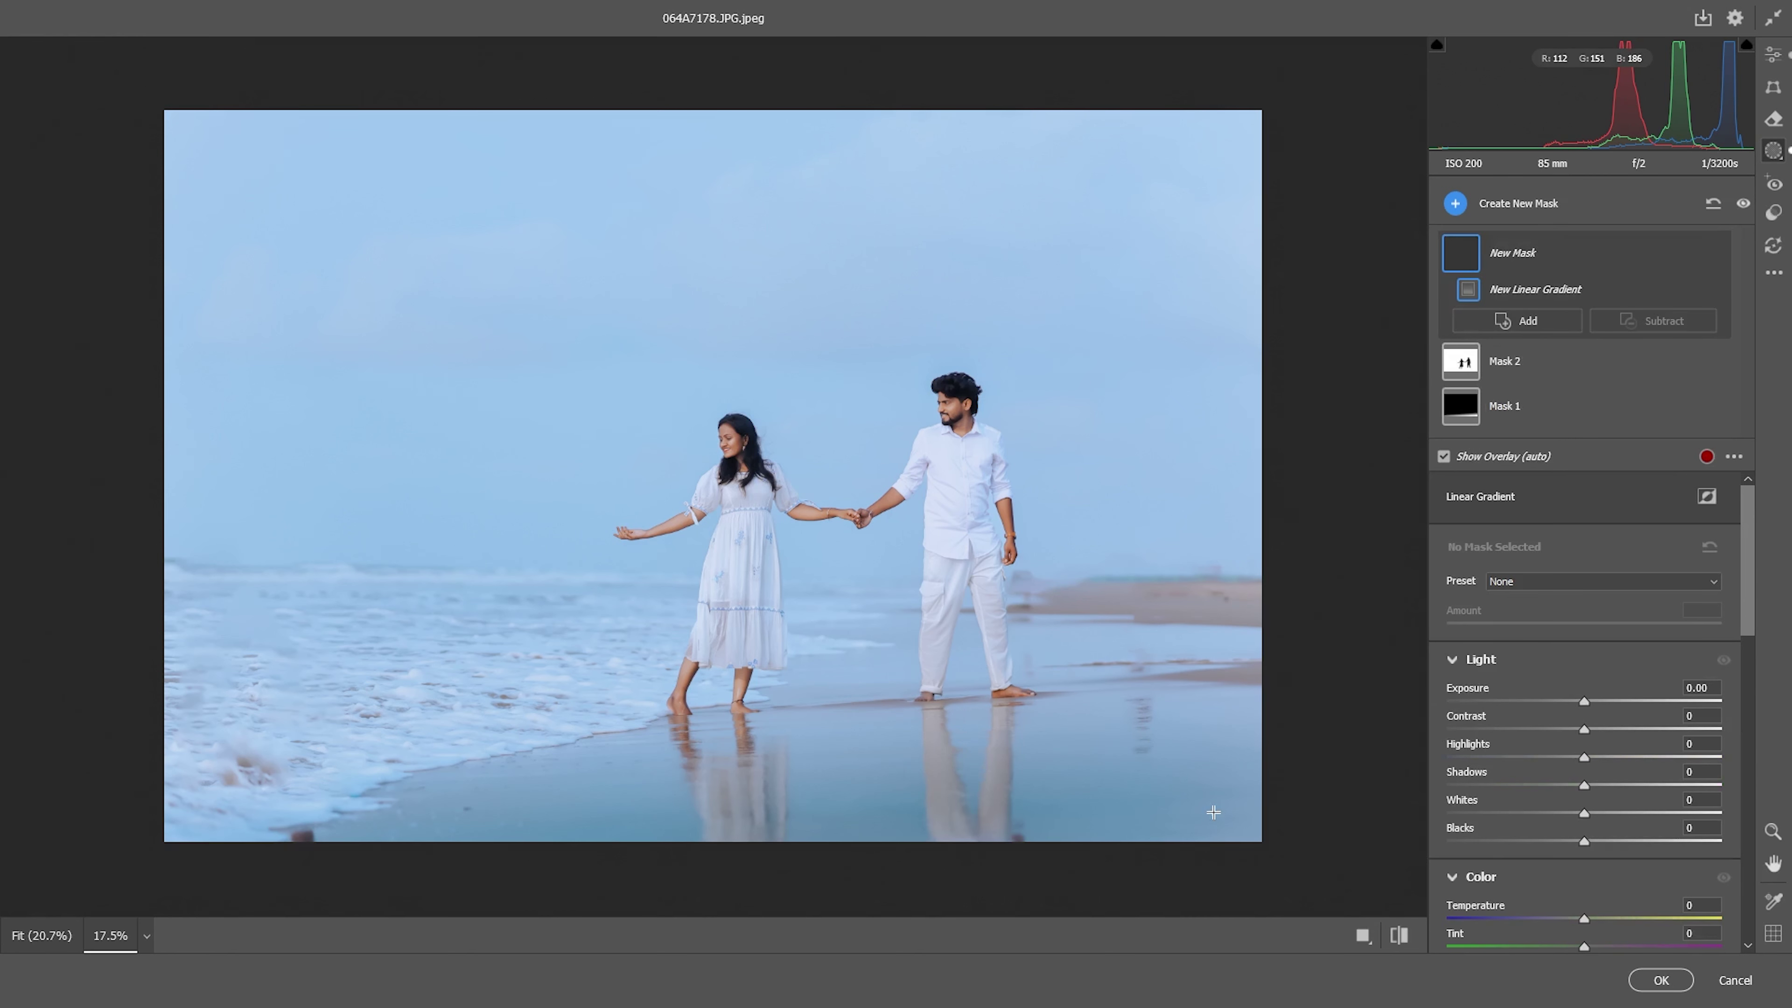
{"action": "left_click_drag", "start_coordinate": [1214, 801], "coordinate": [976, 532]}
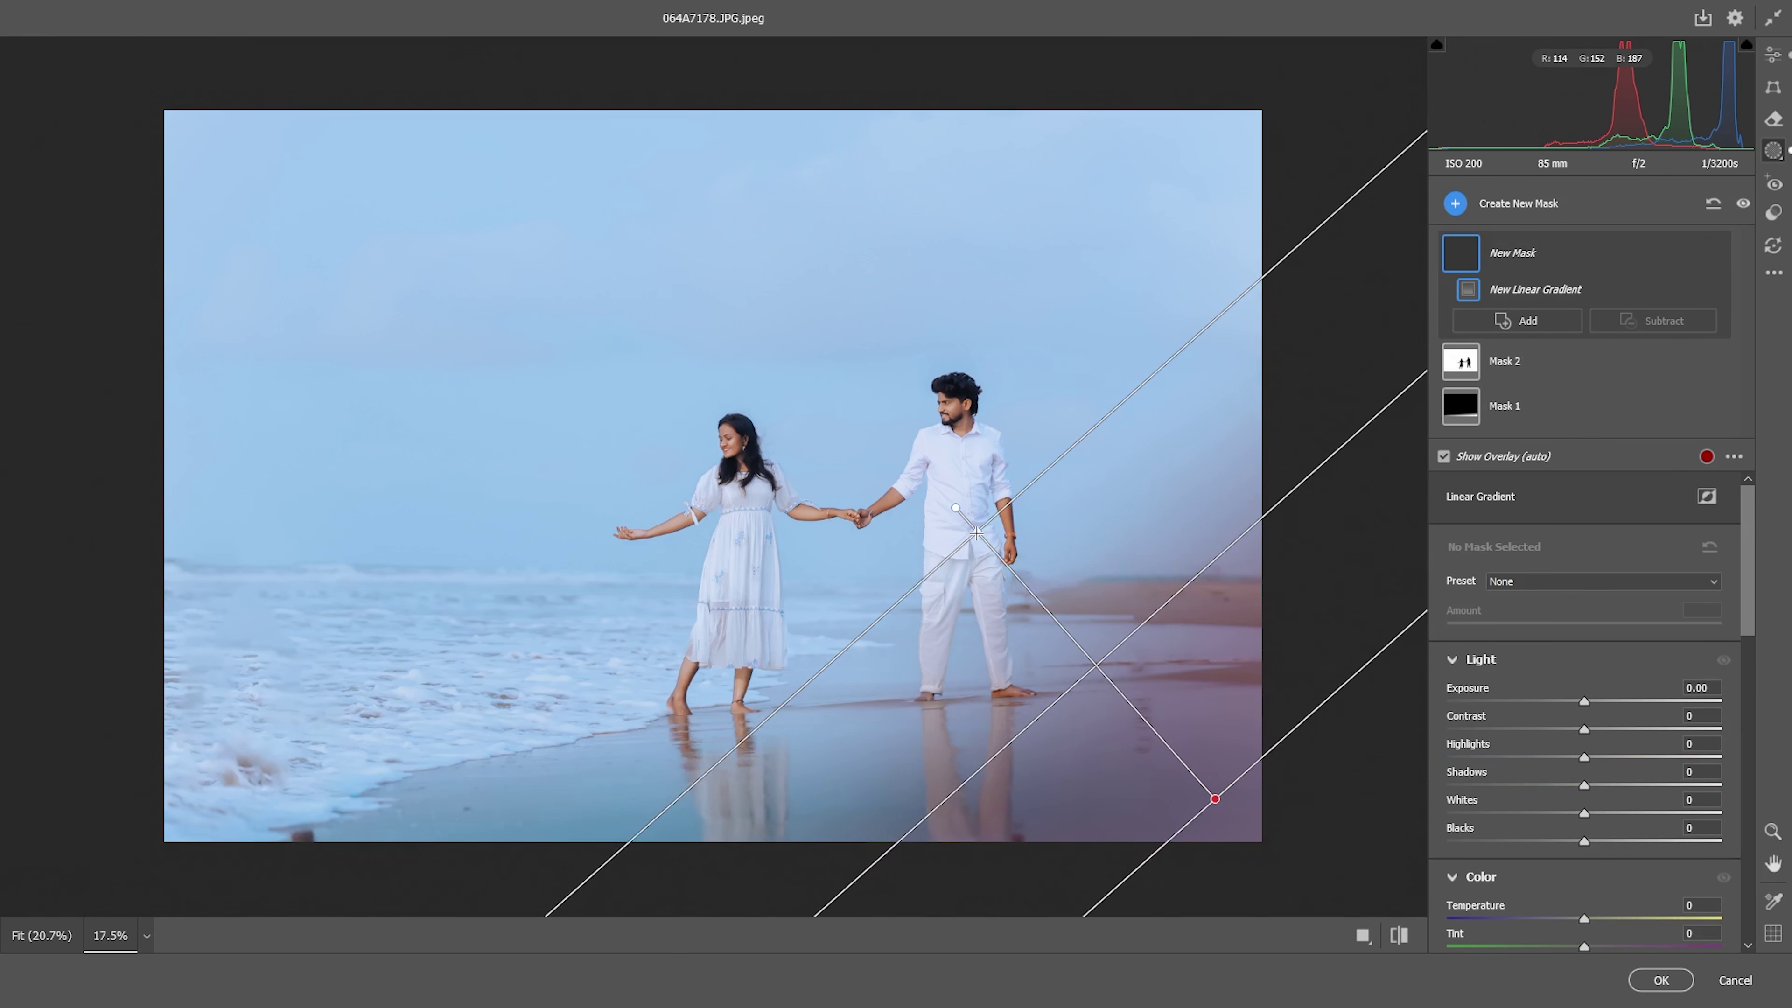
{"action": "left_click_drag", "start_coordinate": [1215, 798], "coordinate": [1257, 840]}
{"action": "left_click_drag", "start_coordinate": [1582, 700], "coordinate": [1579, 728]}
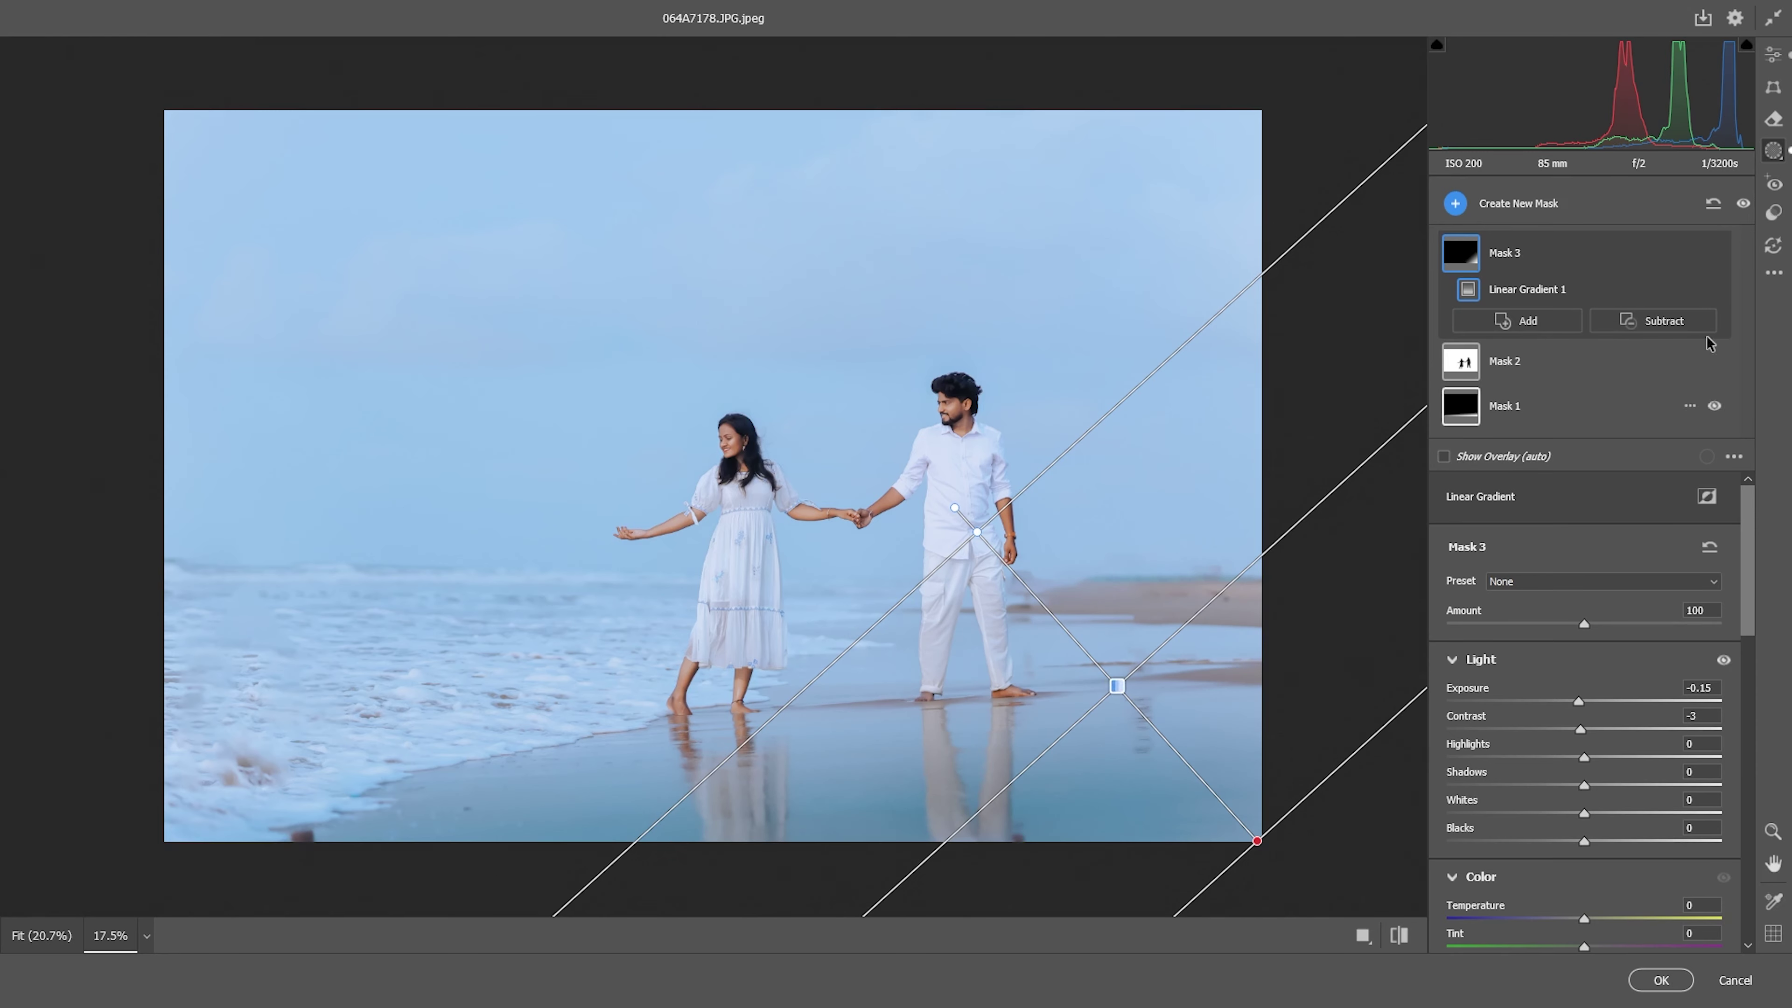
{"action": "left_click", "coordinate": [1773, 55]}
- Add a linear gradient mask from the photo's upper edge down to the couple's heads, with exposure -0.15
{"action": "left_click", "coordinate": [1770, 153]}
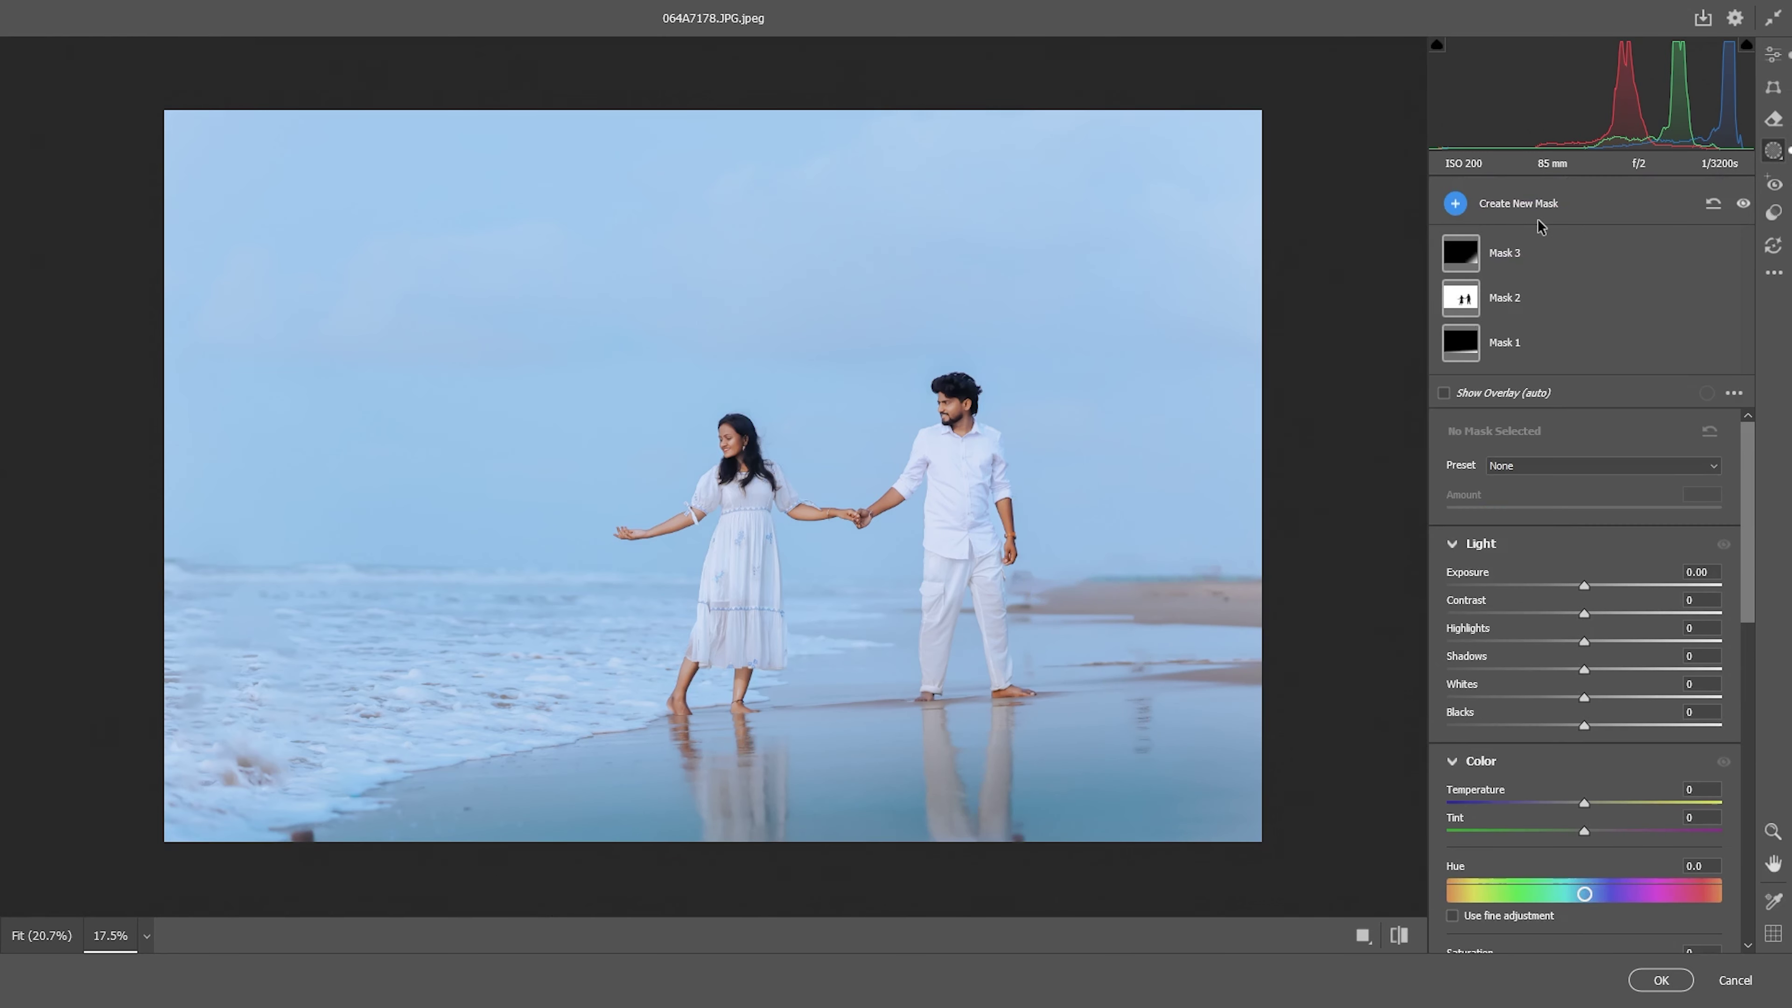
{"action": "left_click", "coordinate": [1454, 204]}
{"action": "left_click", "coordinate": [1567, 370]}
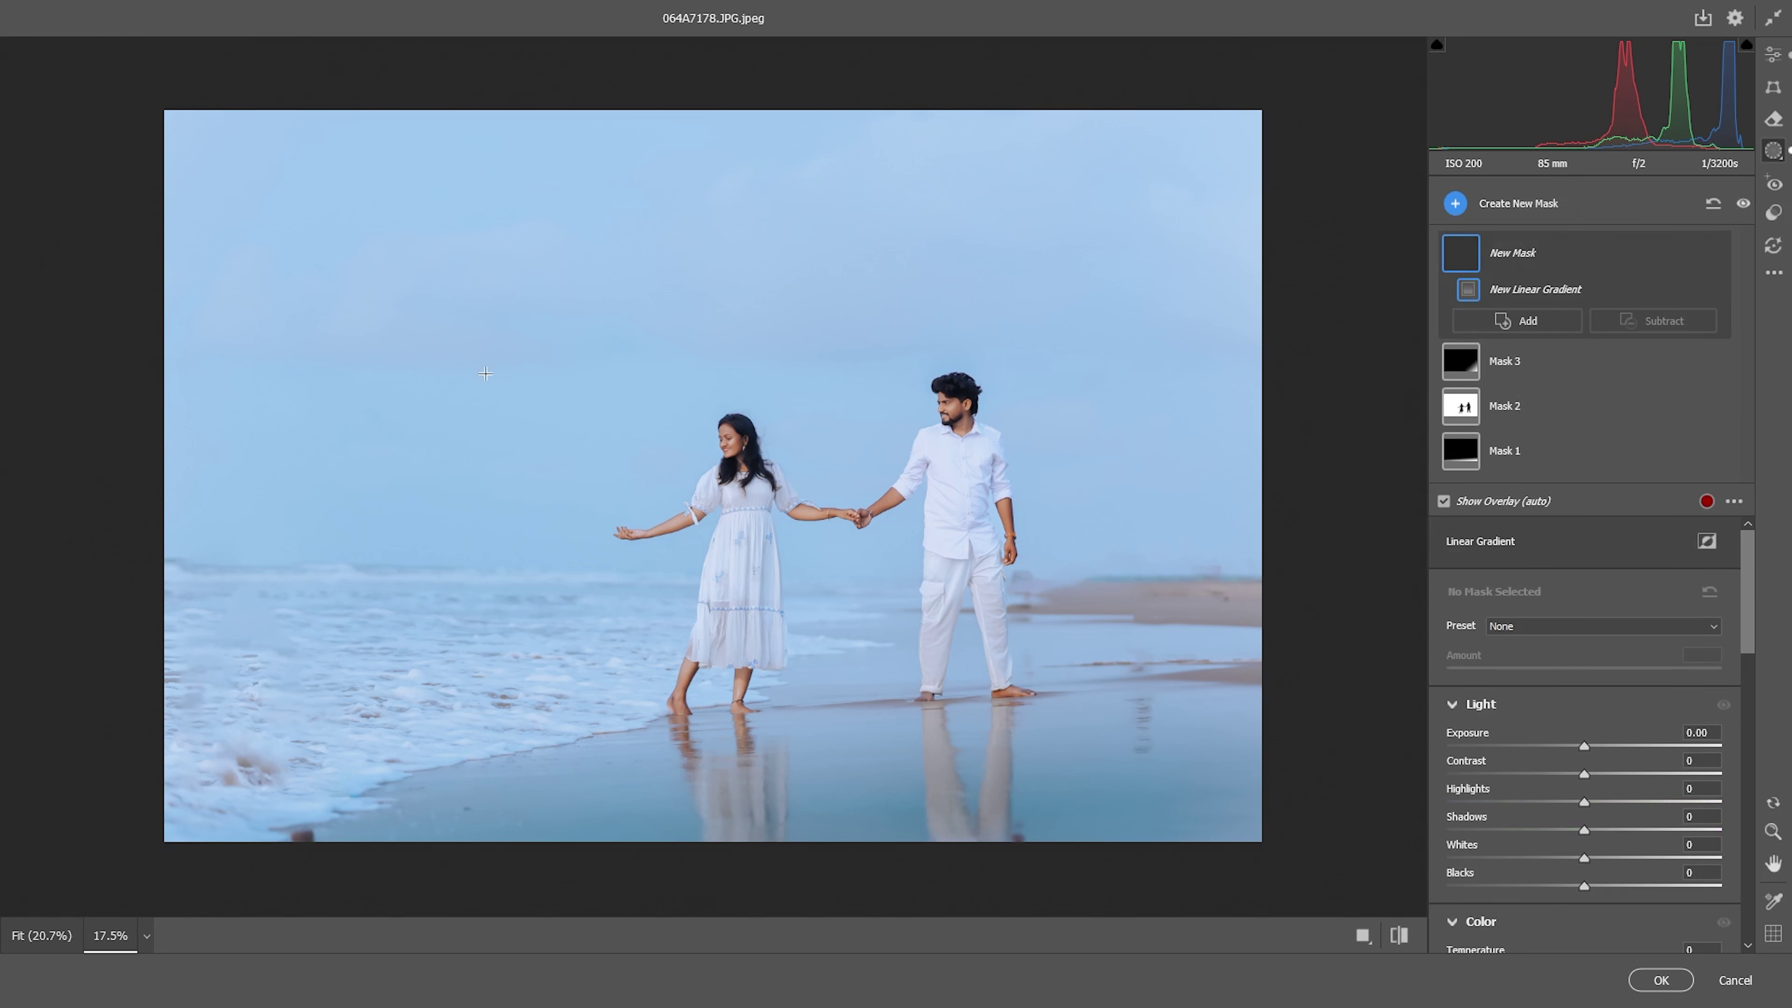
{"action": "left_click_drag", "start_coordinate": [734, 115], "coordinate": [732, 389]}
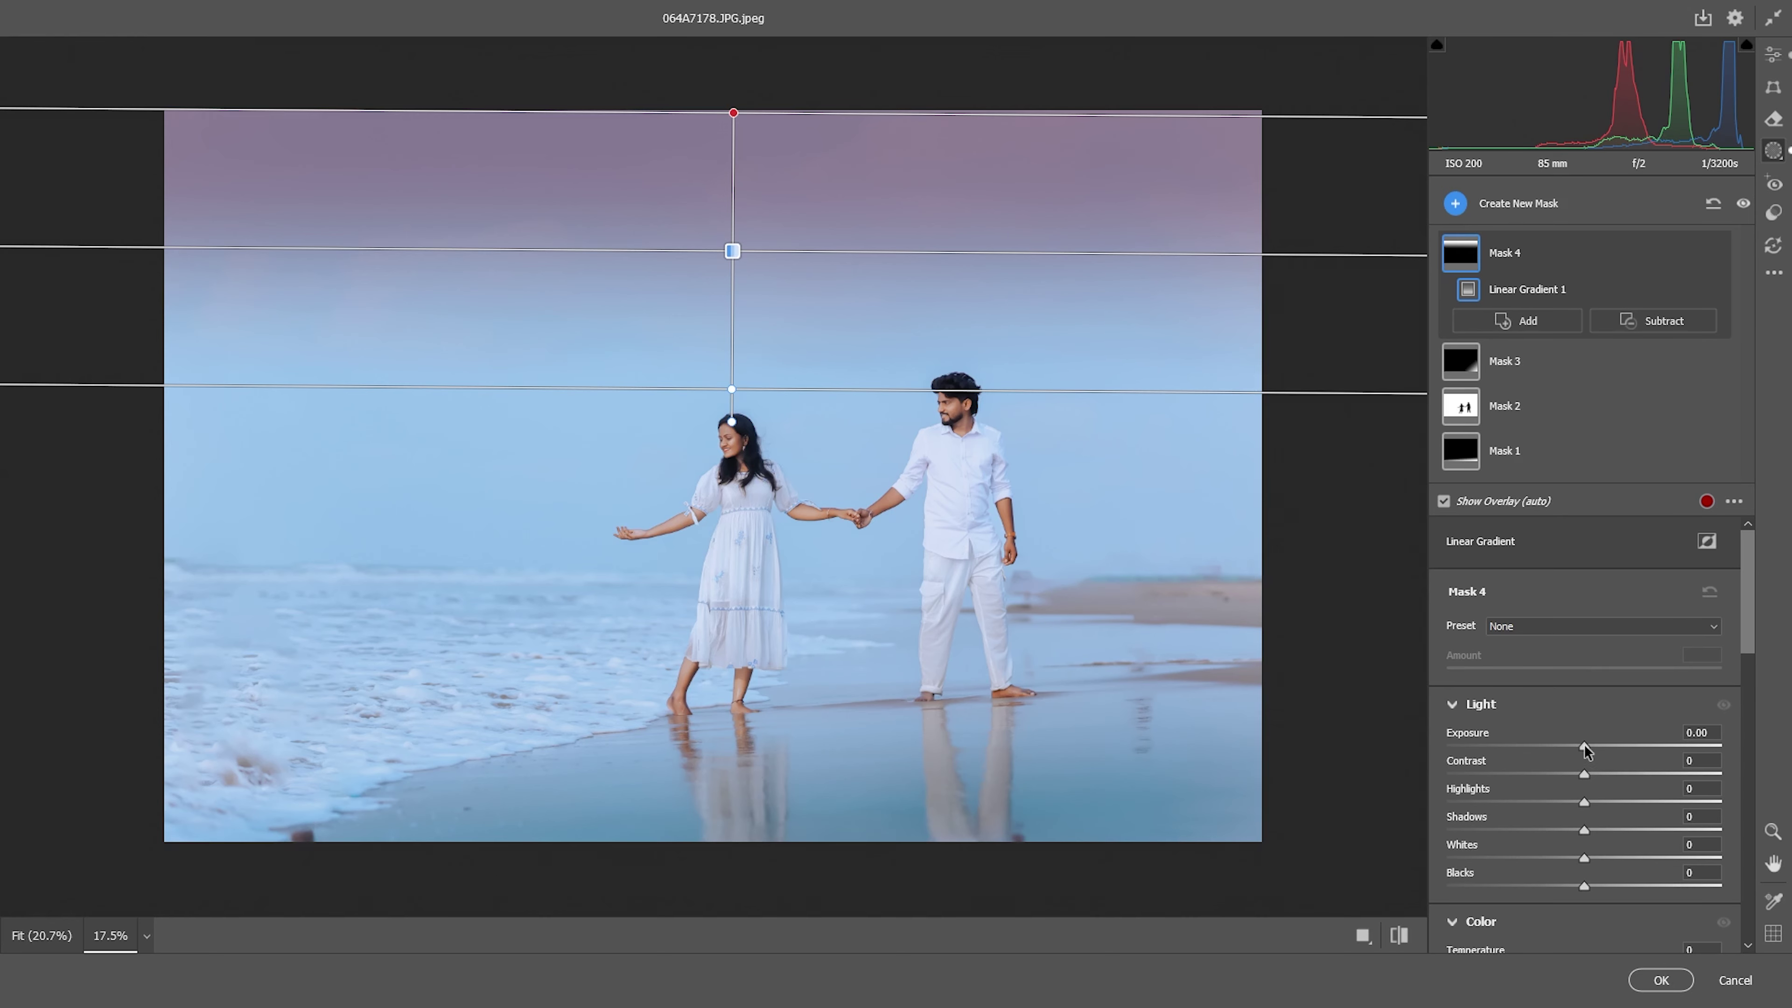
{"action": "left_click_drag", "start_coordinate": [1584, 747], "coordinate": [1580, 753]}
{"action": "mouse_move", "coordinate": [1452, 452]}
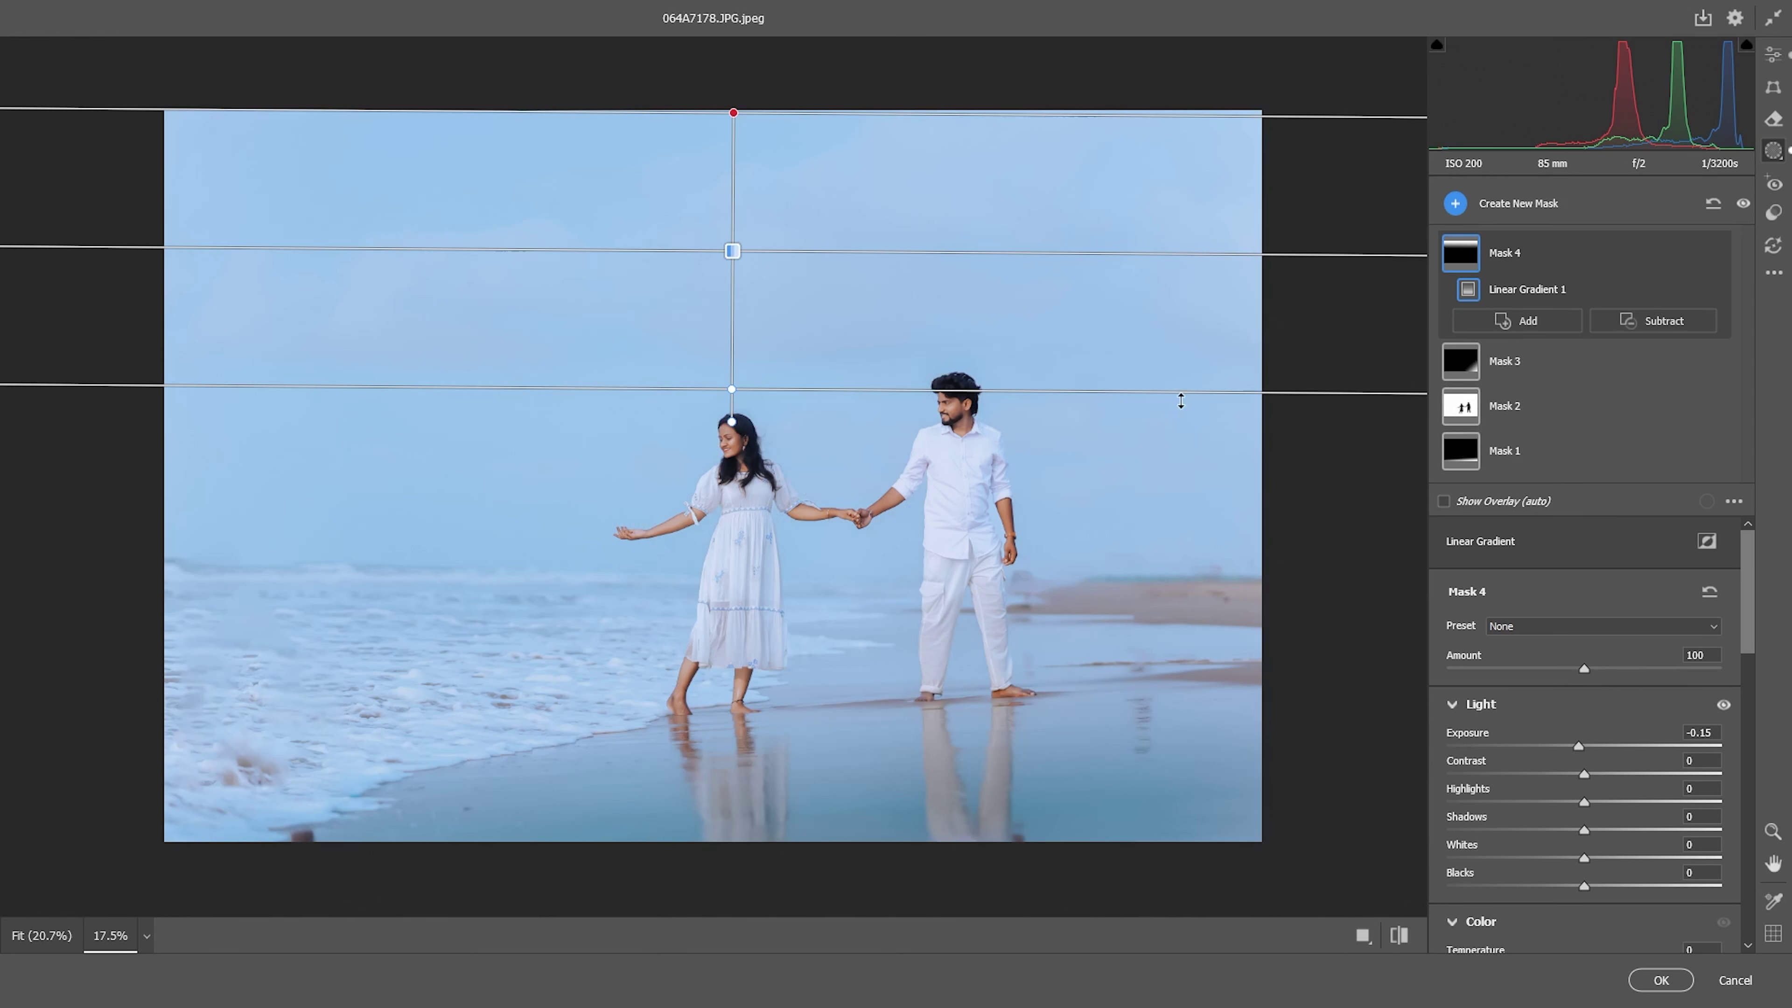
{"action": "mouse_move", "coordinate": [1470, 412]}
{"action": "left_click", "coordinate": [1773, 56]}
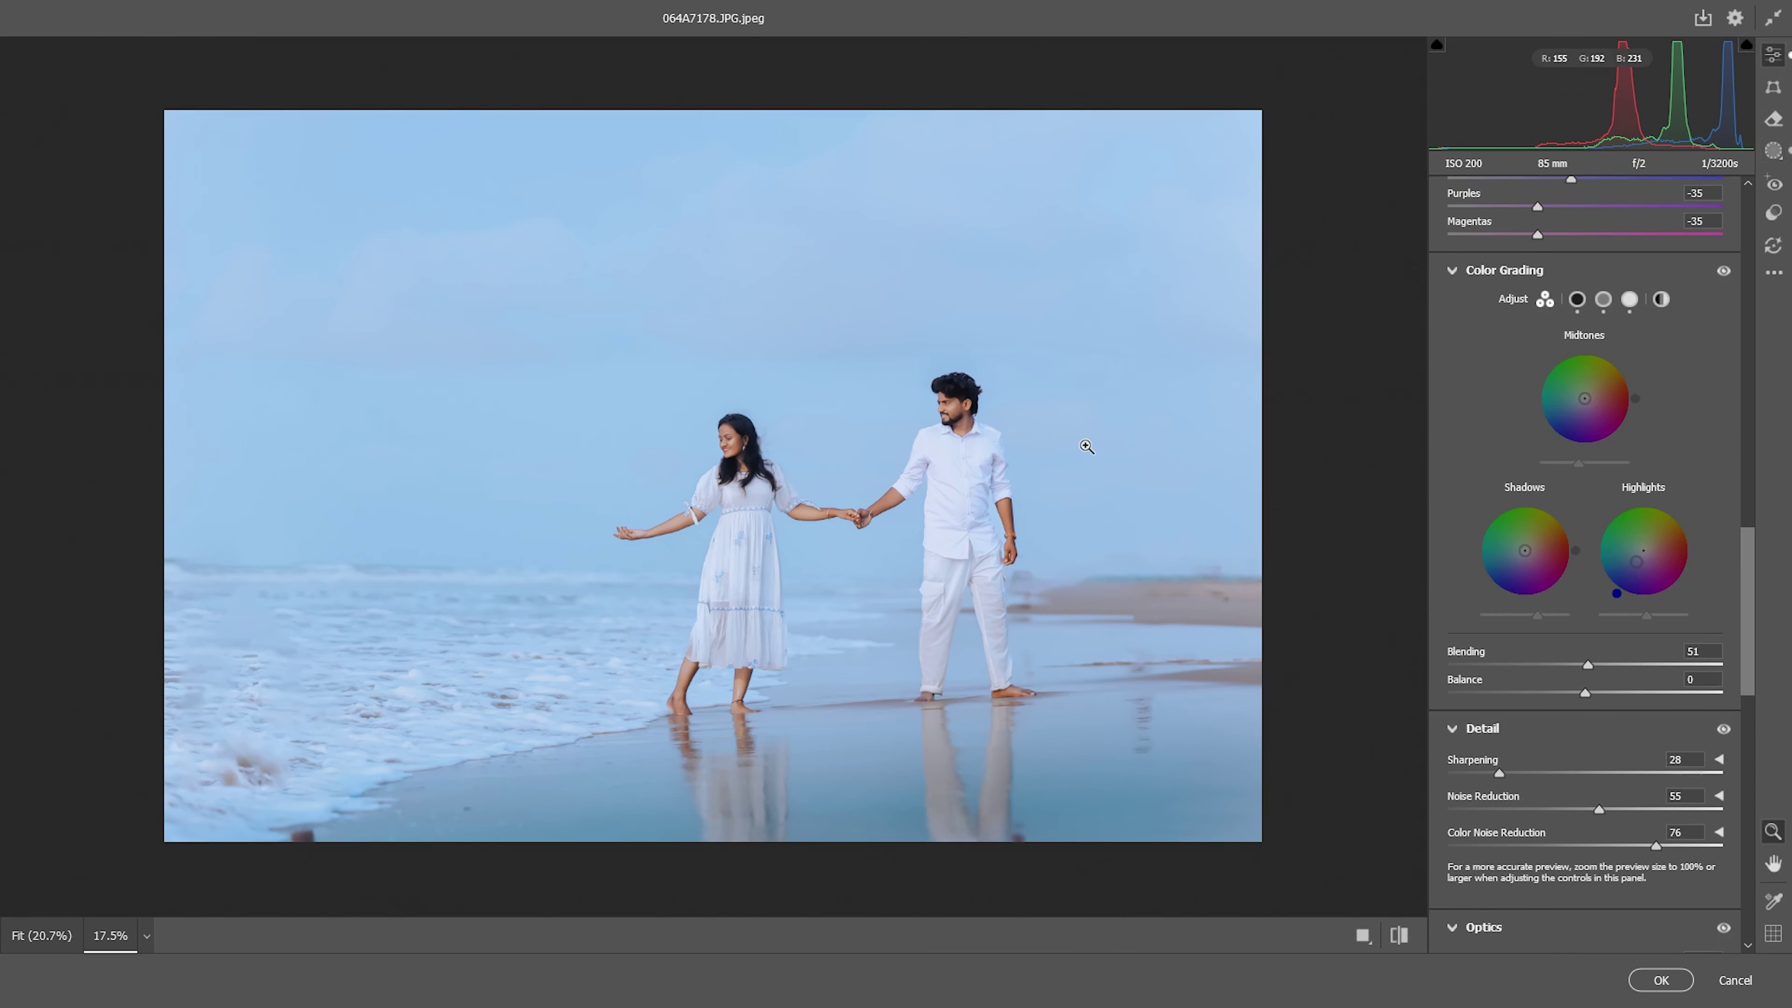
{"action": "scroll", "coordinate": [1086, 444], "scroll_direction": "down", "scroll_amount": 1}
{"action": "scroll", "coordinate": [1087, 446], "scroll_direction": "up", "scroll_amount": 1}
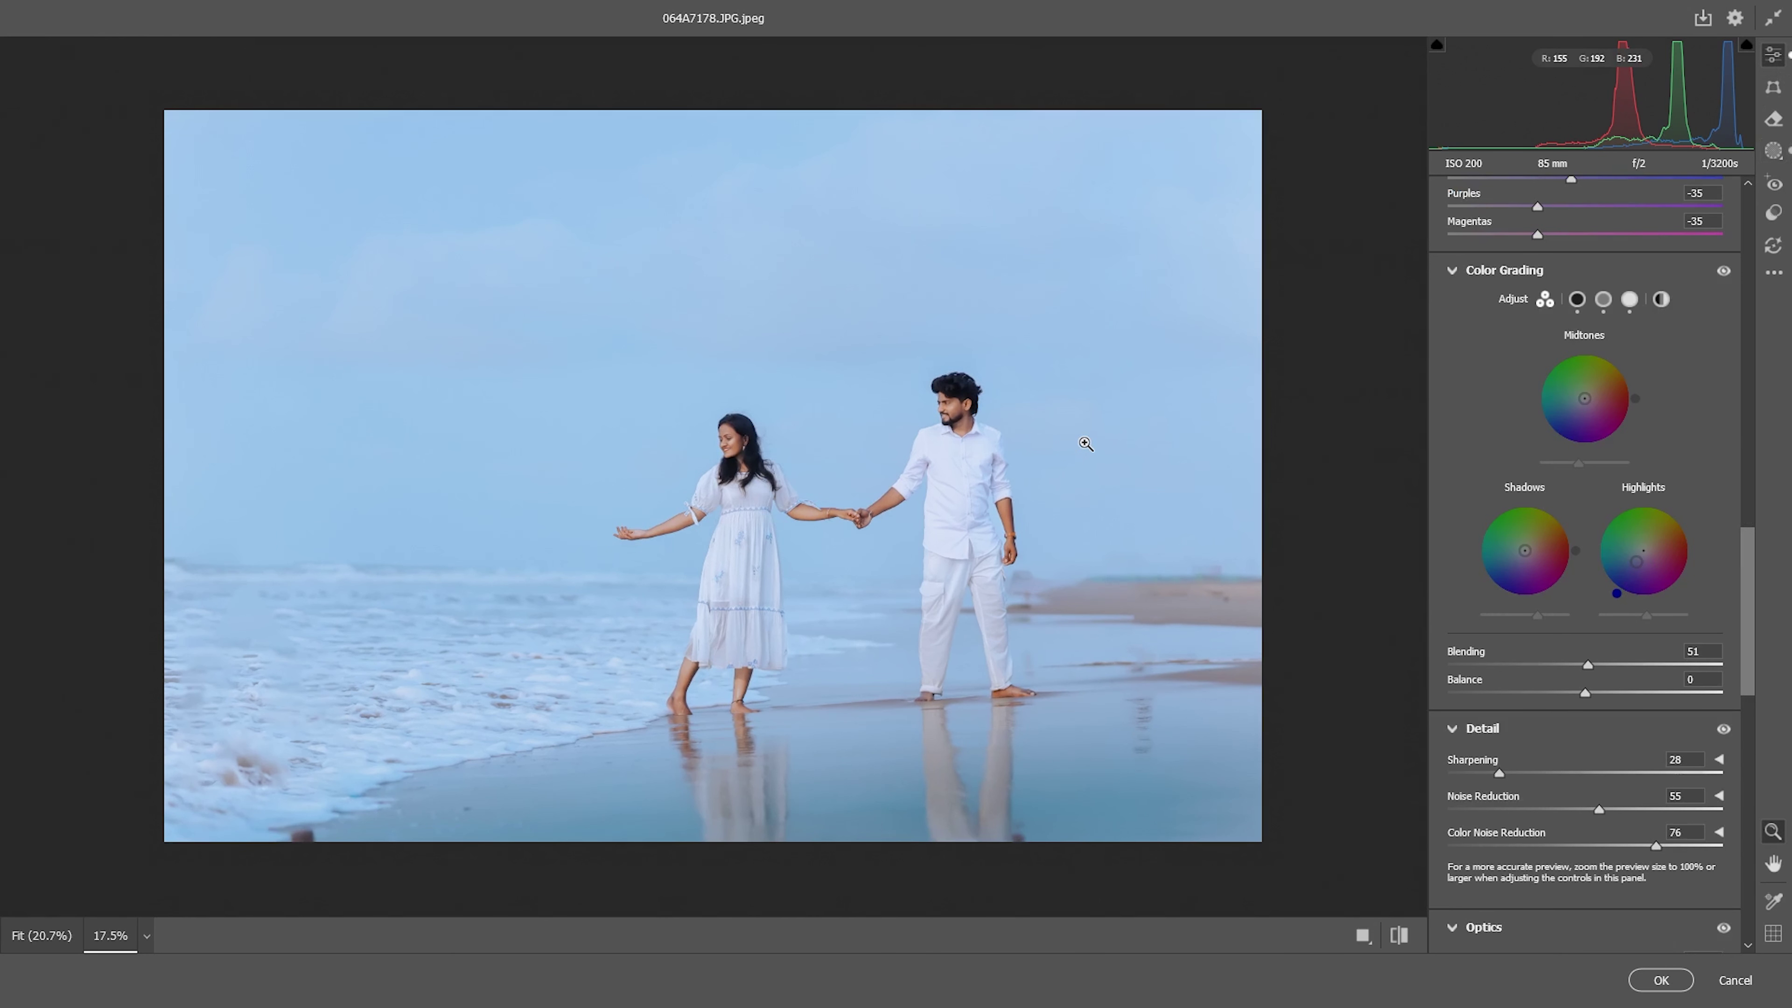
- Add a linear gradient to the background mask (Mask 2), running from the photo's upper edge down to just below the couple's feet
{"action": "left_click", "coordinate": [1774, 151]}
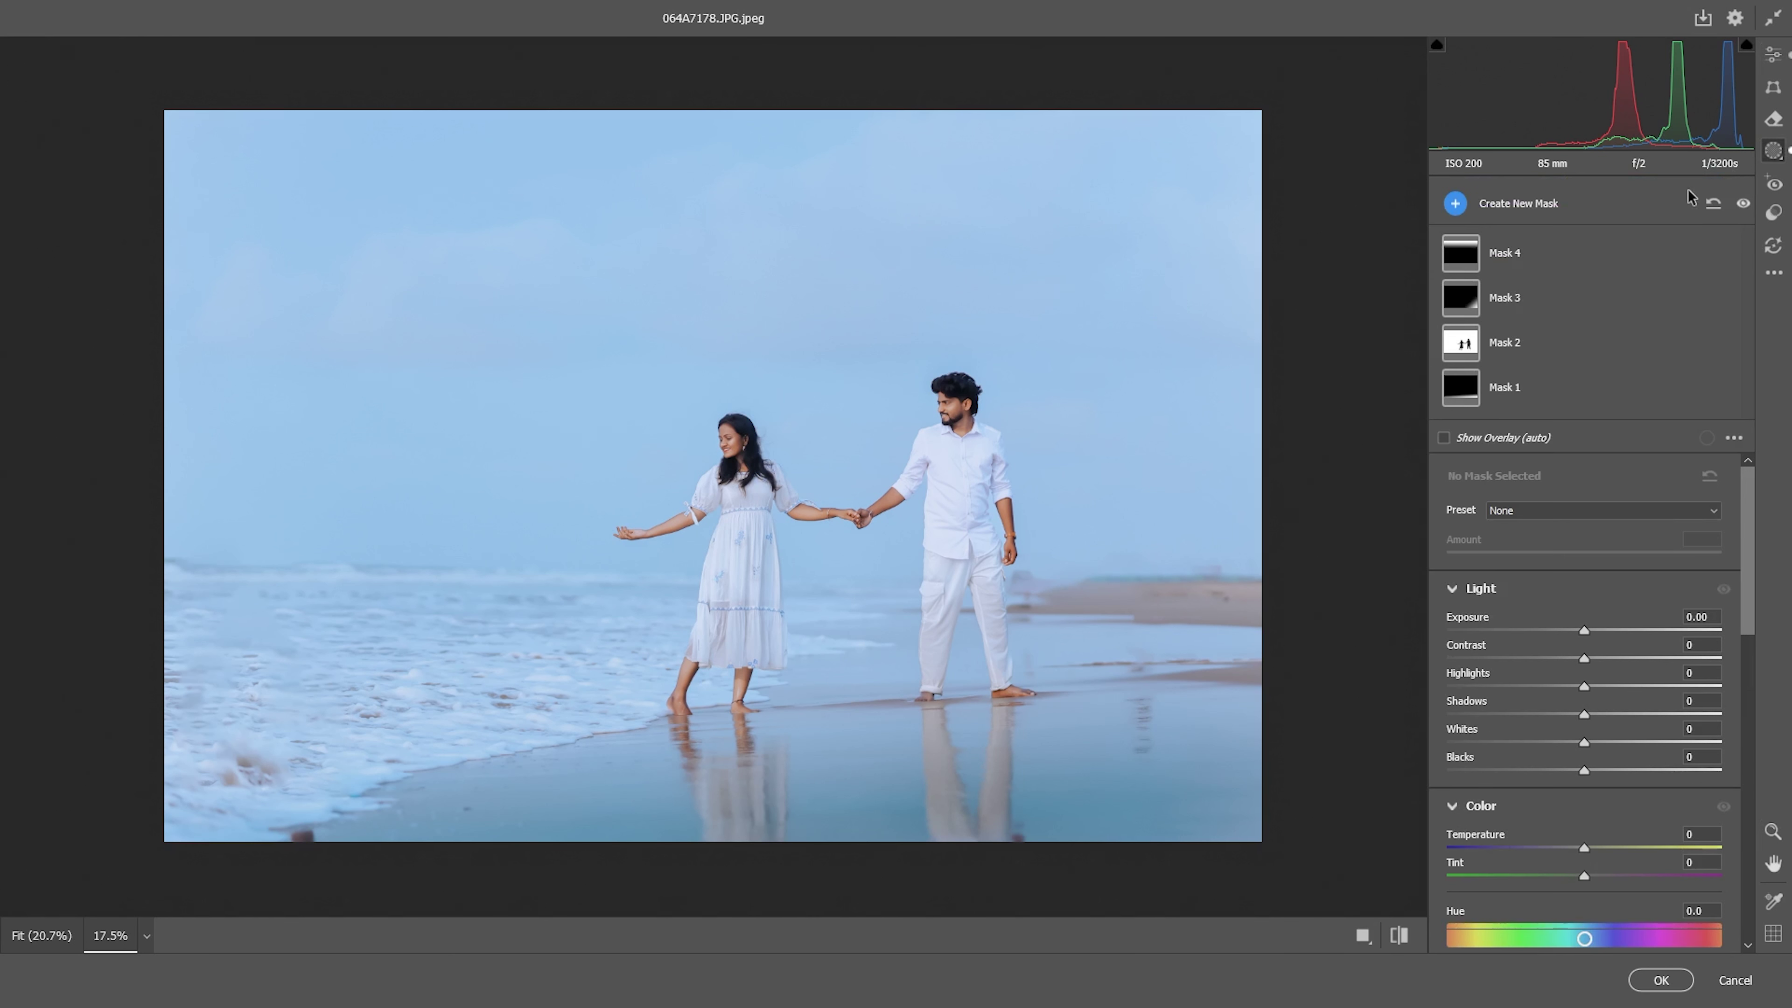
{"action": "left_click", "coordinate": [1500, 349]}
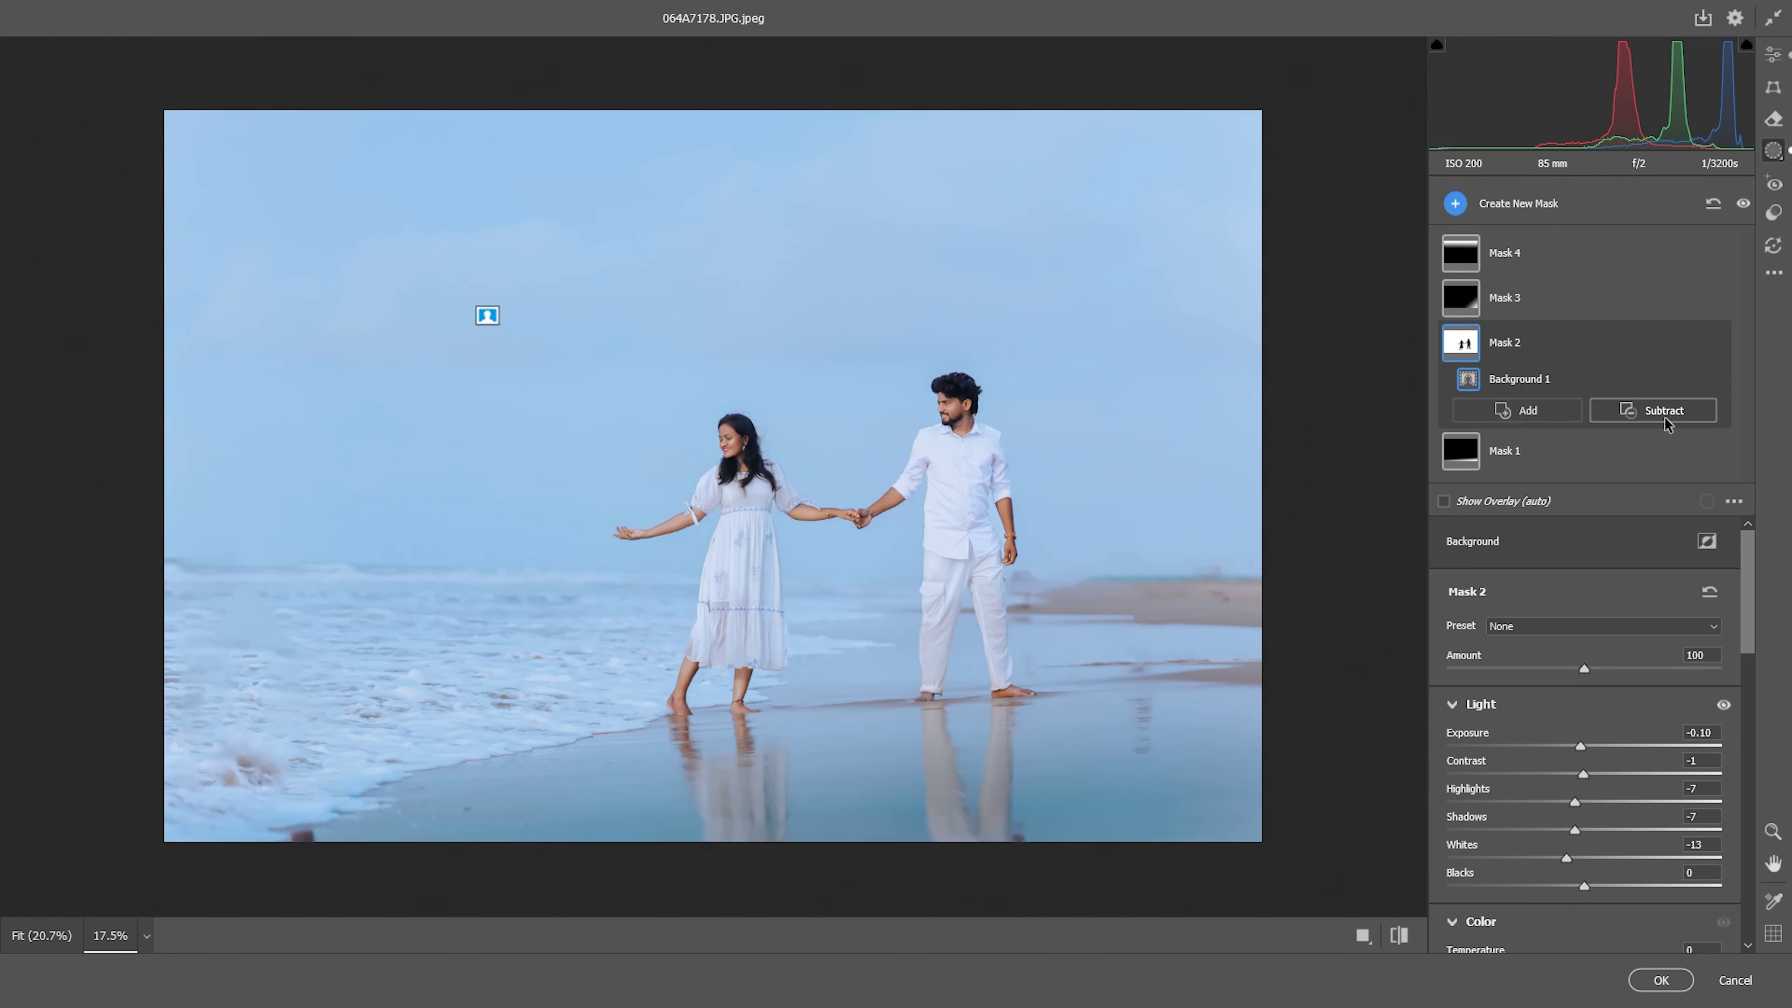
{"action": "left_click", "coordinate": [1528, 413]}
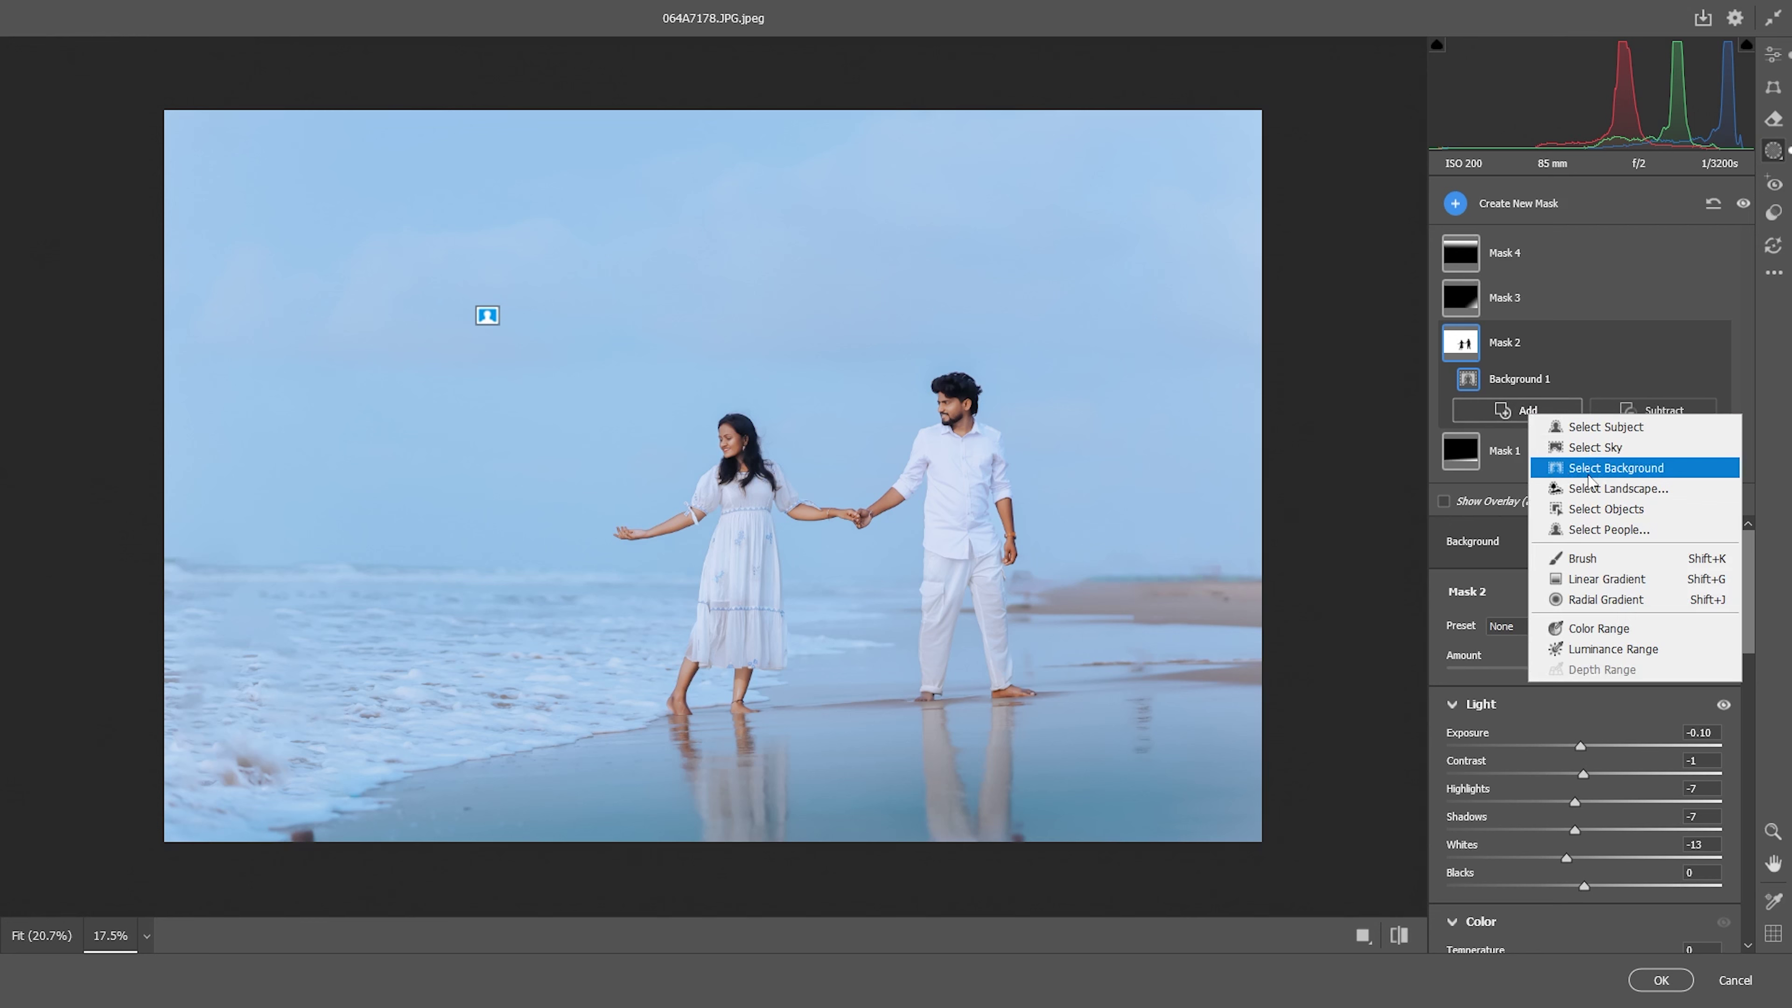
{"action": "left_click", "coordinate": [1577, 580]}
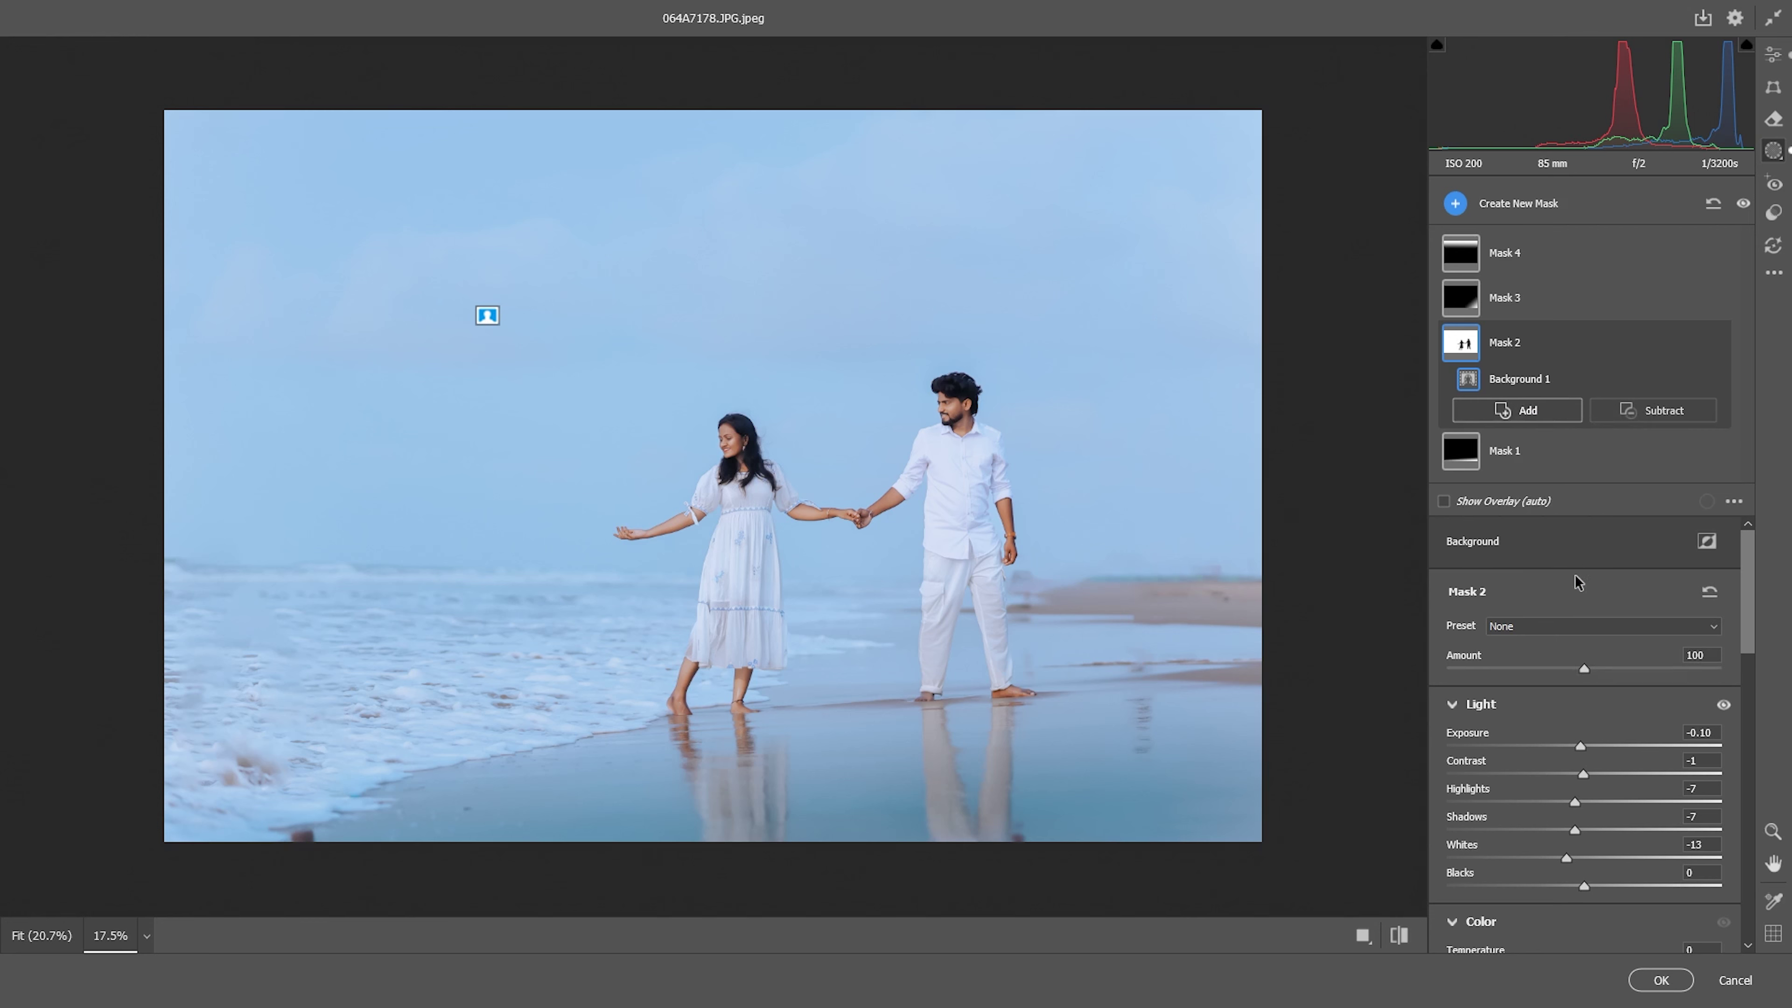
{"action": "left_click_drag", "start_coordinate": [712, 169], "coordinate": [714, 763]}
{"action": "left_click_drag", "start_coordinate": [713, 169], "coordinate": [715, 111]}
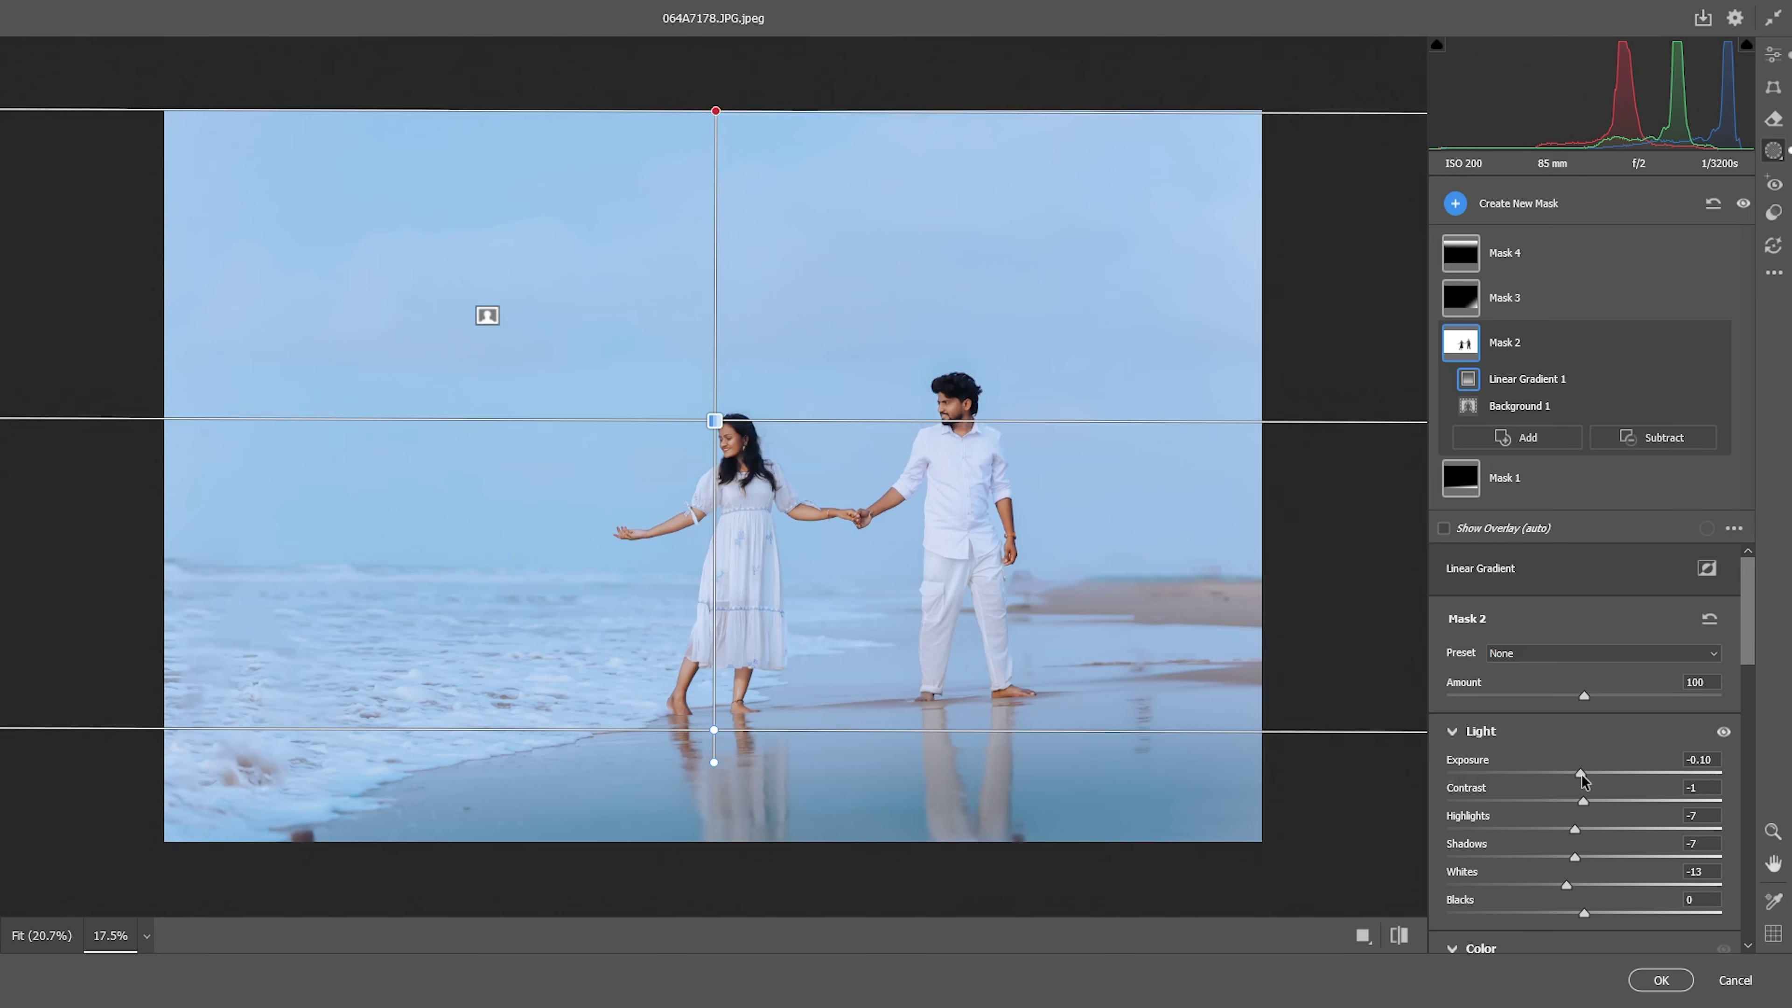
- Set the exposure of Mask 2 to -0.20 and its contrast to -2, and return to the global edit settings
{"action": "left_click_drag", "start_coordinate": [1581, 776], "coordinate": [1570, 782]}
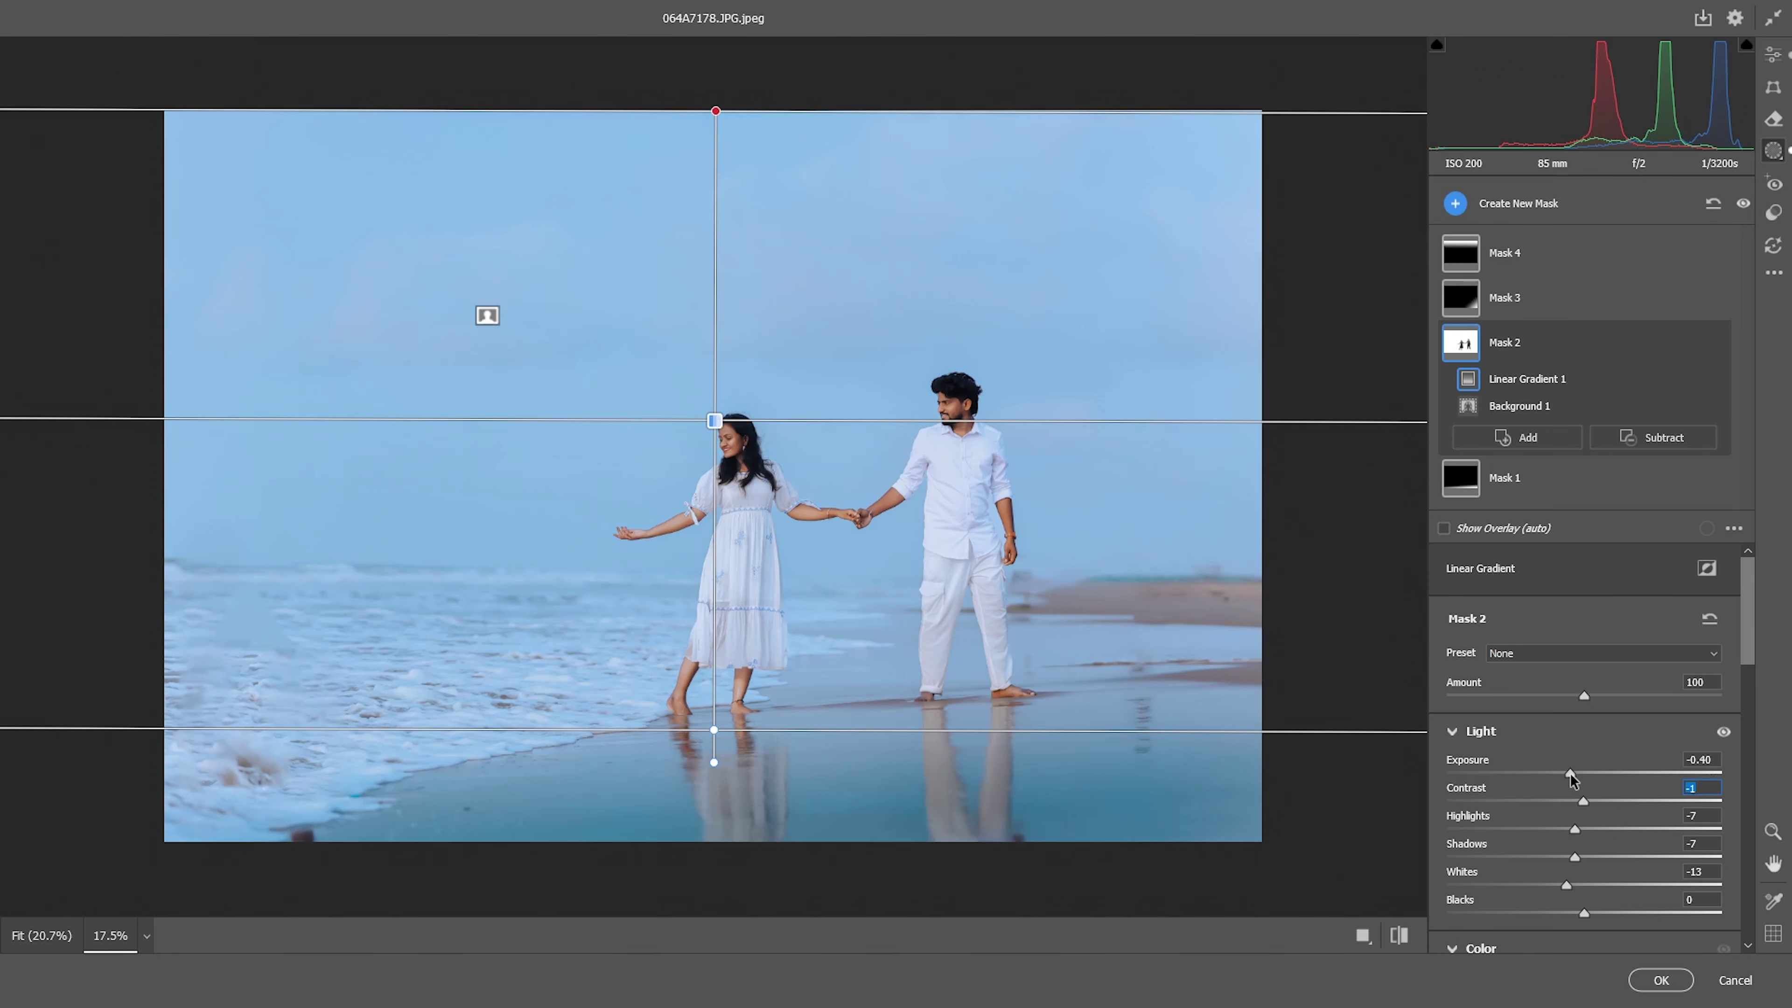
{"action": "mouse_move", "coordinate": [1571, 776]}
{"action": "left_mouse_down"}
{"action": "mouse_move", "coordinate": [1575, 831]}
{"action": "mouse_move", "coordinate": [1577, 776]}
{"action": "left_mouse_up"}
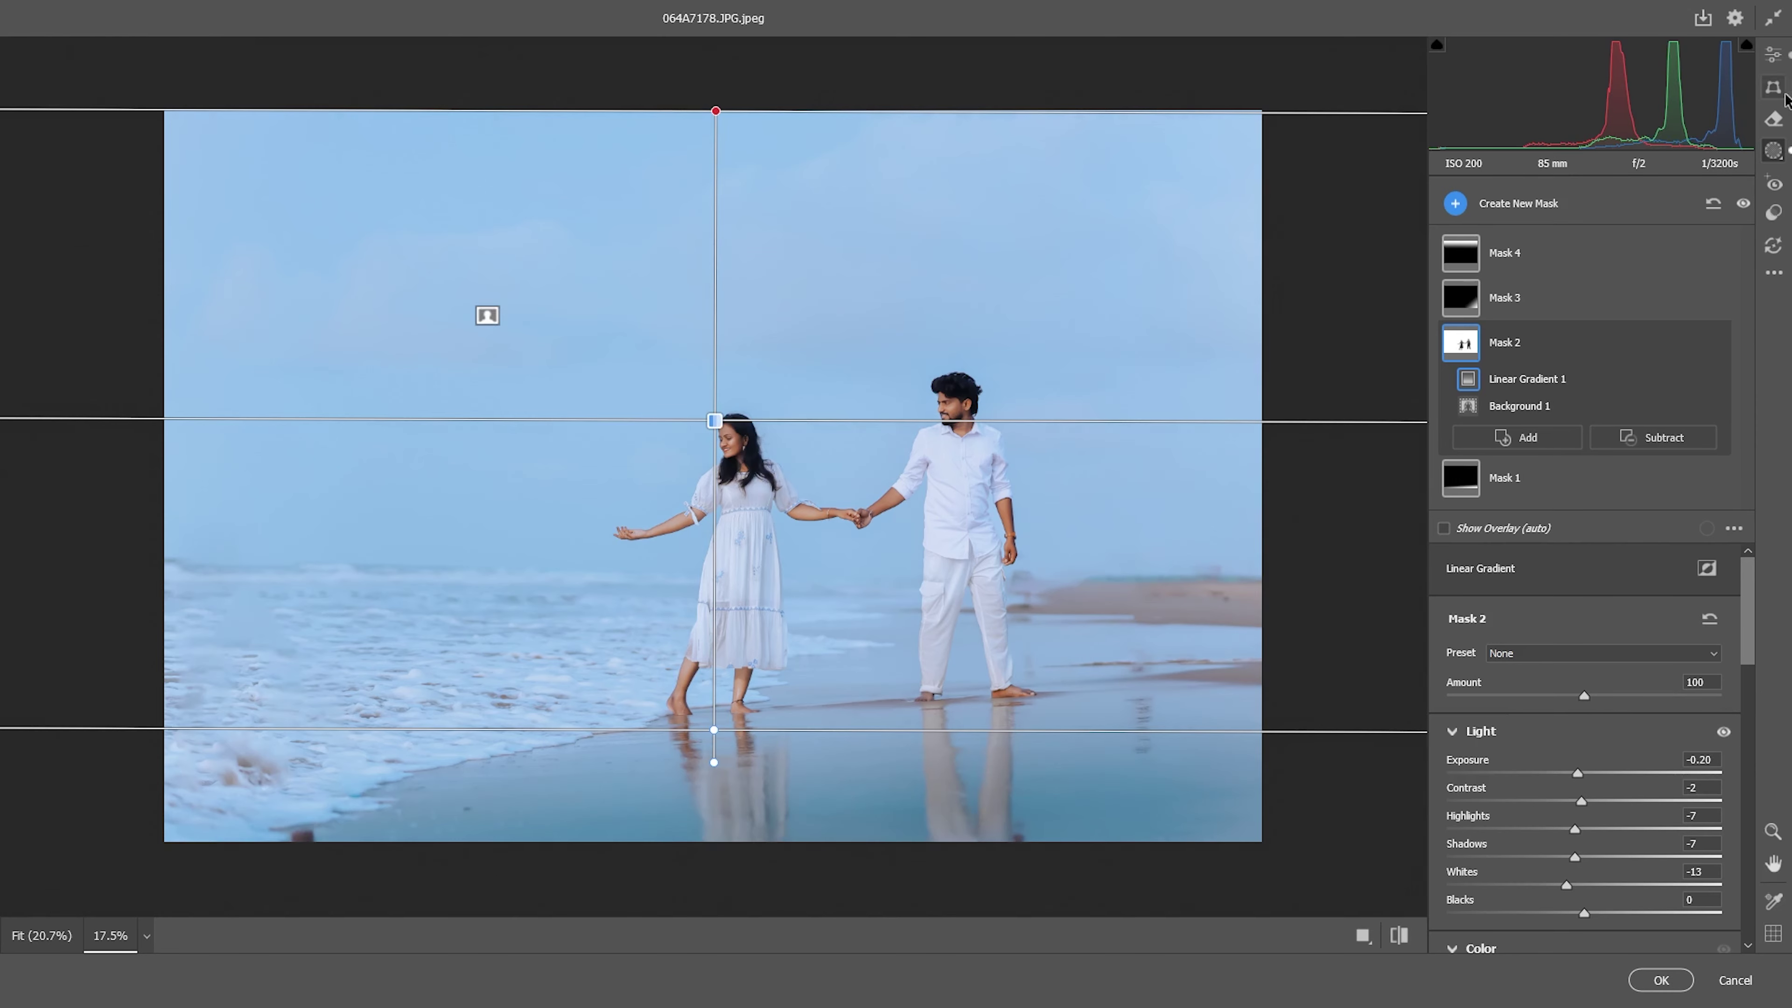
{"action": "left_click", "coordinate": [1772, 54]}
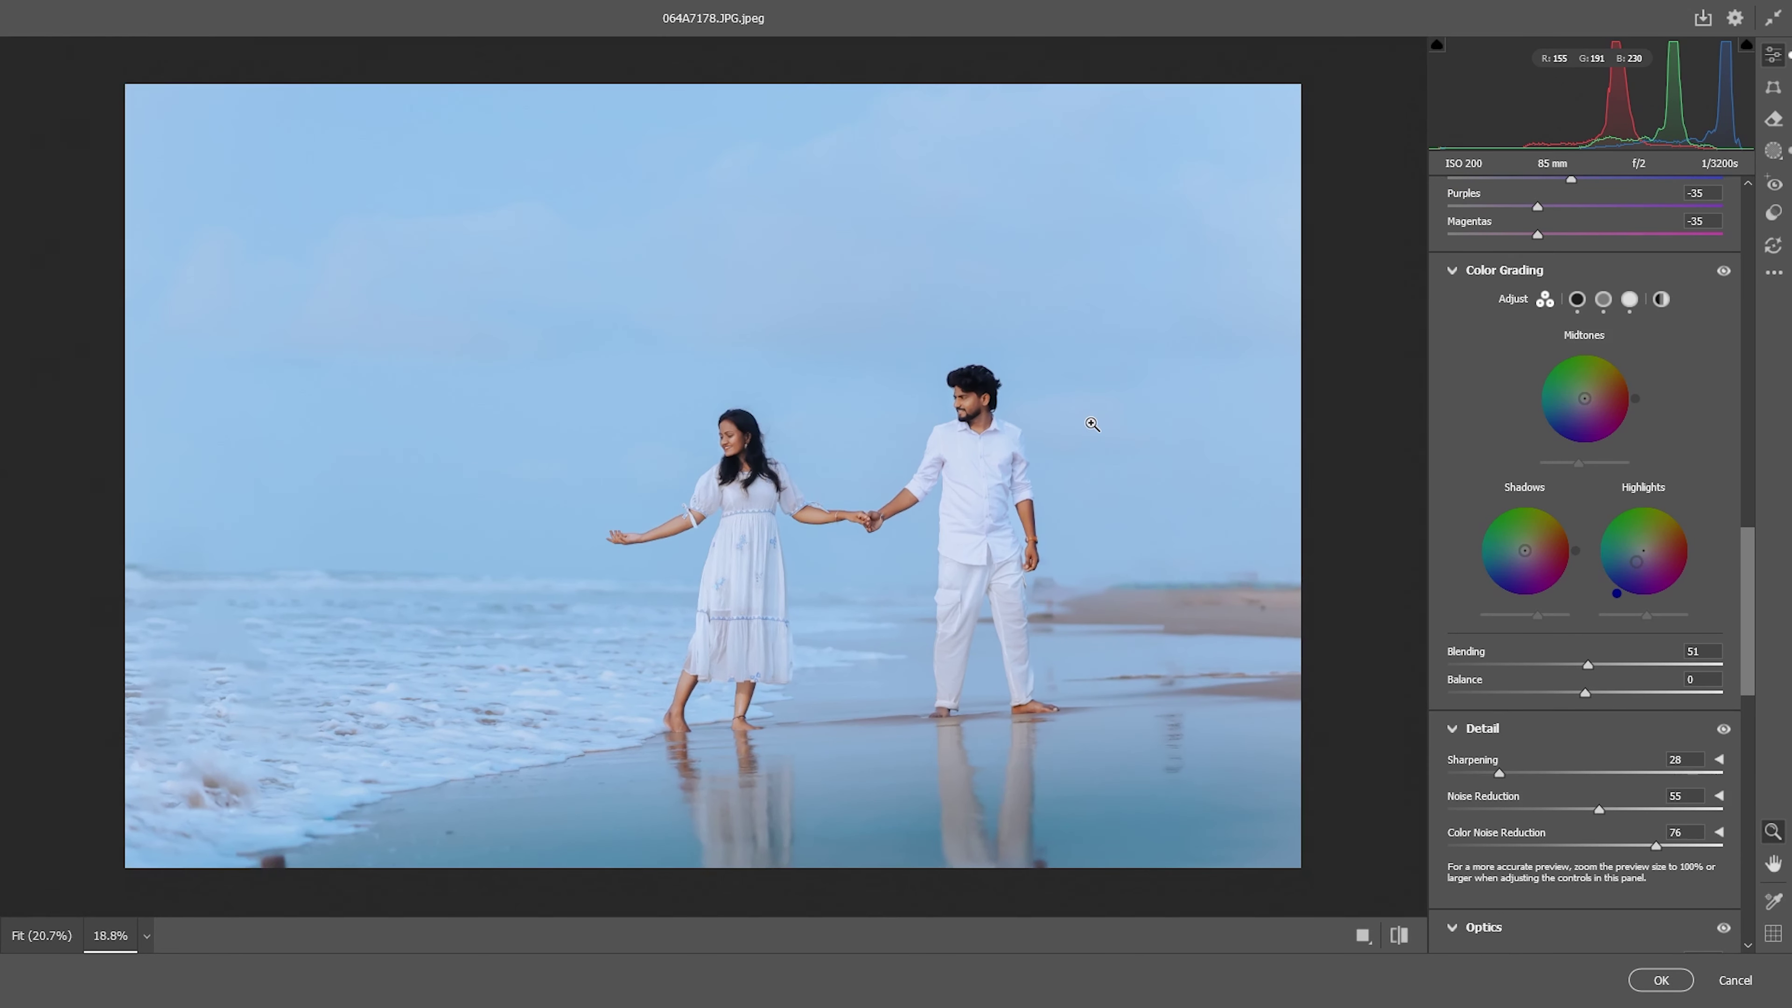
- Add a radial gradient mask enclosing the man from head to feet, with shadows at +5
{"action": "left_click", "coordinate": [1772, 150]}
{"action": "left_click", "coordinate": [1530, 206]}
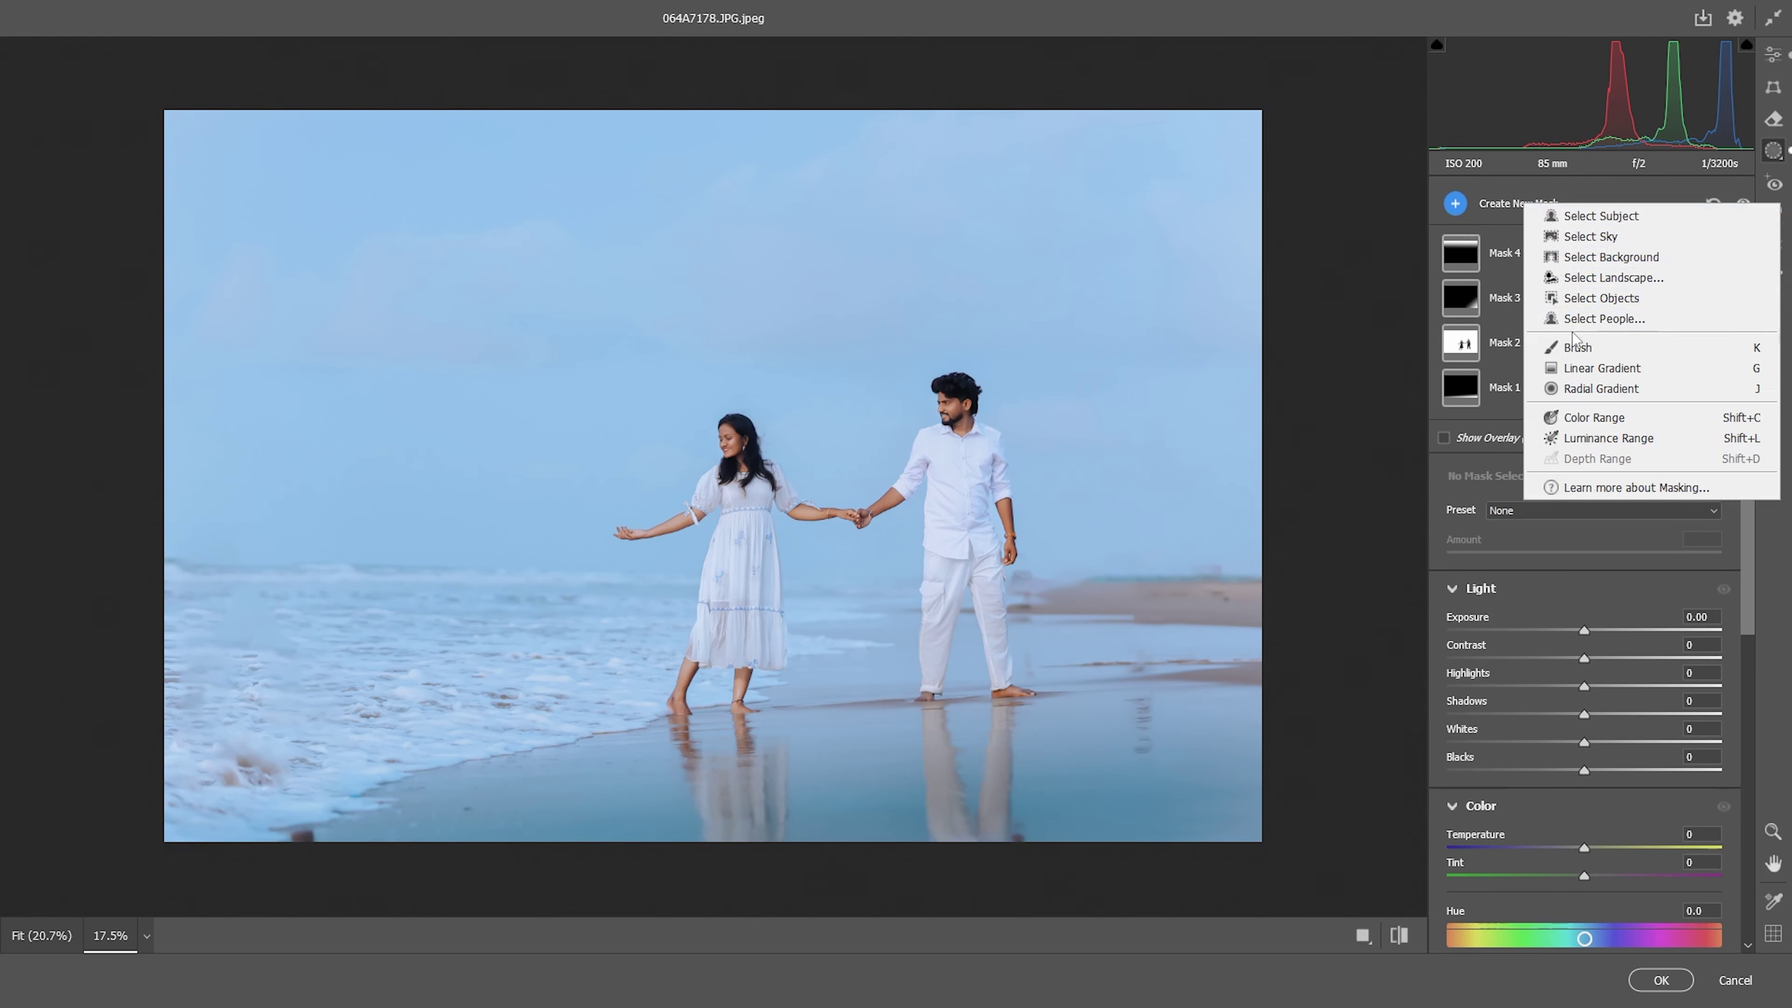
{"action": "left_click", "coordinate": [1594, 389]}
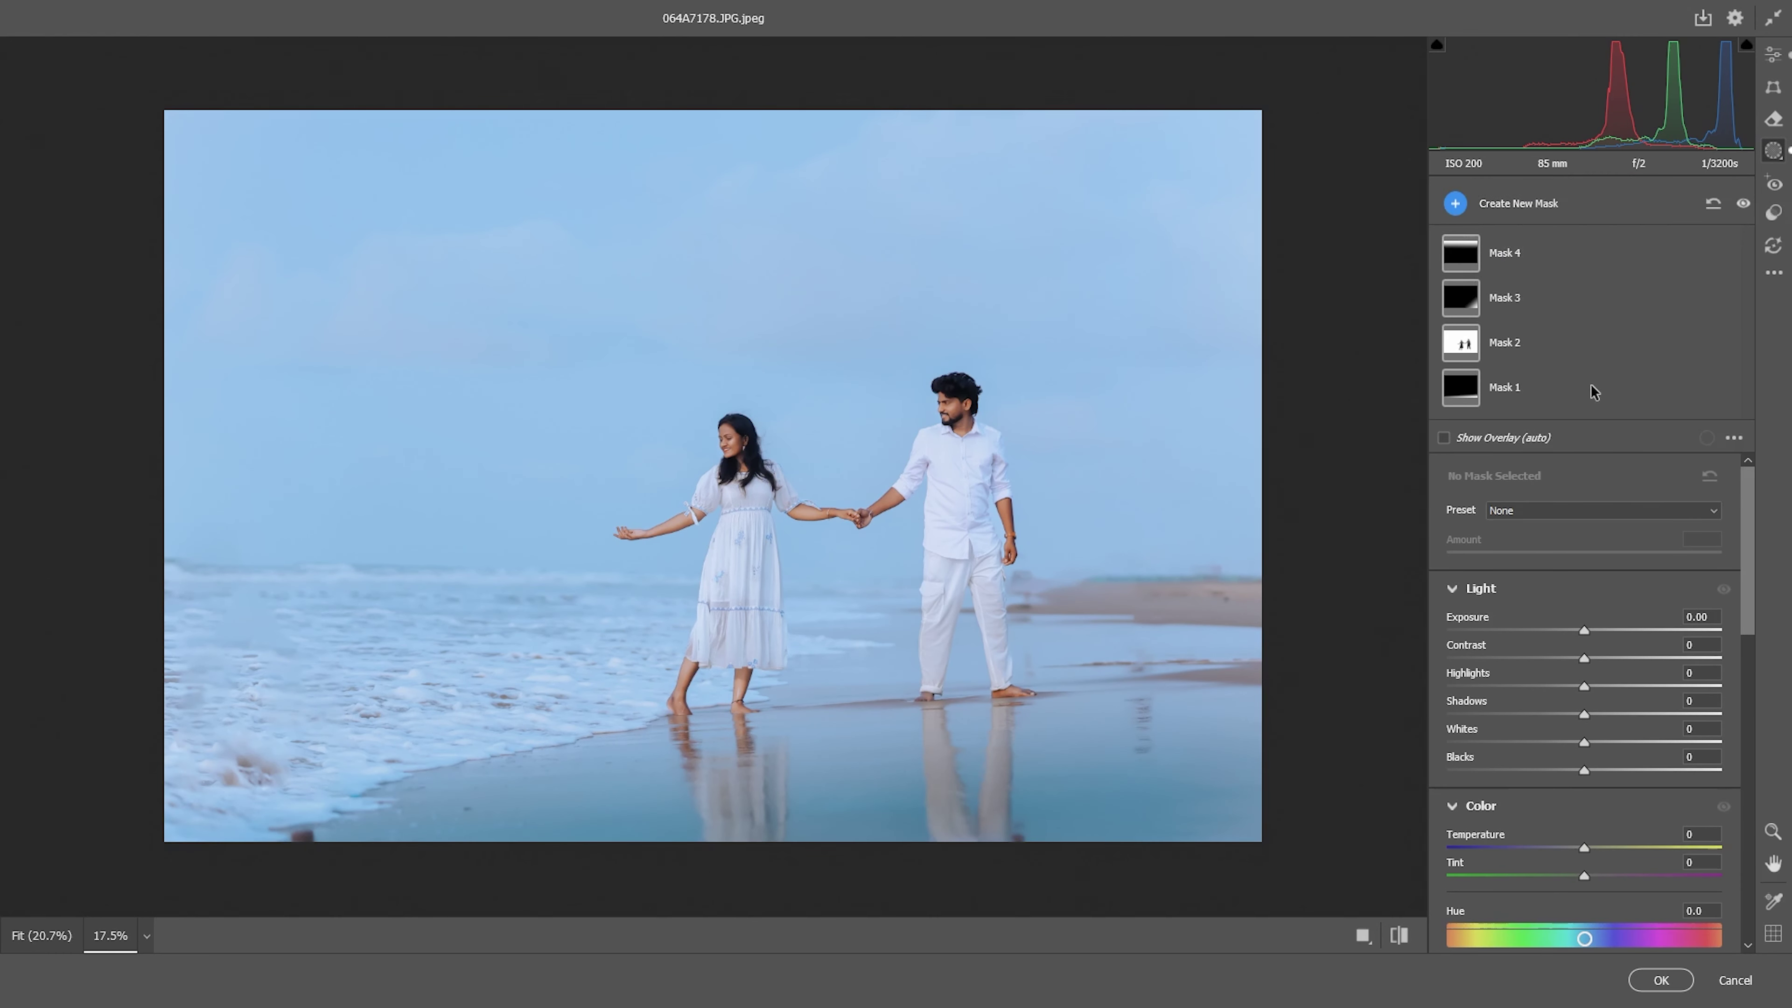
{"action": "left_click_drag", "start_coordinate": [883, 467], "coordinate": [966, 670]}
{"action": "left_click_drag", "start_coordinate": [934, 534], "coordinate": [1002, 565]}
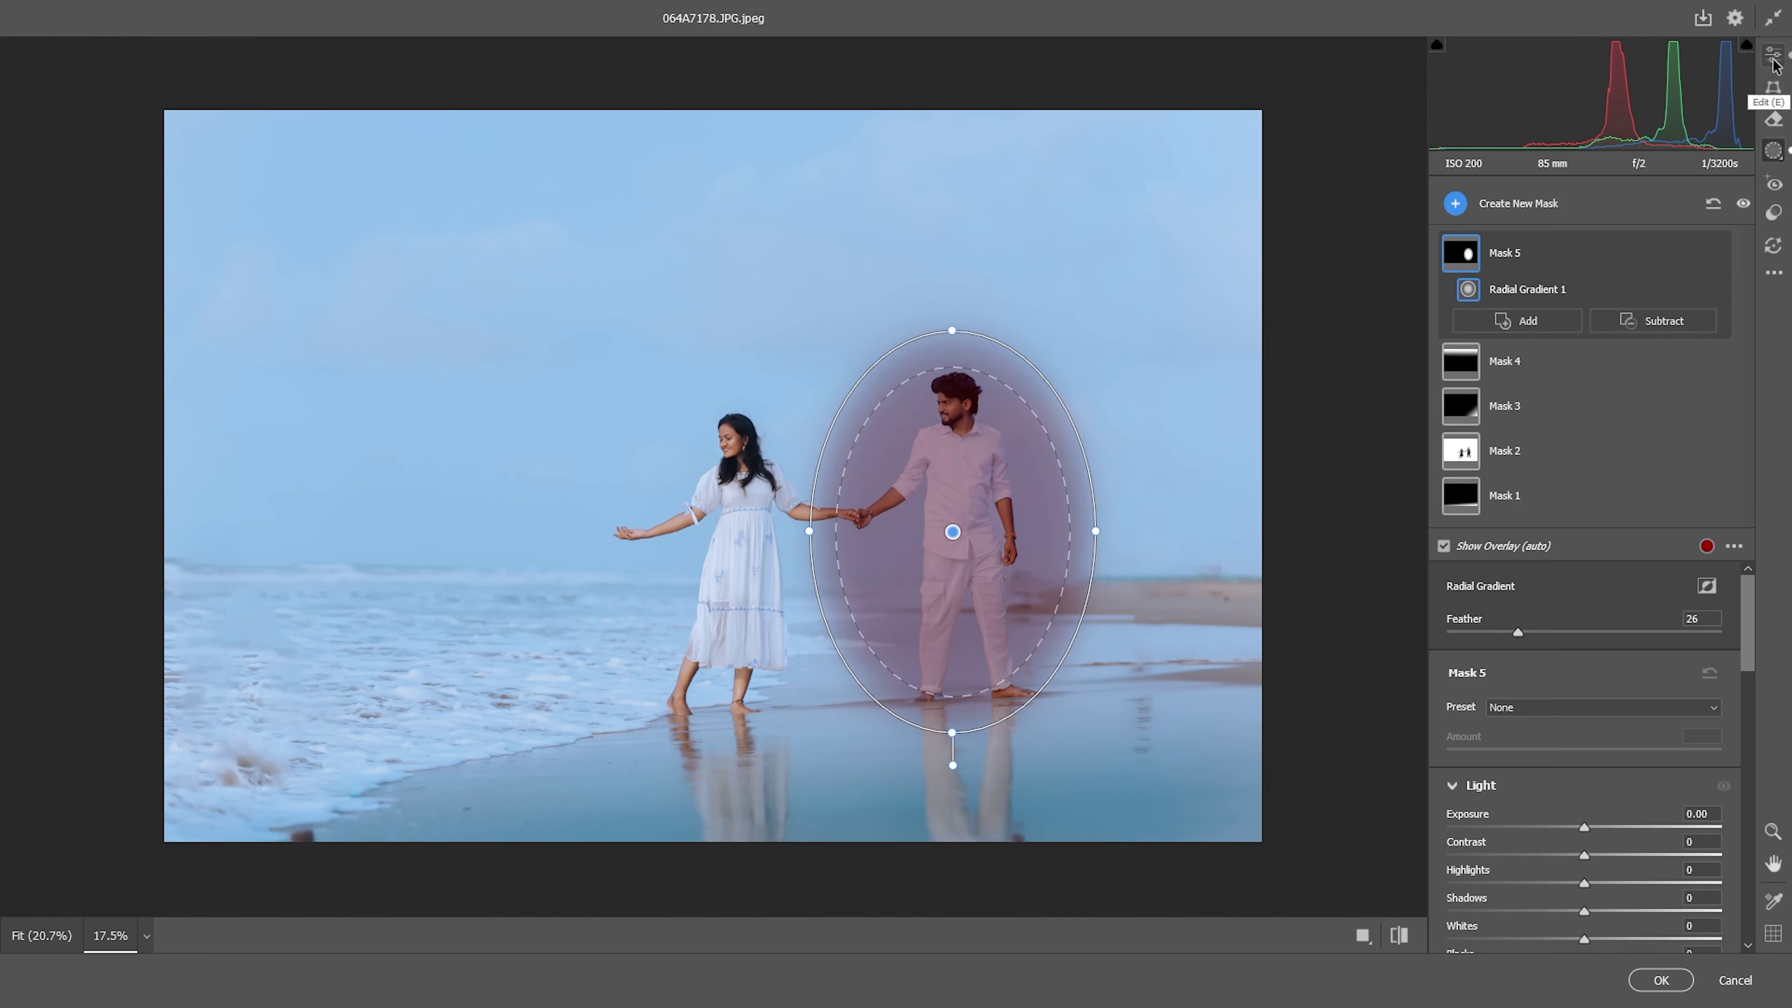
{"action": "scroll", "coordinate": [1608, 836], "scroll_direction": "down", "scroll_amount": 2}
{"action": "left_click_drag", "start_coordinate": [1584, 800], "coordinate": [1592, 800]}
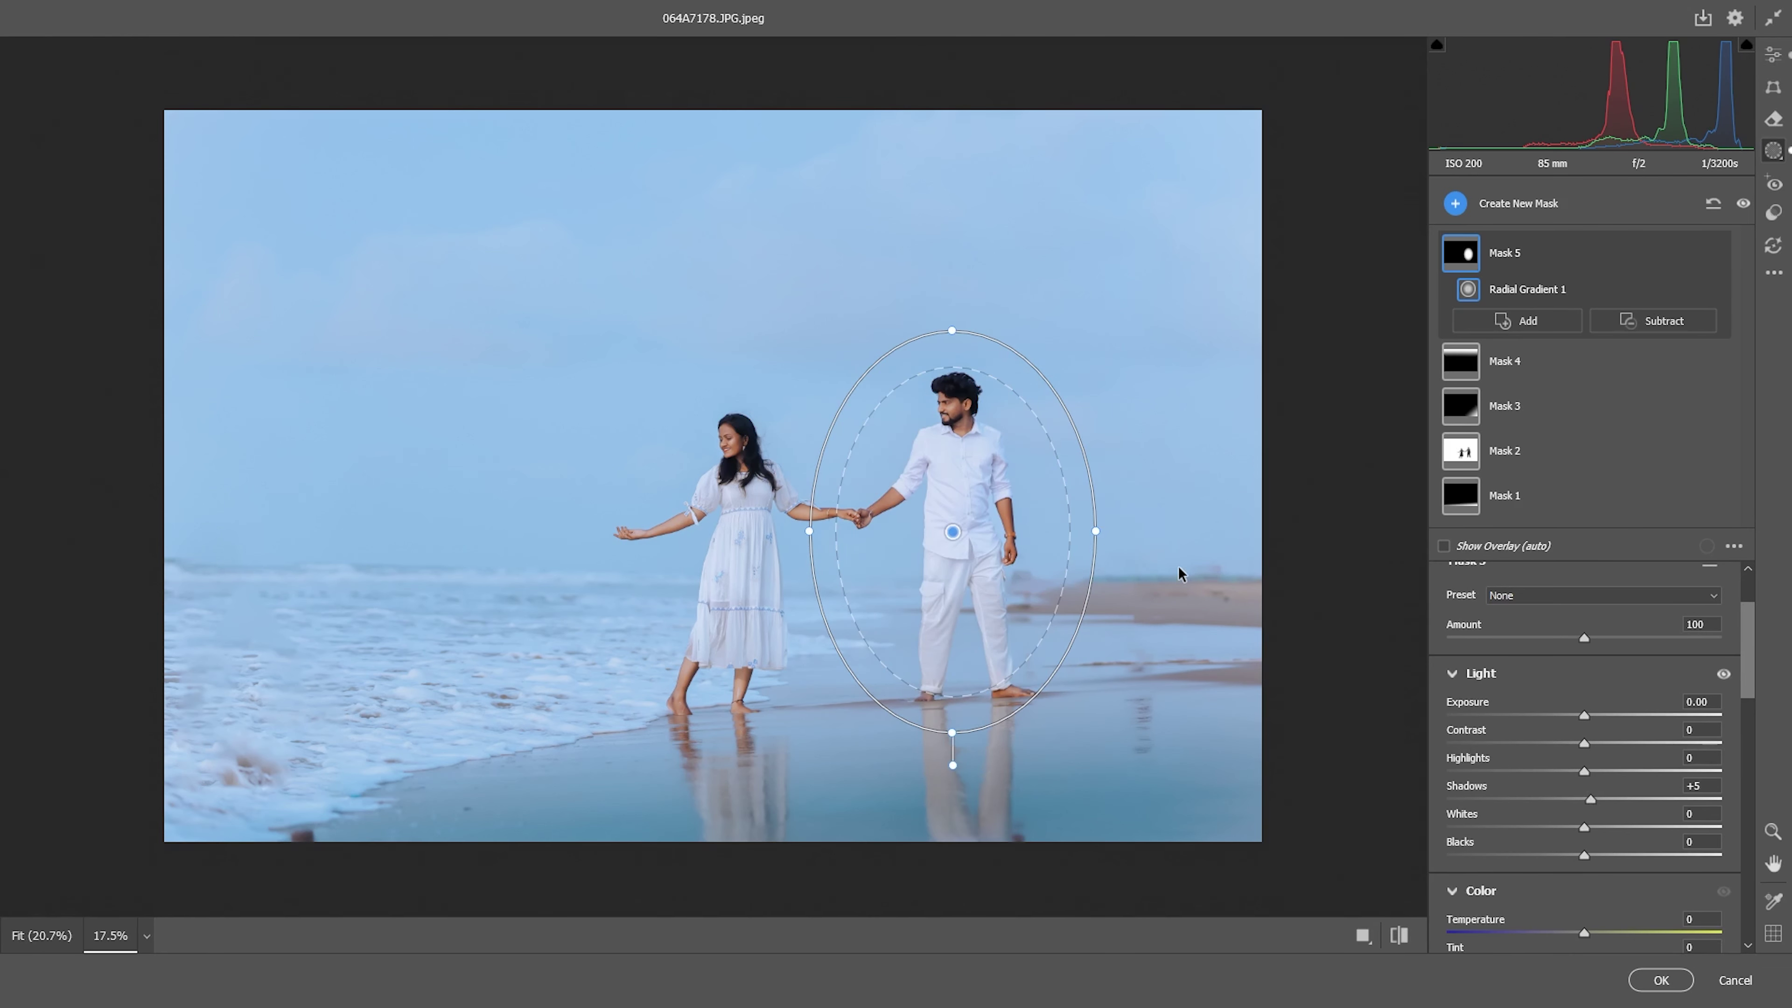
{"action": "left_click", "coordinate": [1772, 55]}
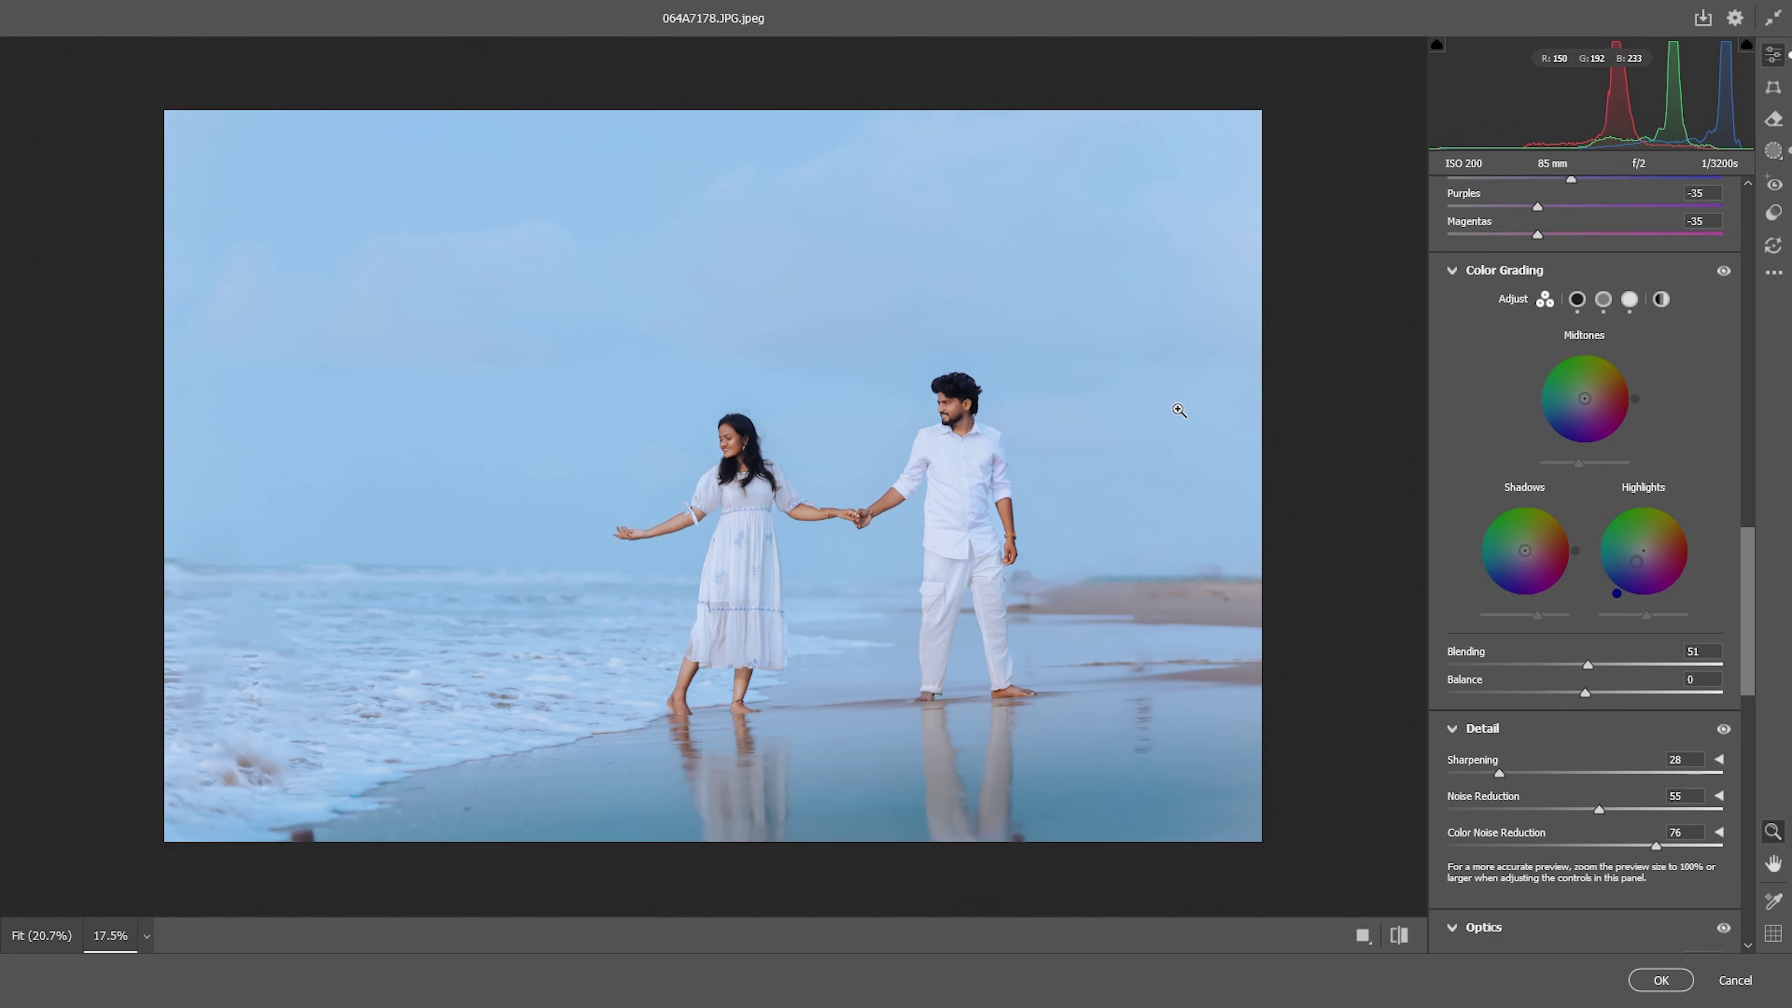
- Compare the edited photo with the original
{"action": "scroll", "coordinate": [1178, 410], "scroll_direction": "down", "scroll_amount": 3}
{"action": "scroll", "coordinate": [1178, 409], "scroll_direction": "up", "scroll_amount": 3}
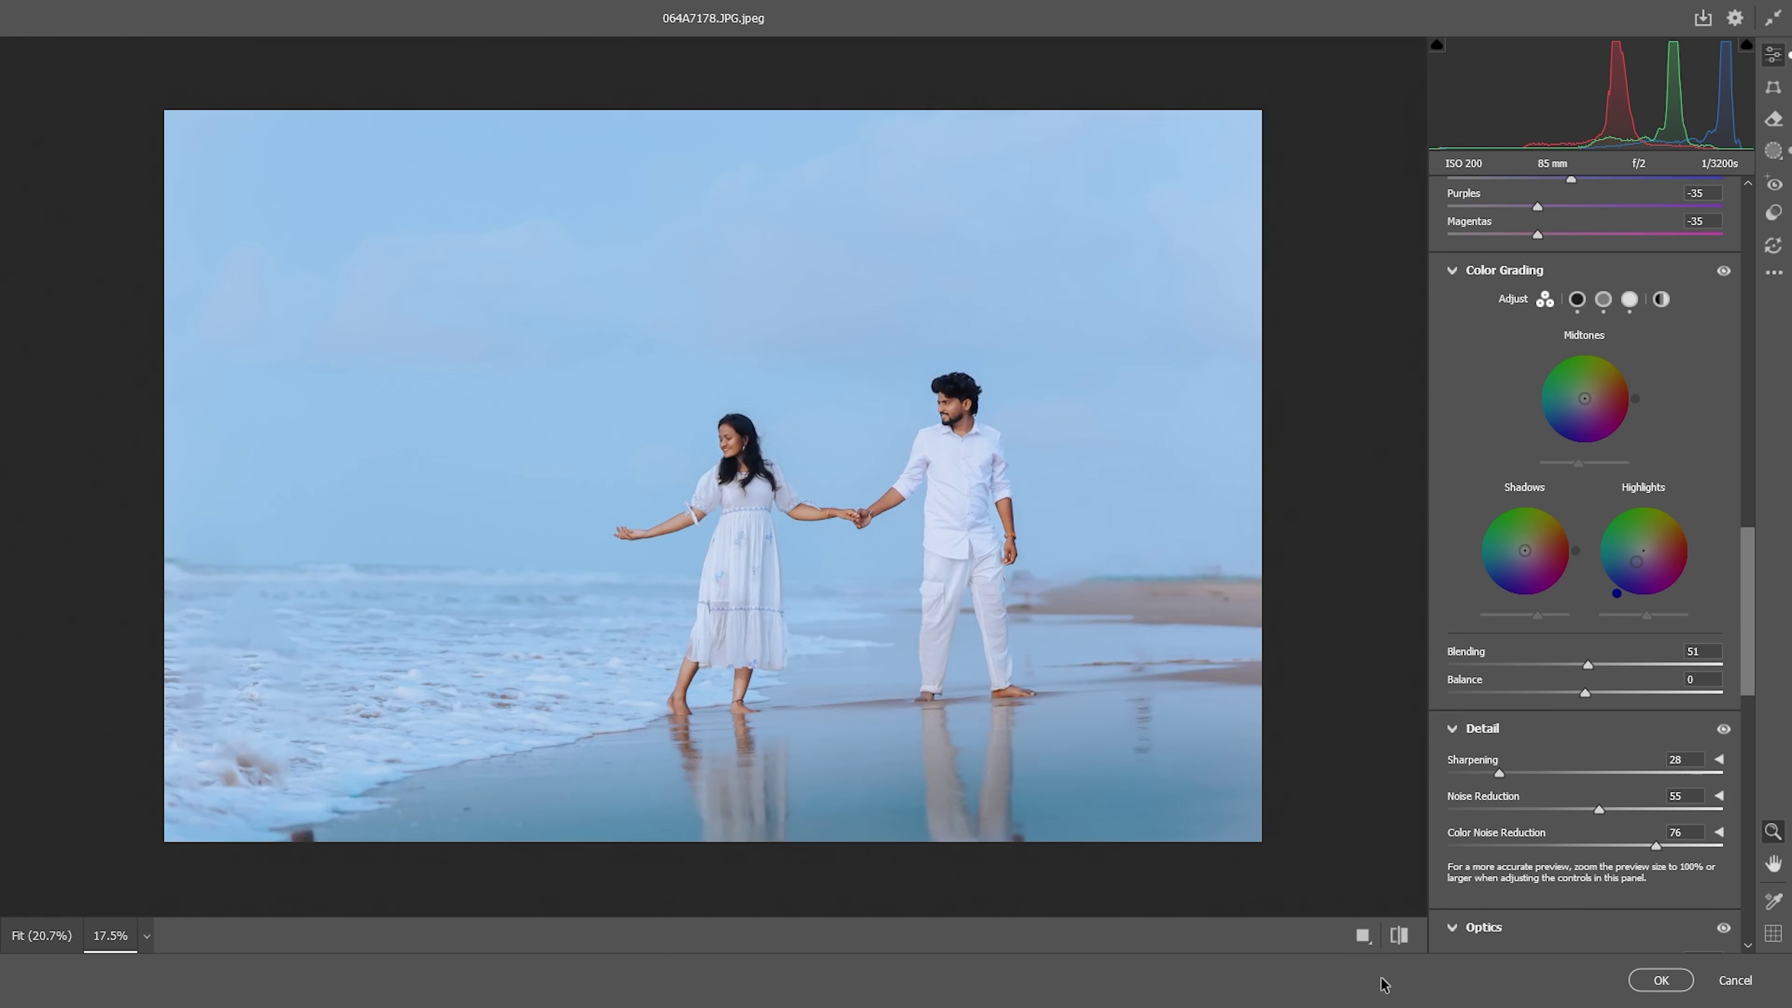
{"action": "left_click", "coordinate": [1399, 935]}
{"action": "left_click", "coordinate": [1398, 935]}
{"action": "scroll", "coordinate": [1116, 545], "scroll_direction": "up", "scroll_amount": 1}
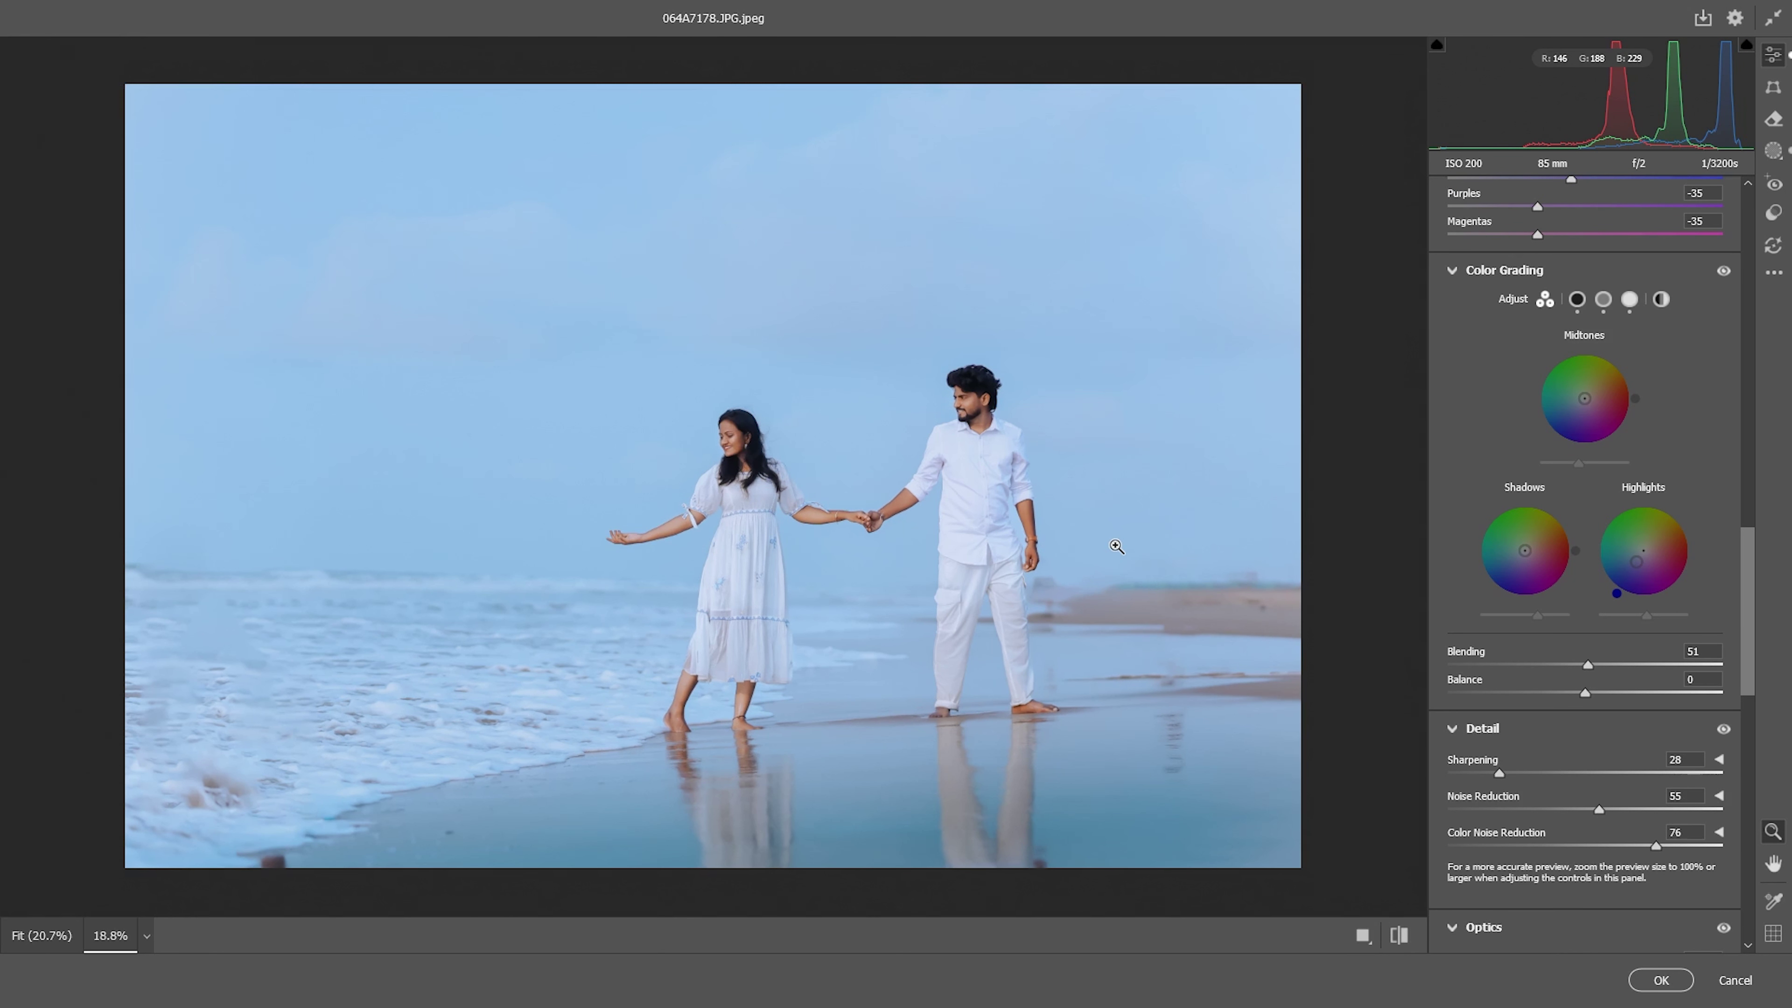
- Tint the shadows very slightly blue in Color Grading and compare the photo with its original state
{"action": "scroll", "coordinate": [1548, 552], "scroll_direction": "down", "scroll_amount": 10}
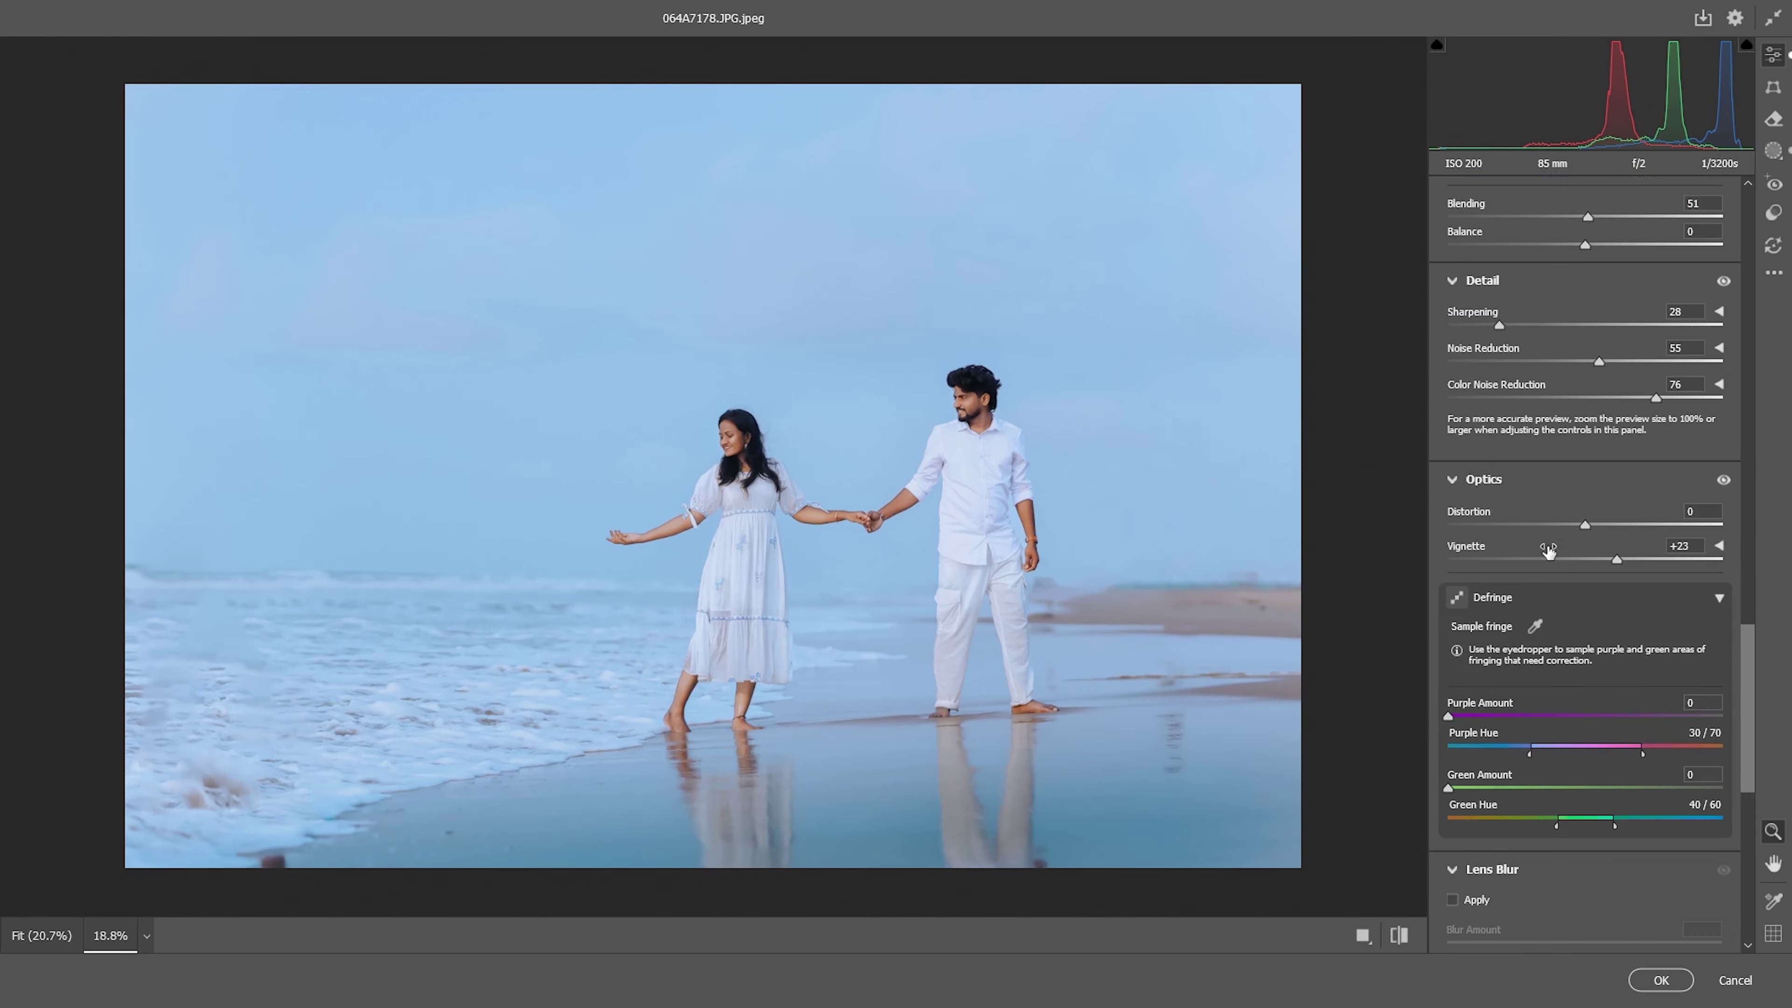
{"action": "scroll", "coordinate": [1548, 552], "scroll_direction": "down", "scroll_amount": 2}
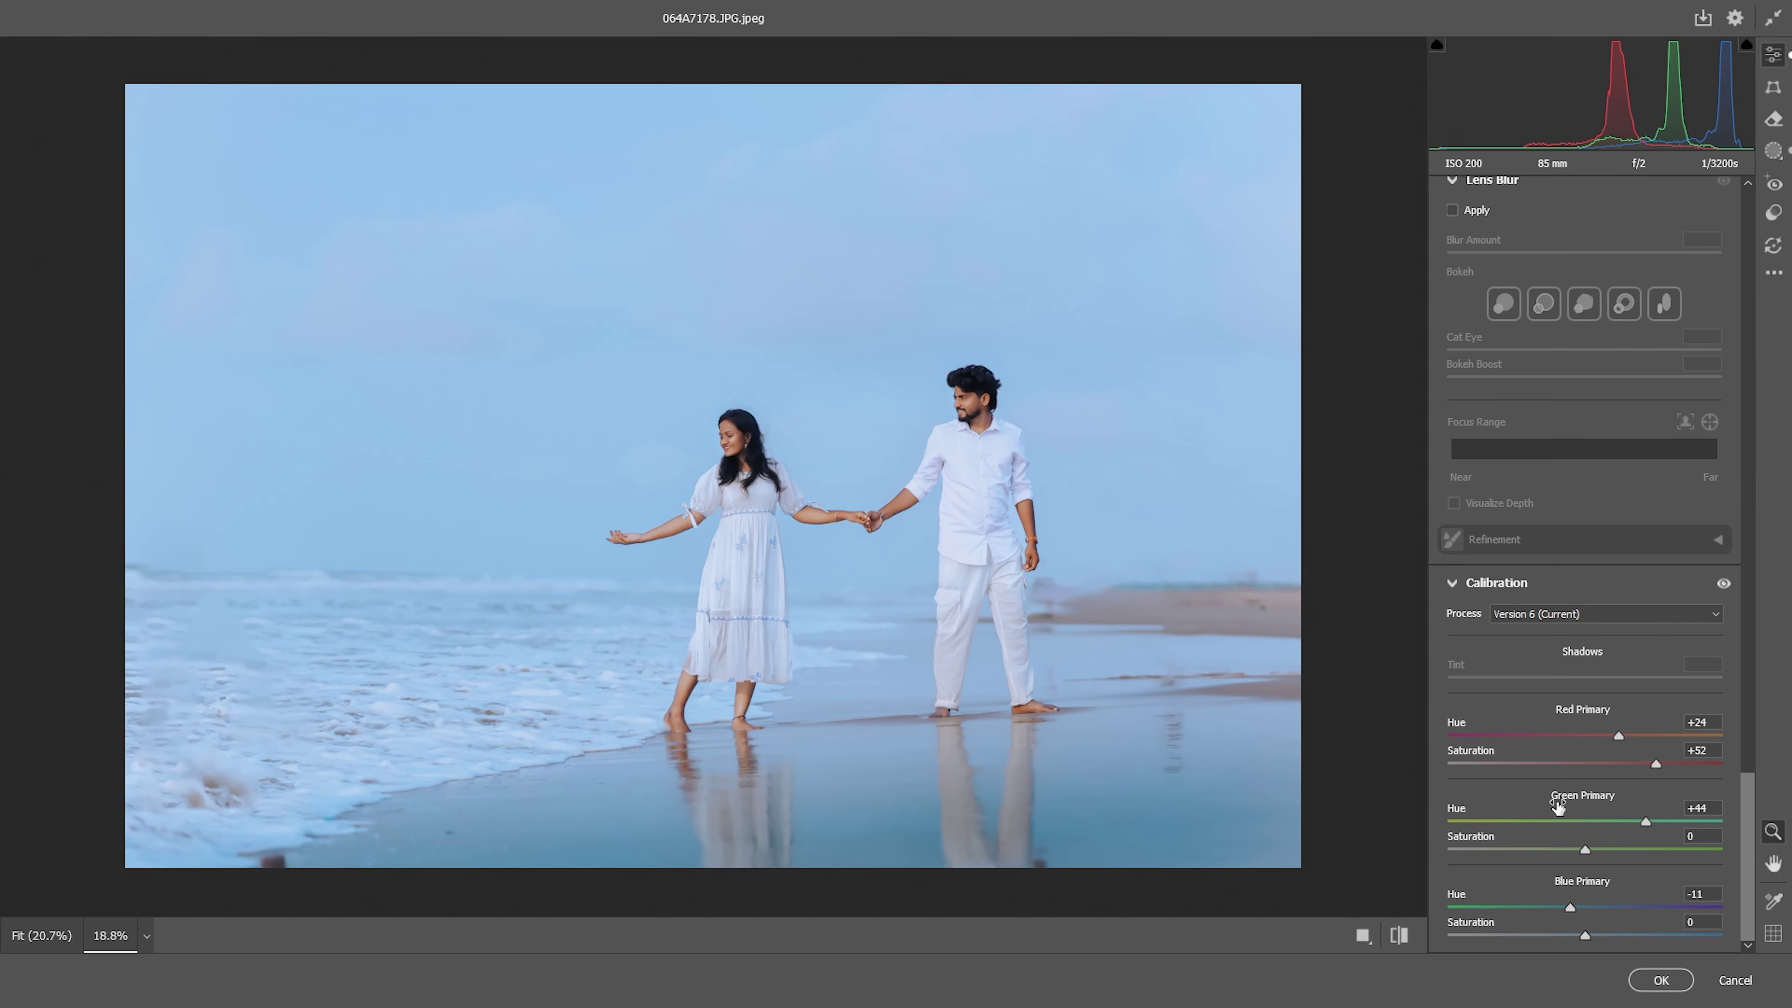
{"action": "scroll", "coordinate": [1752, 822], "scroll_direction": "up", "scroll_amount": 12}
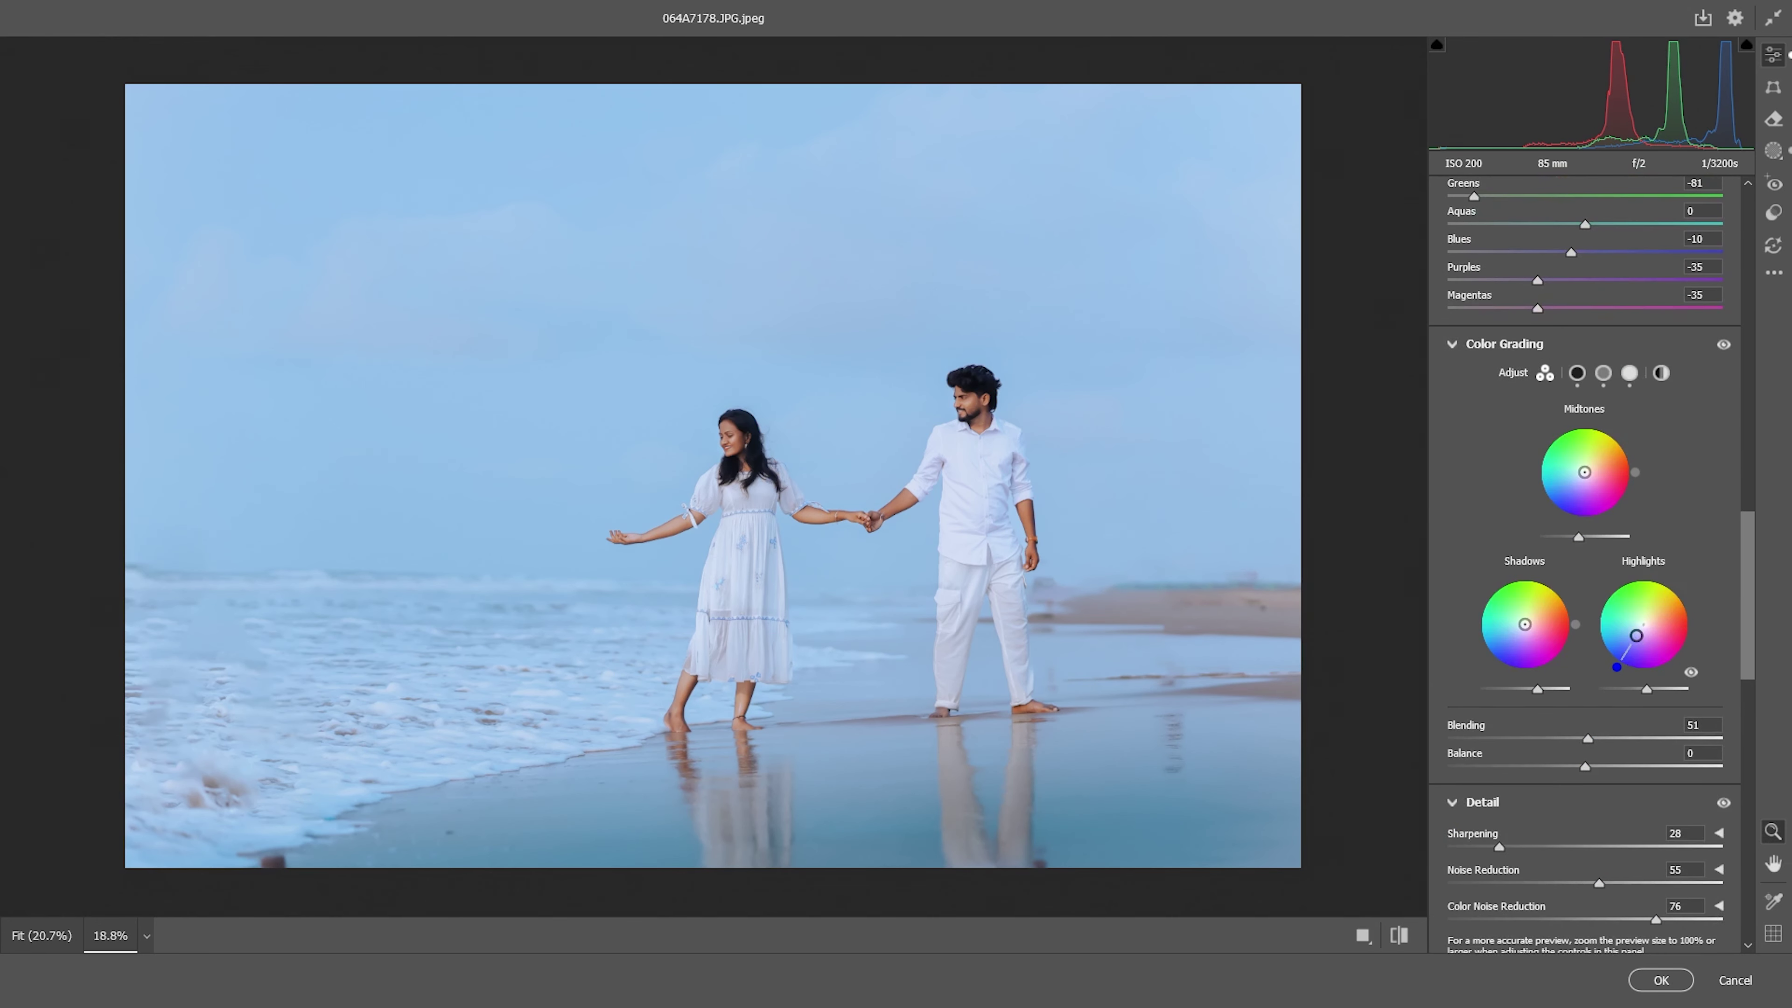
{"action": "left_click_drag", "start_coordinate": [1636, 635], "coordinate": [1636, 635]}
{"action": "left_click_drag", "start_coordinate": [1577, 634], "coordinate": [1577, 619]}
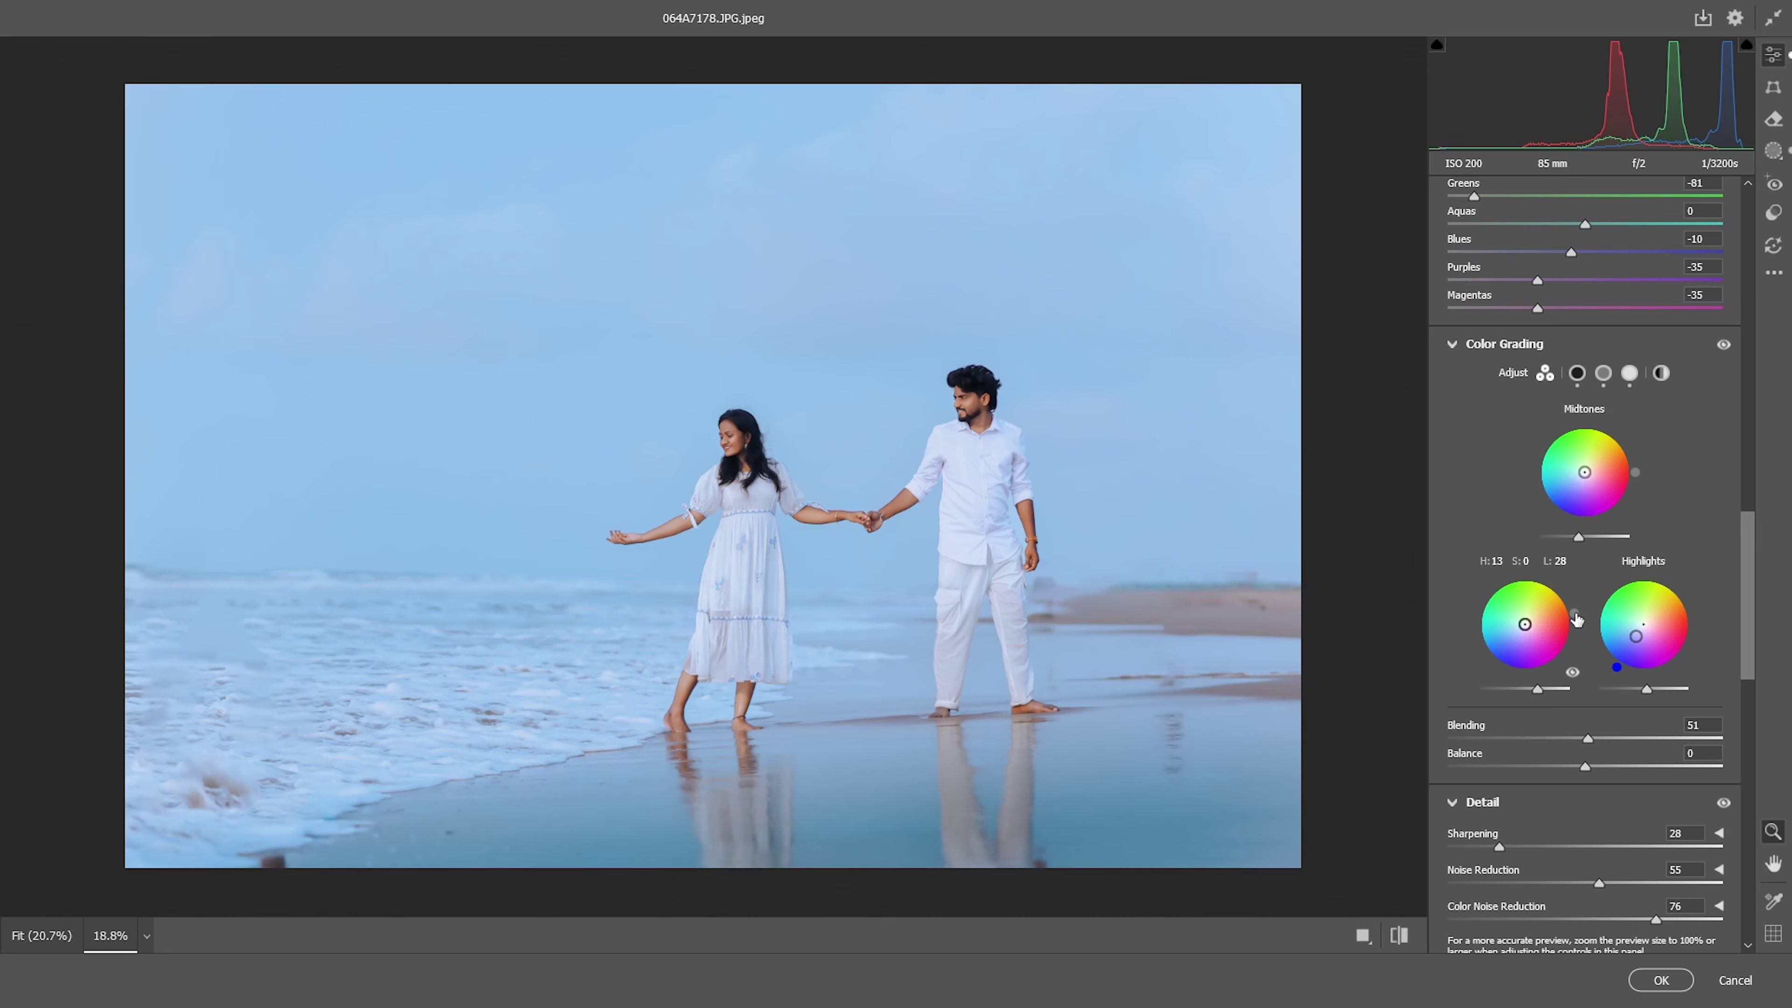
{"action": "left_click_drag", "start_coordinate": [1527, 626], "coordinate": [1525, 625]}
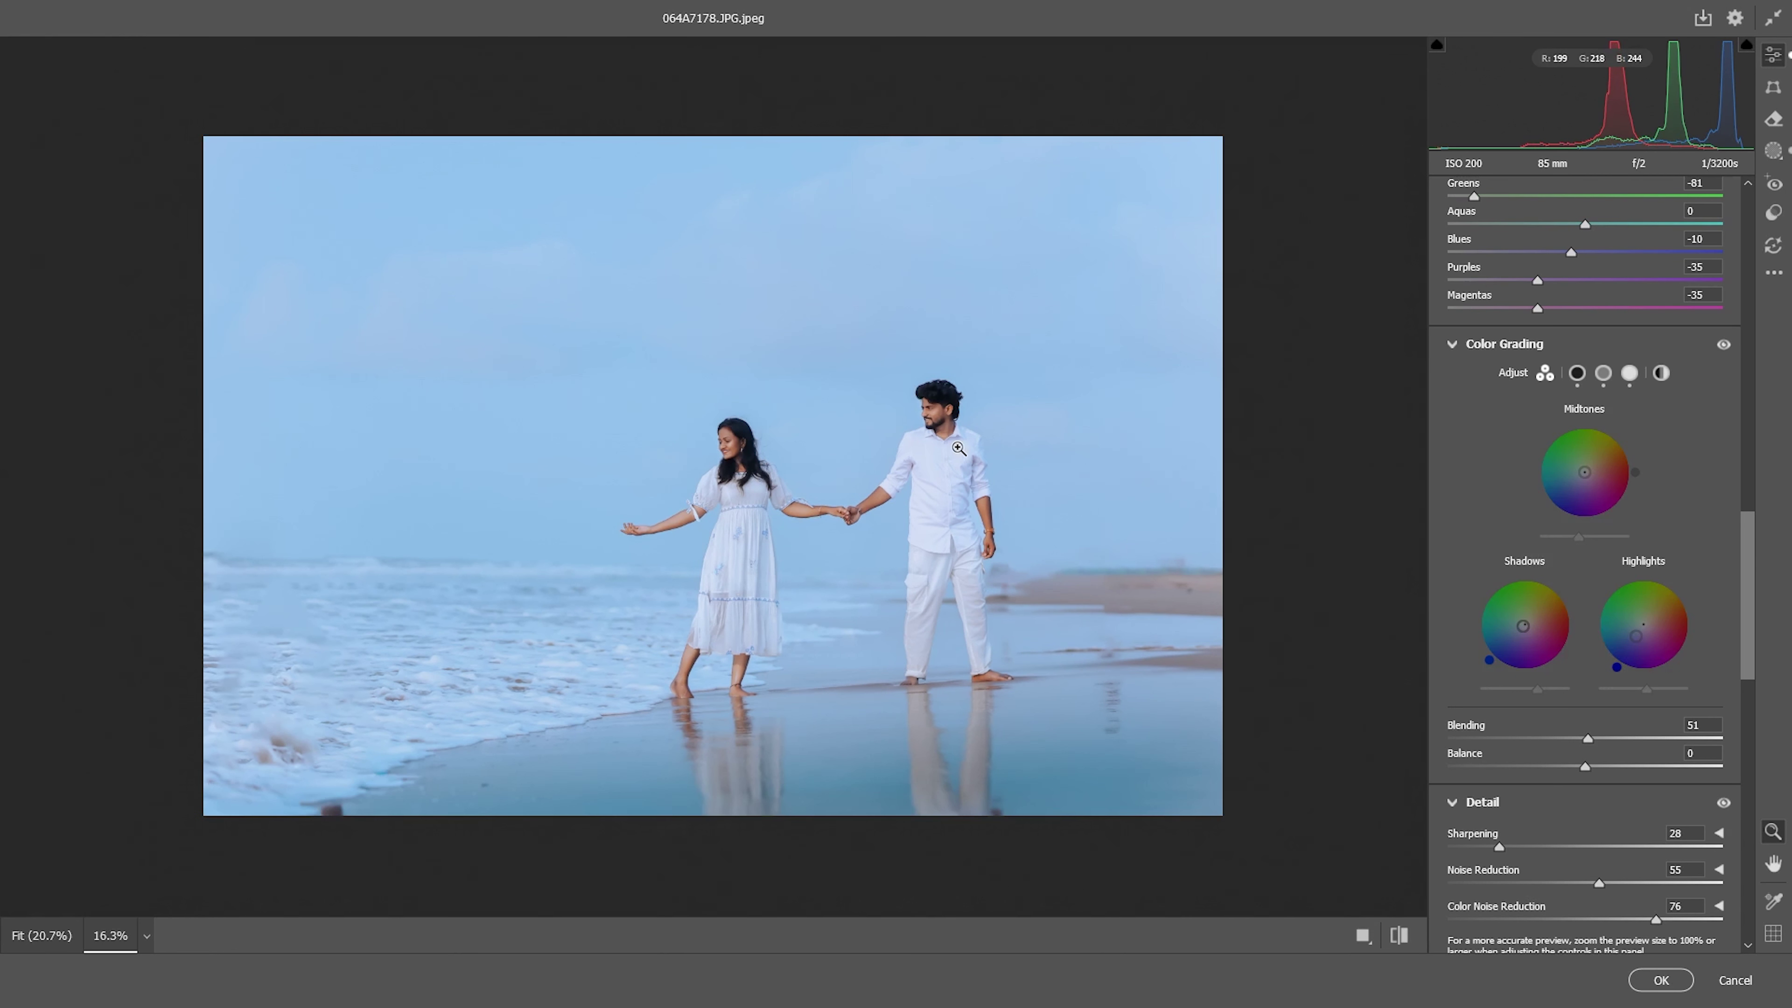
{"action": "scroll", "coordinate": [1022, 415], "scroll_direction": "down", "scroll_amount": 1}
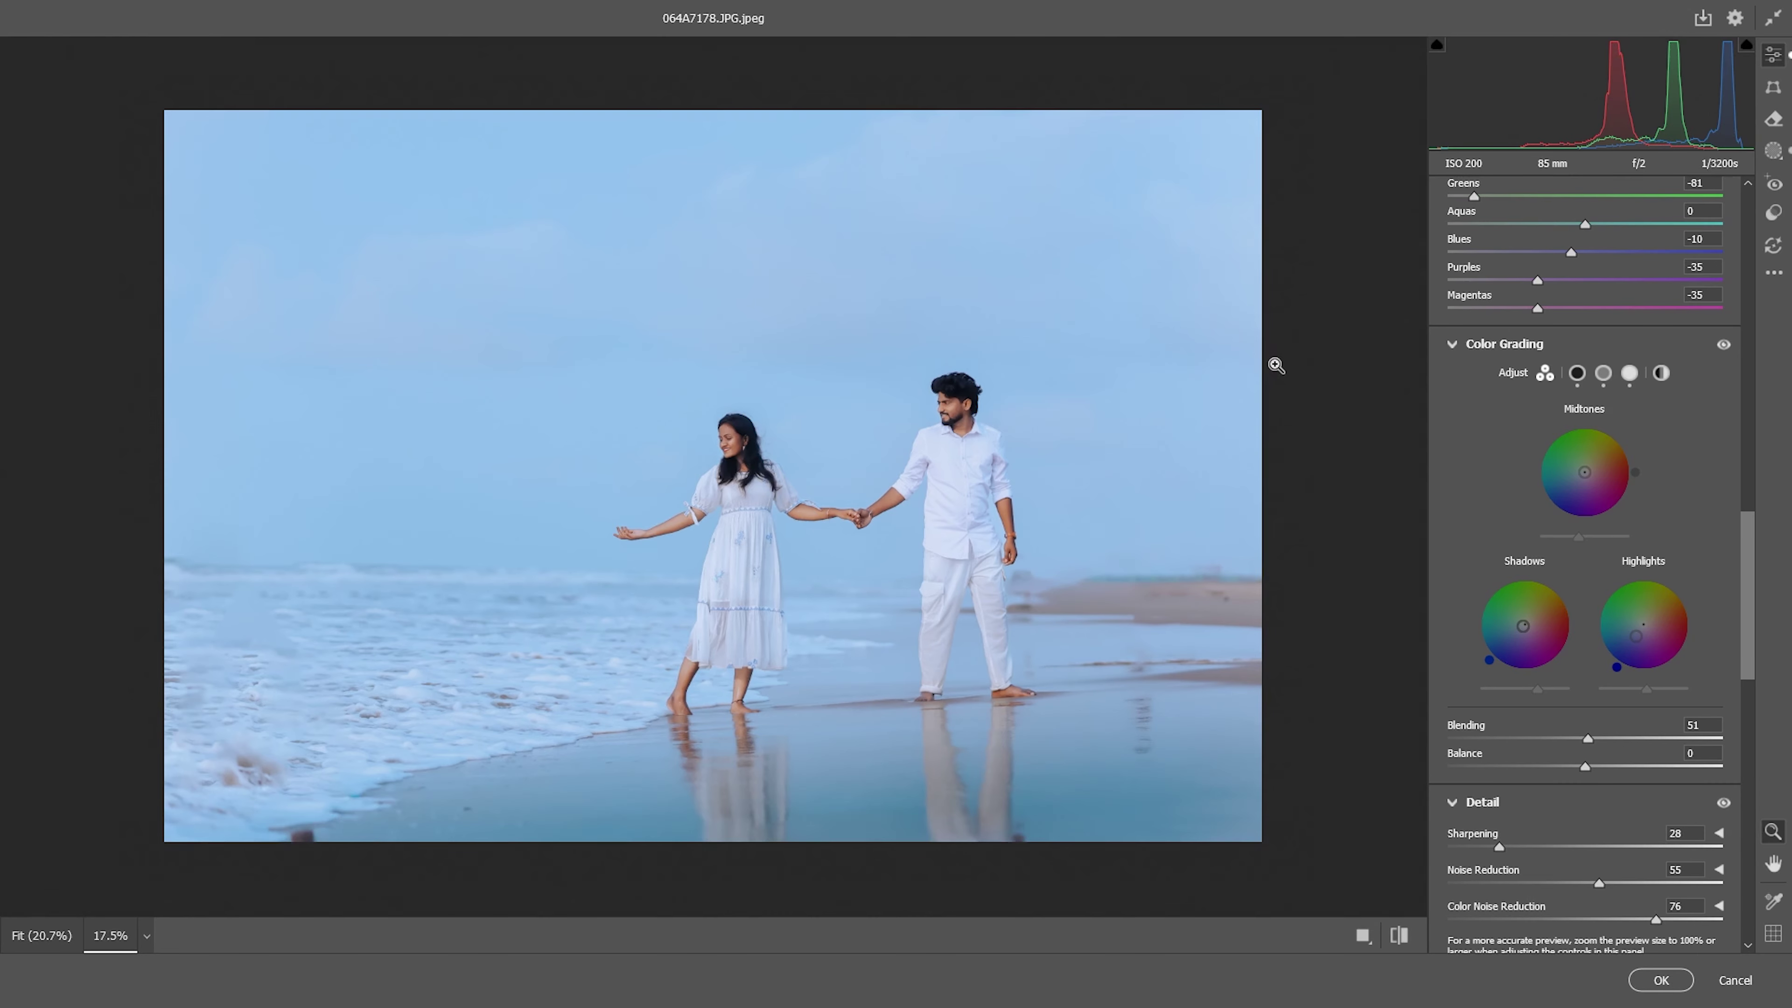
{"action": "left_click", "coordinate": [1400, 934]}
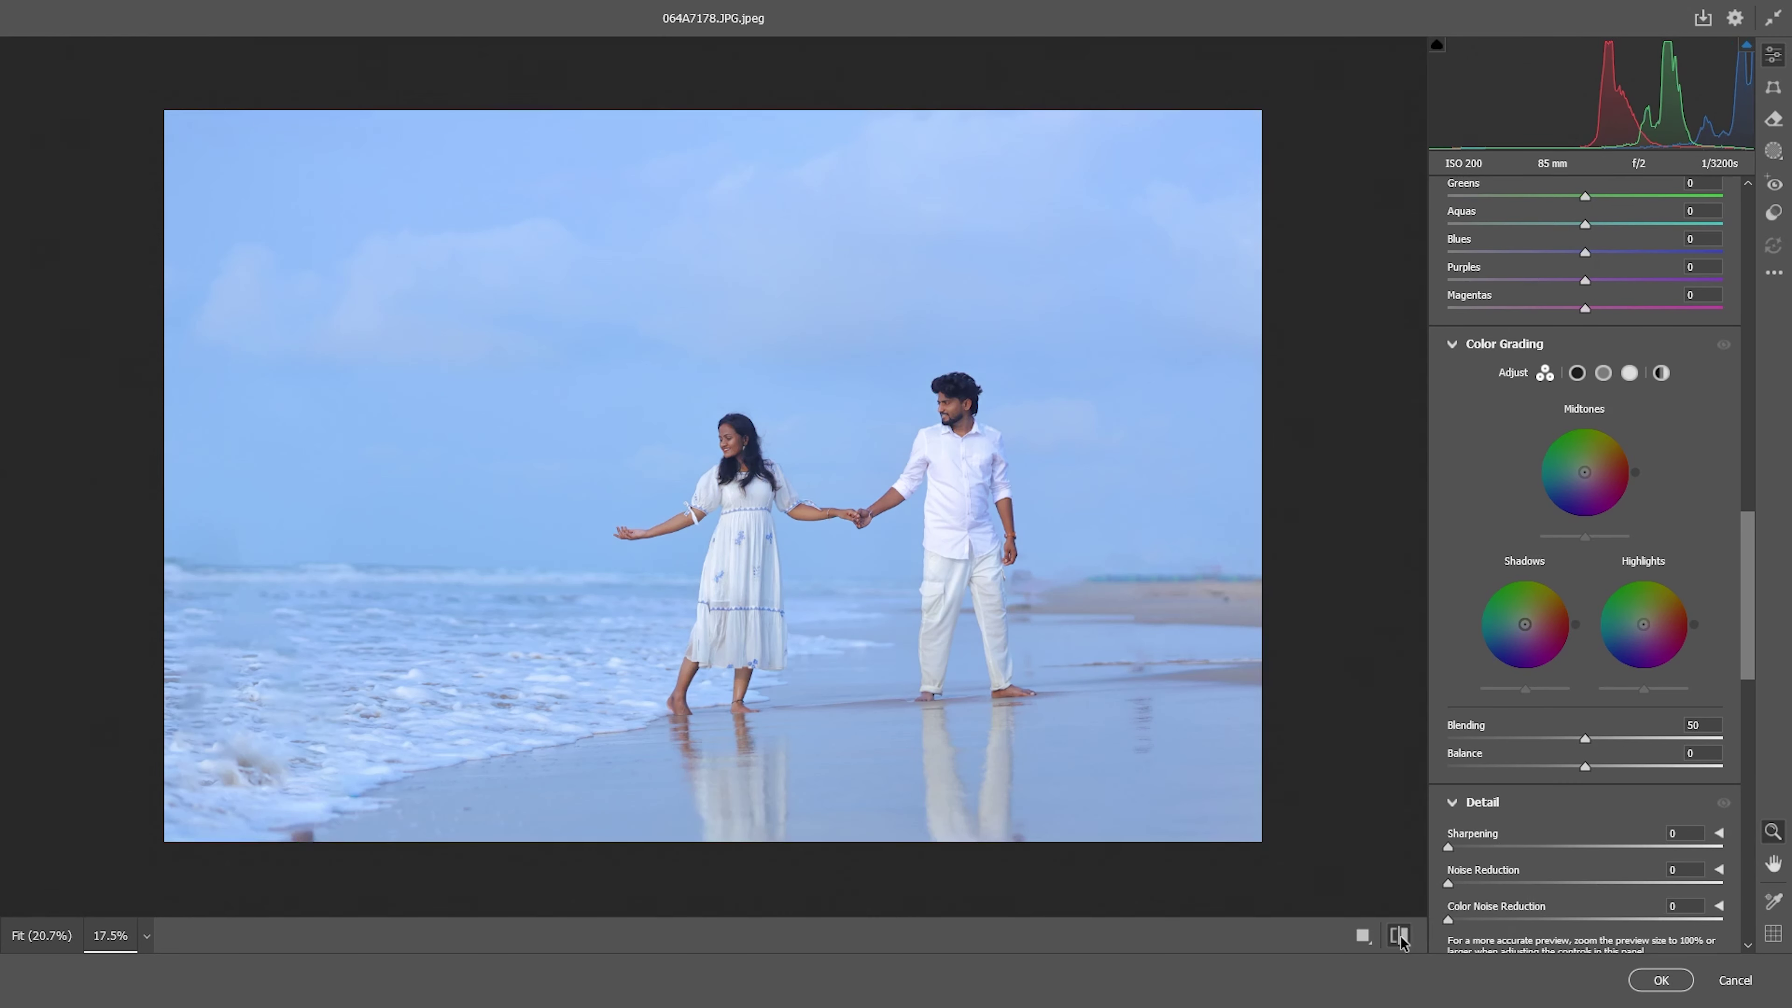
{"action": "left_click", "coordinate": [1400, 935]}
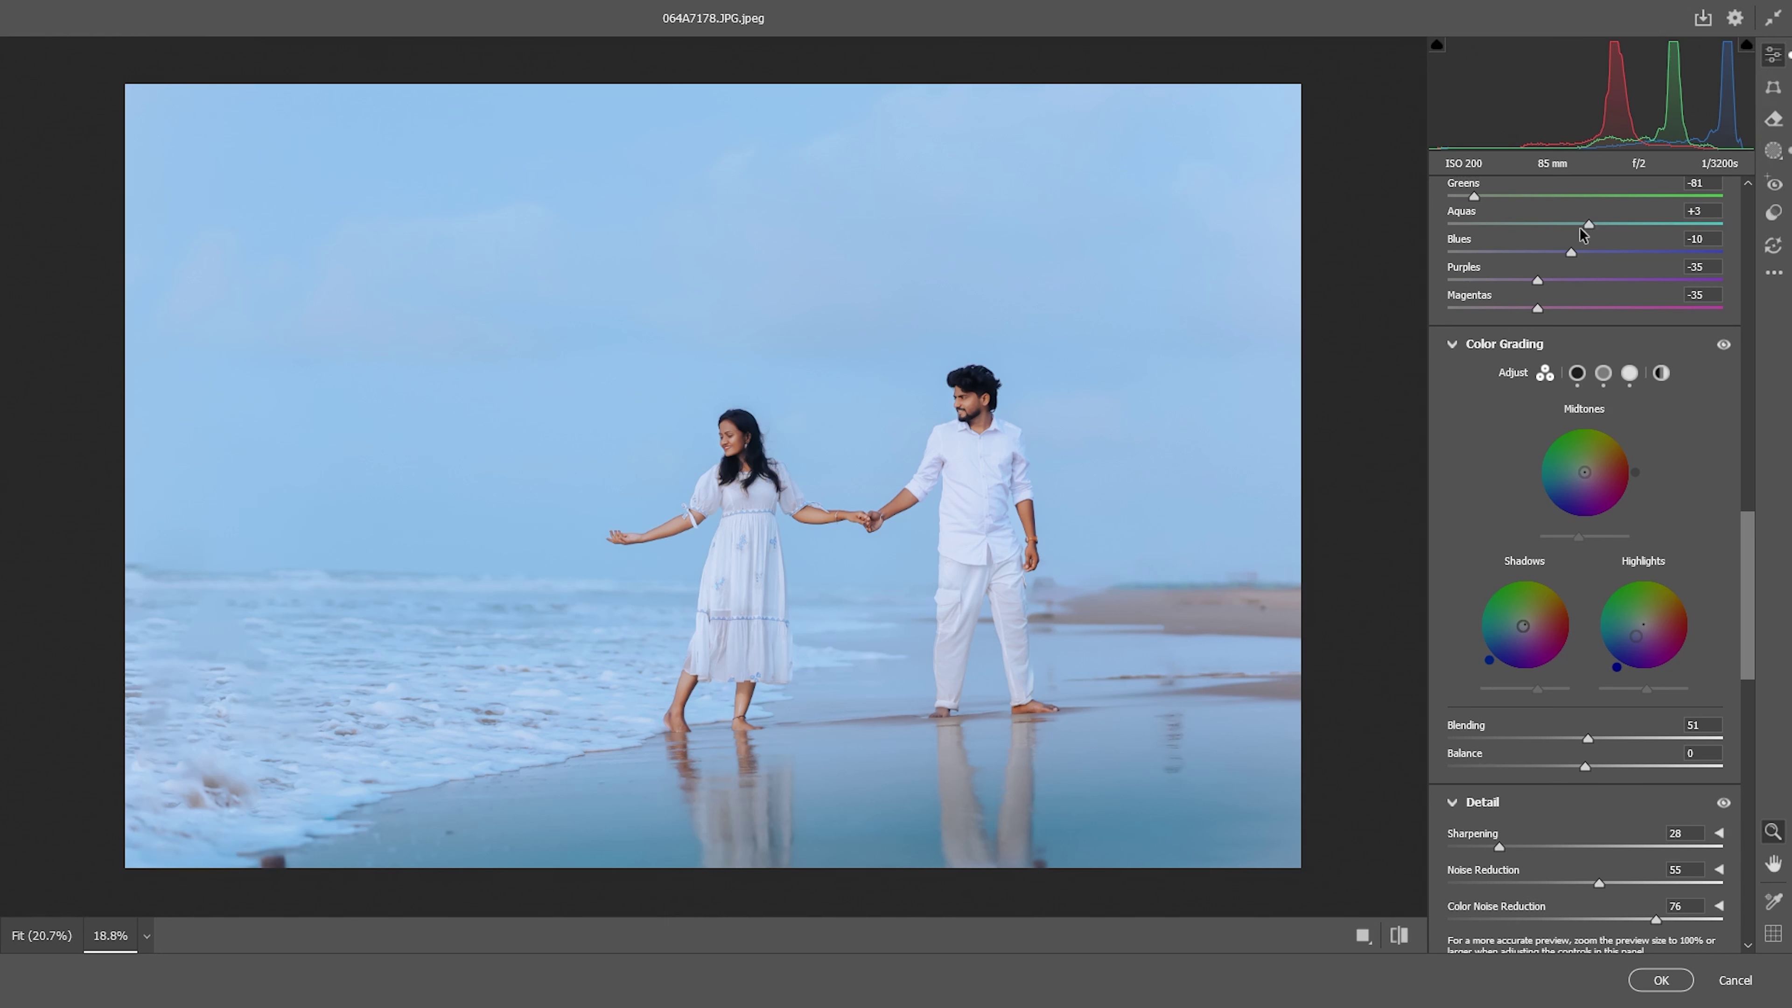
- In the Color Mixer, set saturation to +3 for aquas, -7 for blues and +7 for reds, and adjust the oranges' luminance
{"action": "scroll", "coordinate": [1575, 254], "scroll_direction": "up", "scroll_amount": 3}
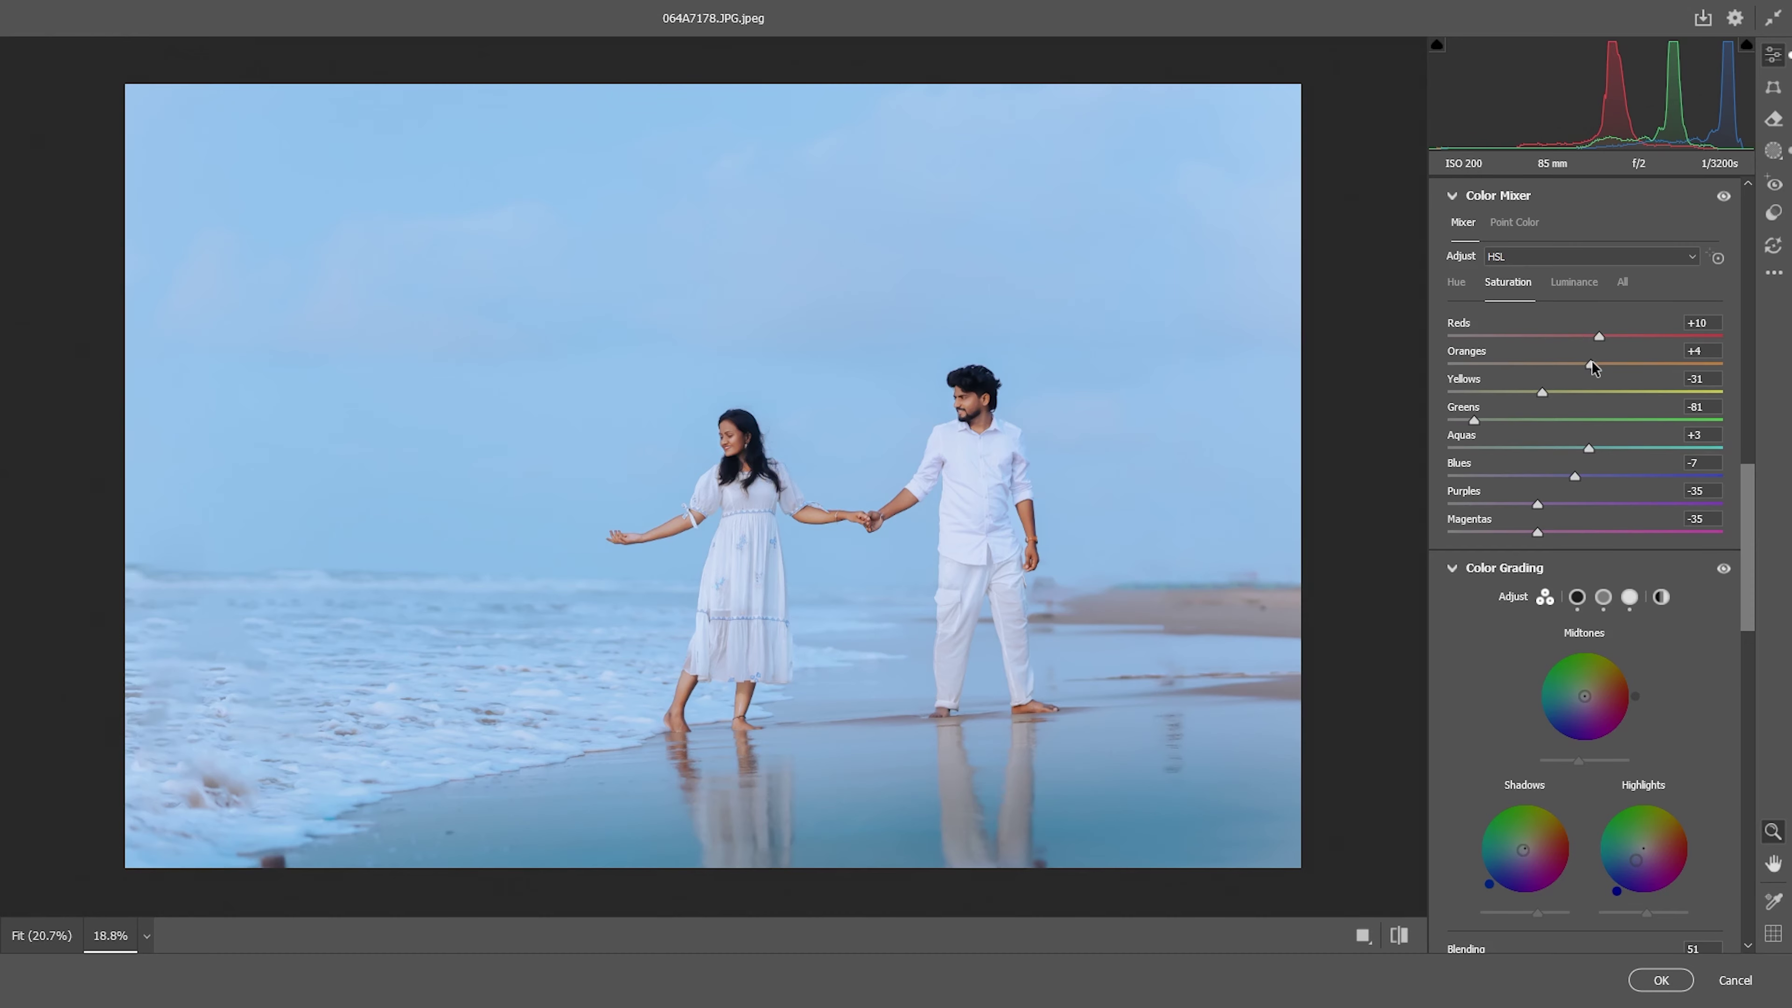
{"action": "left_click", "coordinate": [1569, 283]}
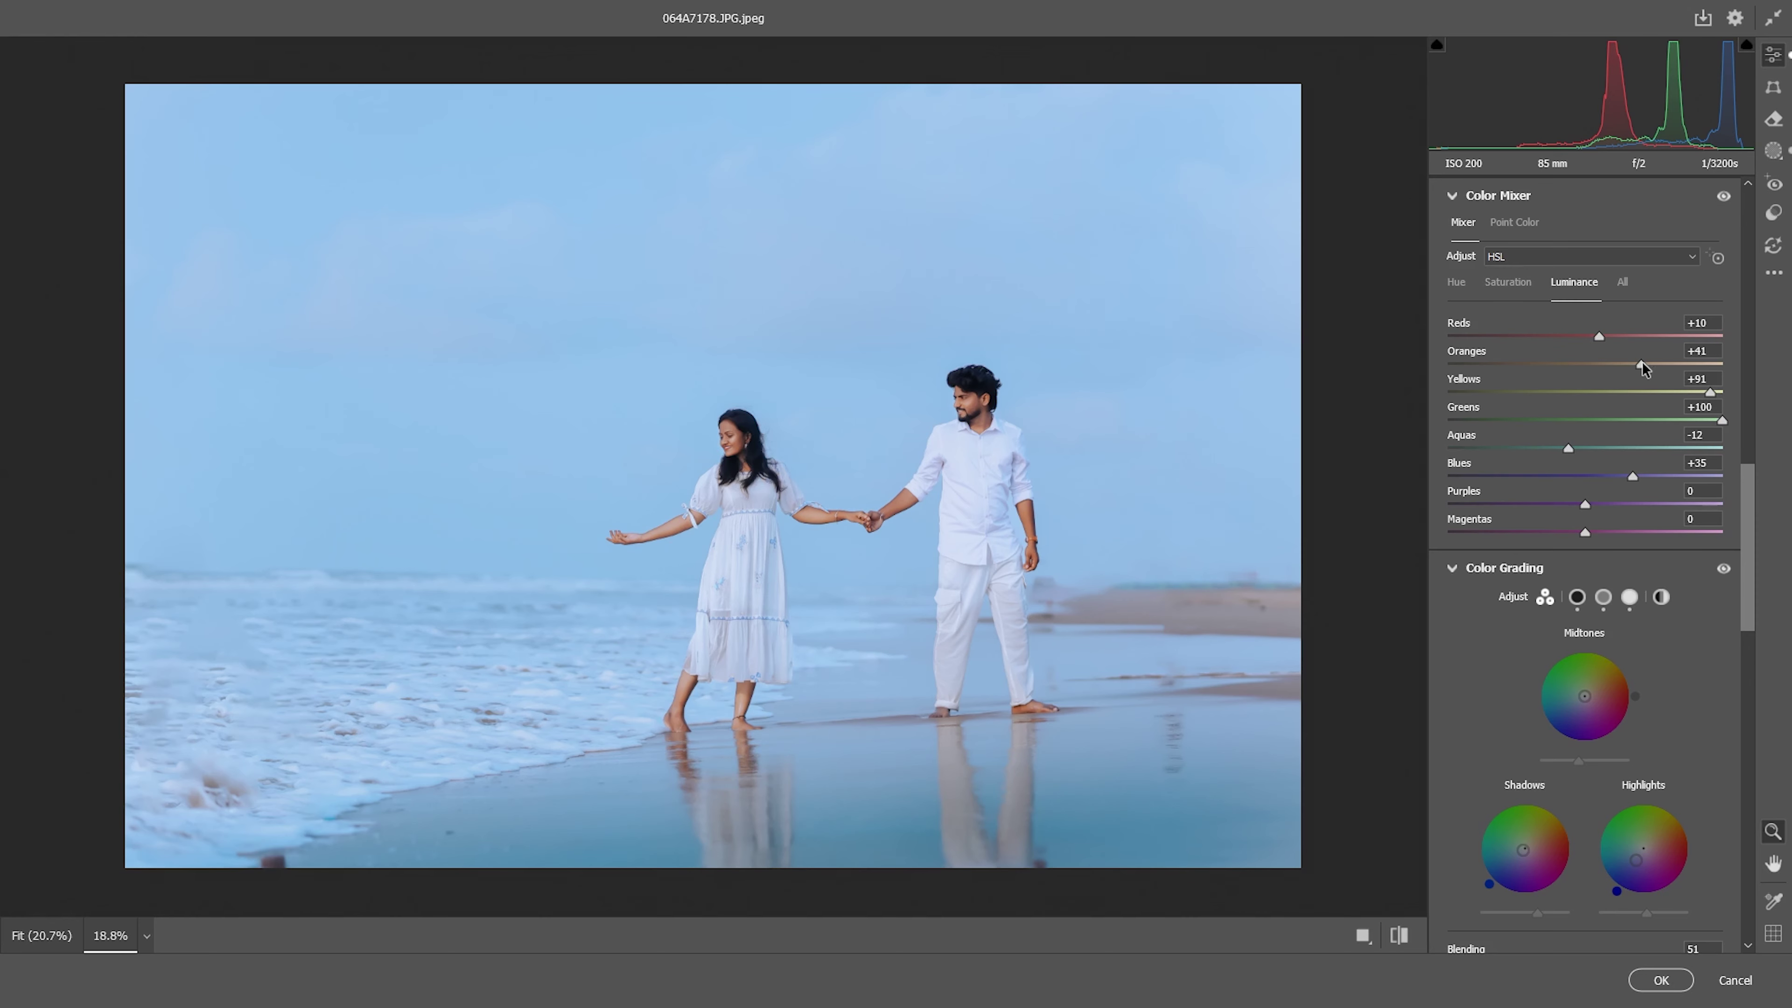
{"action": "left_click_drag", "start_coordinate": [1643, 361], "coordinate": [1671, 399]}
{"action": "left_click", "coordinate": [1515, 291]}
{"action": "left_click_drag", "start_coordinate": [1597, 338], "coordinate": [1587, 341]}
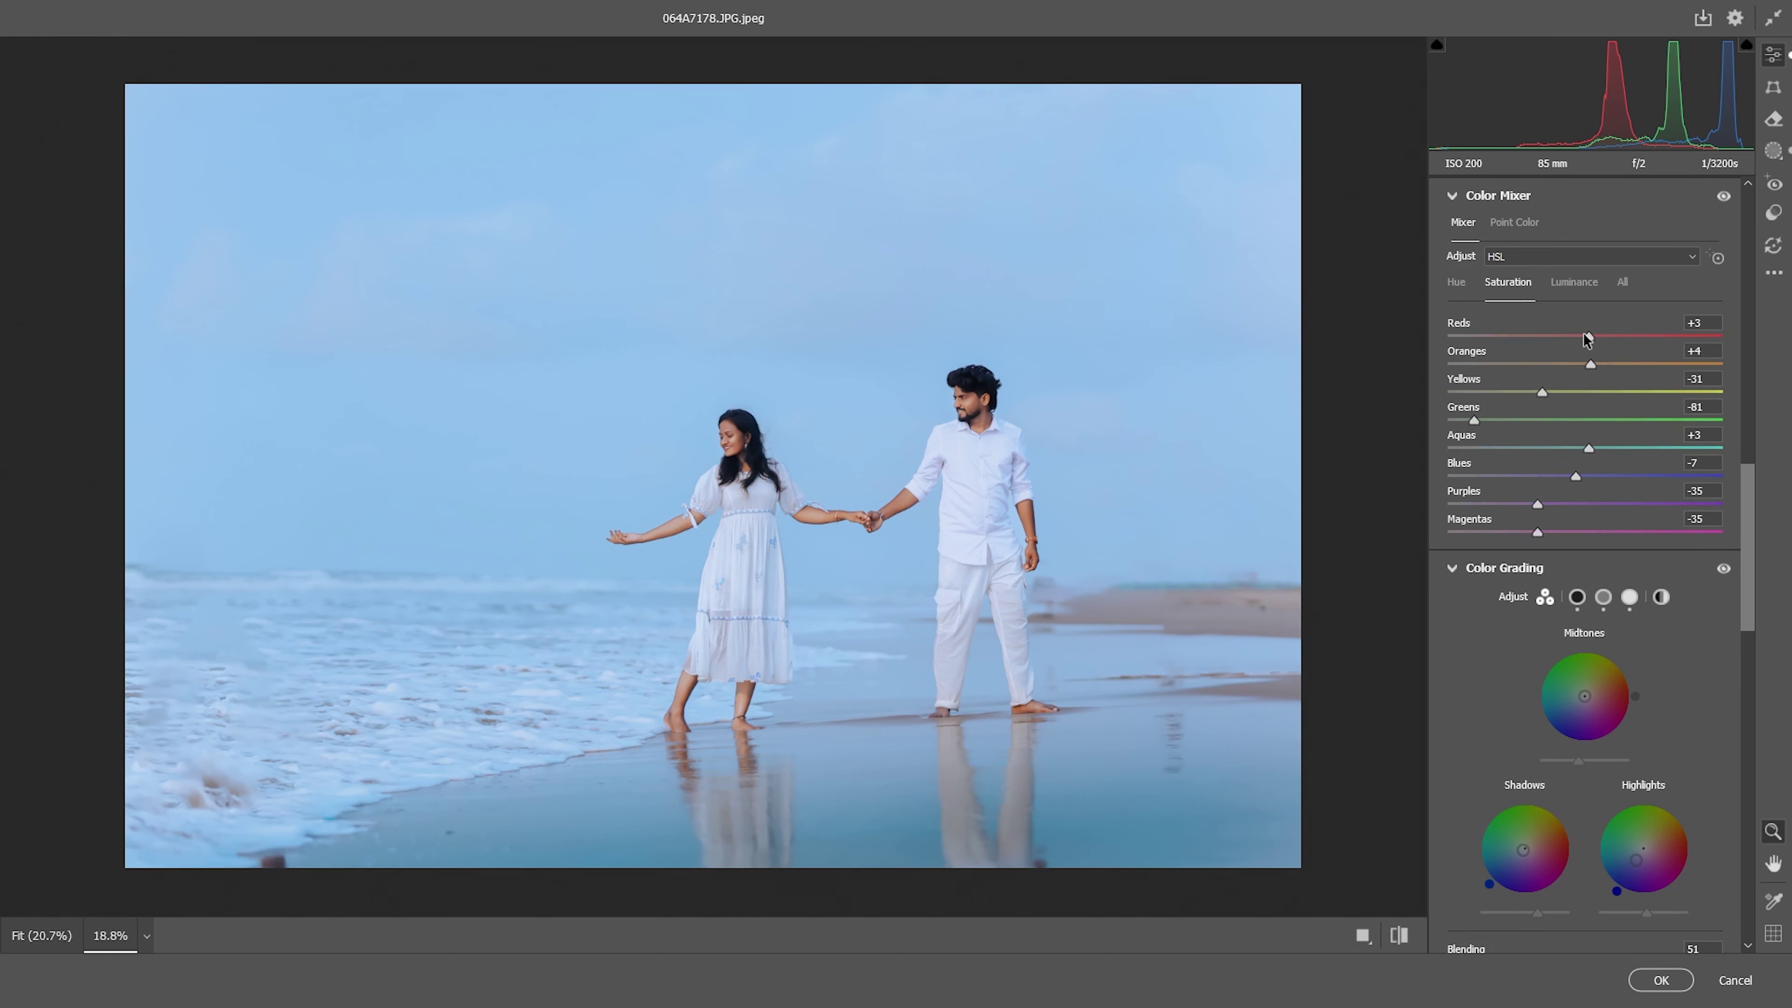
- Check the graded photo at different magnifications and apply the Camera Raw adjustments to the layer
{"action": "key", "text": "backslash"}
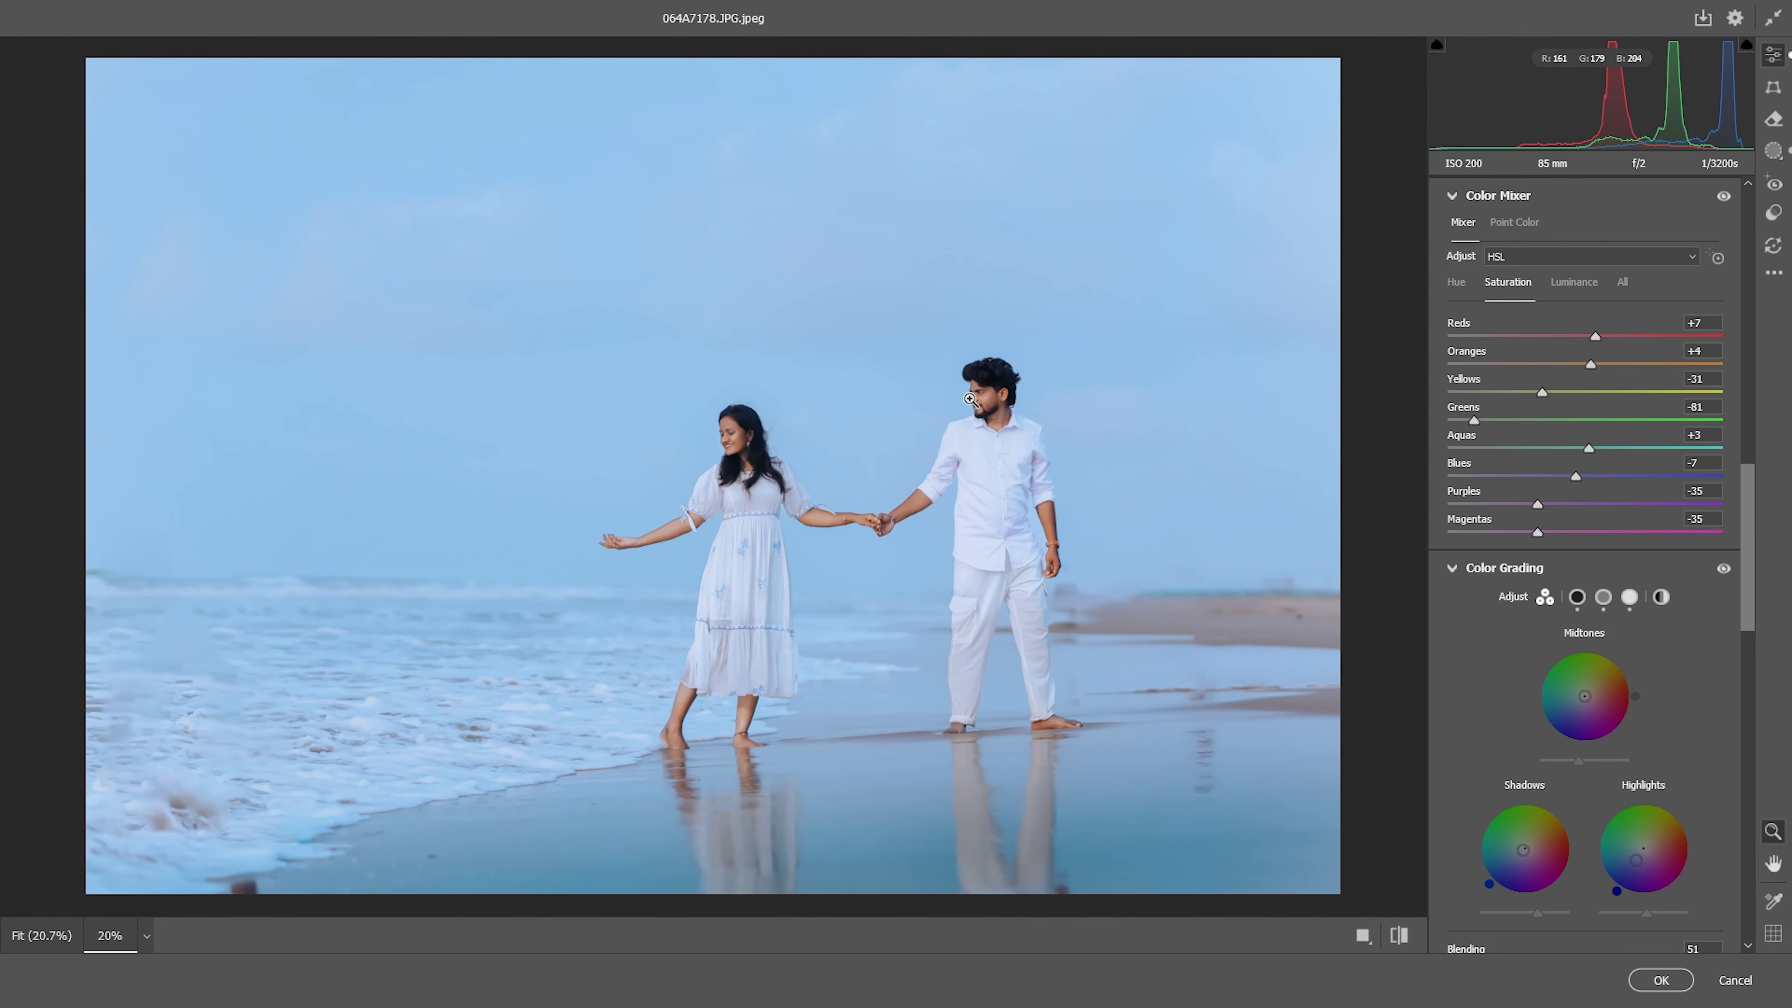
{"action": "key", "text": "backslash"}
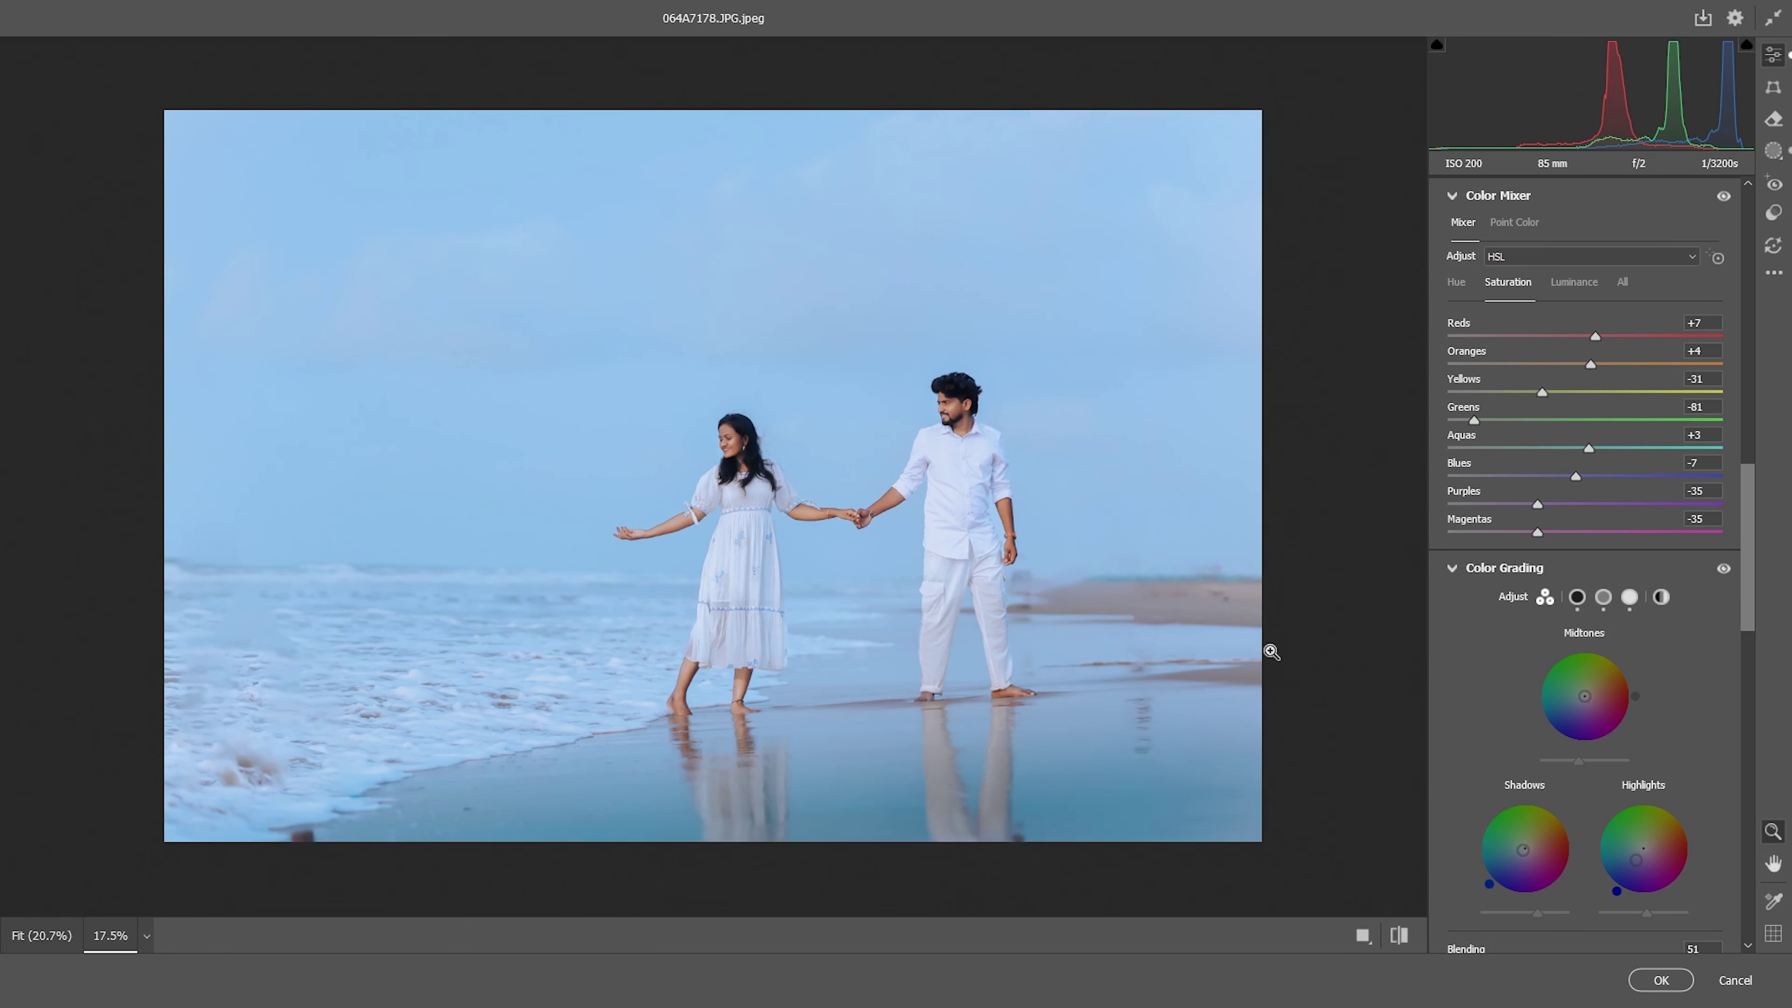
{"action": "key", "text": "backslash"}
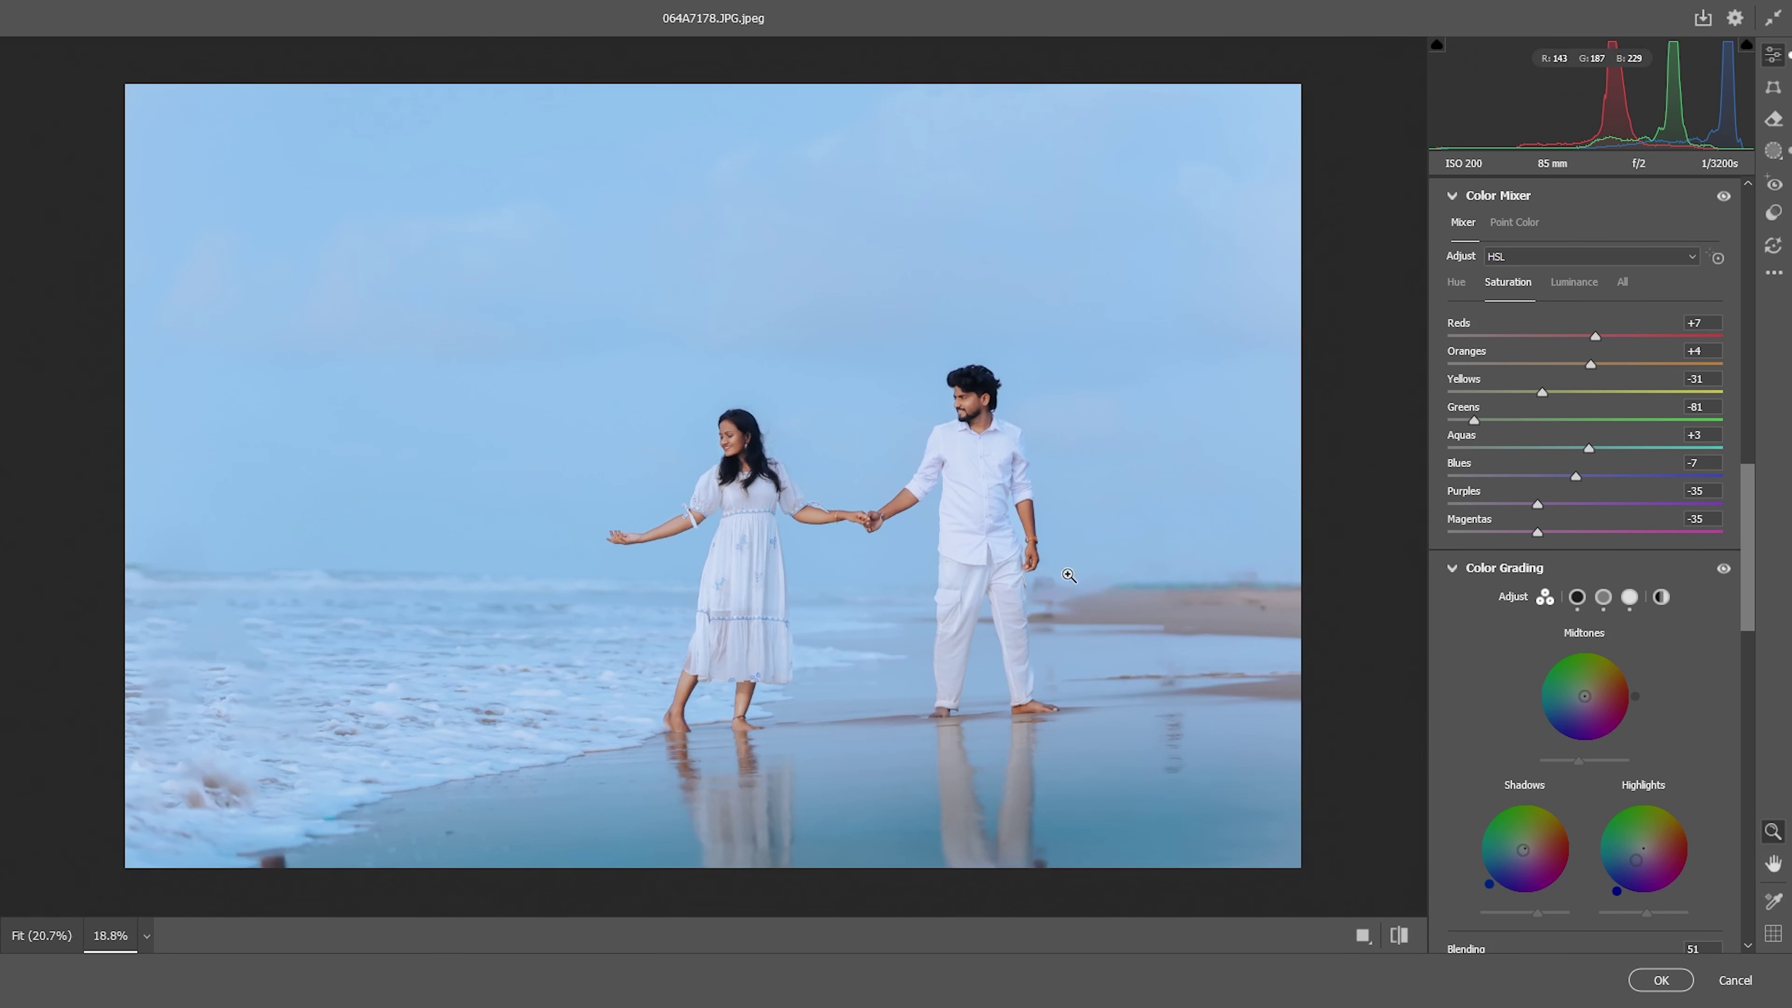
{"action": "left_click", "coordinate": [1680, 982]}
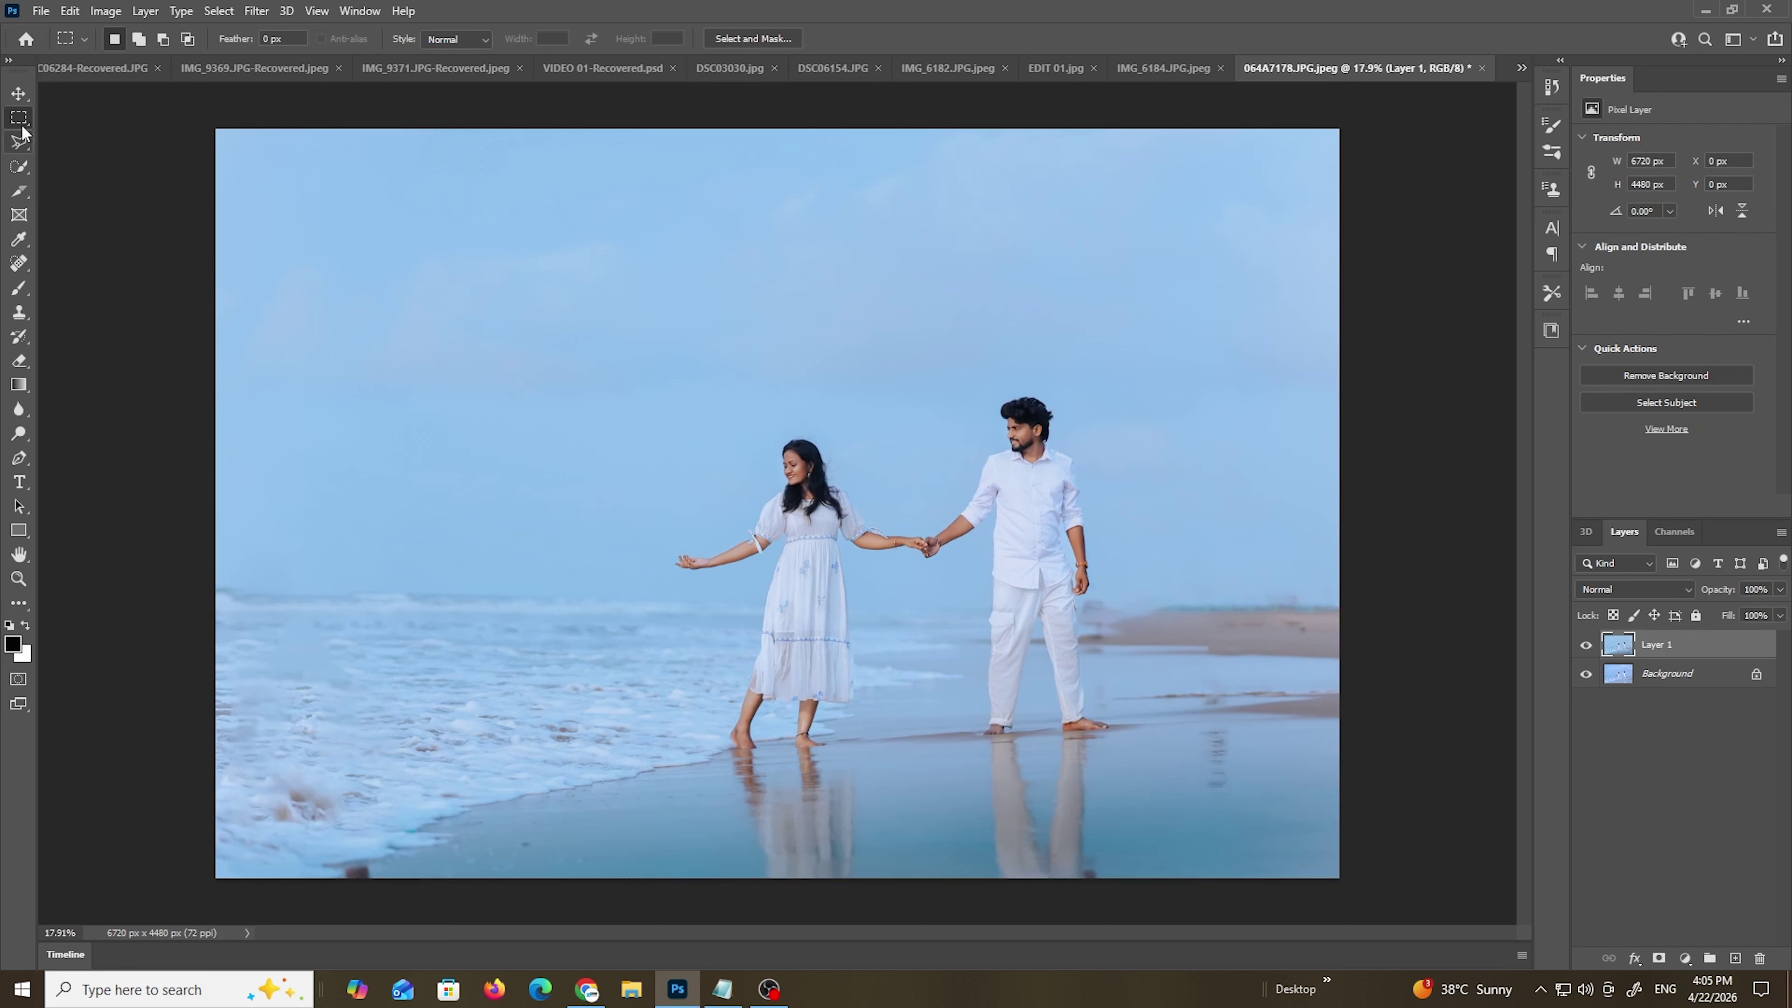
- Start a text layer in the sky above the couple and copy the title "Drifted Love" from the Notepad note
{"action": "left_click", "coordinate": [19, 96]}
{"action": "left_click", "coordinate": [19, 482]}
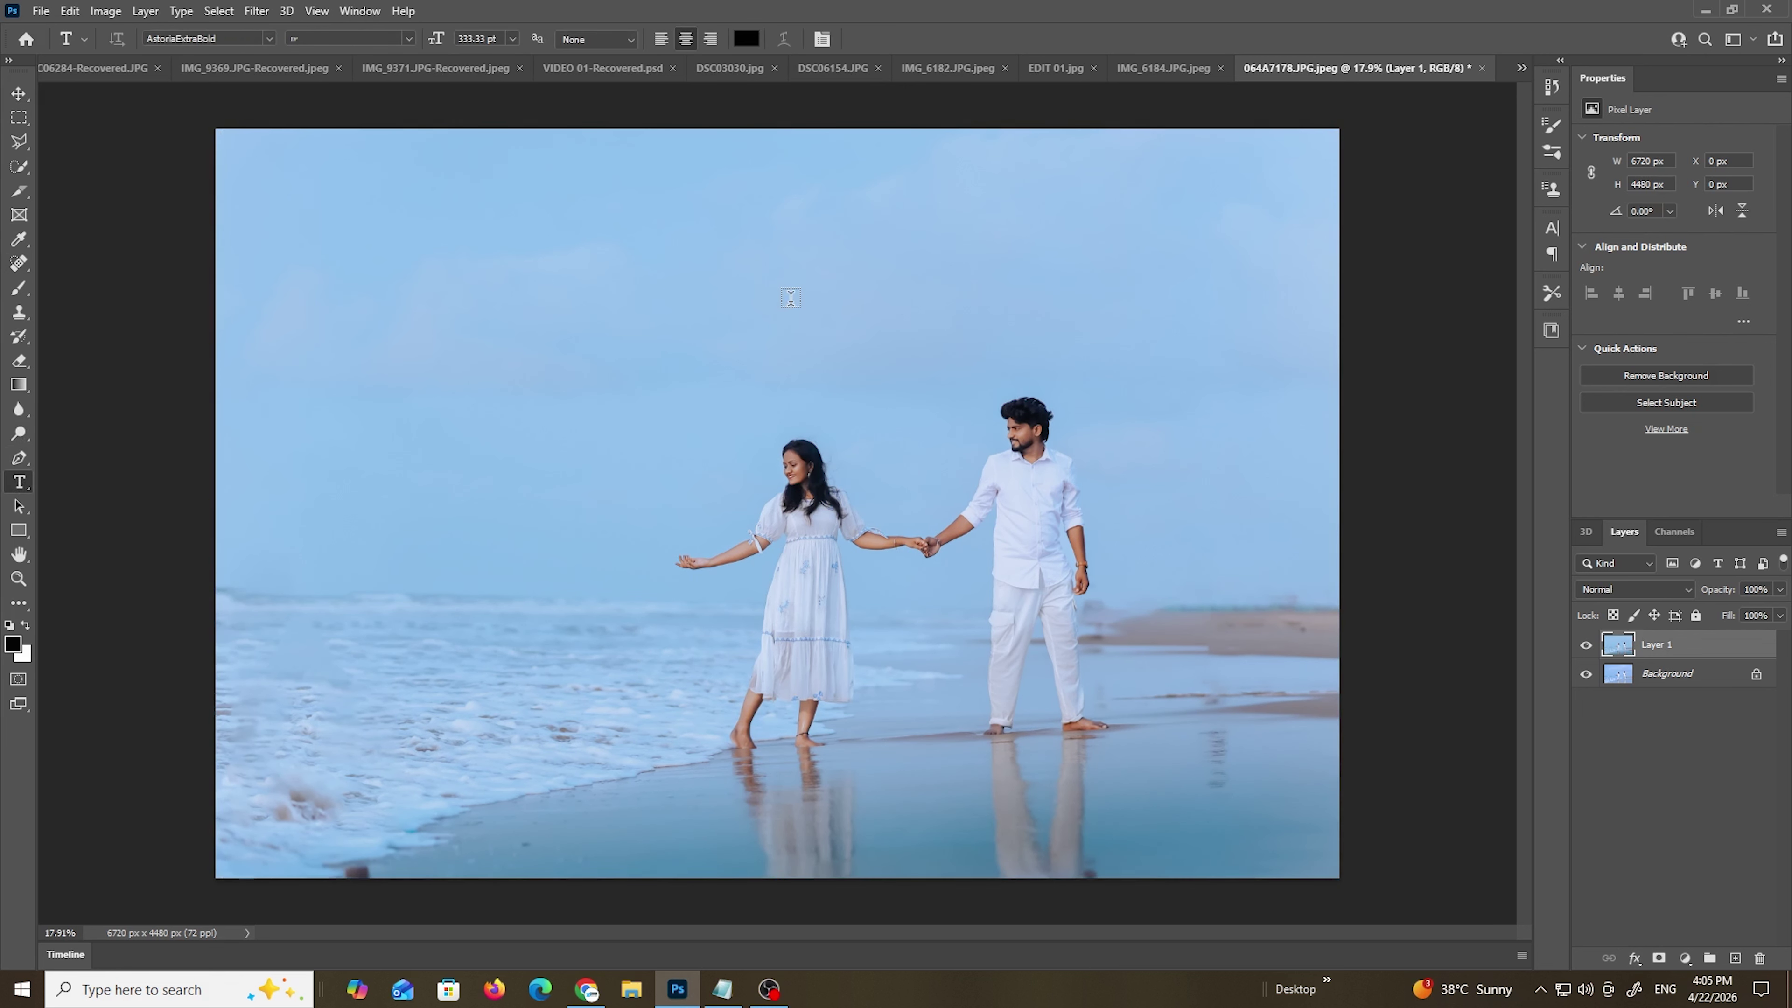
{"action": "left_click", "coordinate": [790, 298]}
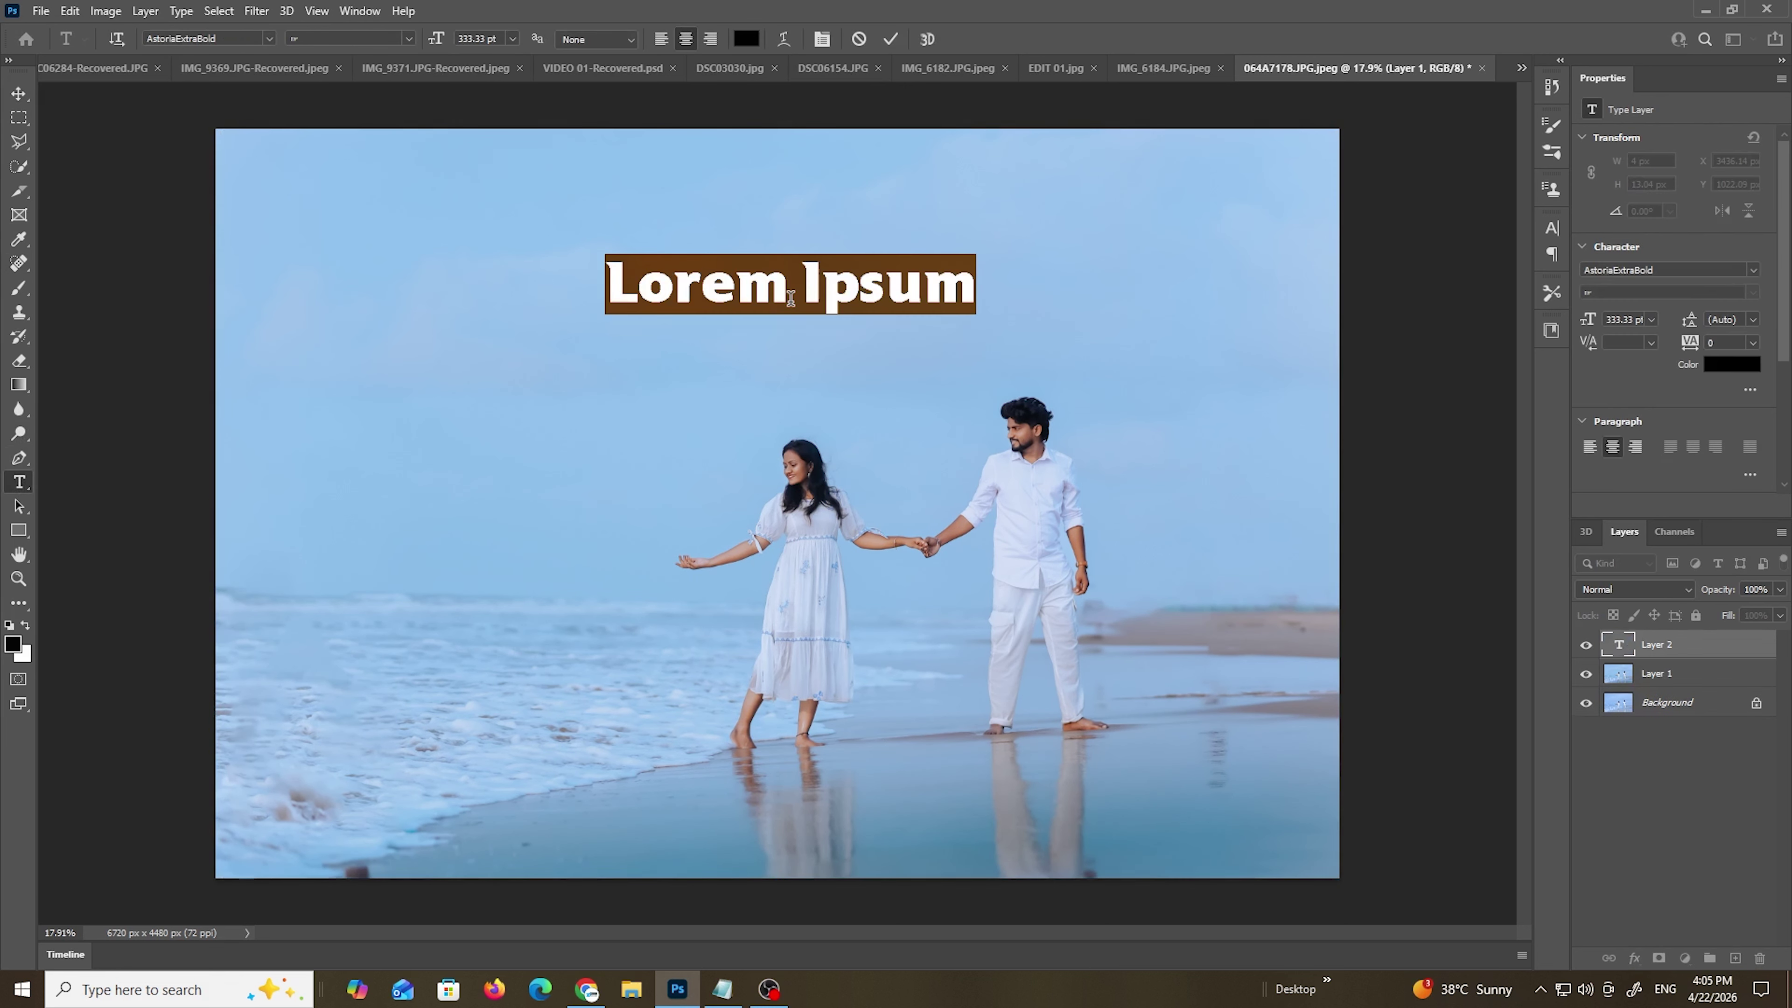
{"action": "left_click", "coordinate": [722, 988]}
{"action": "left_click_drag", "start_coordinate": [849, 242], "coordinate": [745, 241]}
{"action": "key", "text": "ctrl+c"}
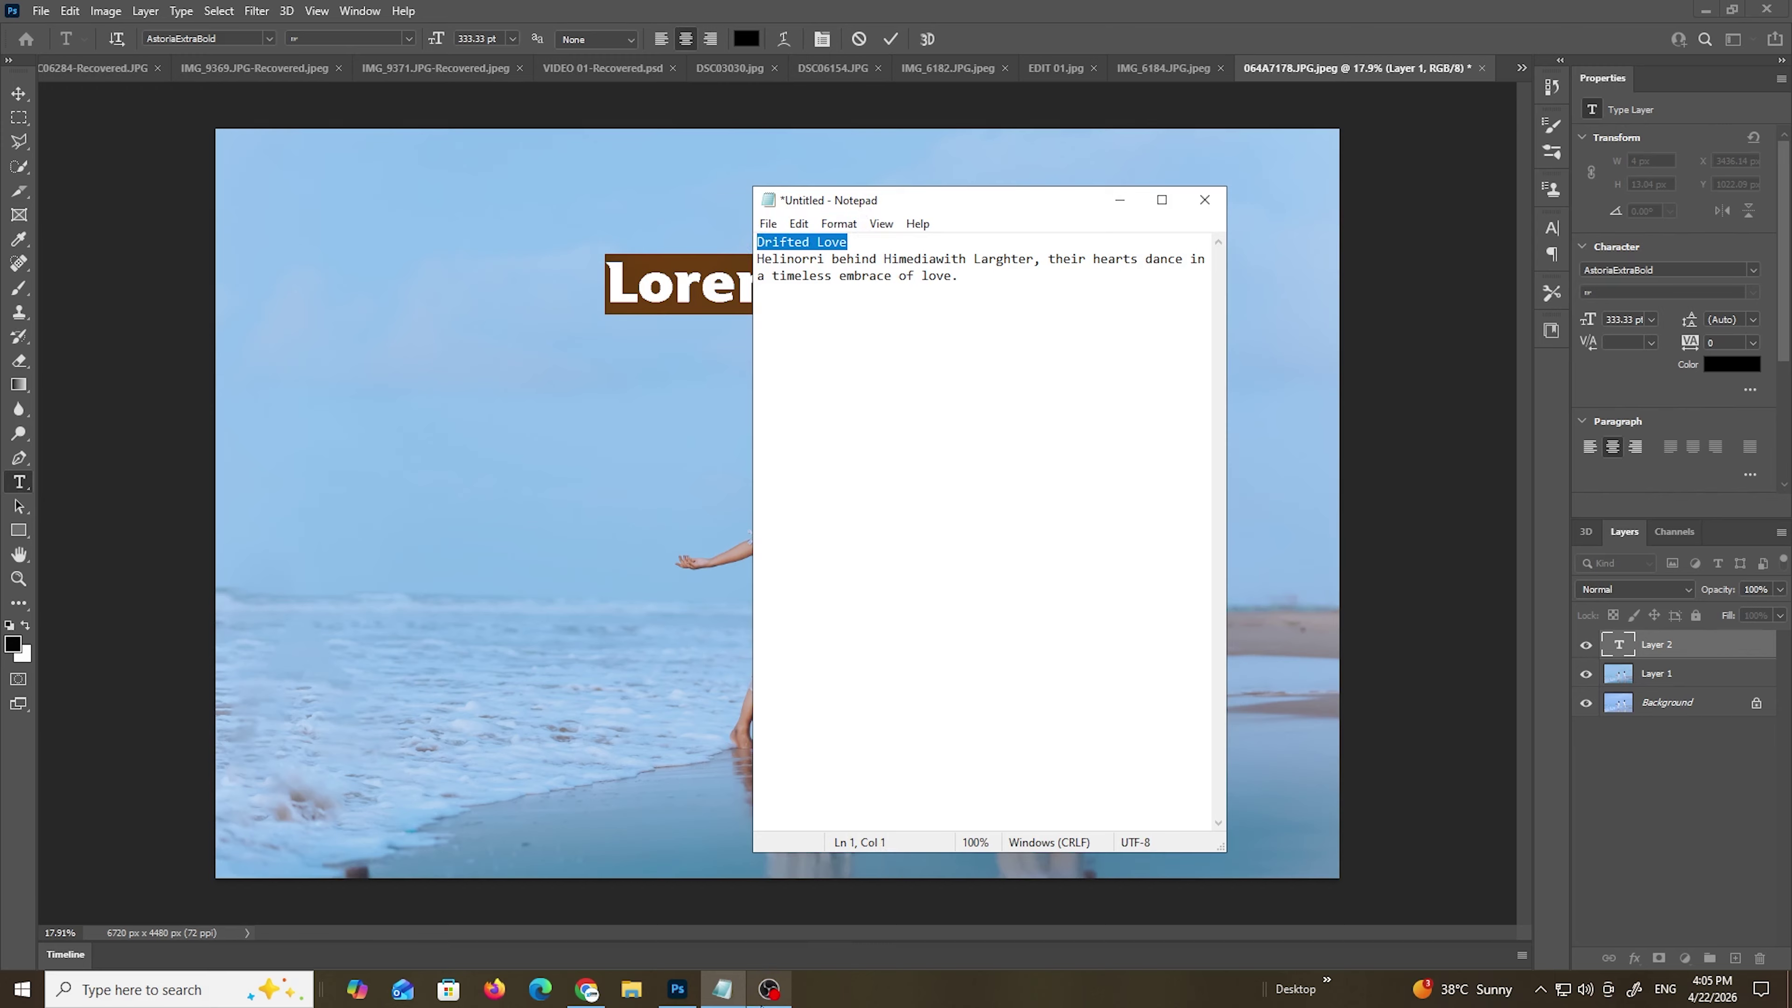
- Back in Photoshop, replace the placeholder text with the copied title "Drifted Love" and finish the text entry
{"action": "left_click", "coordinate": [677, 988]}
{"action": "left_click_drag", "start_coordinate": [969, 286], "coordinate": [599, 286]}
{"action": "left_click", "coordinate": [573, 297]}
{"action": "key", "text": "ctrl+a"}
{"action": "key", "text": "ctrl+v"}
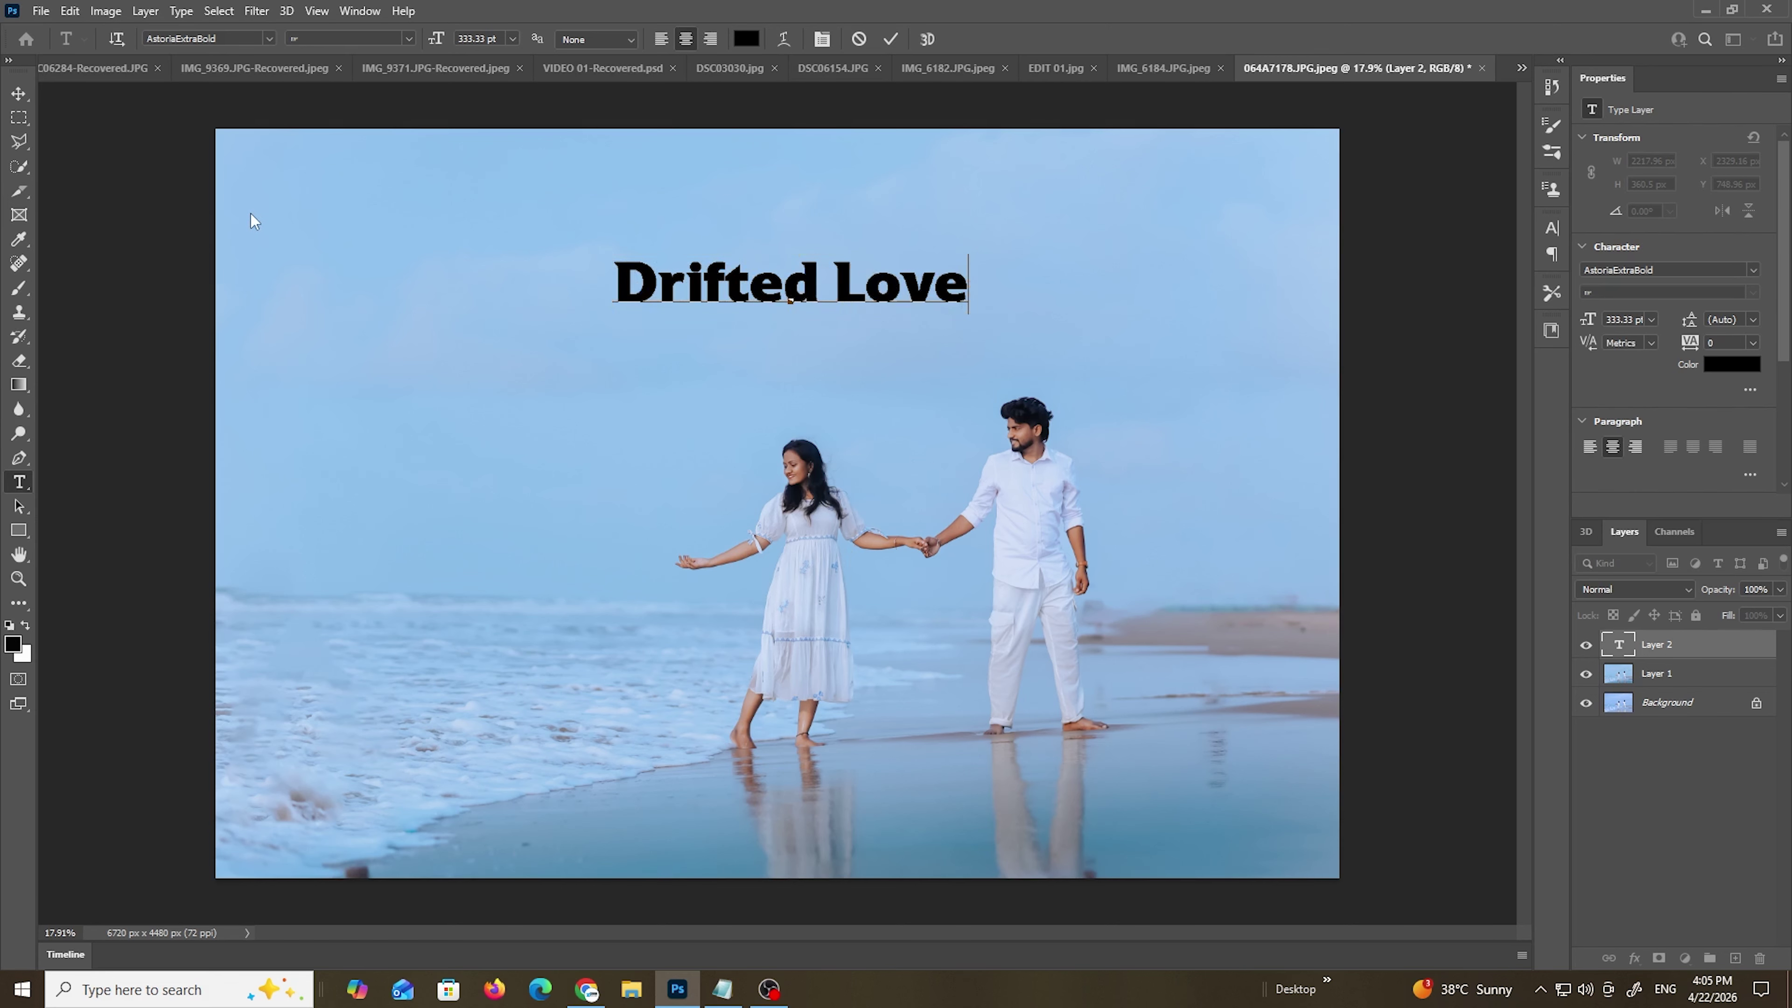
{"action": "left_click", "coordinate": [20, 93]}
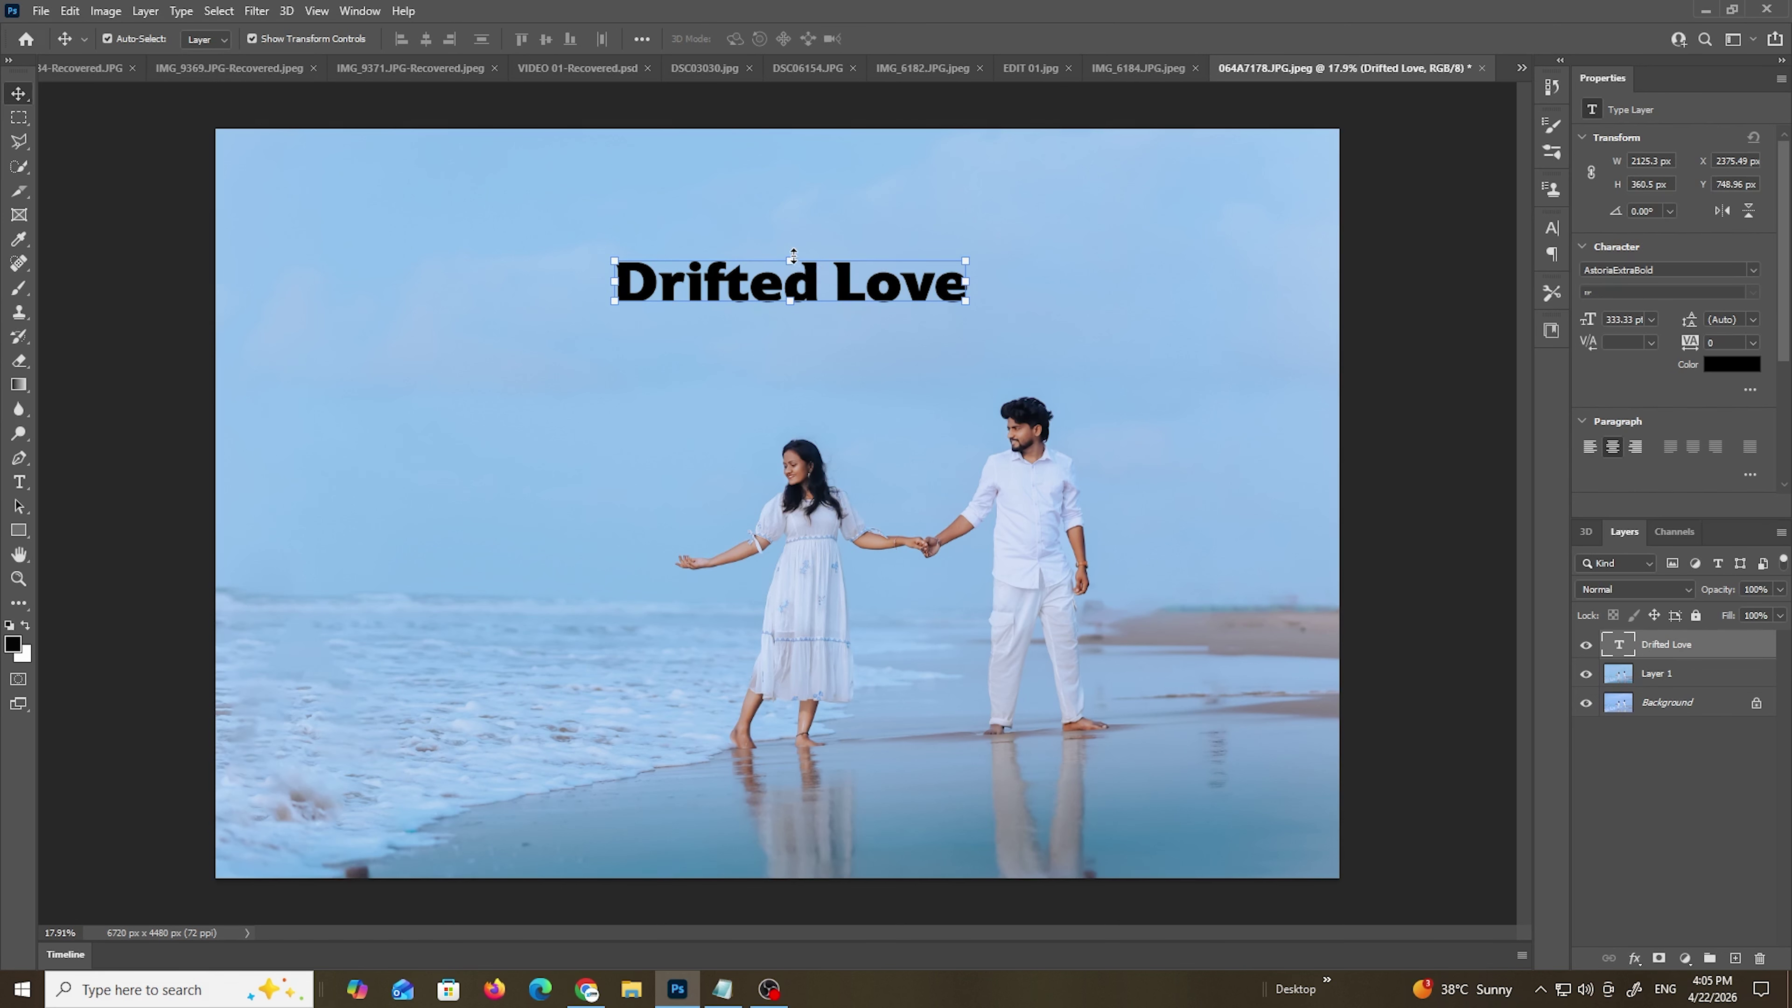
- Enlarge the "Drifted Love" title to about 457 pt and place it higher in the sky
{"action": "left_click_drag", "start_coordinate": [792, 256], "coordinate": [811, 222]}
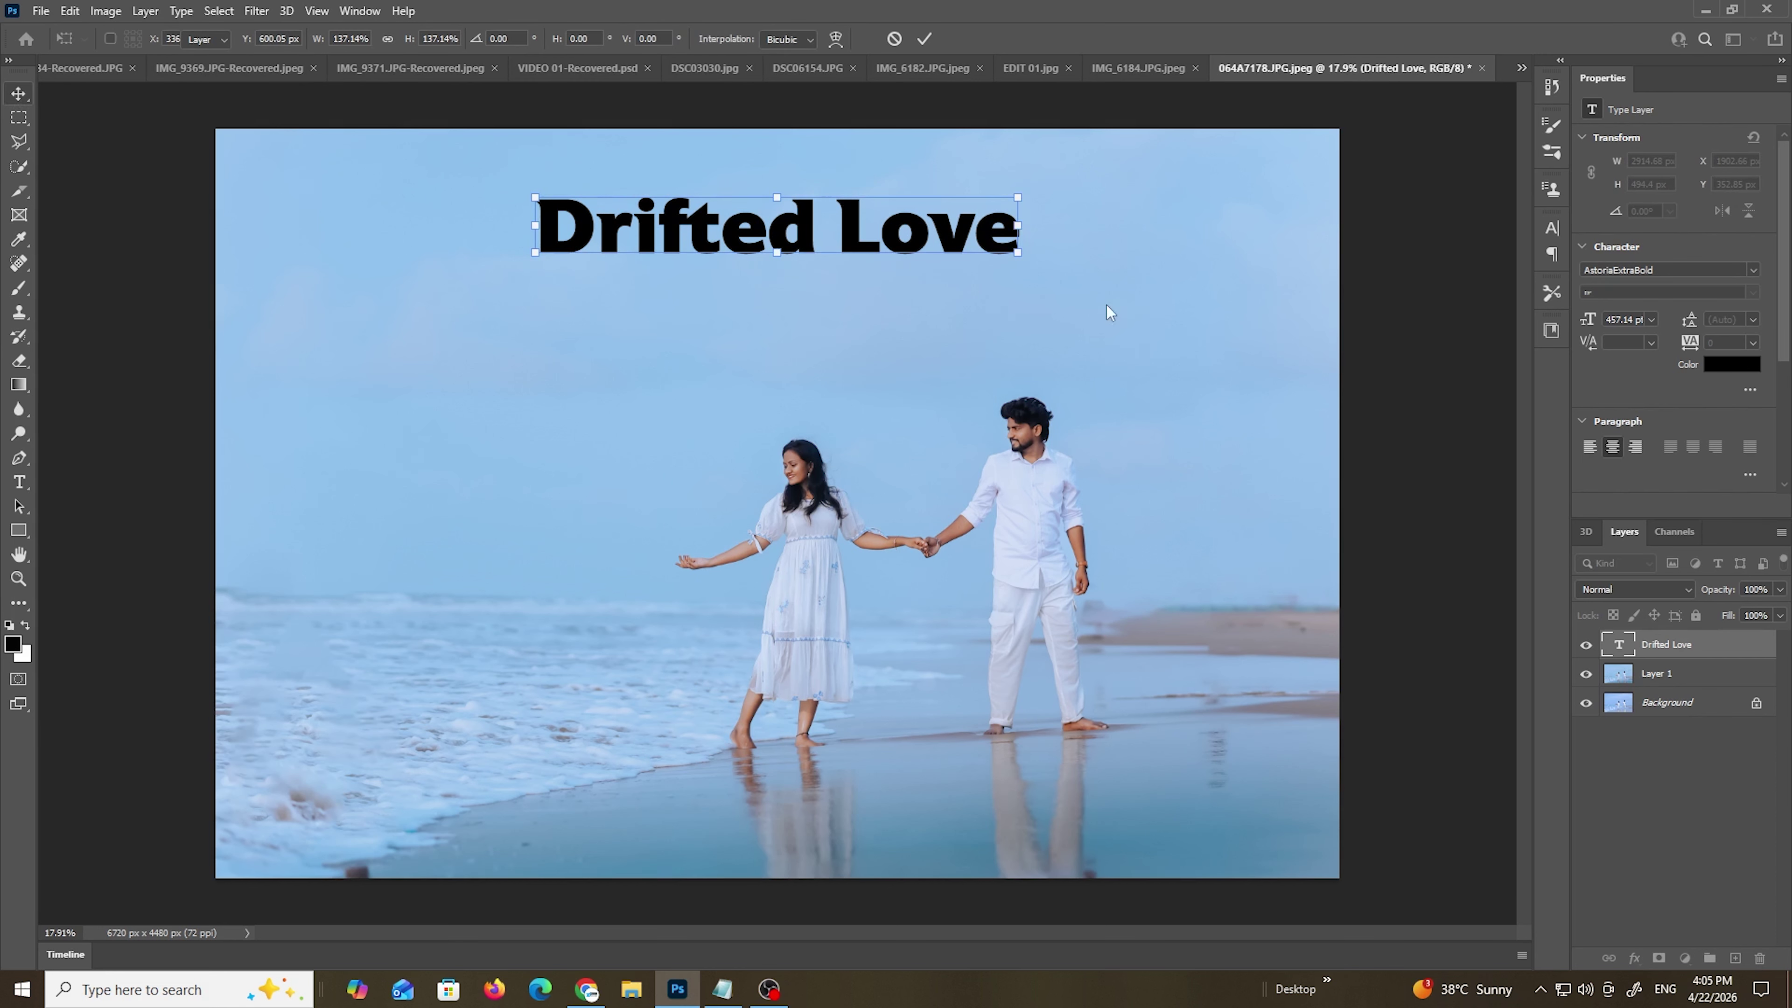
{"action": "key", "text": "Return"}
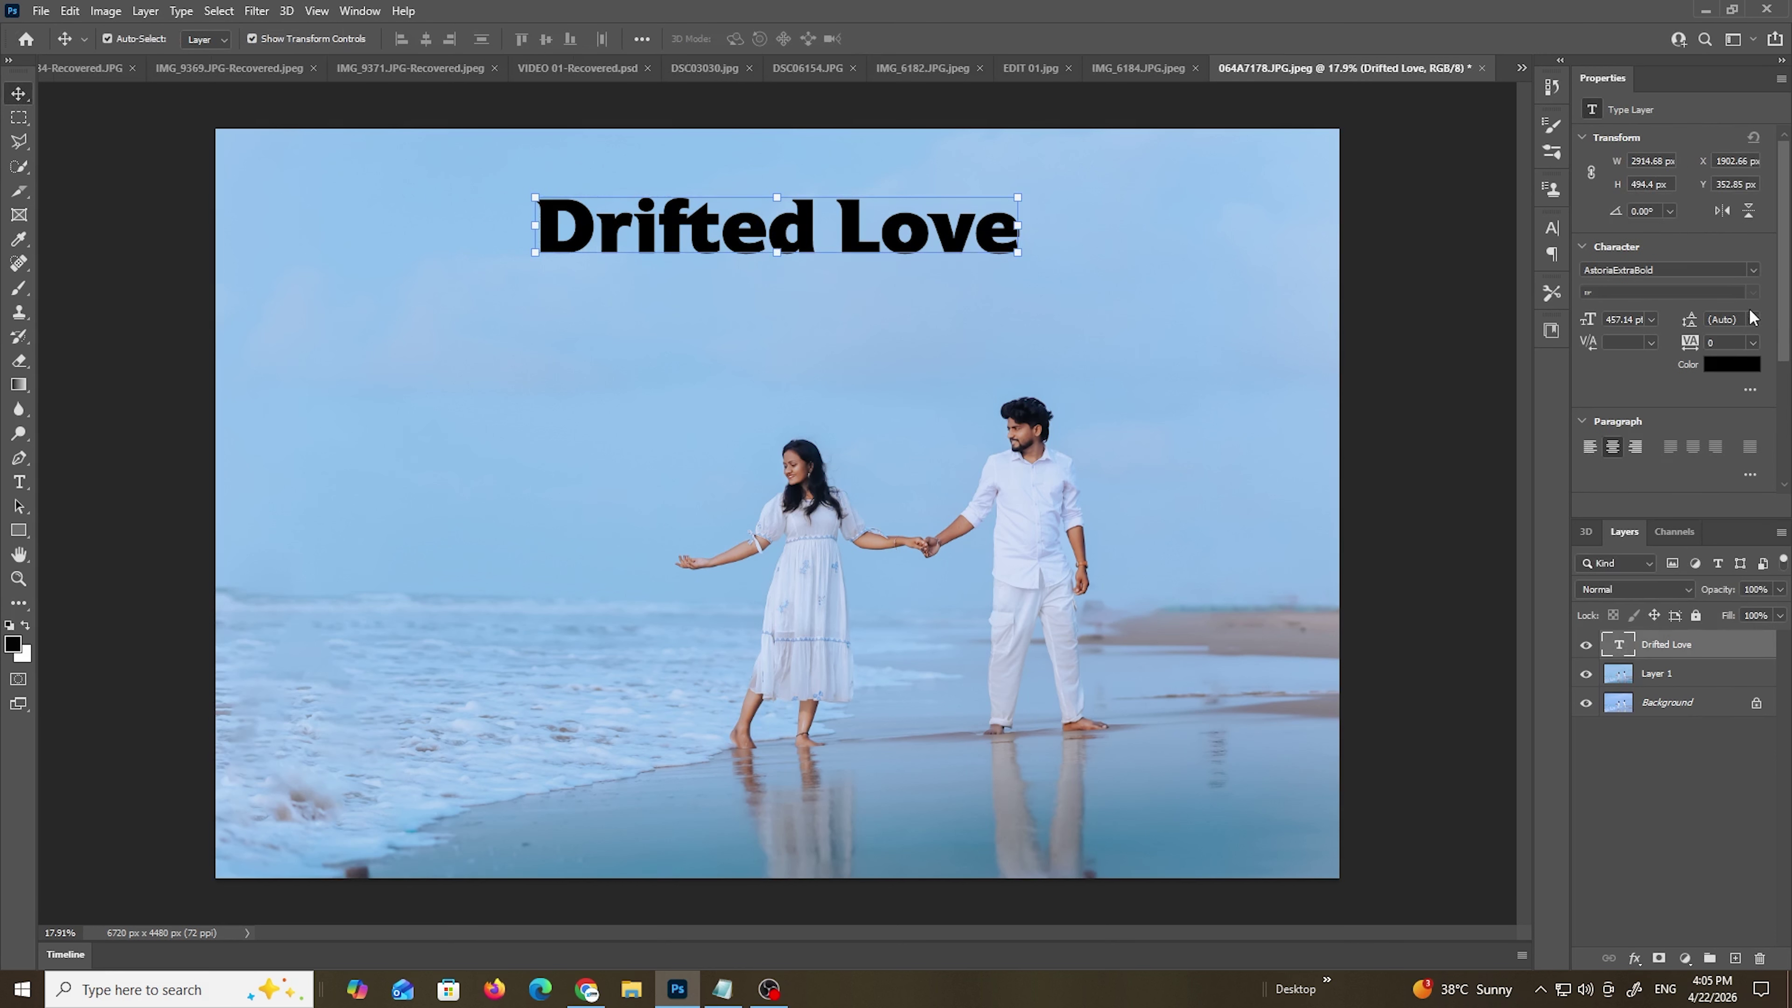
- Try the recently used script fonts on the title and set it to Baby Garland
{"action": "left_click", "coordinate": [1753, 271]}
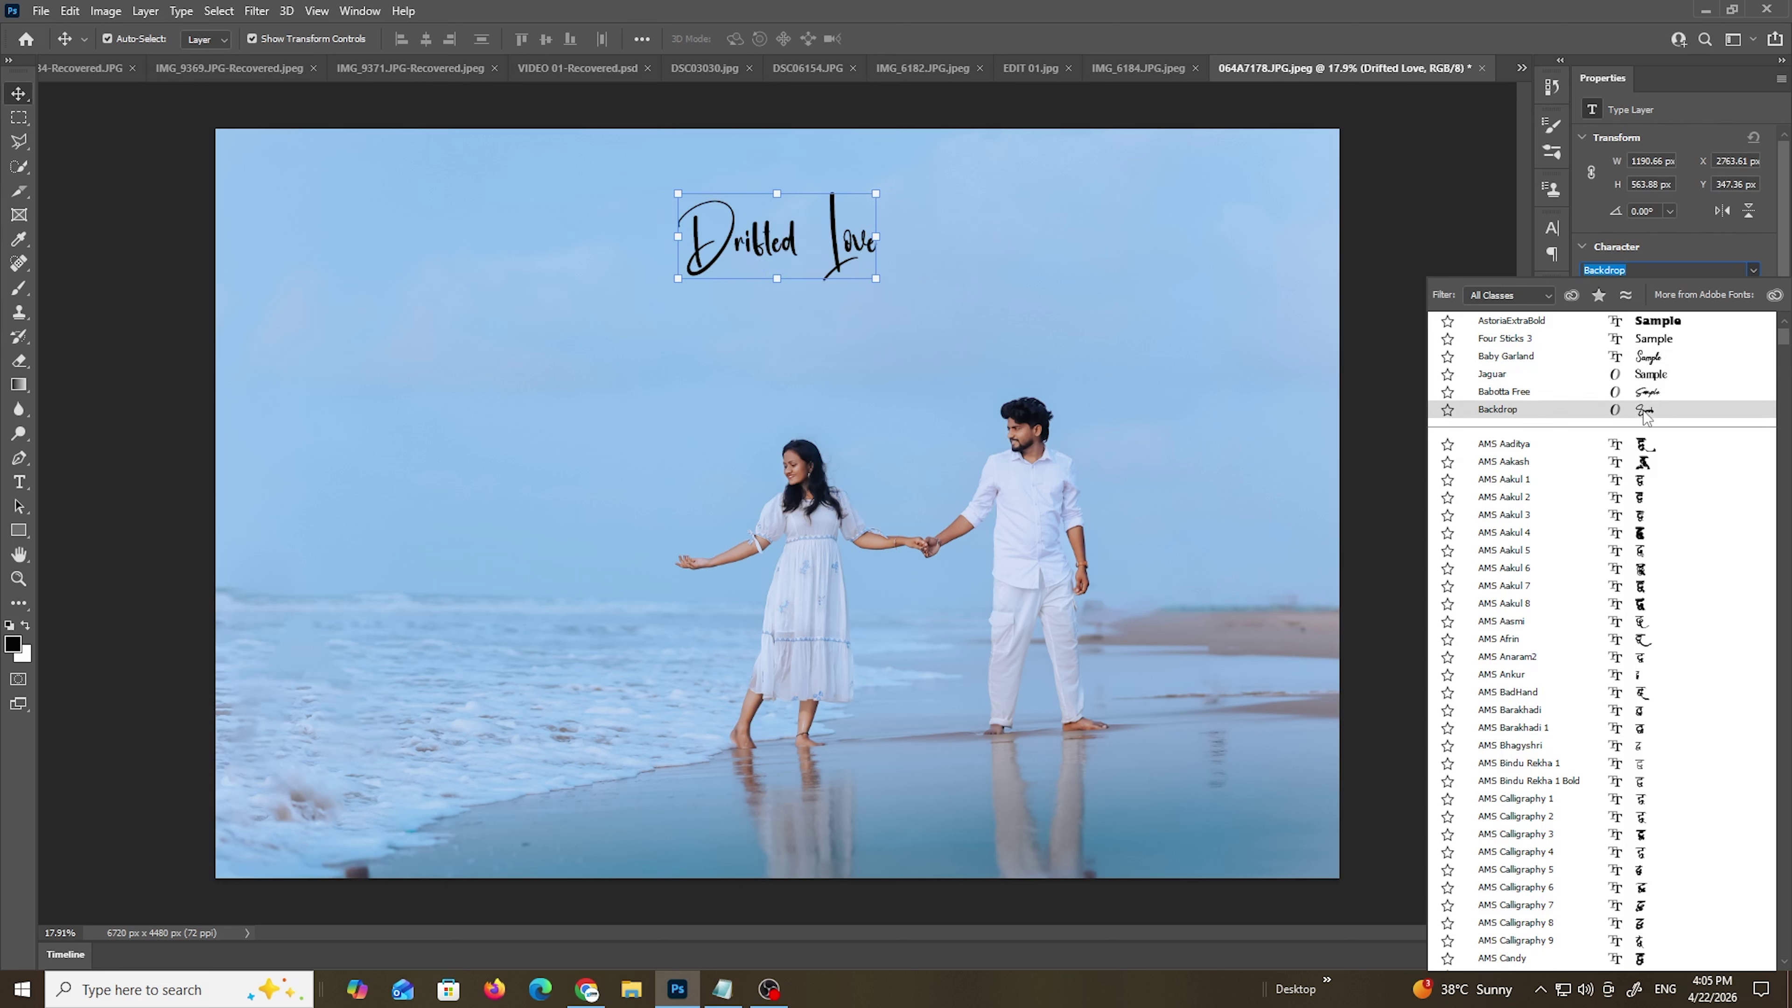
{"action": "key", "text": "Up"}
{"action": "key", "text": "Up"}
{"action": "key", "text": "Down"}
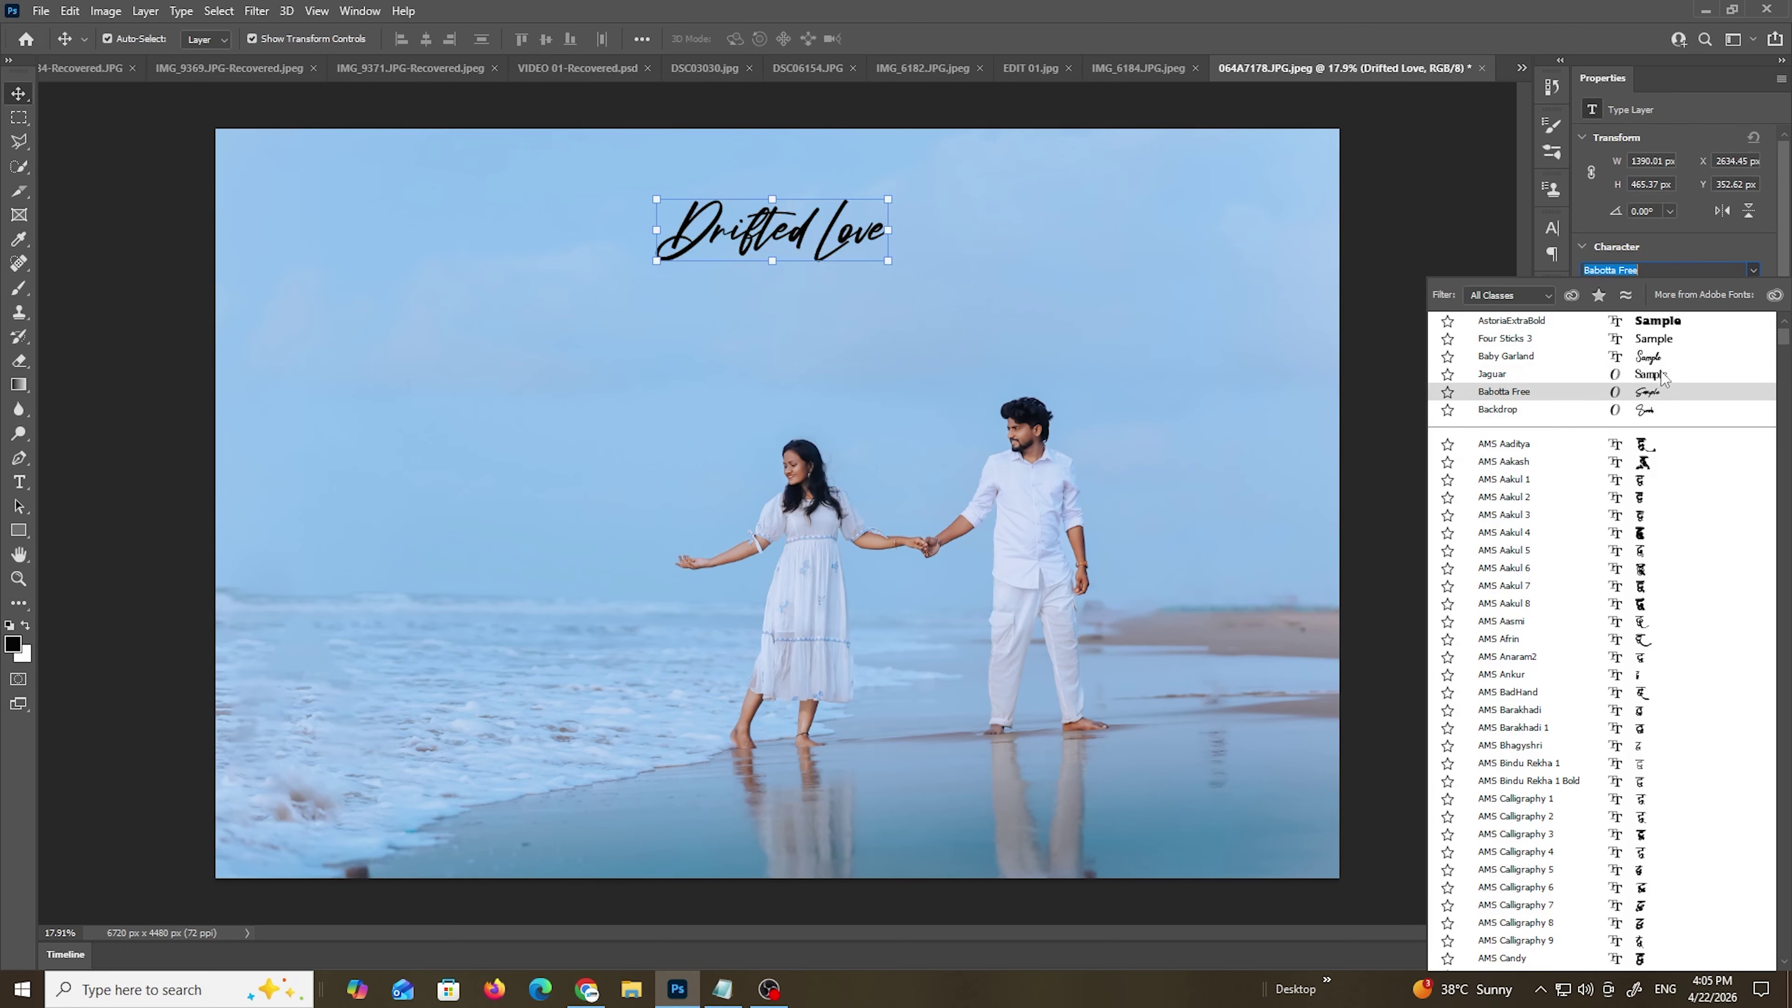
{"action": "key", "text": "Up"}
{"action": "key", "text": "Up"}
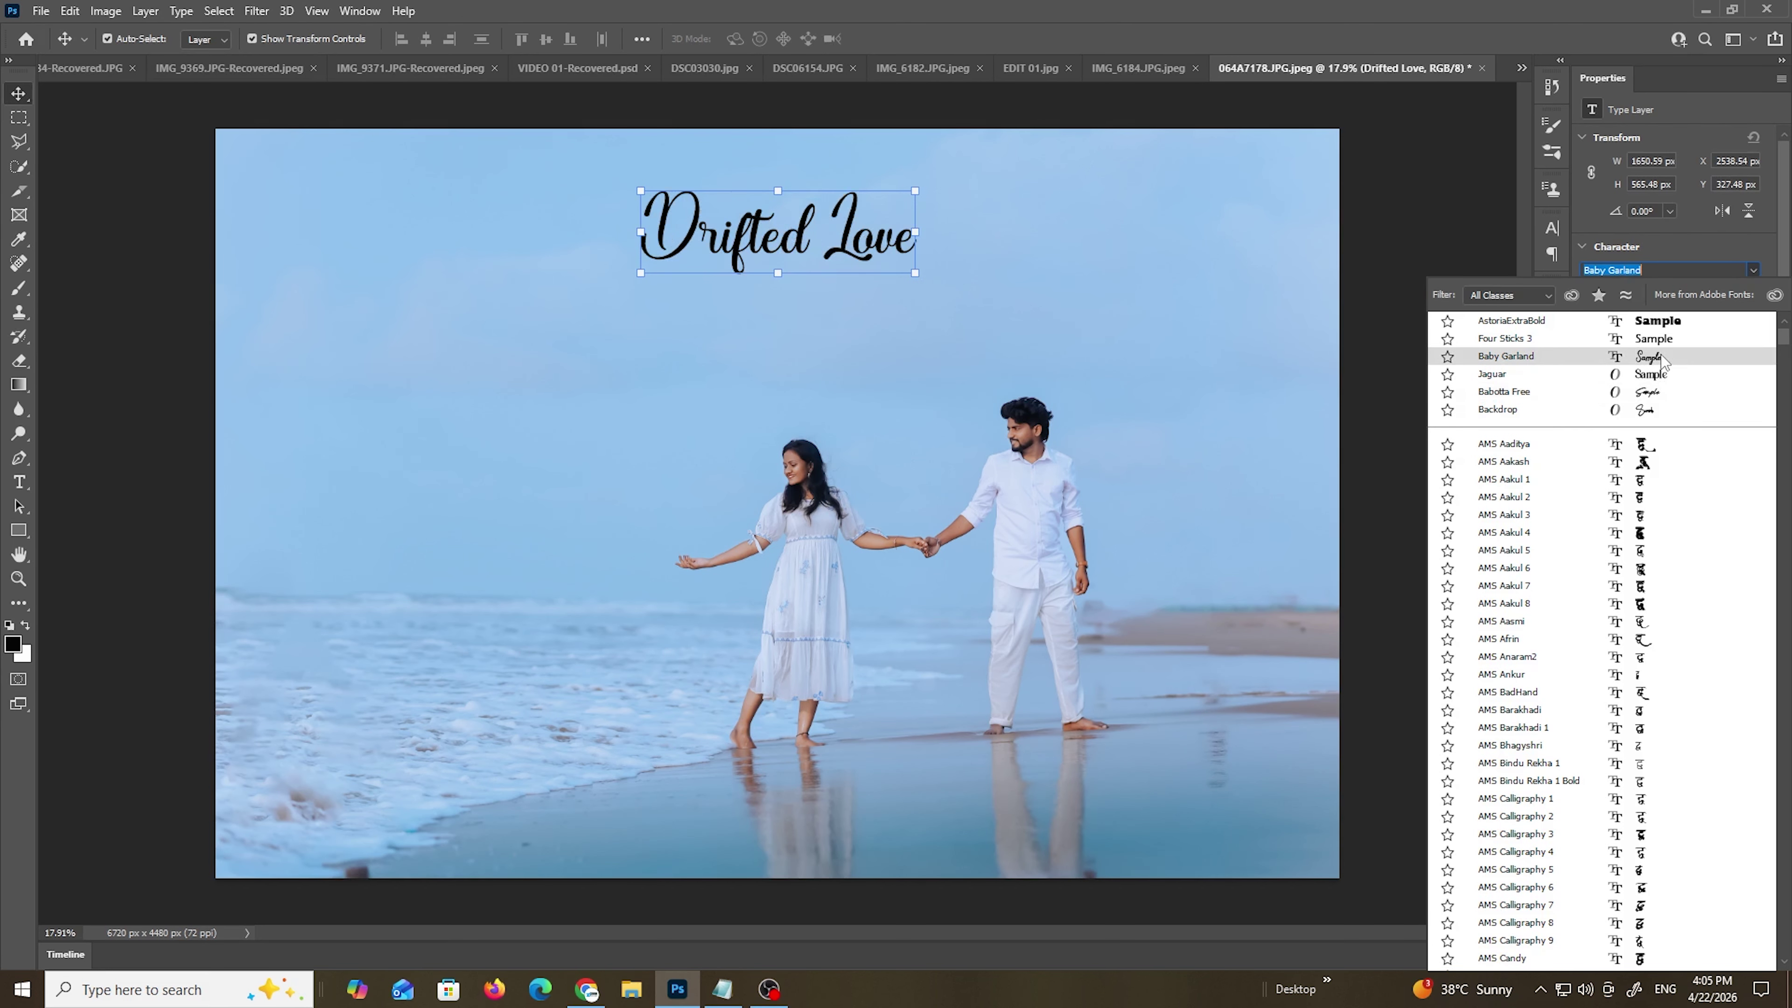
{"action": "key", "text": "Return"}
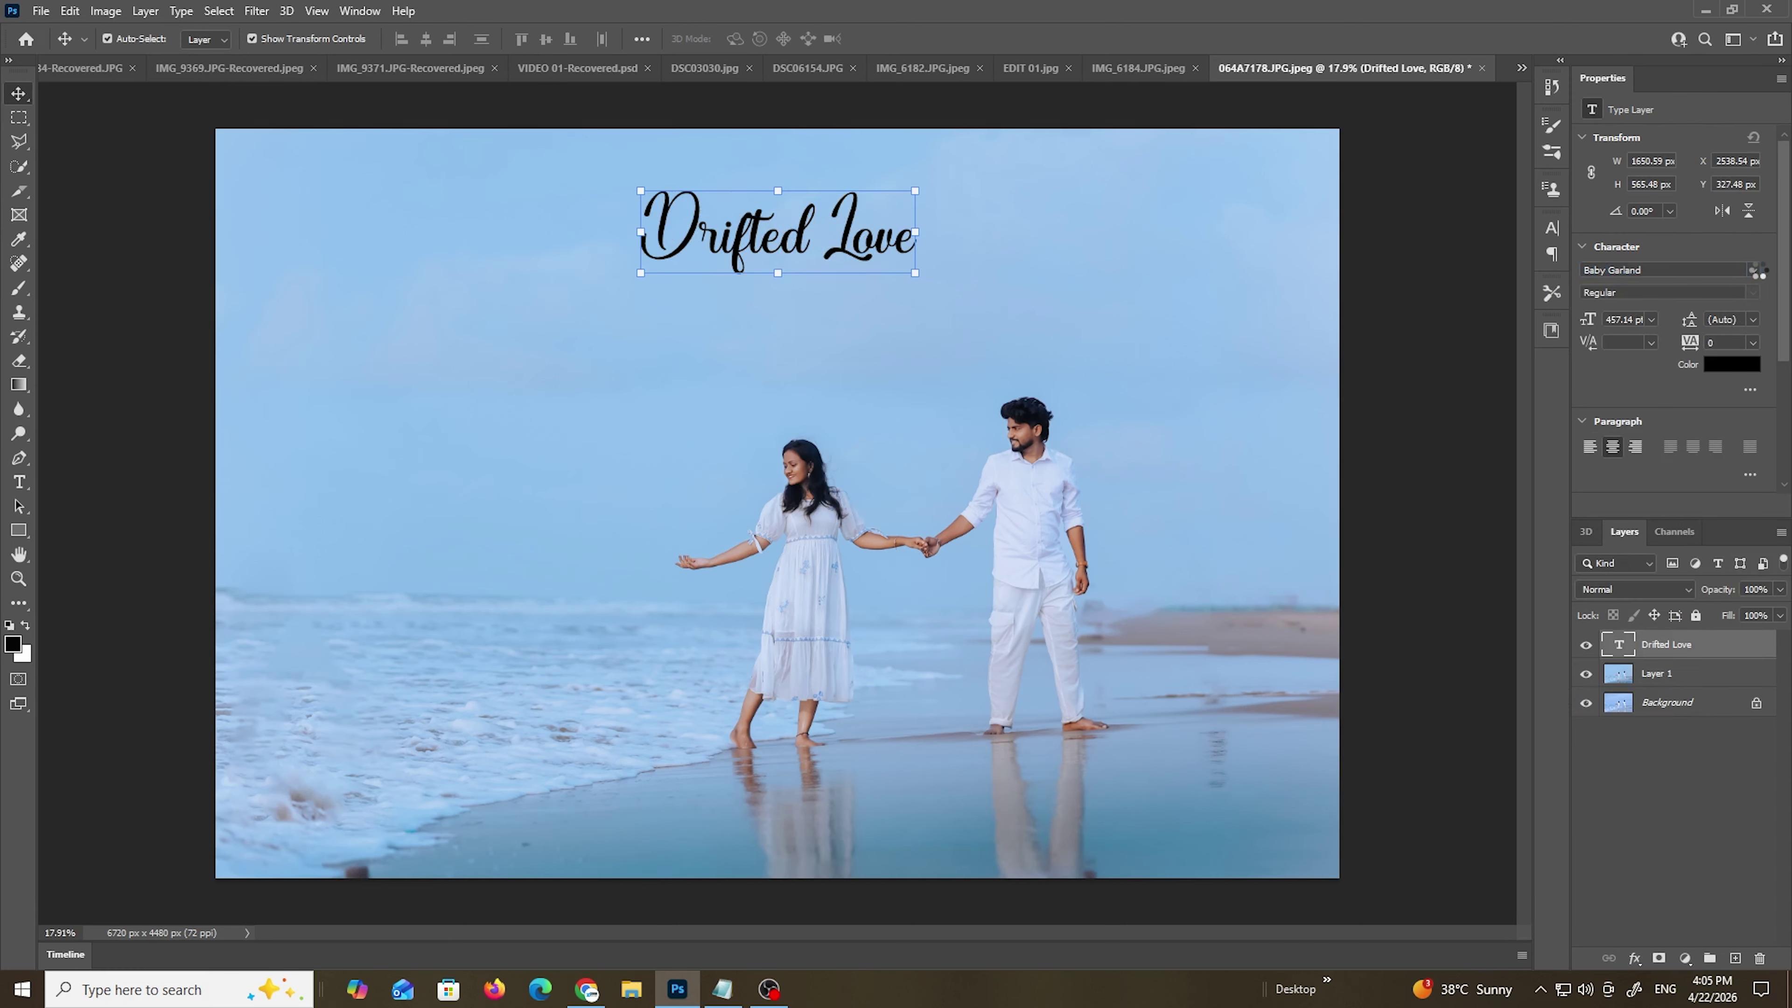
- Browse the full font list and change the title's font to Autography
{"action": "left_click", "coordinate": [1754, 271]}
{"action": "scroll", "coordinate": [1786, 395], "scroll_direction": "up", "scroll_amount": 10}
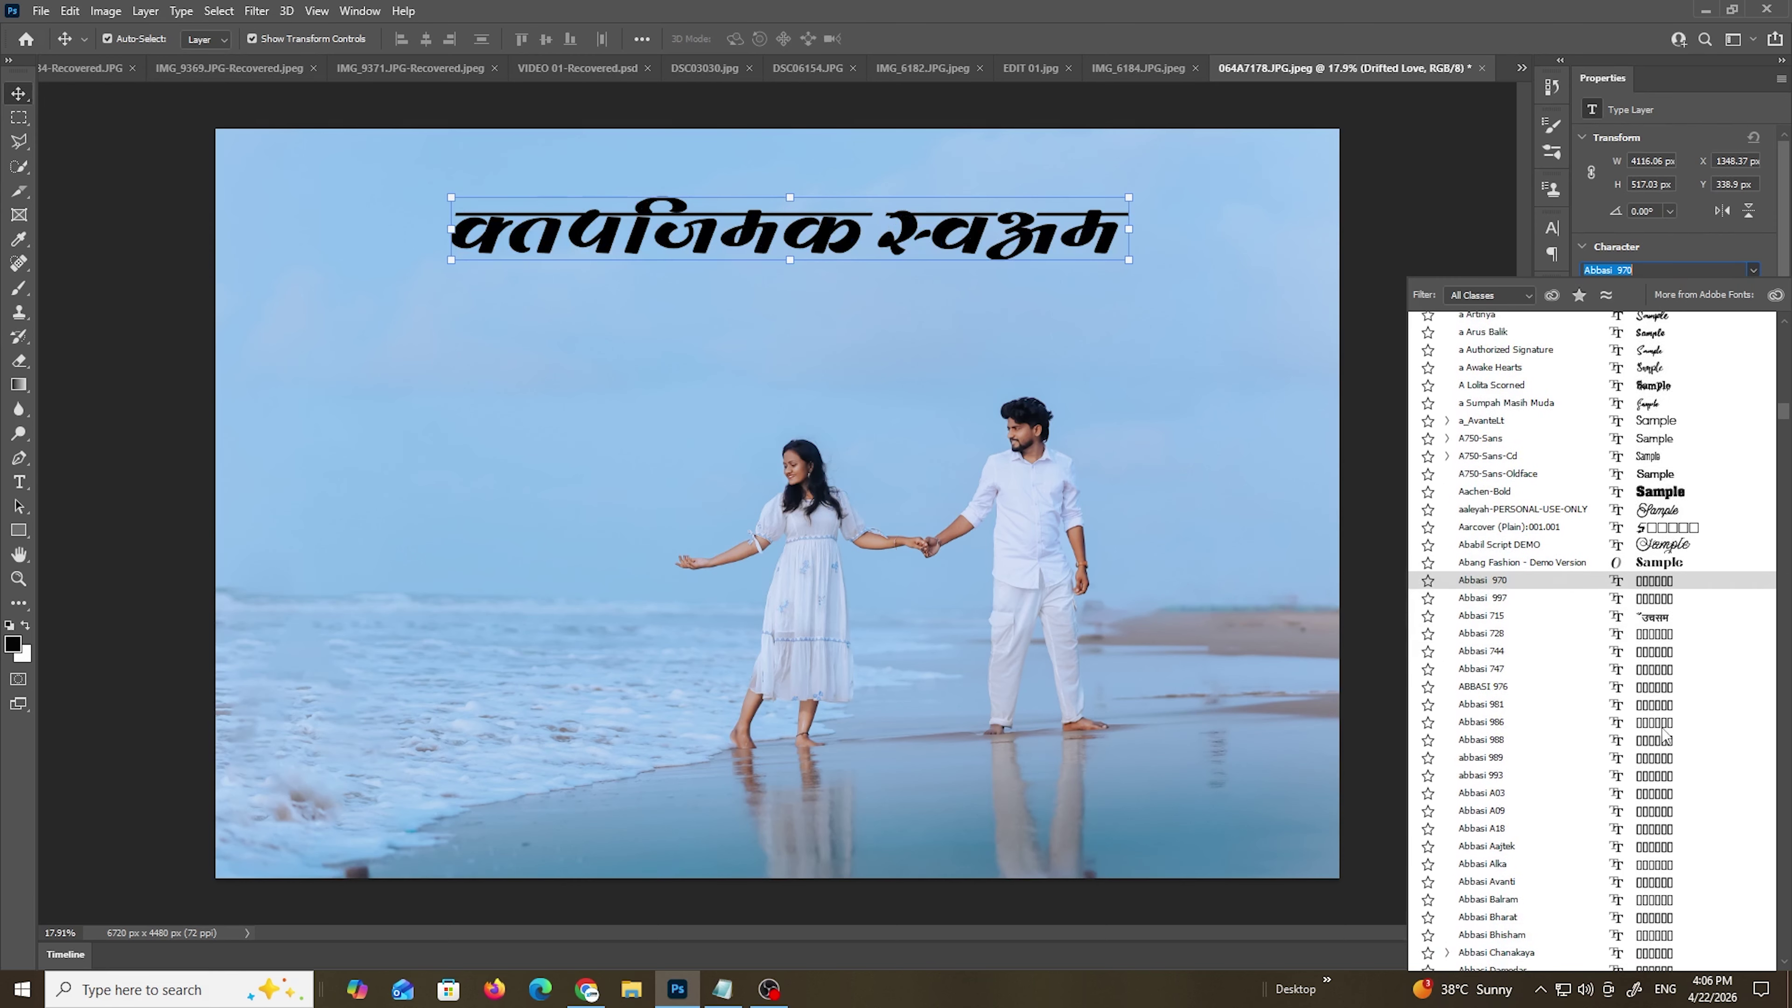
{"action": "scroll", "coordinate": [1664, 734], "scroll_direction": "down", "scroll_amount": 6}
{"action": "scroll", "coordinate": [1665, 736], "scroll_direction": "down", "scroll_amount": 3}
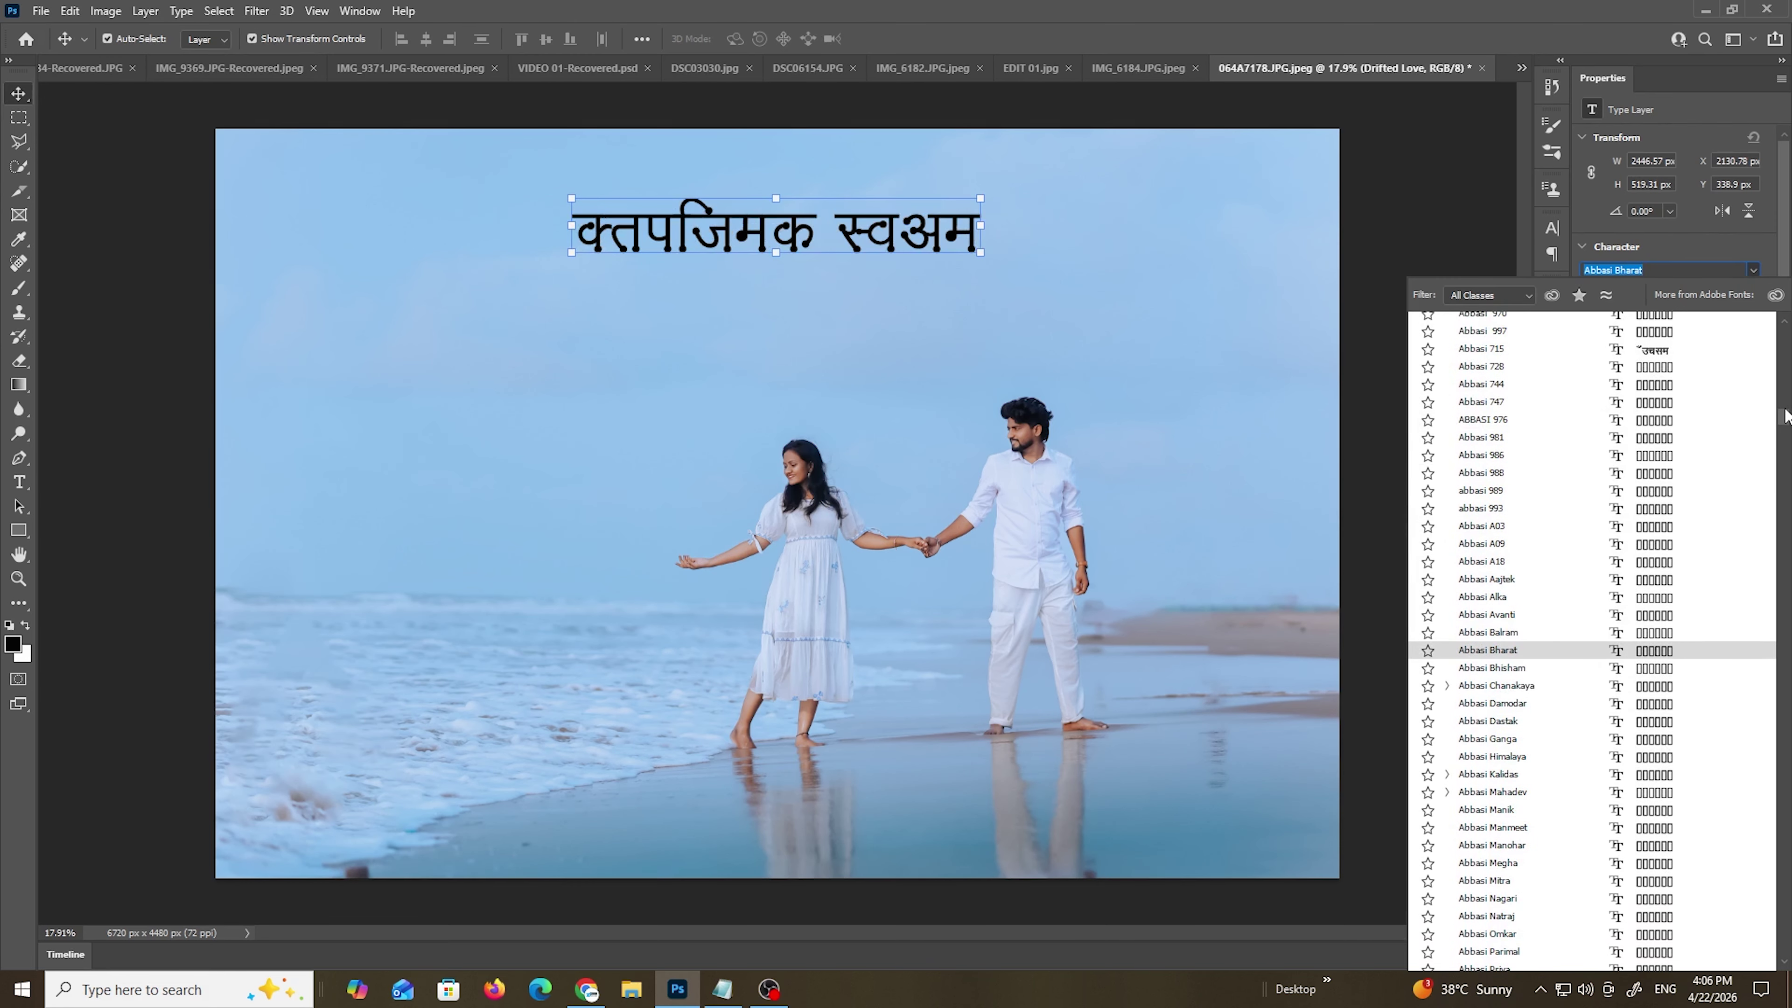
{"action": "left_click", "coordinate": [1783, 487]}
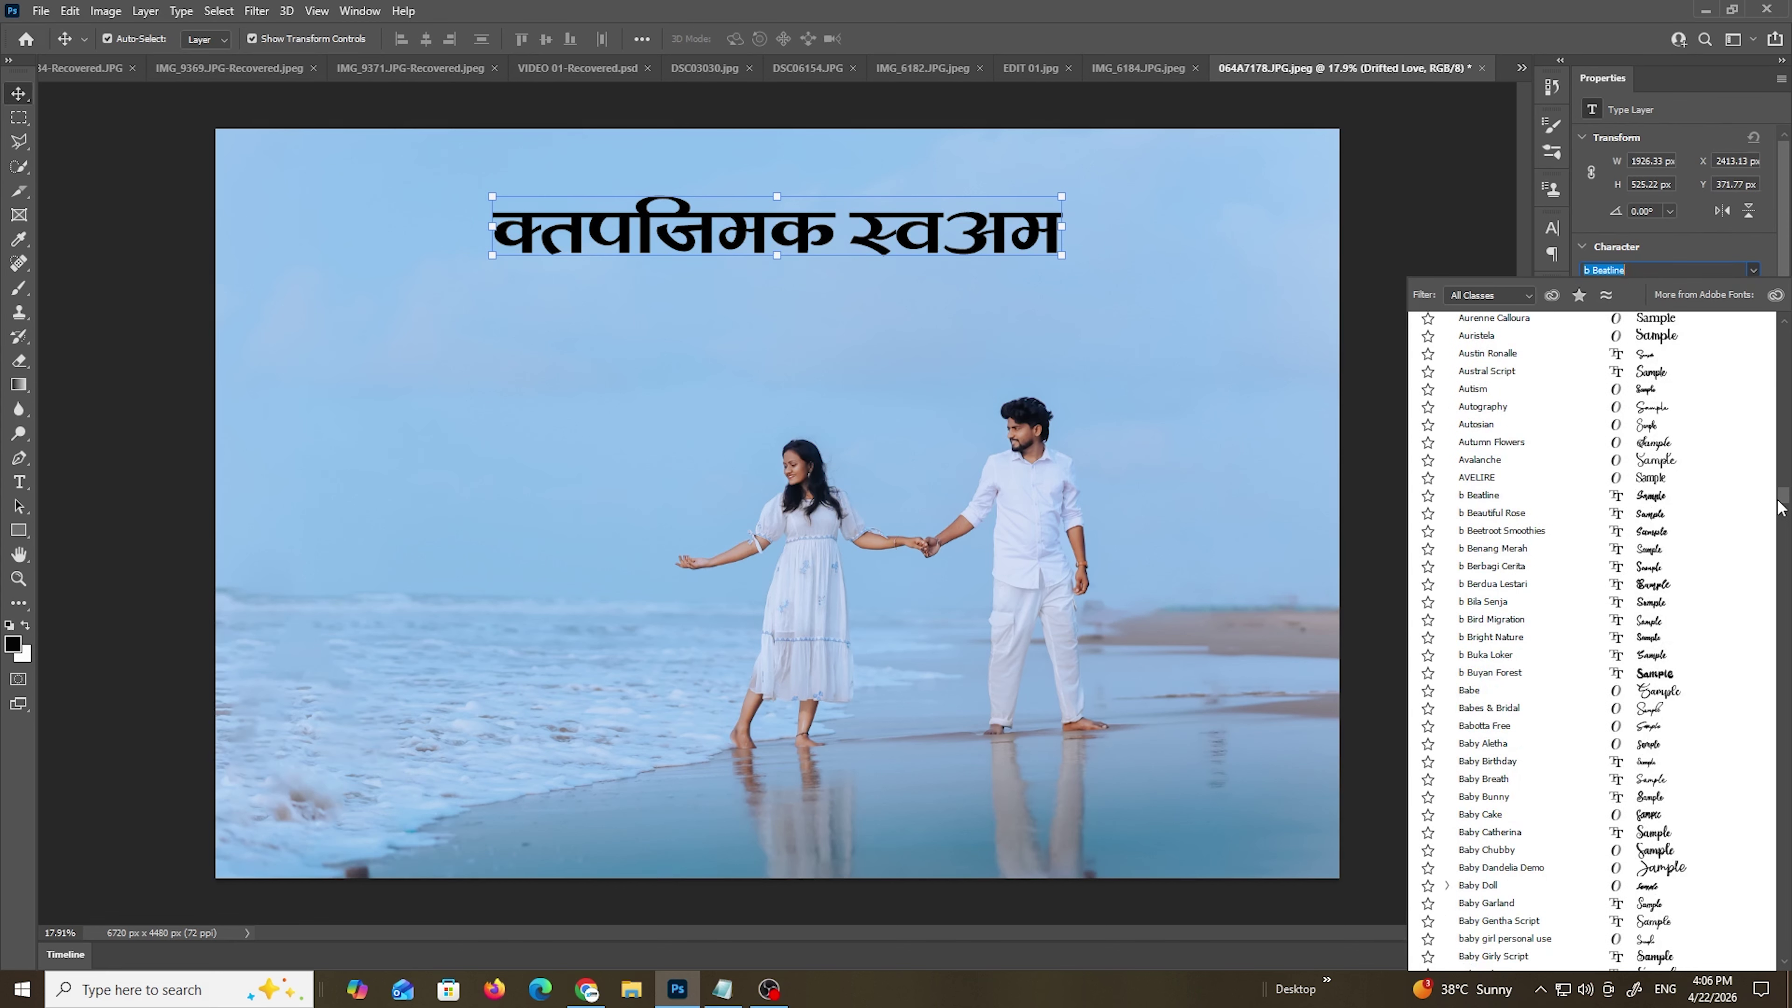
{"action": "left_click", "coordinate": [1654, 413]}
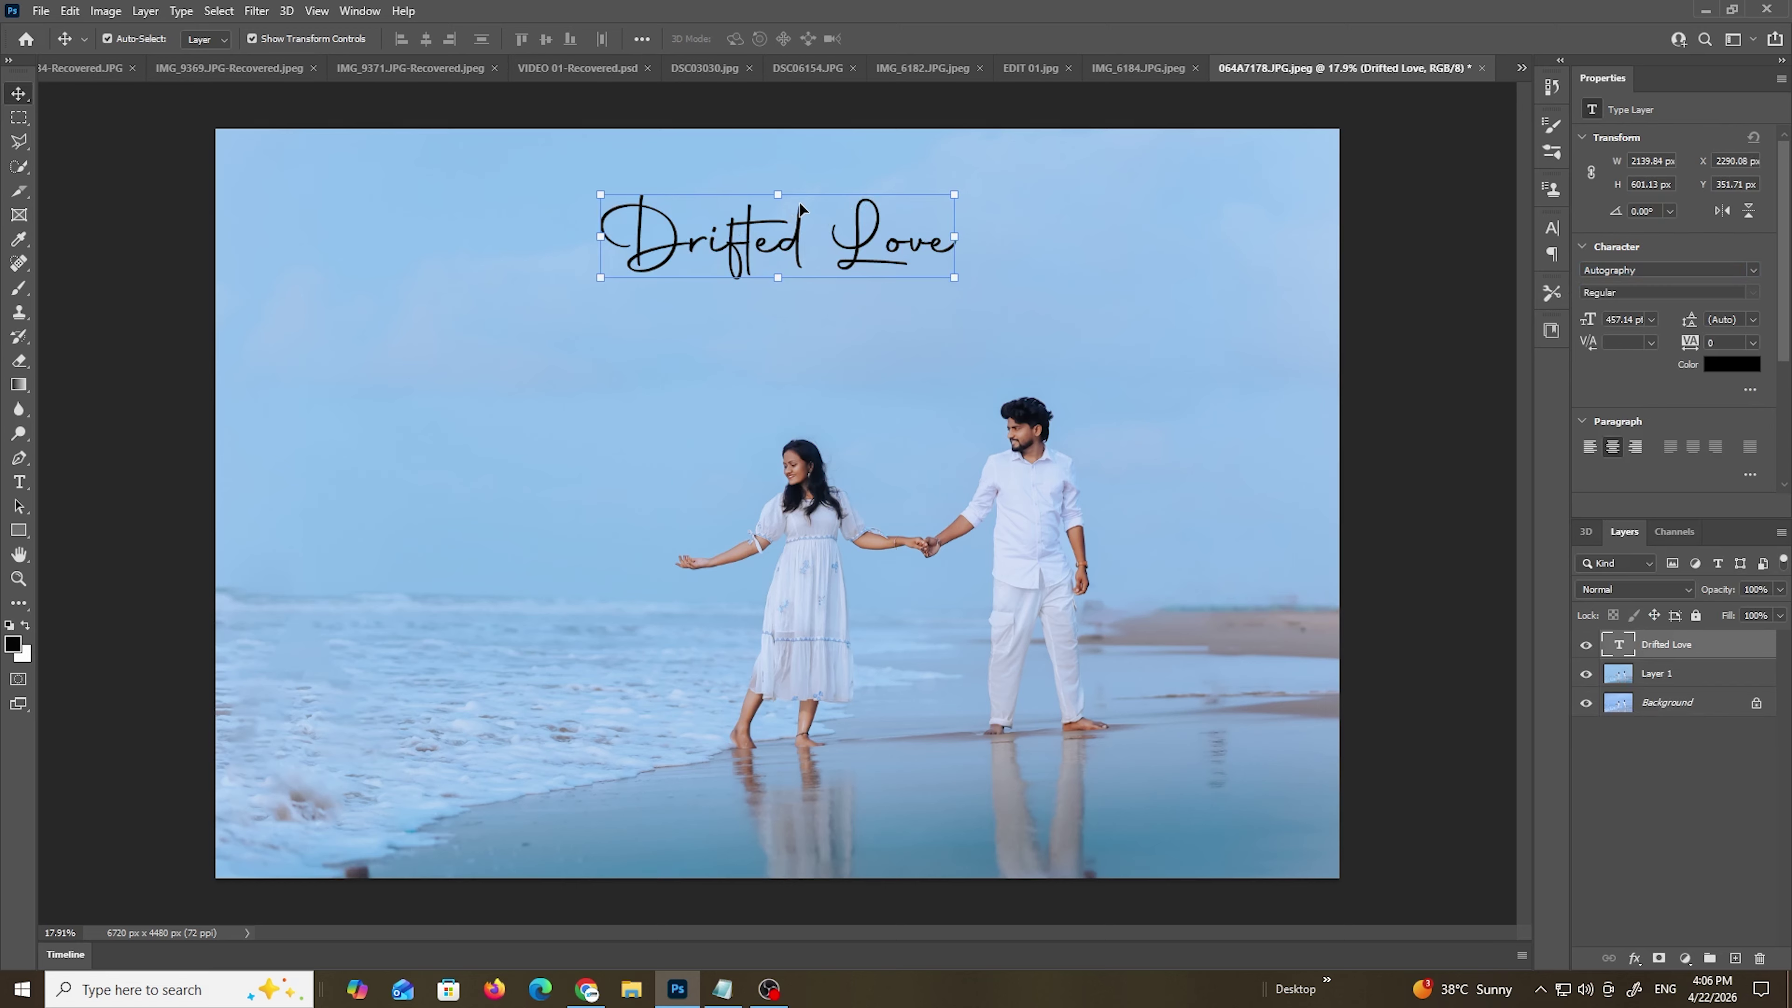
- Enlarge the title to about 508 pt and move it up slightly in the sky
{"action": "left_click_drag", "start_coordinate": [779, 195], "coordinate": [777, 176]}
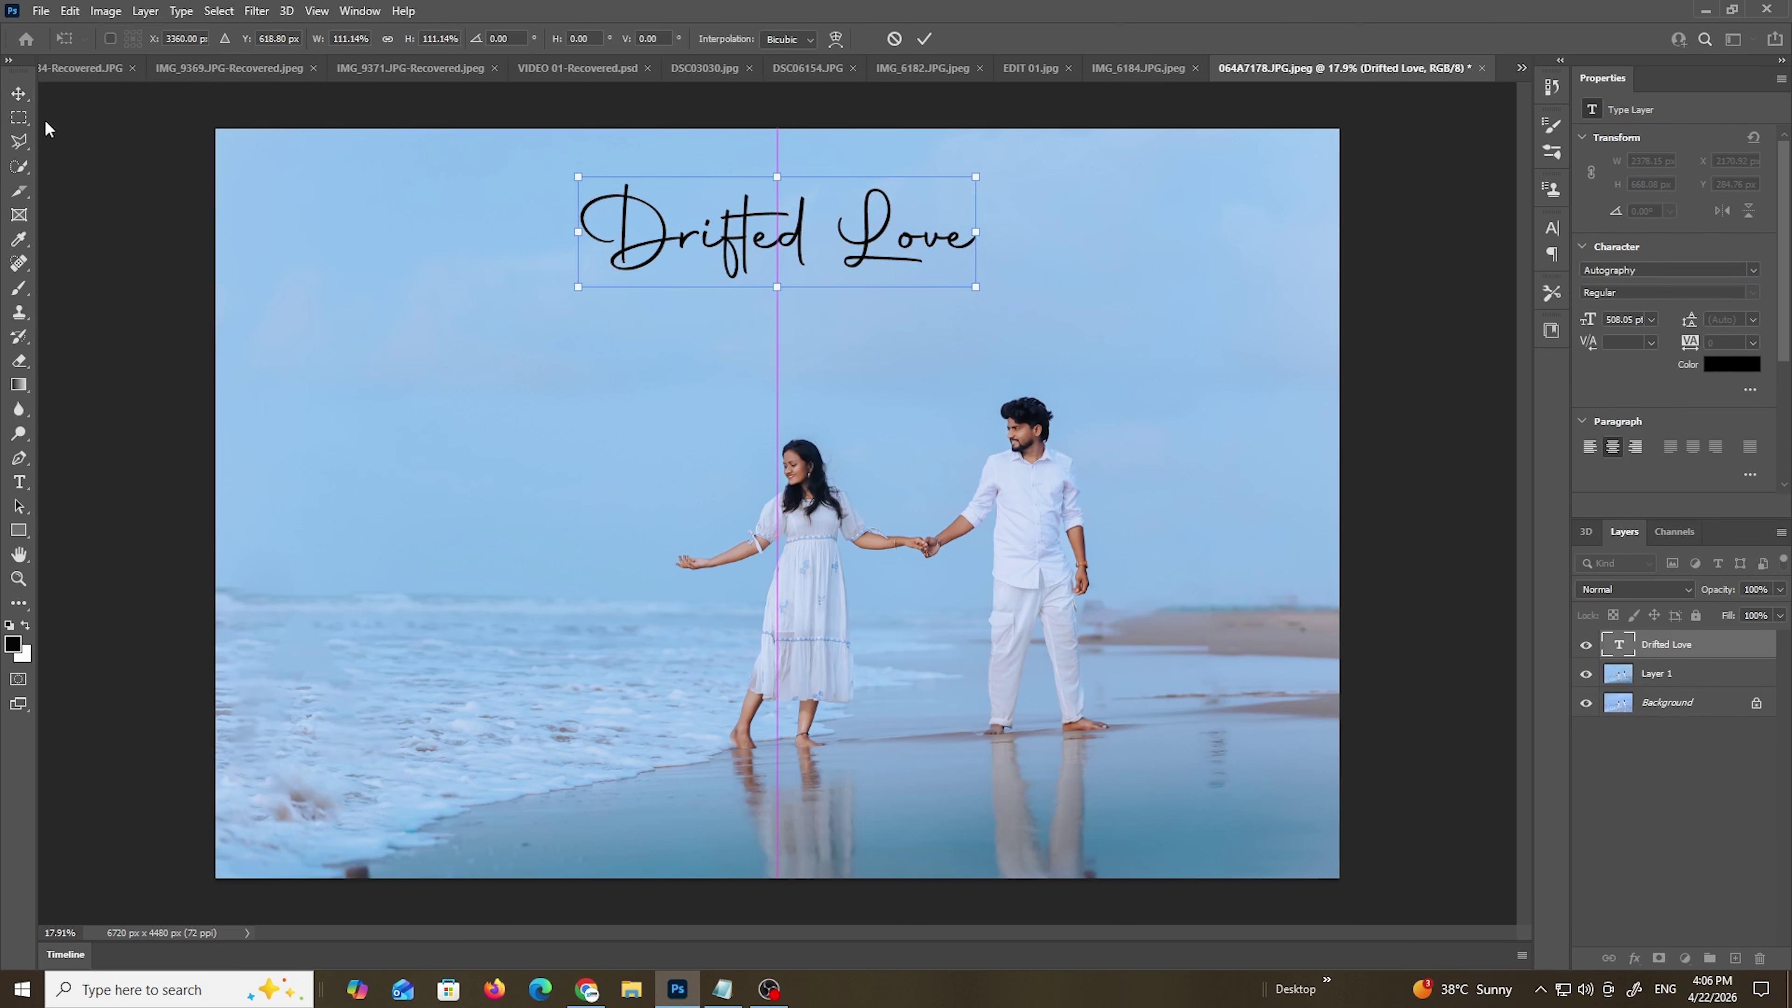
{"action": "left_click", "coordinate": [19, 99]}
{"action": "left_click", "coordinate": [888, 288]}
{"action": "left_click", "coordinate": [835, 192]}
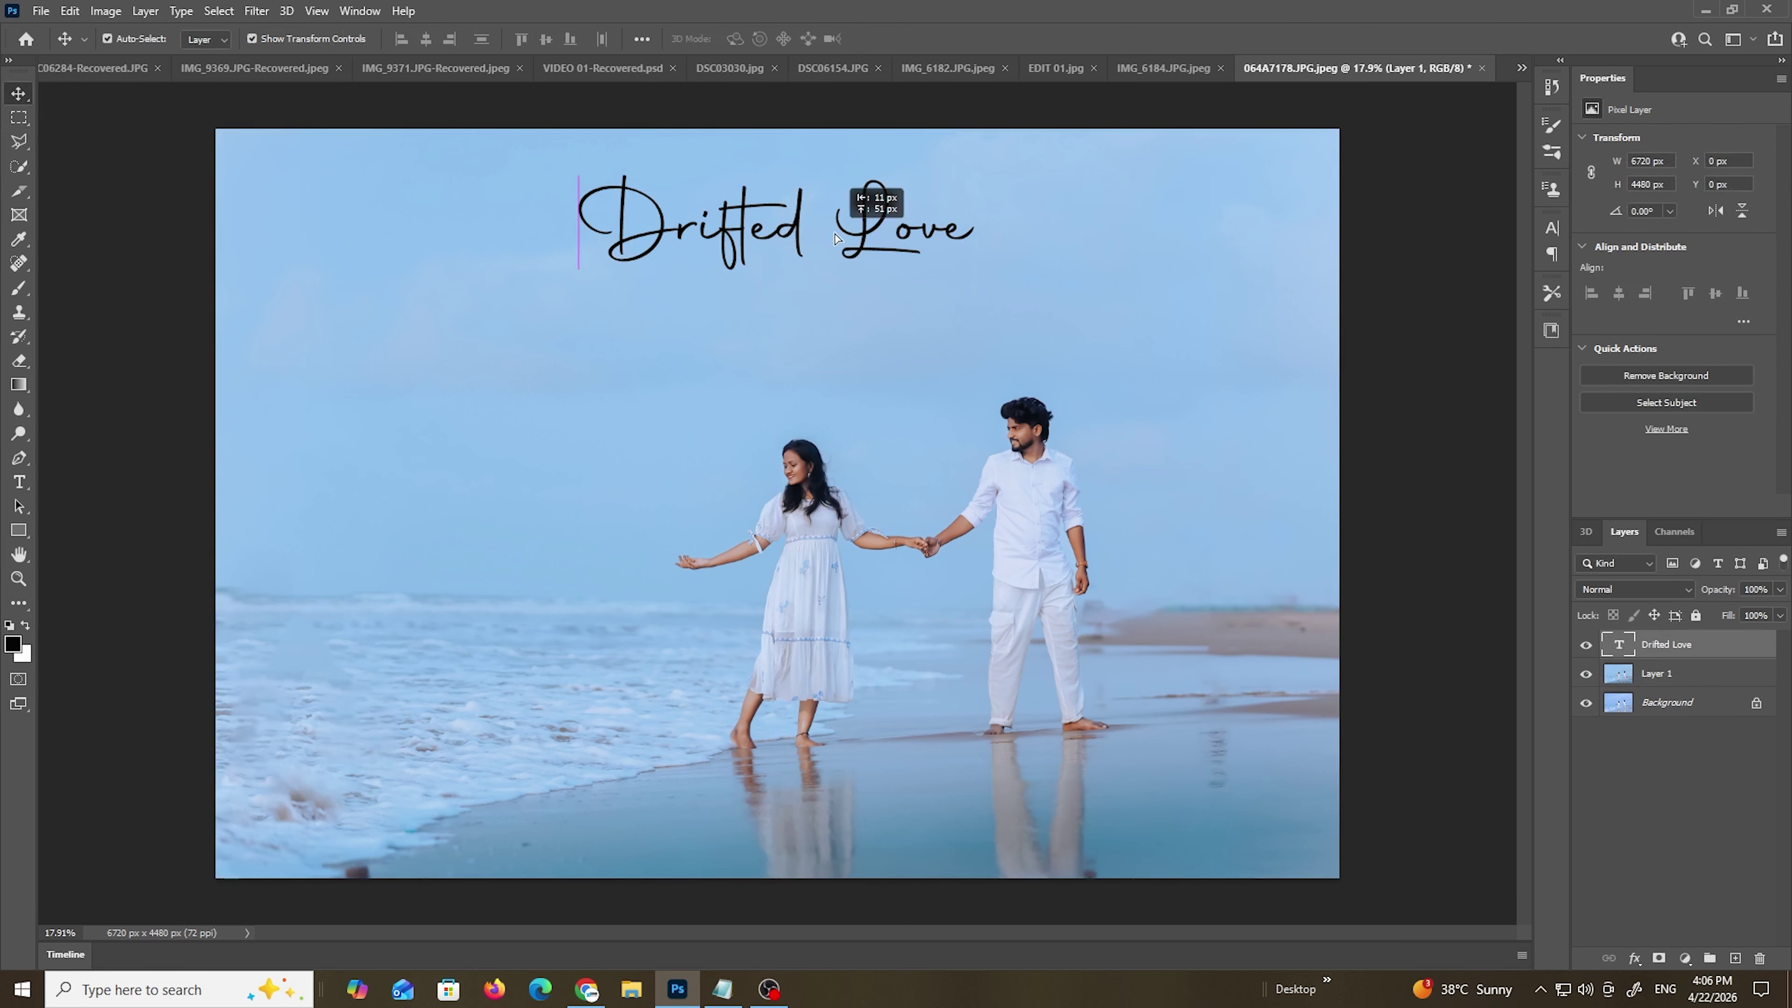
- Switch the title's font back to Baby Garland and deselect the title to view it on the whole photo
{"action": "left_click", "coordinate": [1753, 269]}
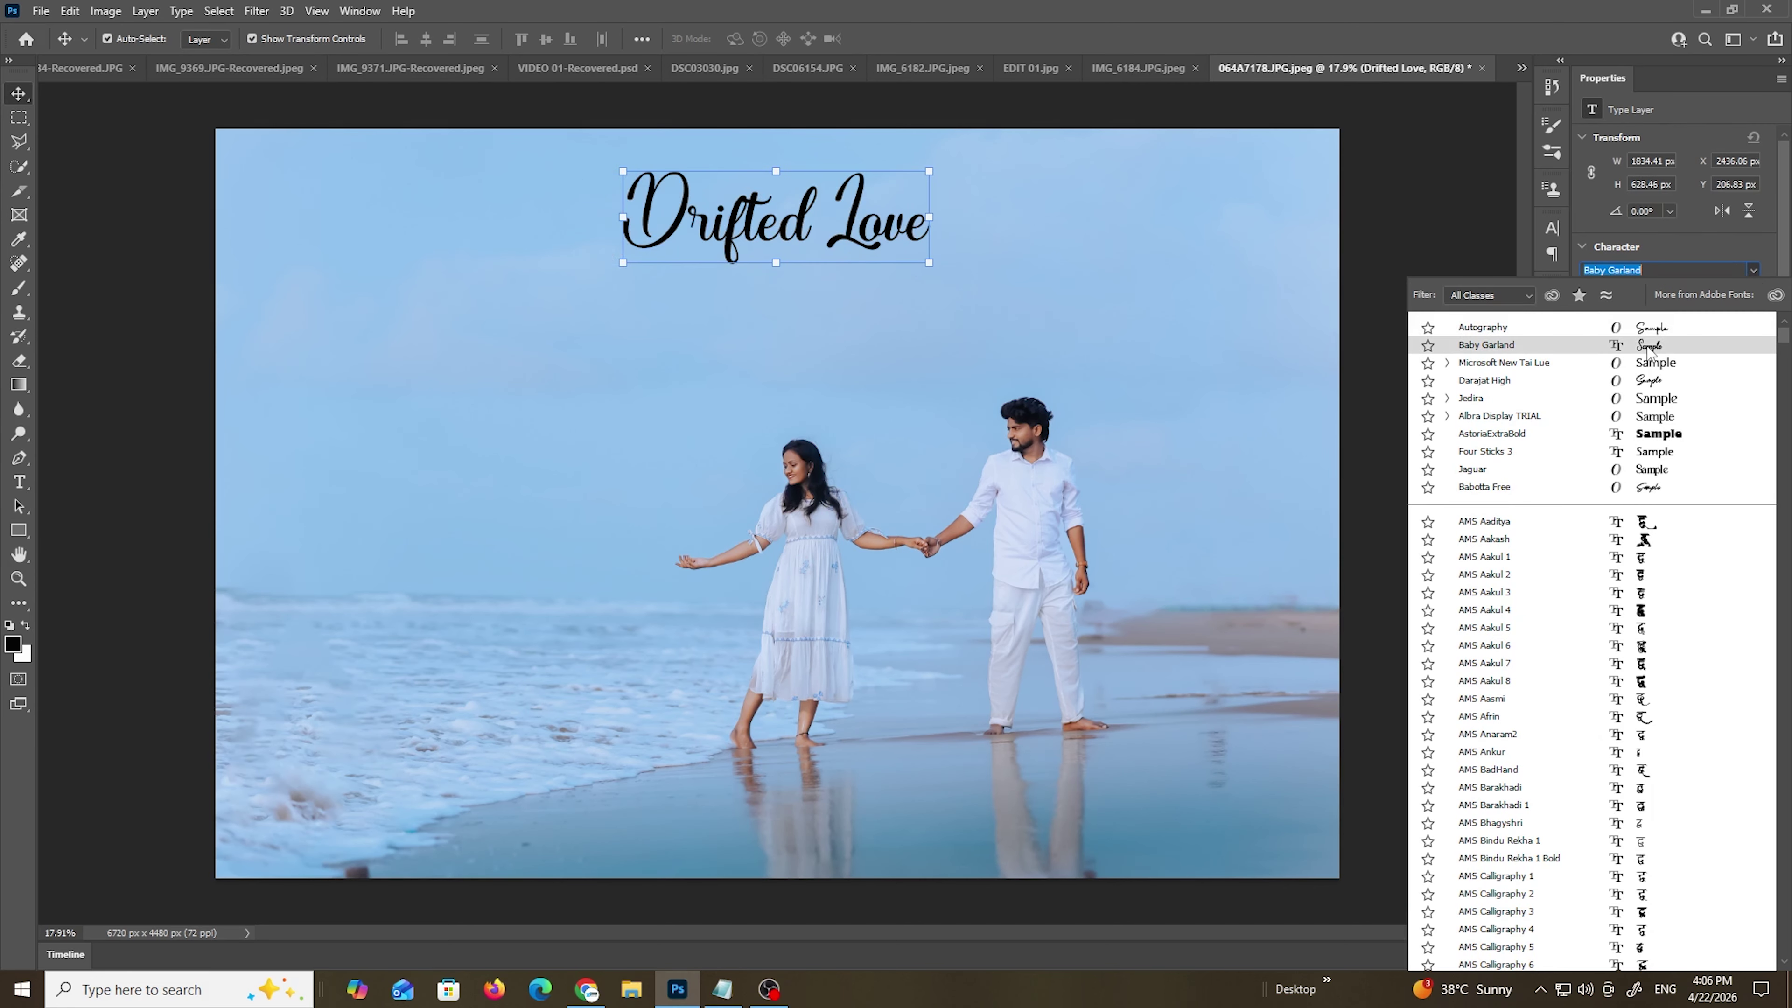
{"action": "left_click", "coordinate": [1649, 346]}
{"action": "left_click", "coordinate": [1064, 271]}
{"action": "scroll", "coordinate": [1055, 292], "scroll_direction": "down", "scroll_amount": 1}
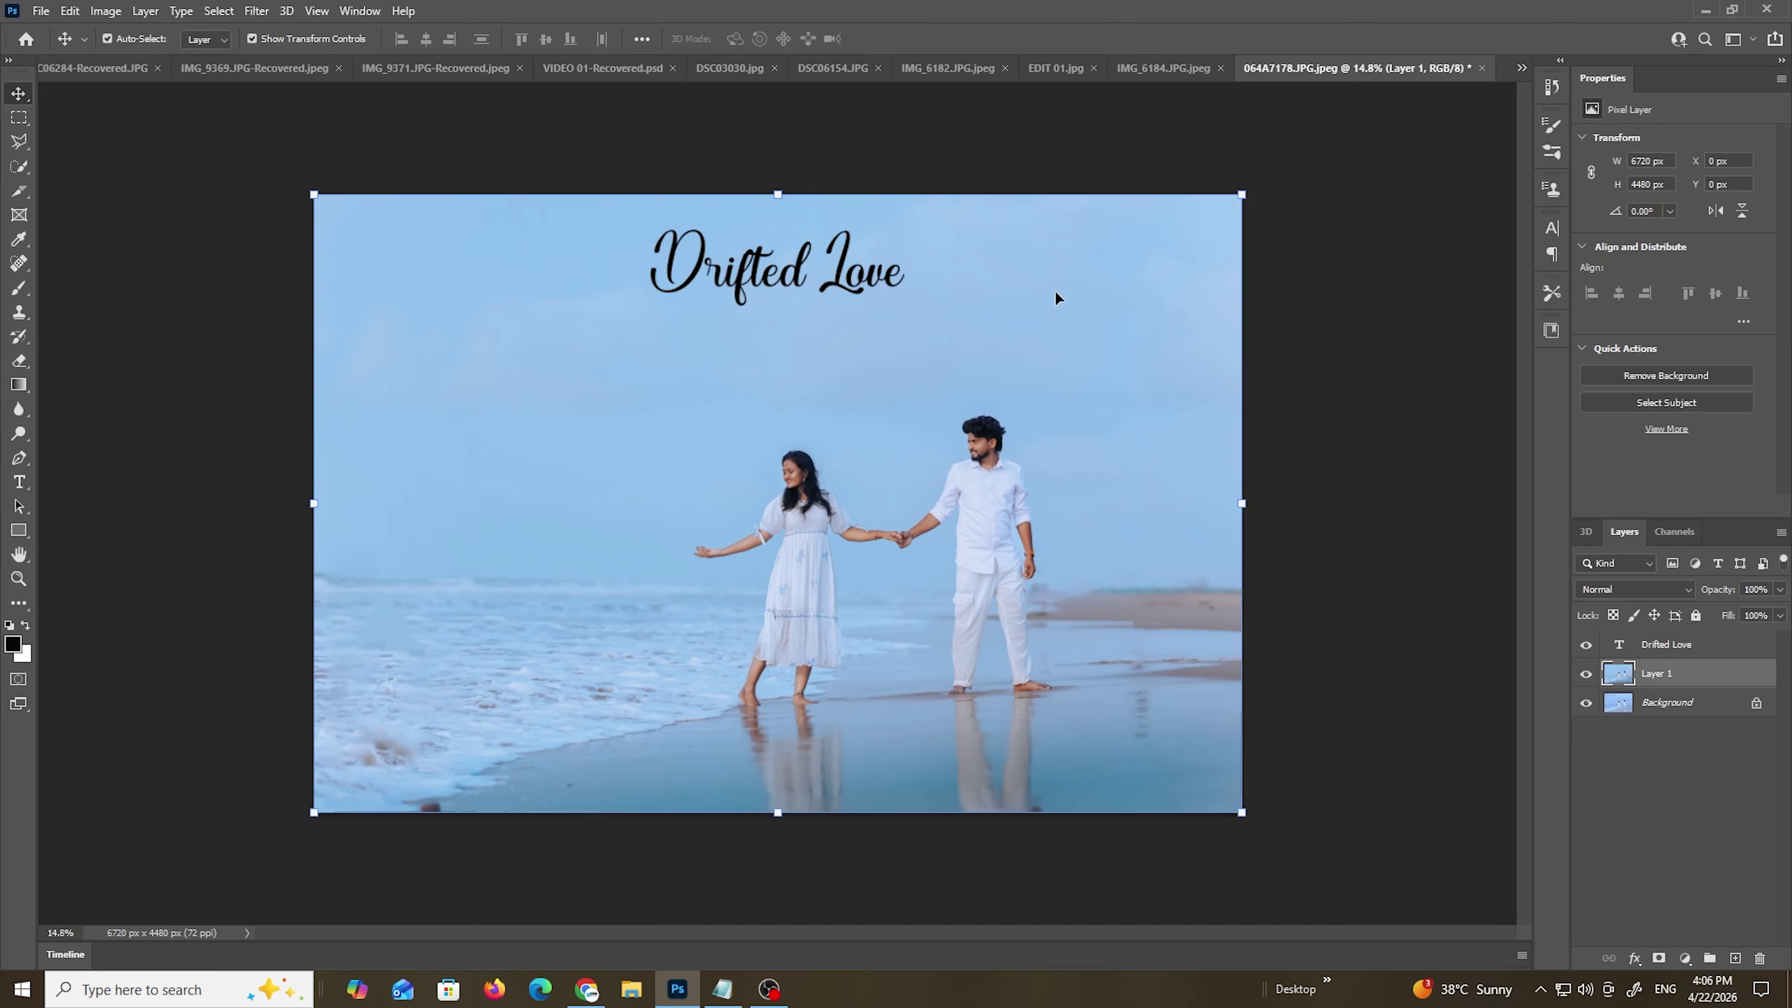
- Move the "Drifted Love" title slightly lower in the sky
{"action": "double_click", "coordinate": [780, 252]}
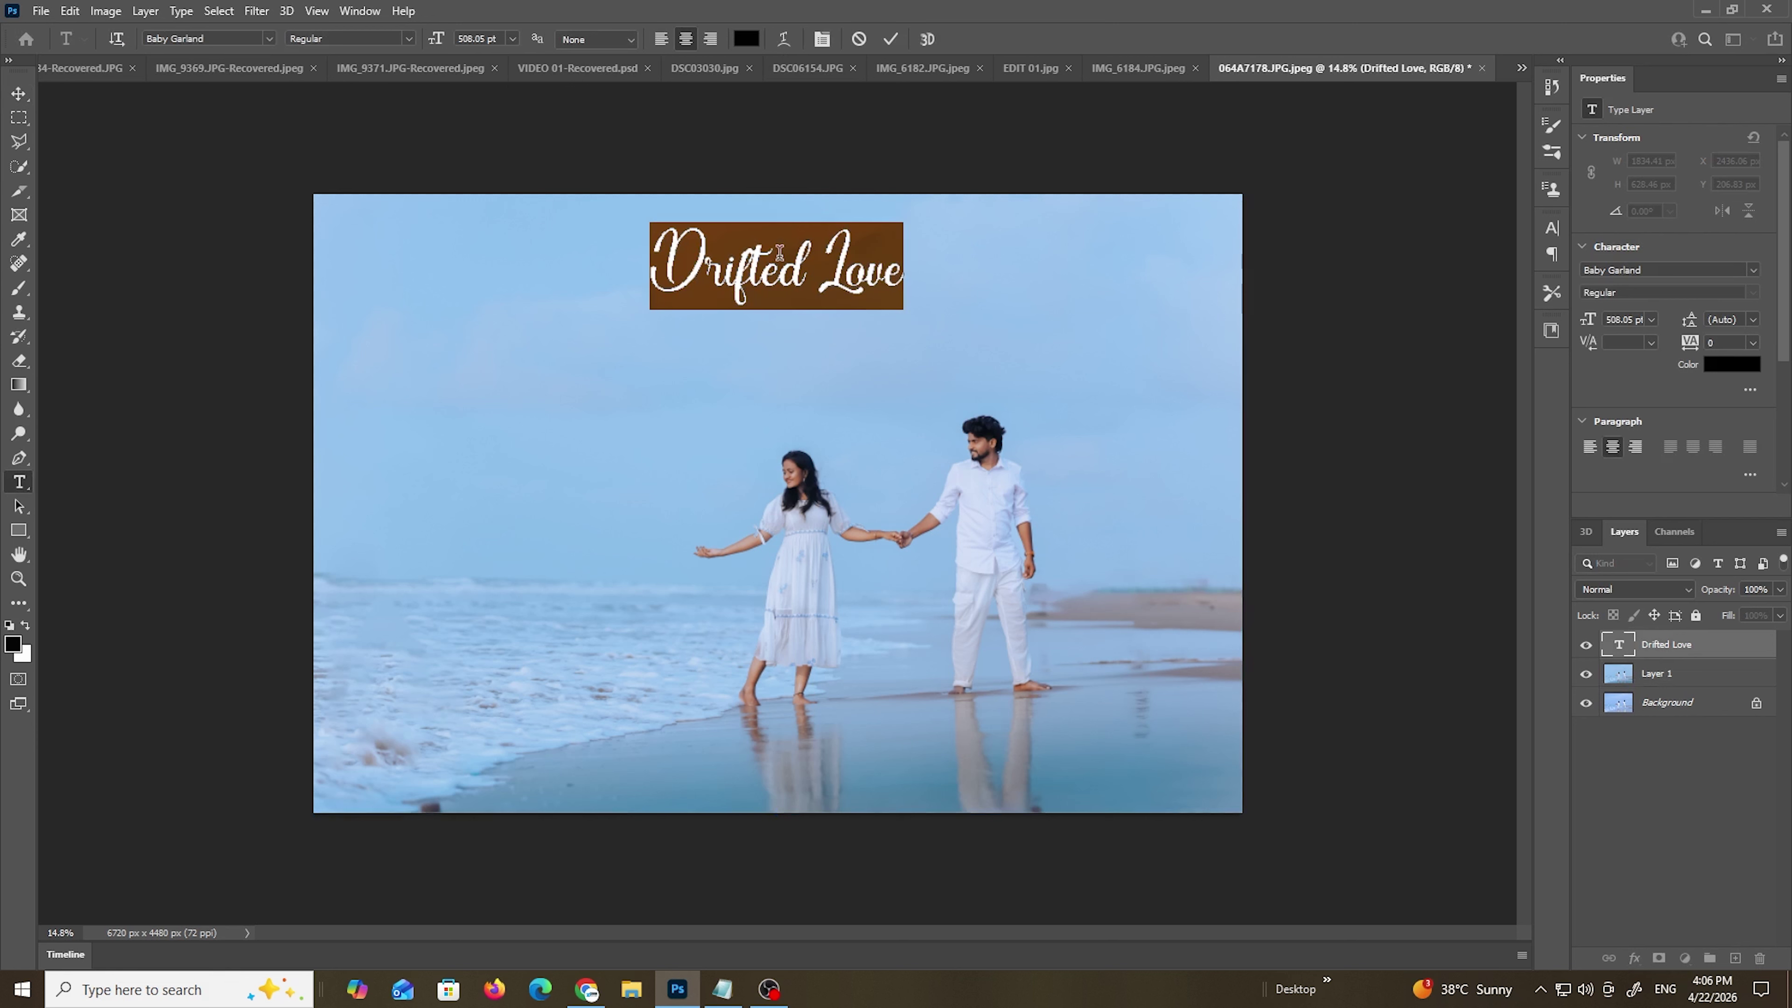
{"action": "left_click", "coordinate": [18, 93]}
{"action": "left_click_drag", "start_coordinate": [819, 271], "coordinate": [819, 276]}
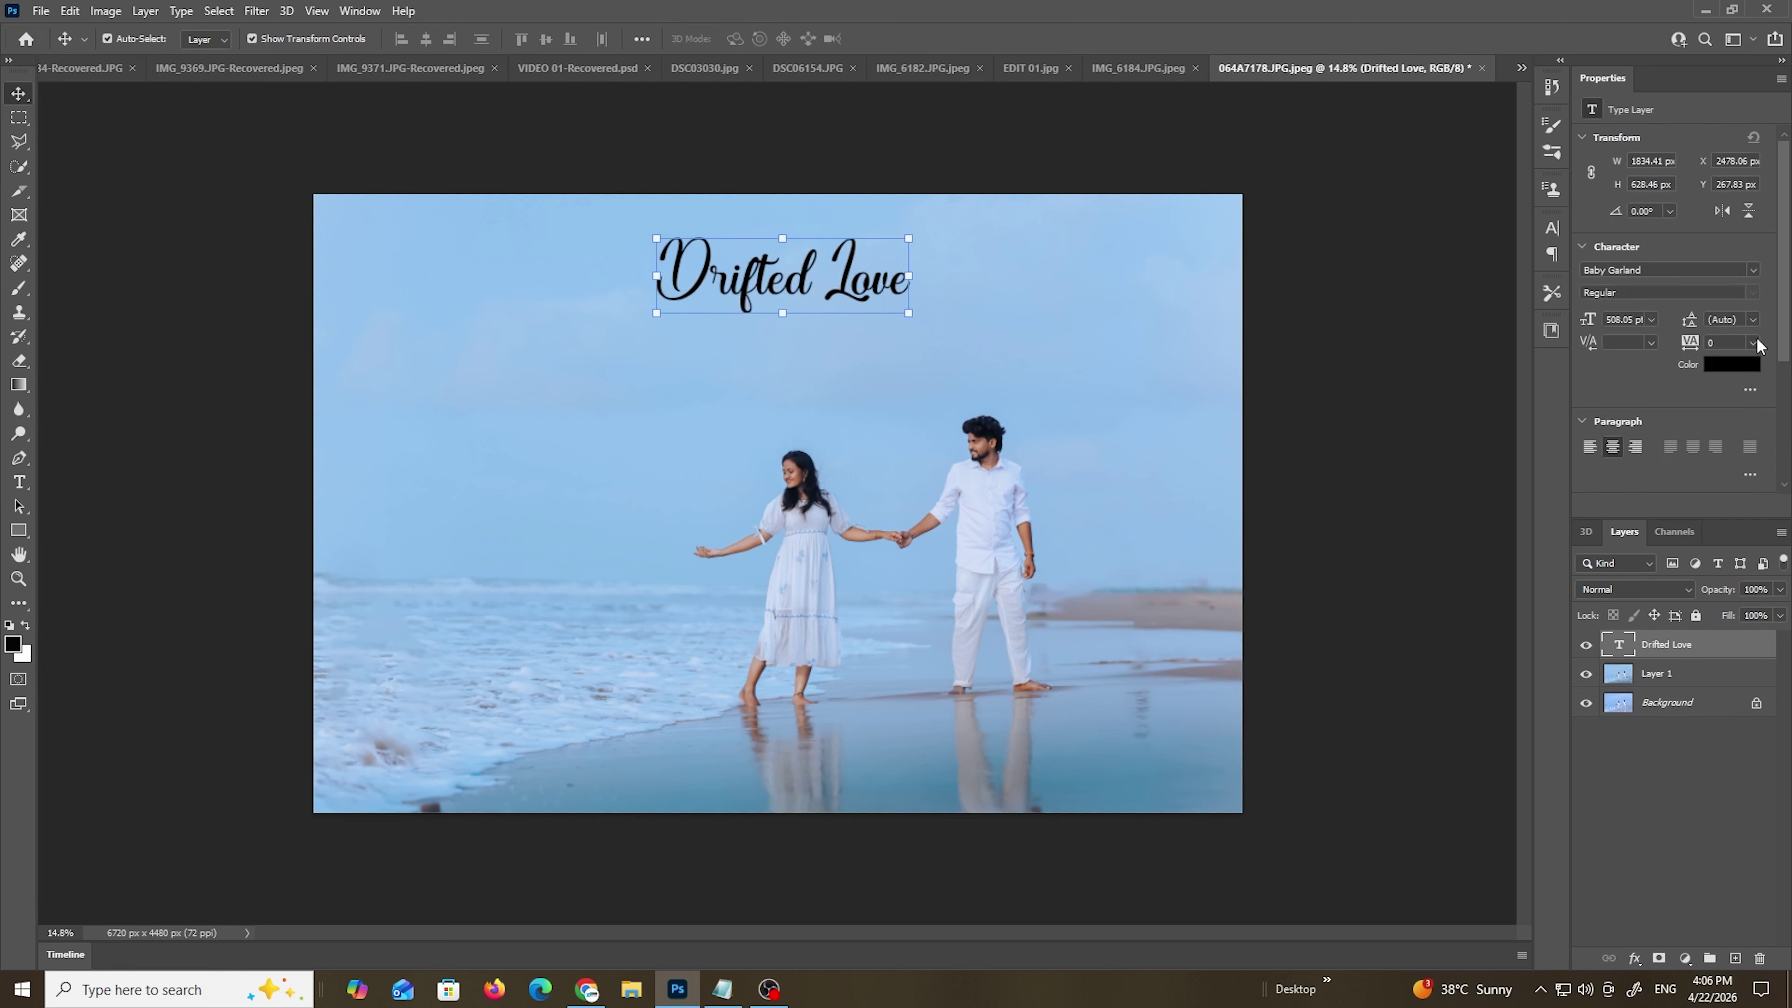
- Set the title's font to Darajat High and enlarge it to about 581 pt
{"action": "left_click", "coordinate": [1750, 271]}
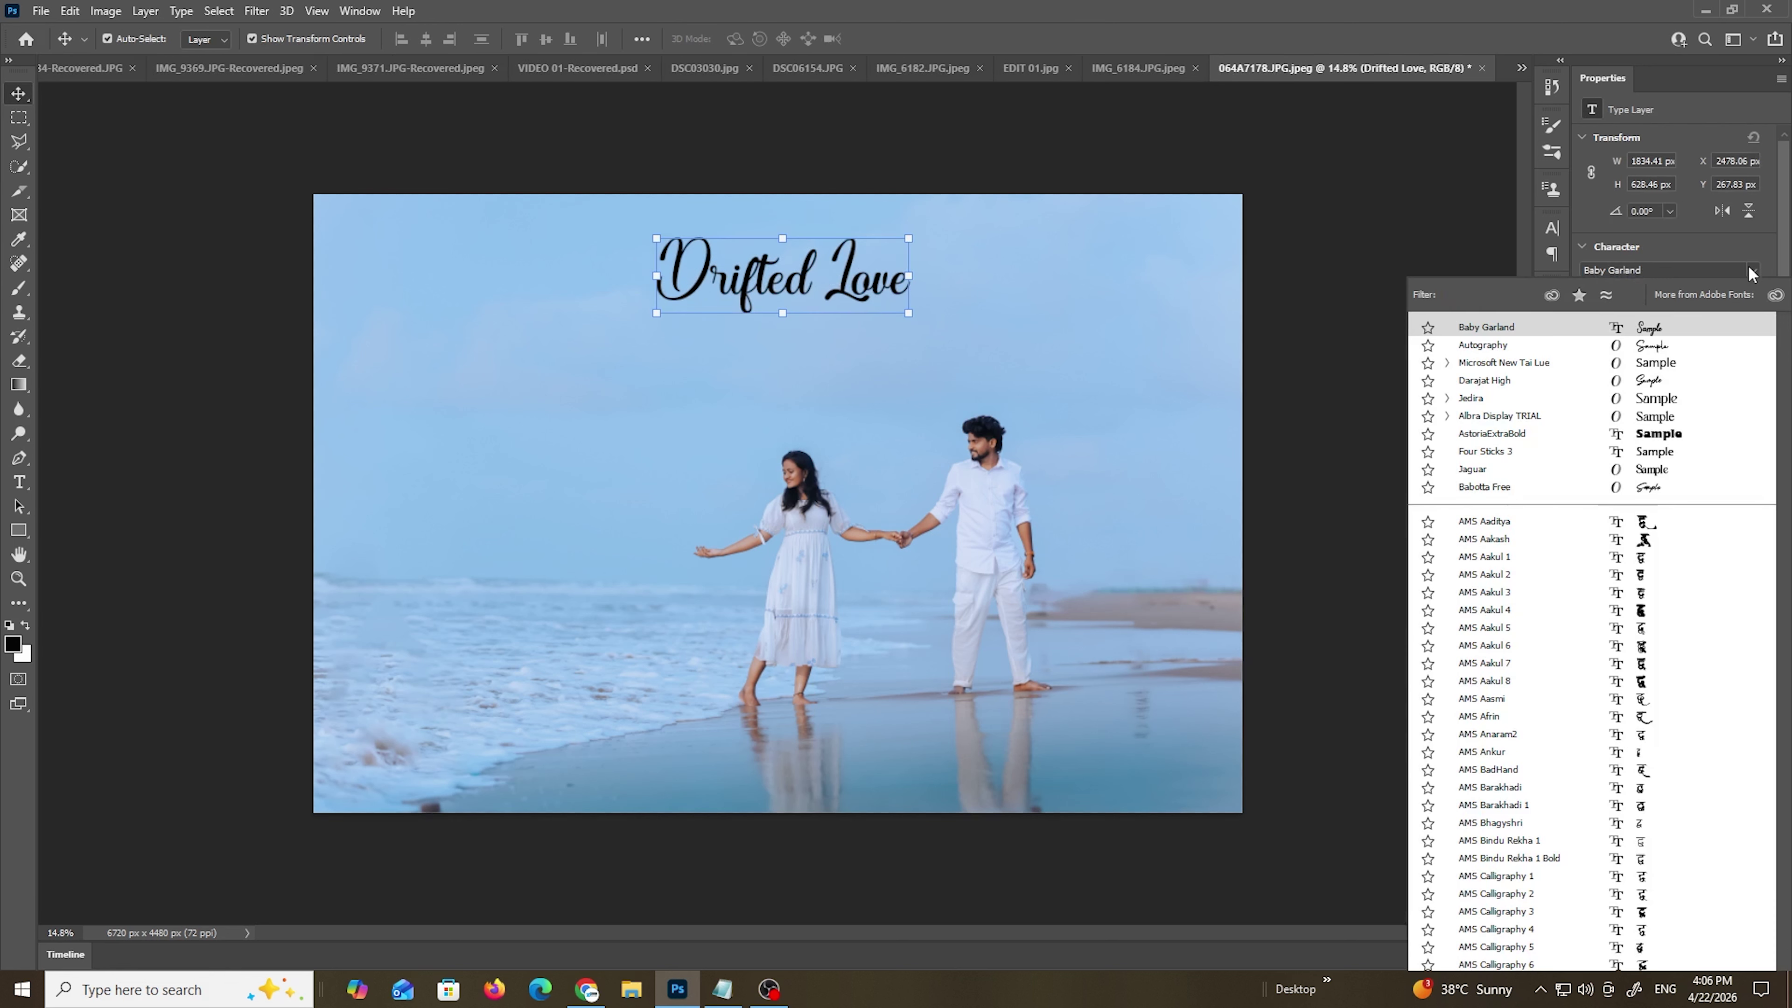
{"action": "left_click", "coordinate": [1666, 381]}
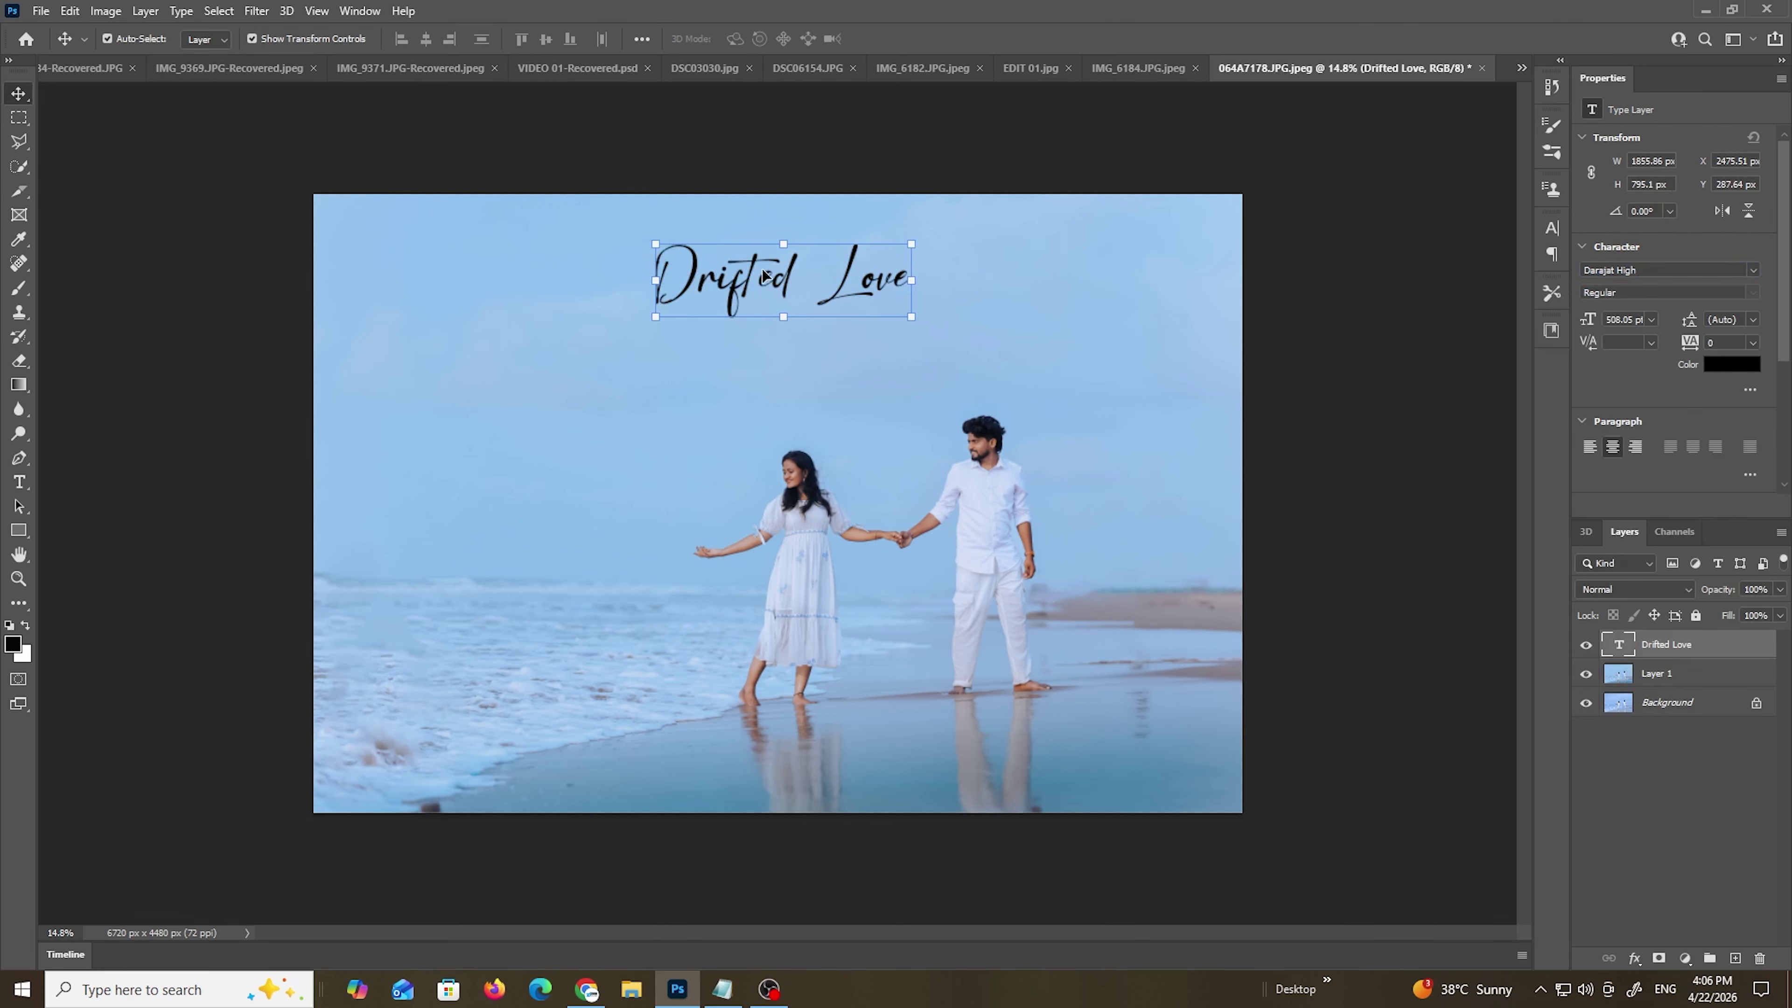
{"action": "left_click_drag", "start_coordinate": [783, 239], "coordinate": [784, 228]}
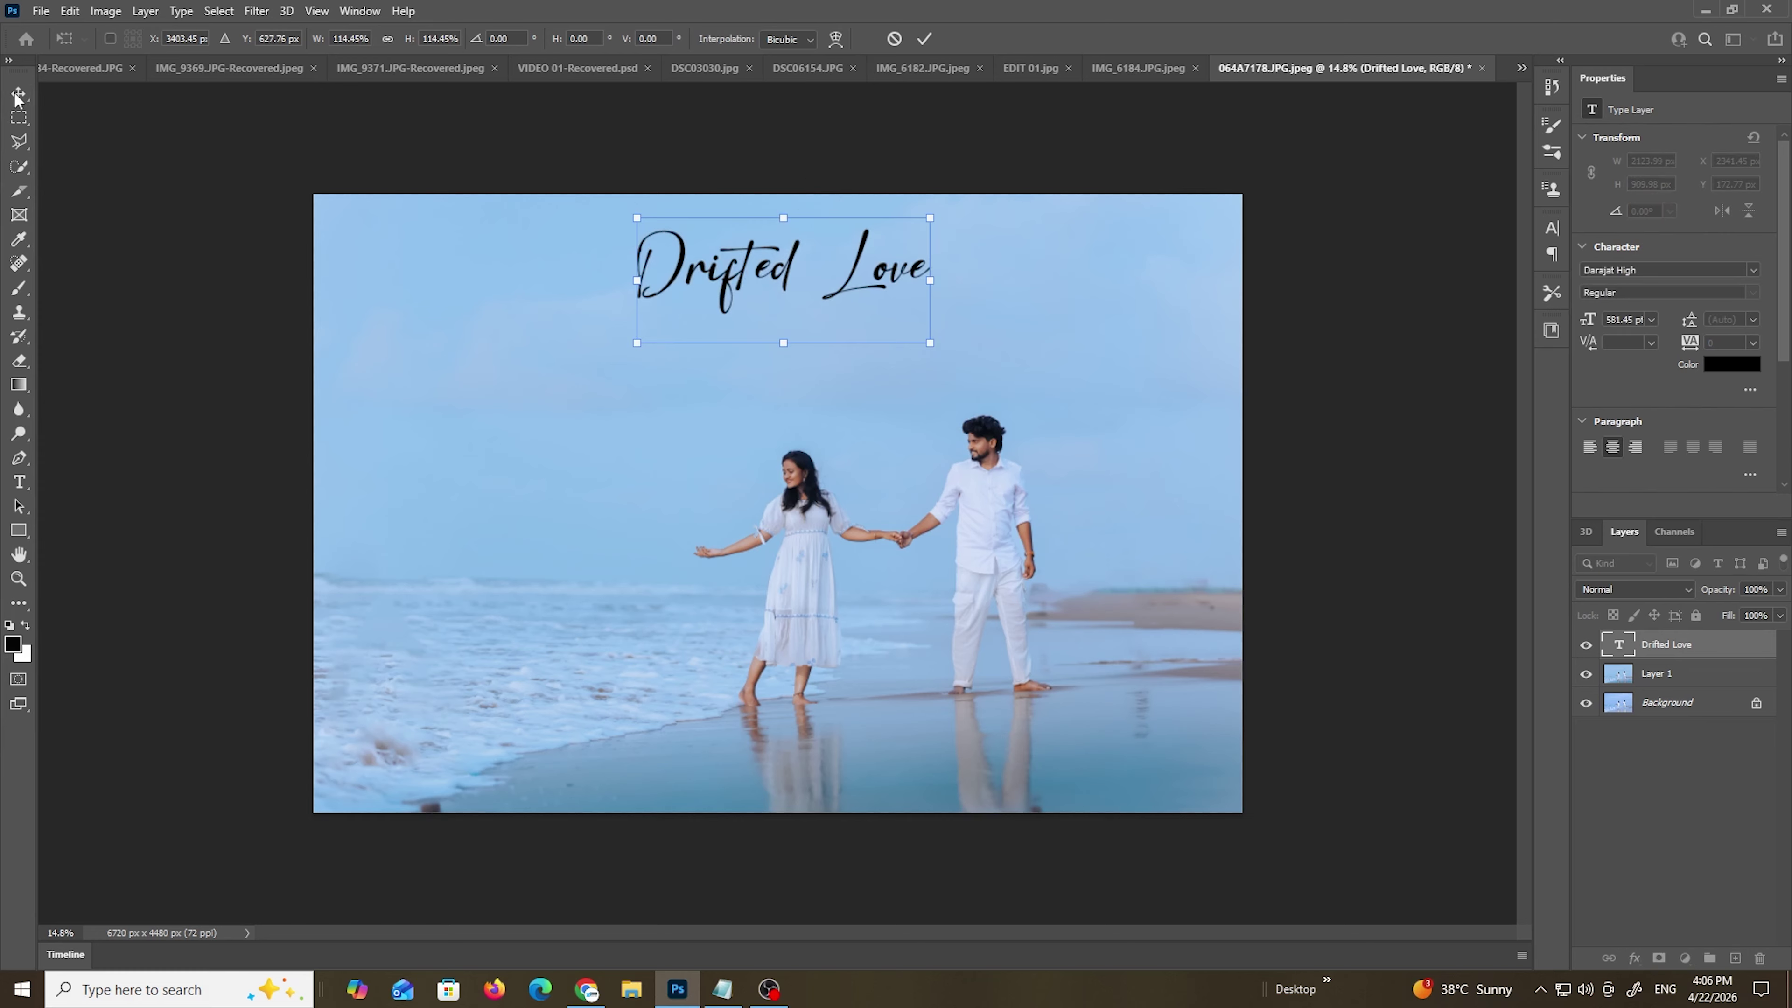
{"action": "left_click", "coordinate": [691, 122]}
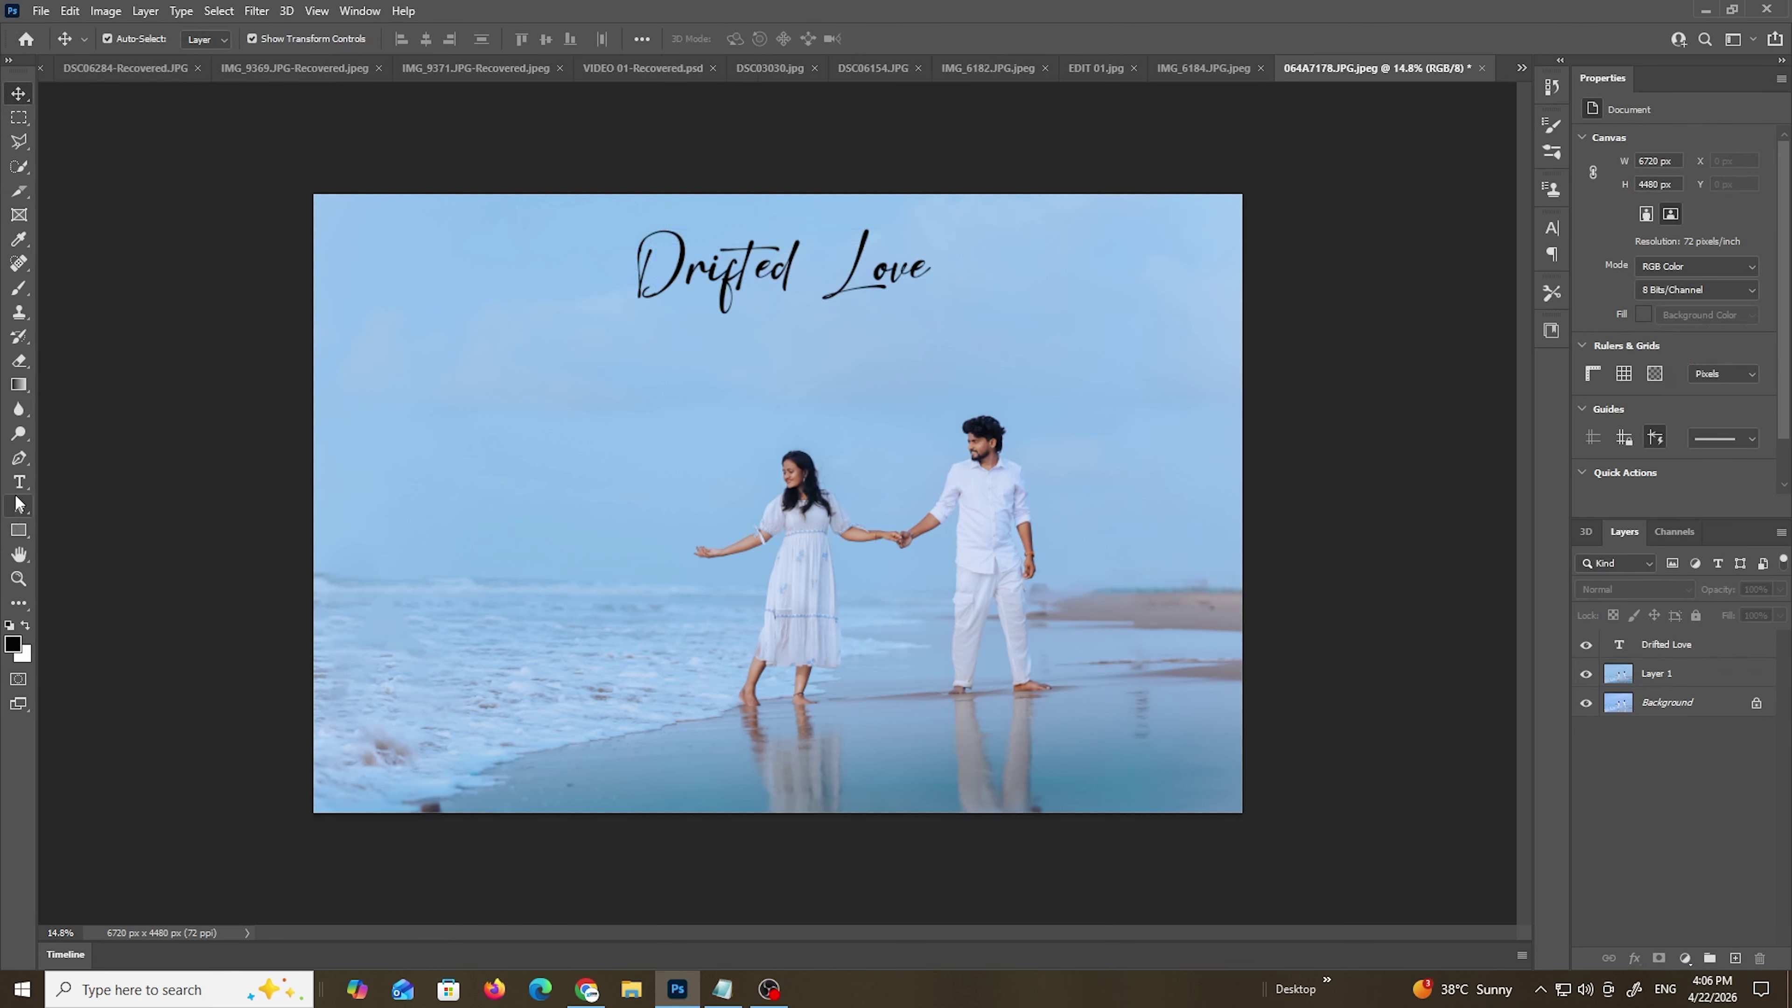
- Start a second text layer over the sea beside the woman and copy the sentence below the title from the Notepad note
{"action": "left_click", "coordinate": [19, 482]}
{"action": "left_click", "coordinate": [561, 492]}
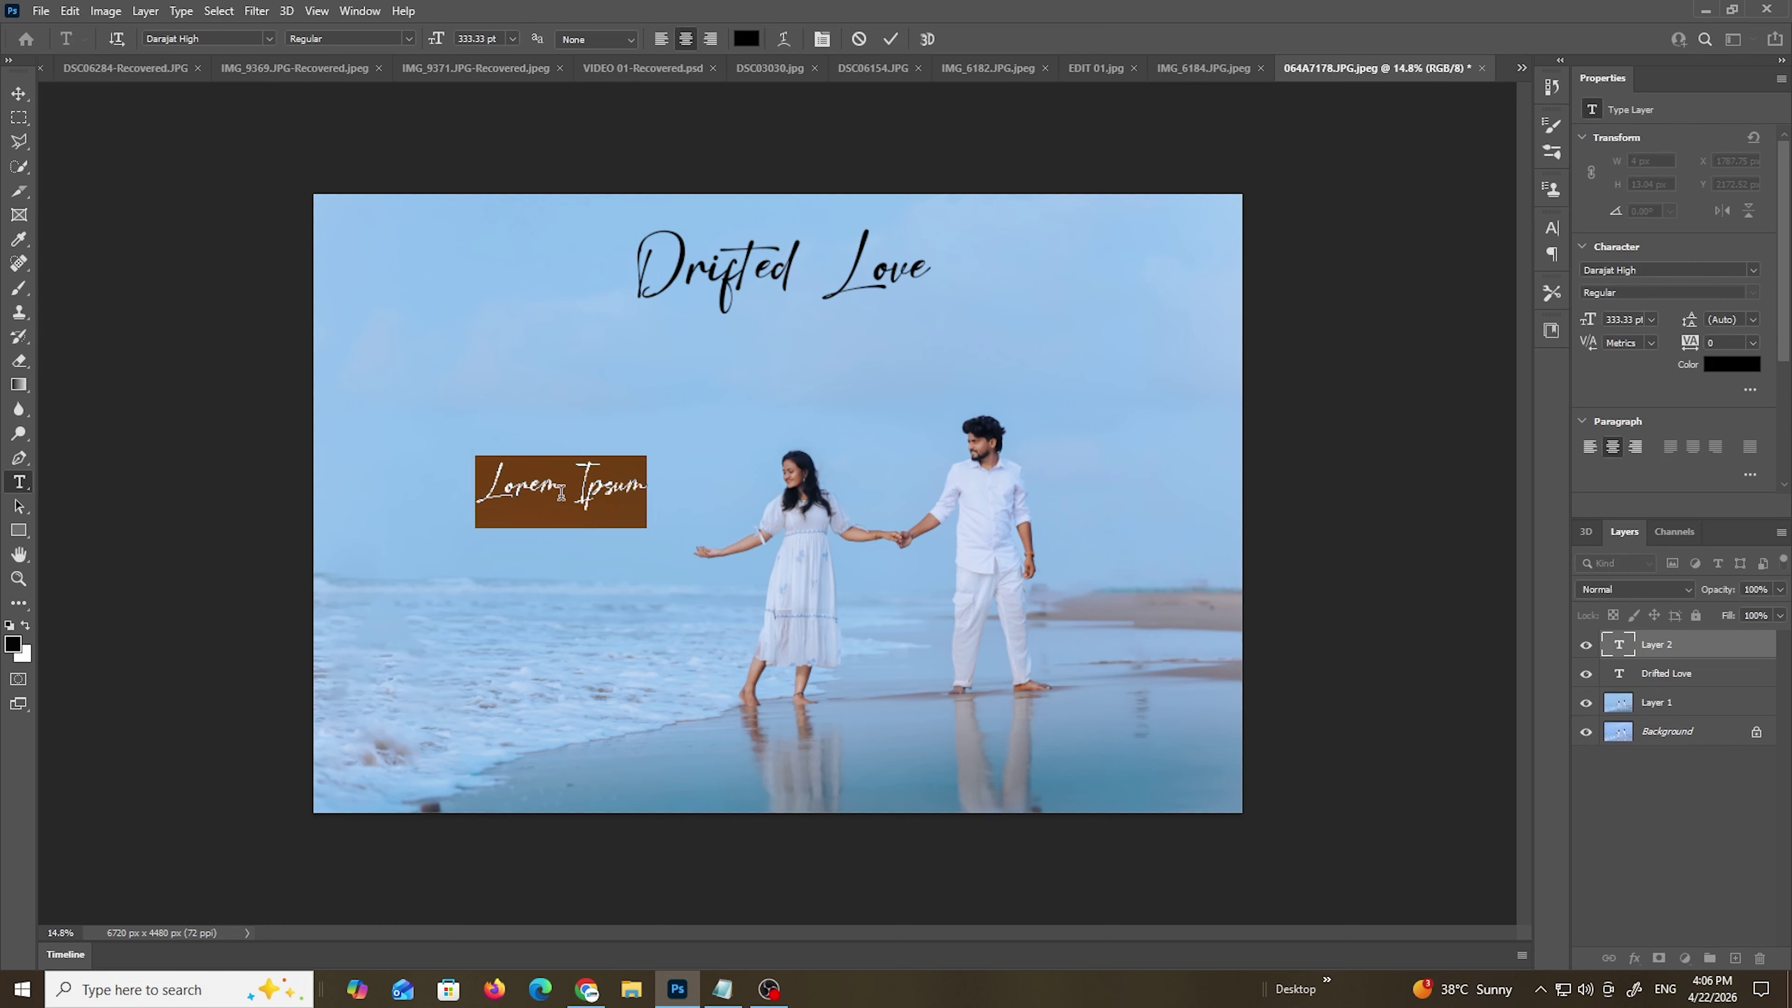
{"action": "left_click", "coordinate": [722, 988]}
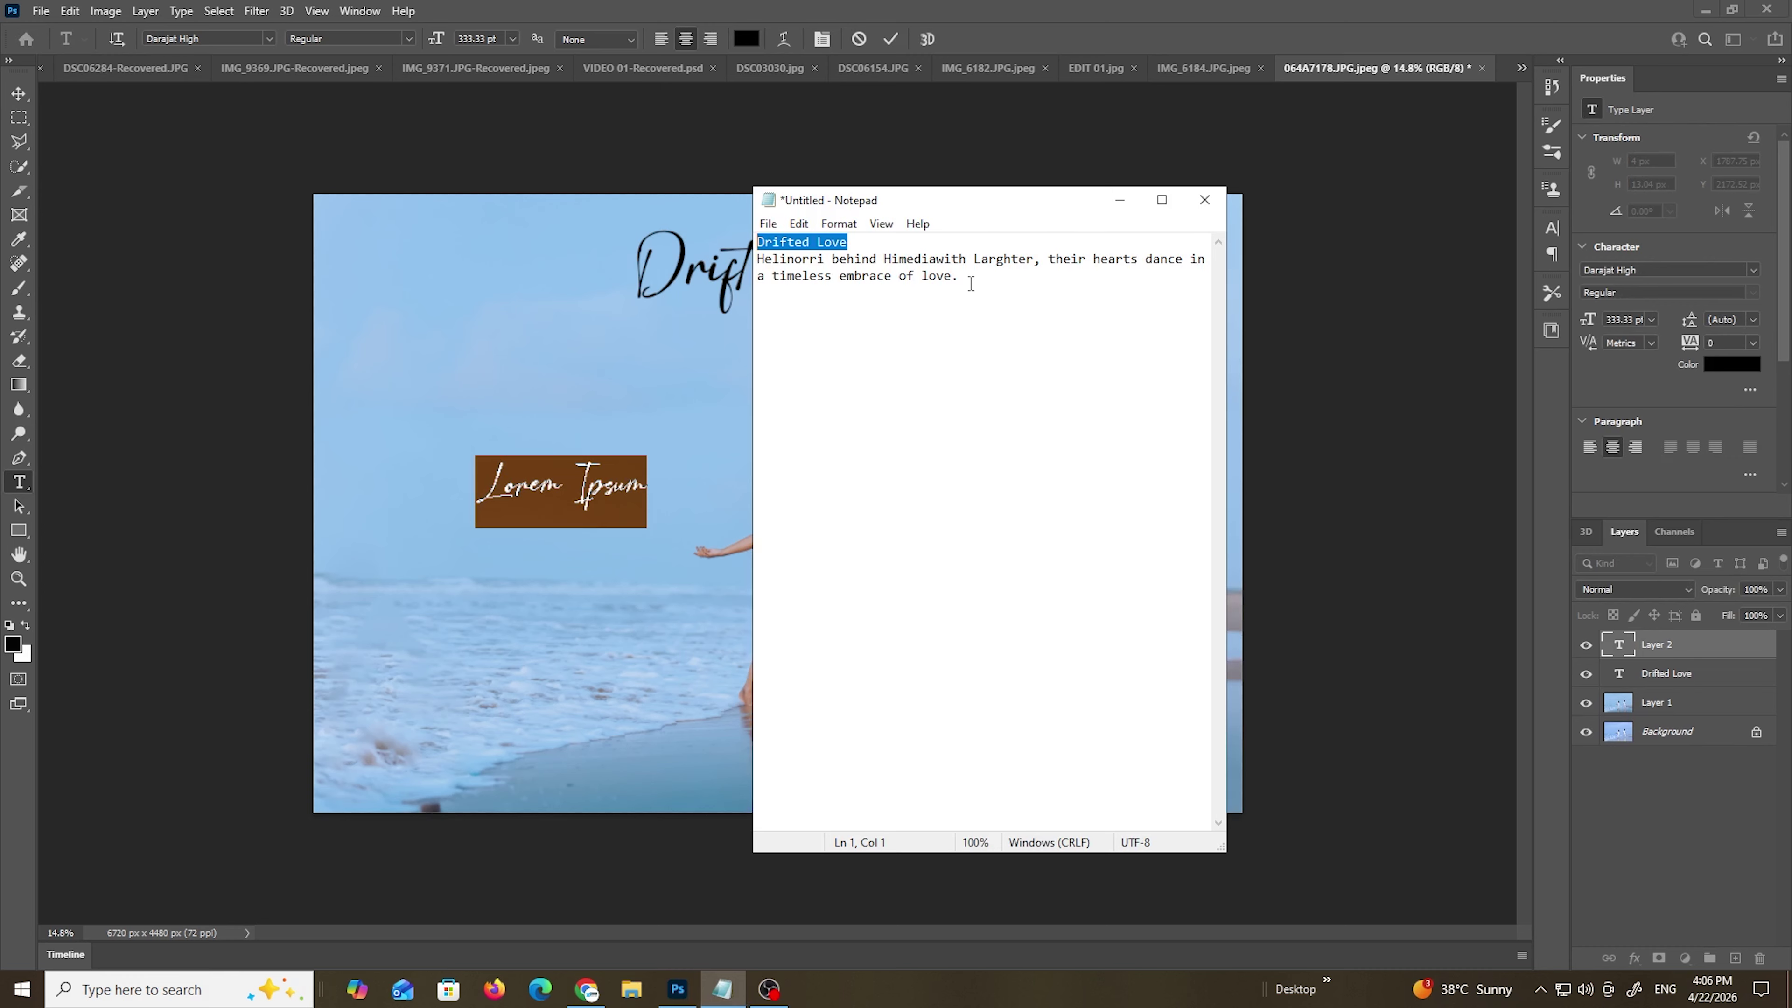
{"action": "left_click_drag", "start_coordinate": [971, 283], "coordinate": [755, 260]}
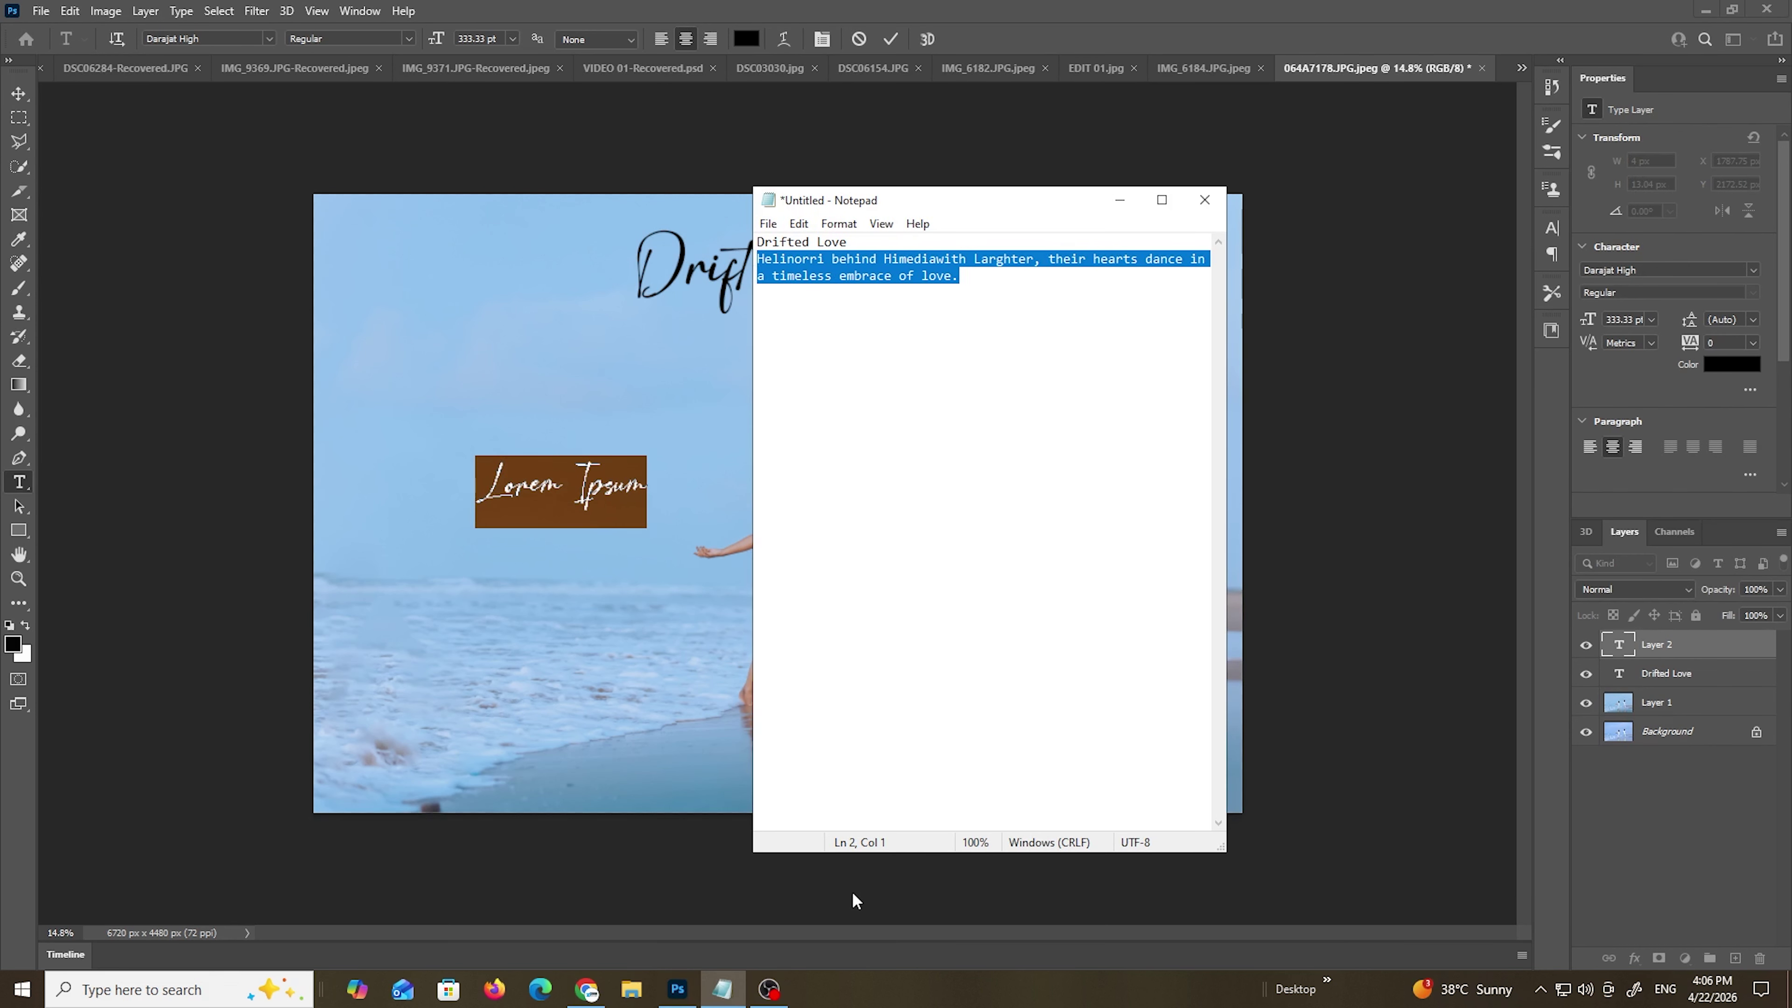
- Back in Photoshop, replace the placeholder with the copied sentence and move the text so its beginning lies within the photo
{"action": "left_click", "coordinate": [675, 989]}
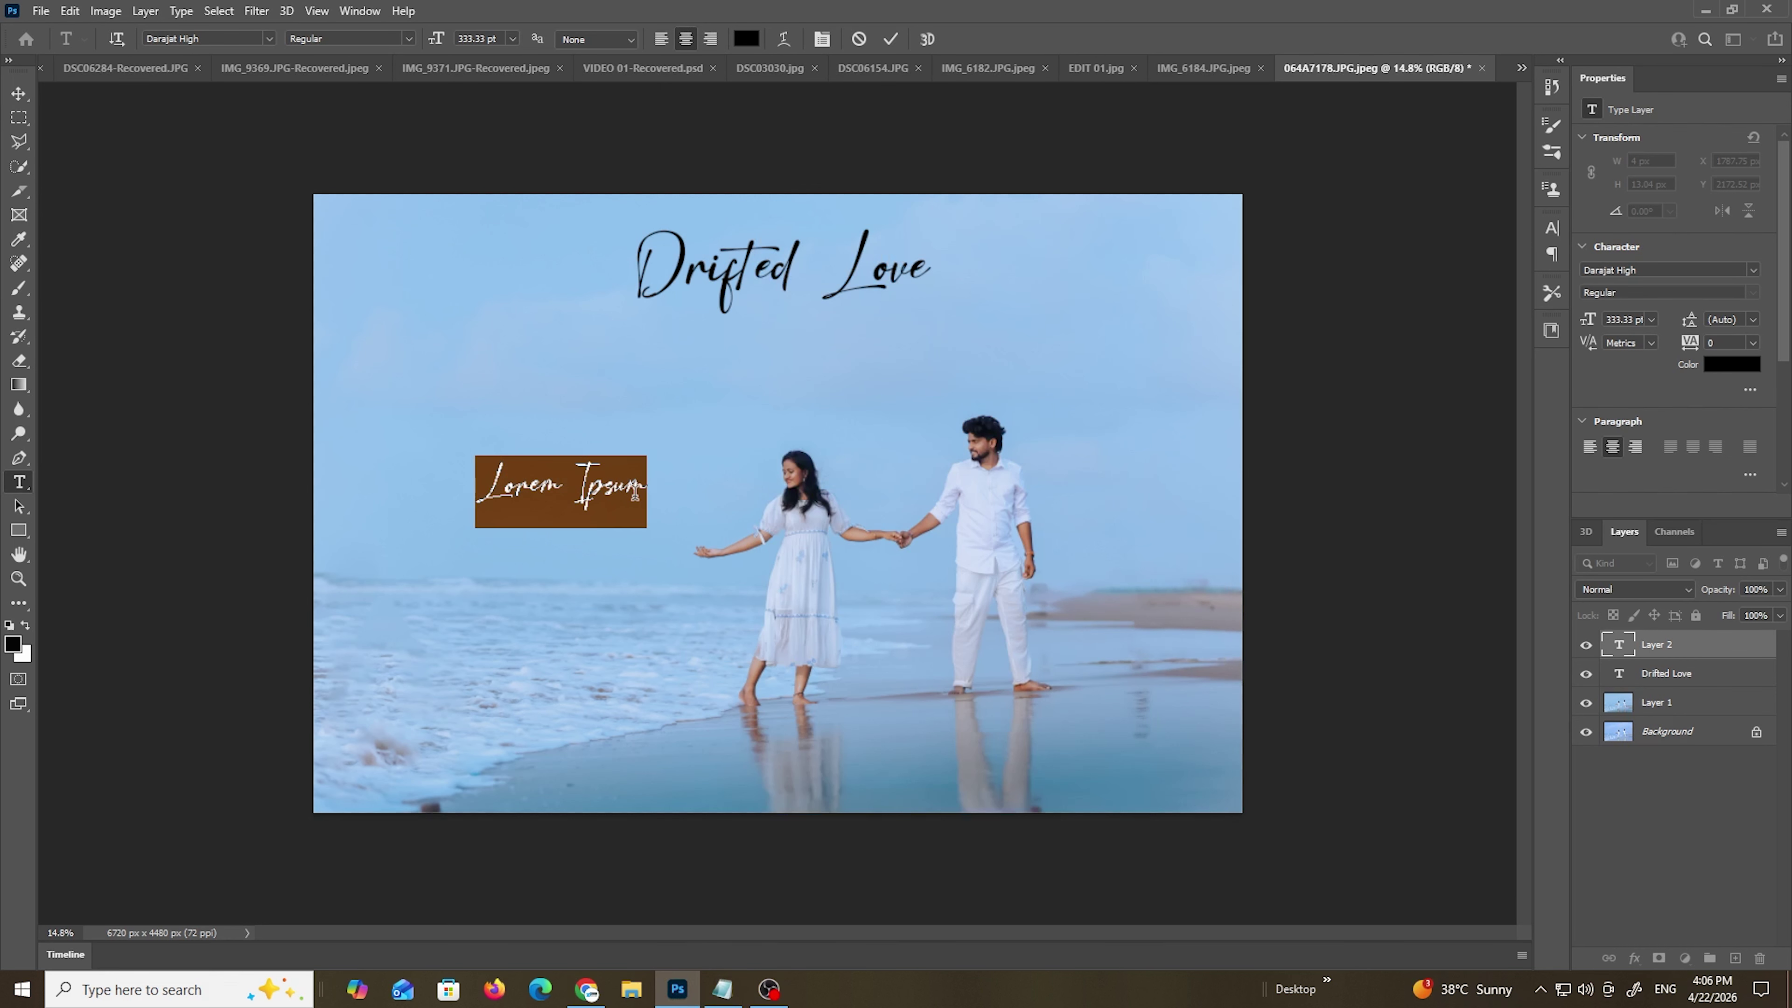
{"action": "key", "text": "ctrl+v"}
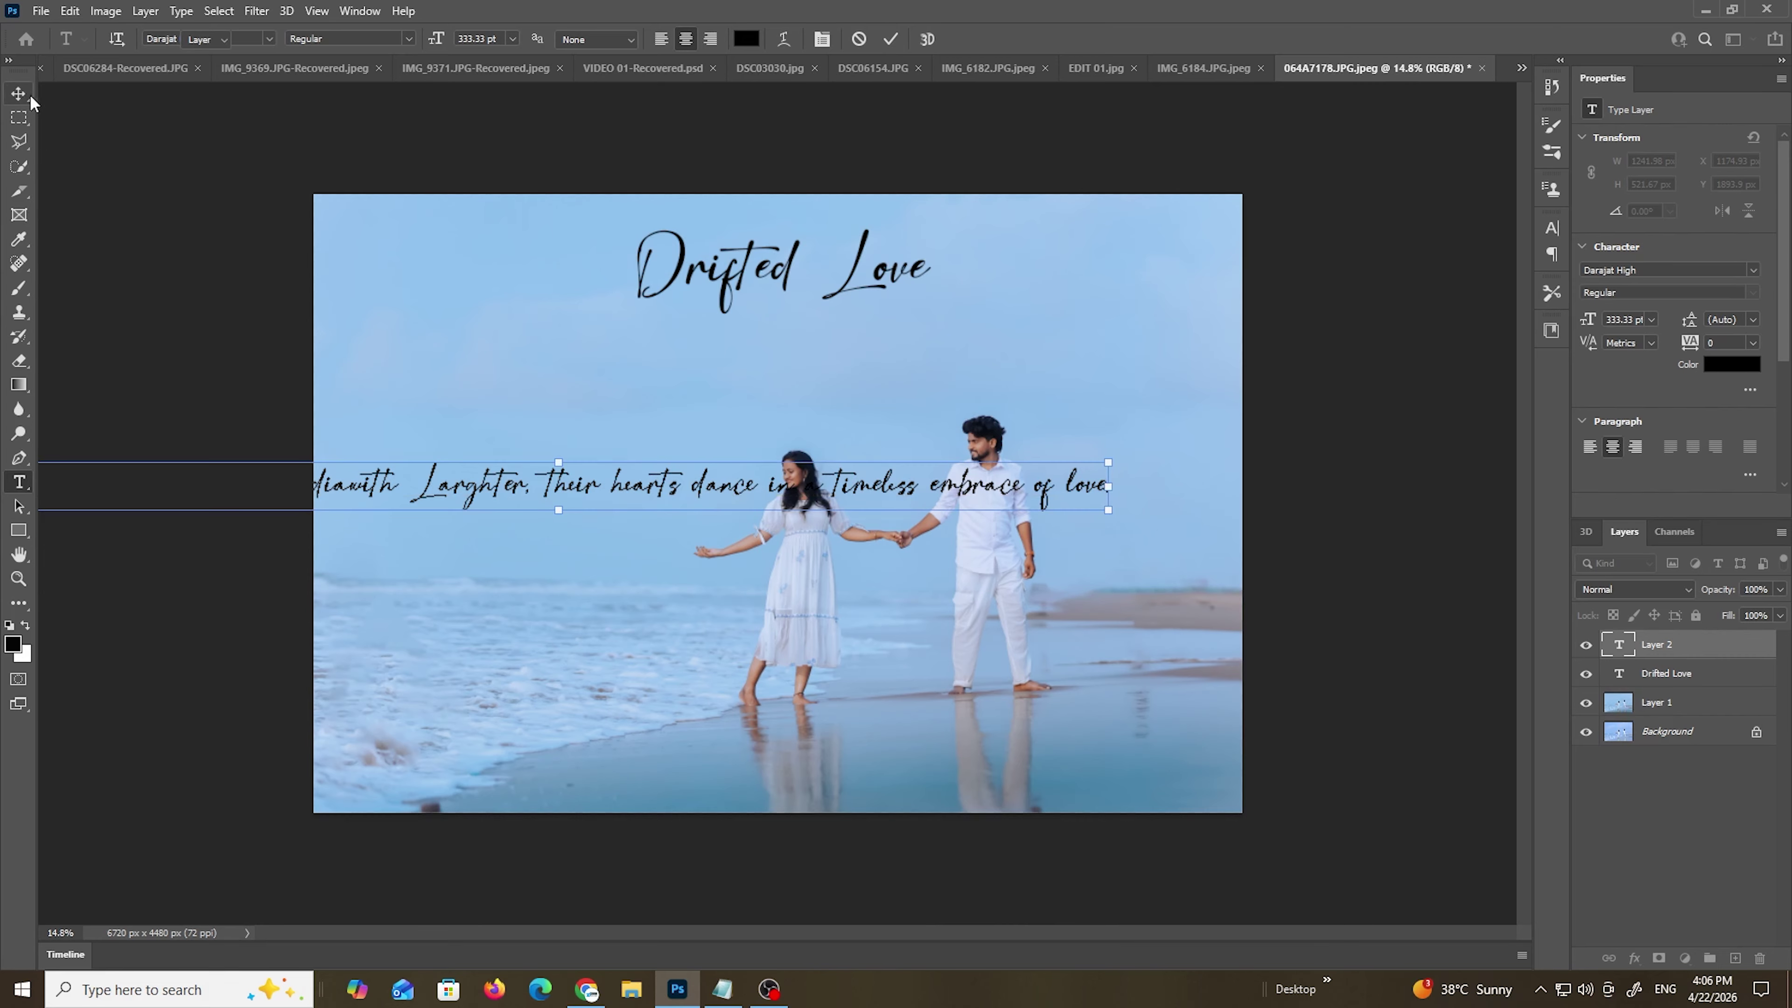
{"action": "left_click", "coordinate": [20, 94]}
{"action": "left_click_drag", "start_coordinate": [529, 495], "coordinate": [860, 487]}
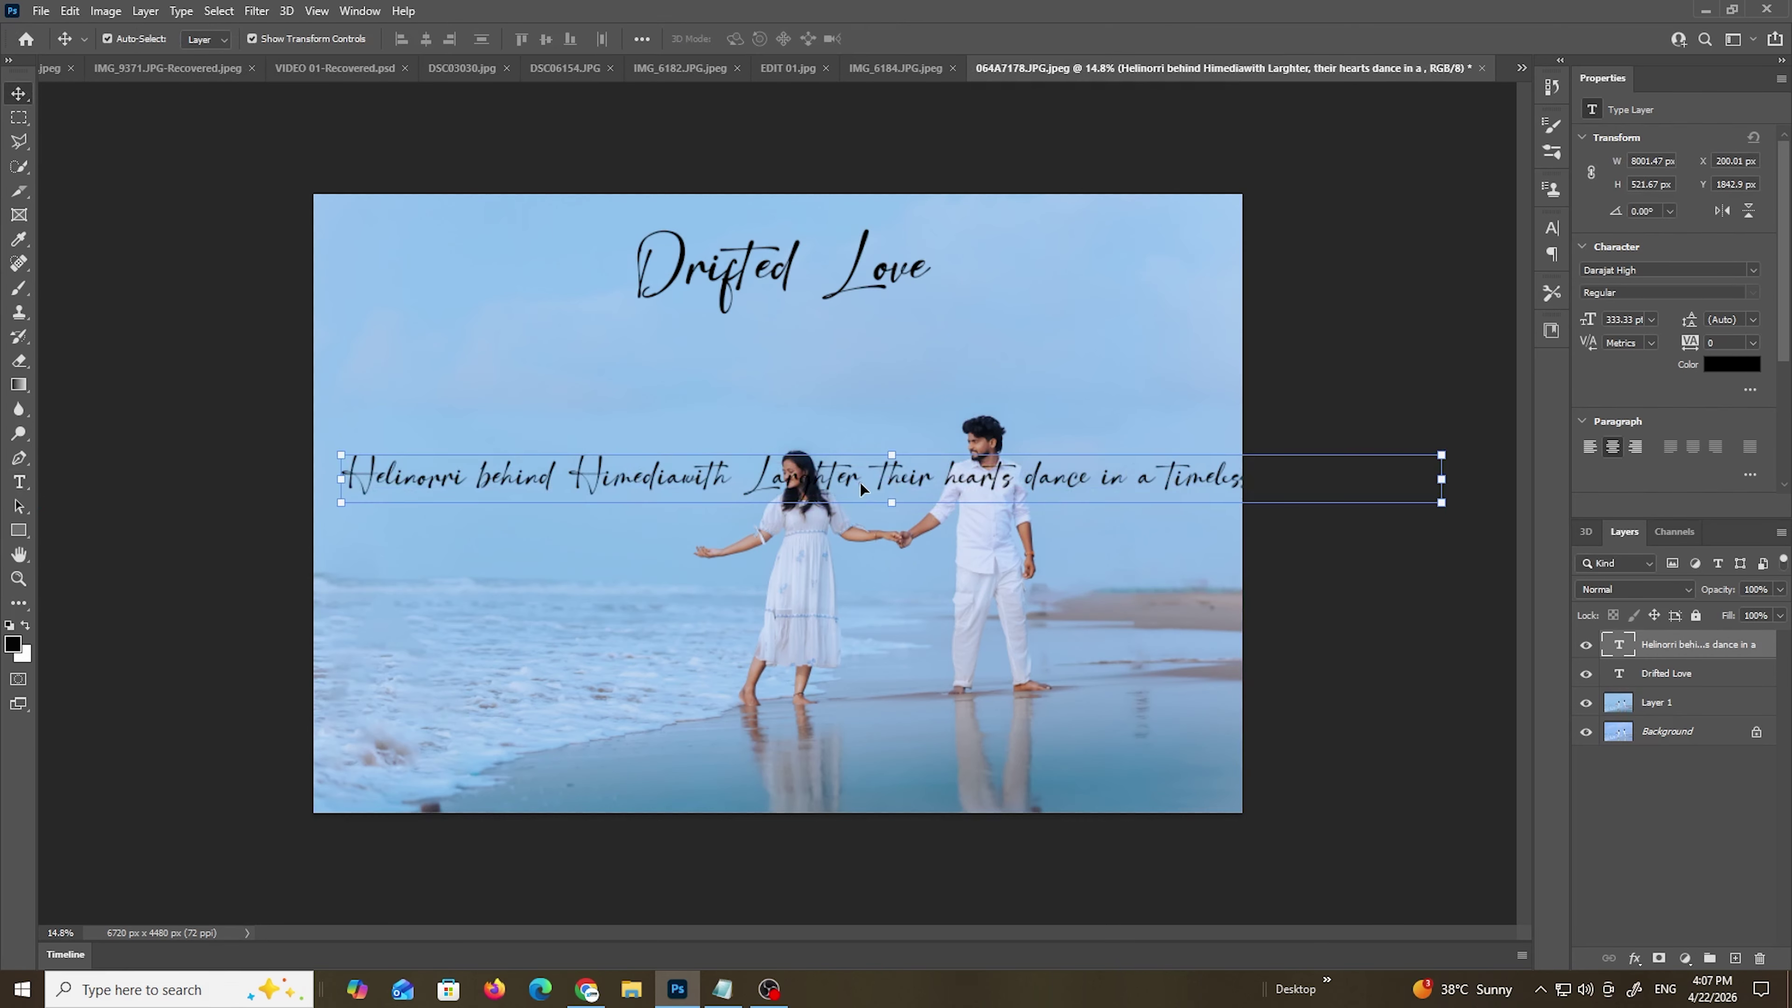
- Break the sentence into two lines after "Larghter," and center the text block beneath the title
{"action": "left_click", "coordinate": [19, 482]}
{"action": "left_click", "coordinate": [877, 474]}
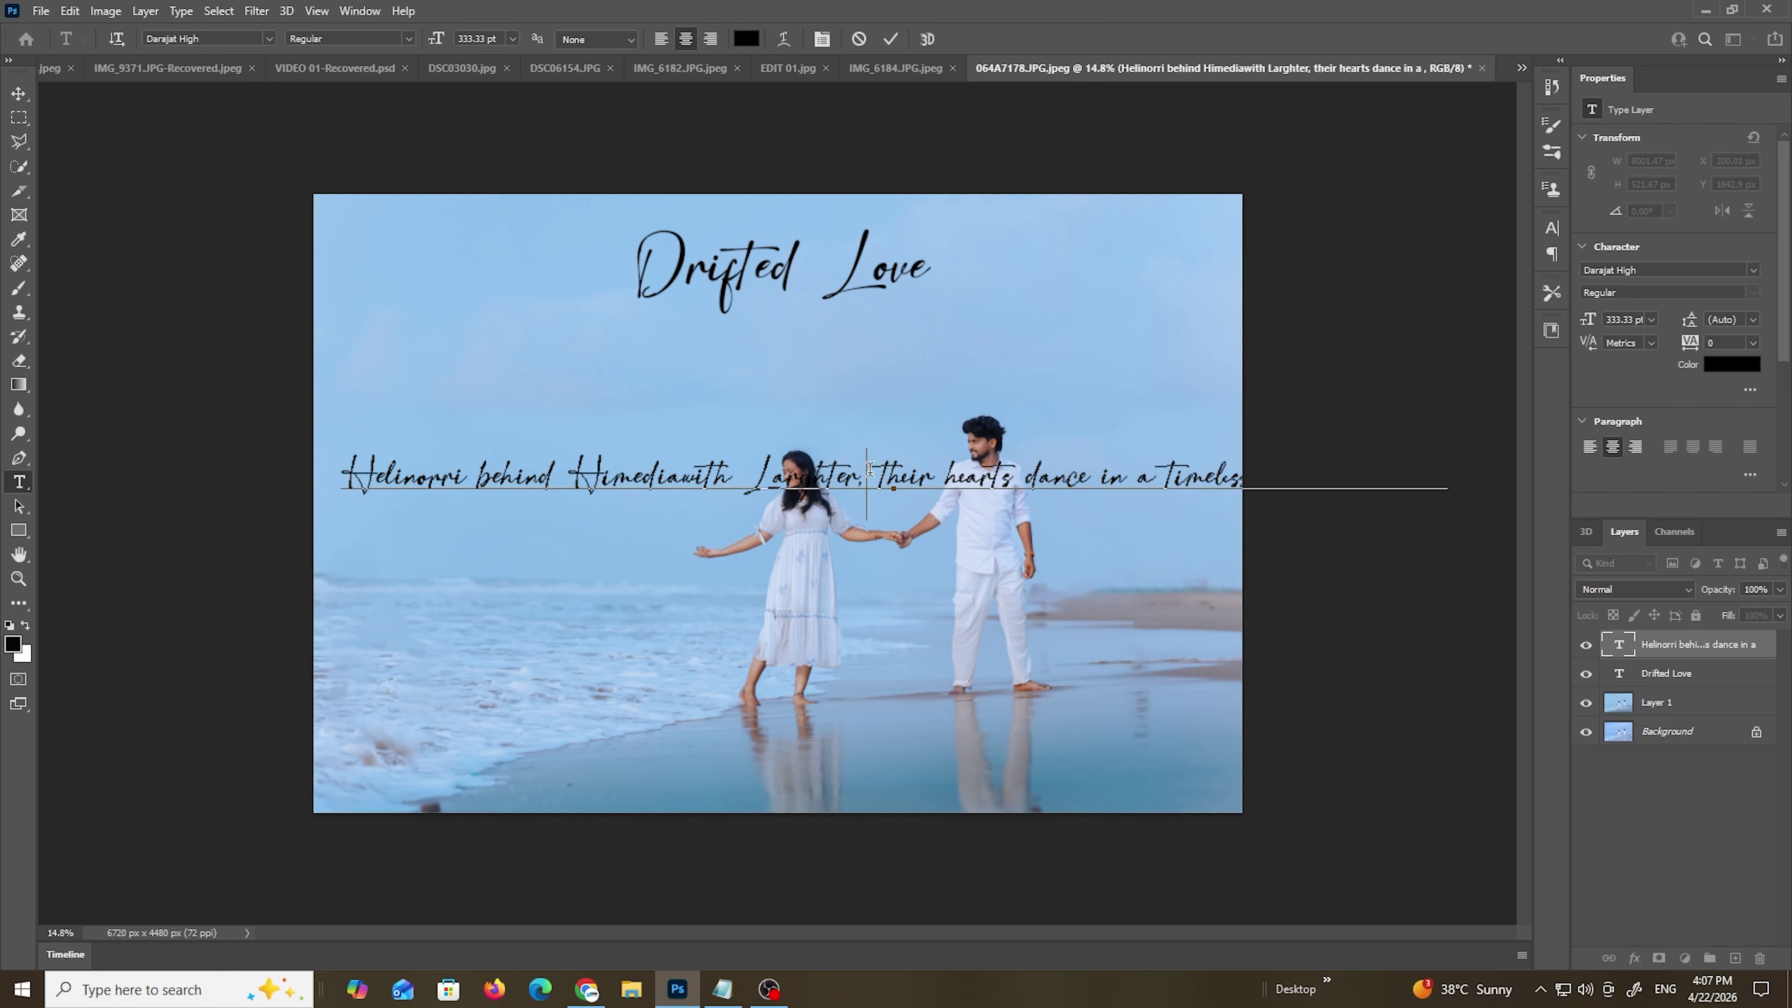
{"action": "key", "text": "Return"}
{"action": "left_click", "coordinate": [19, 93]}
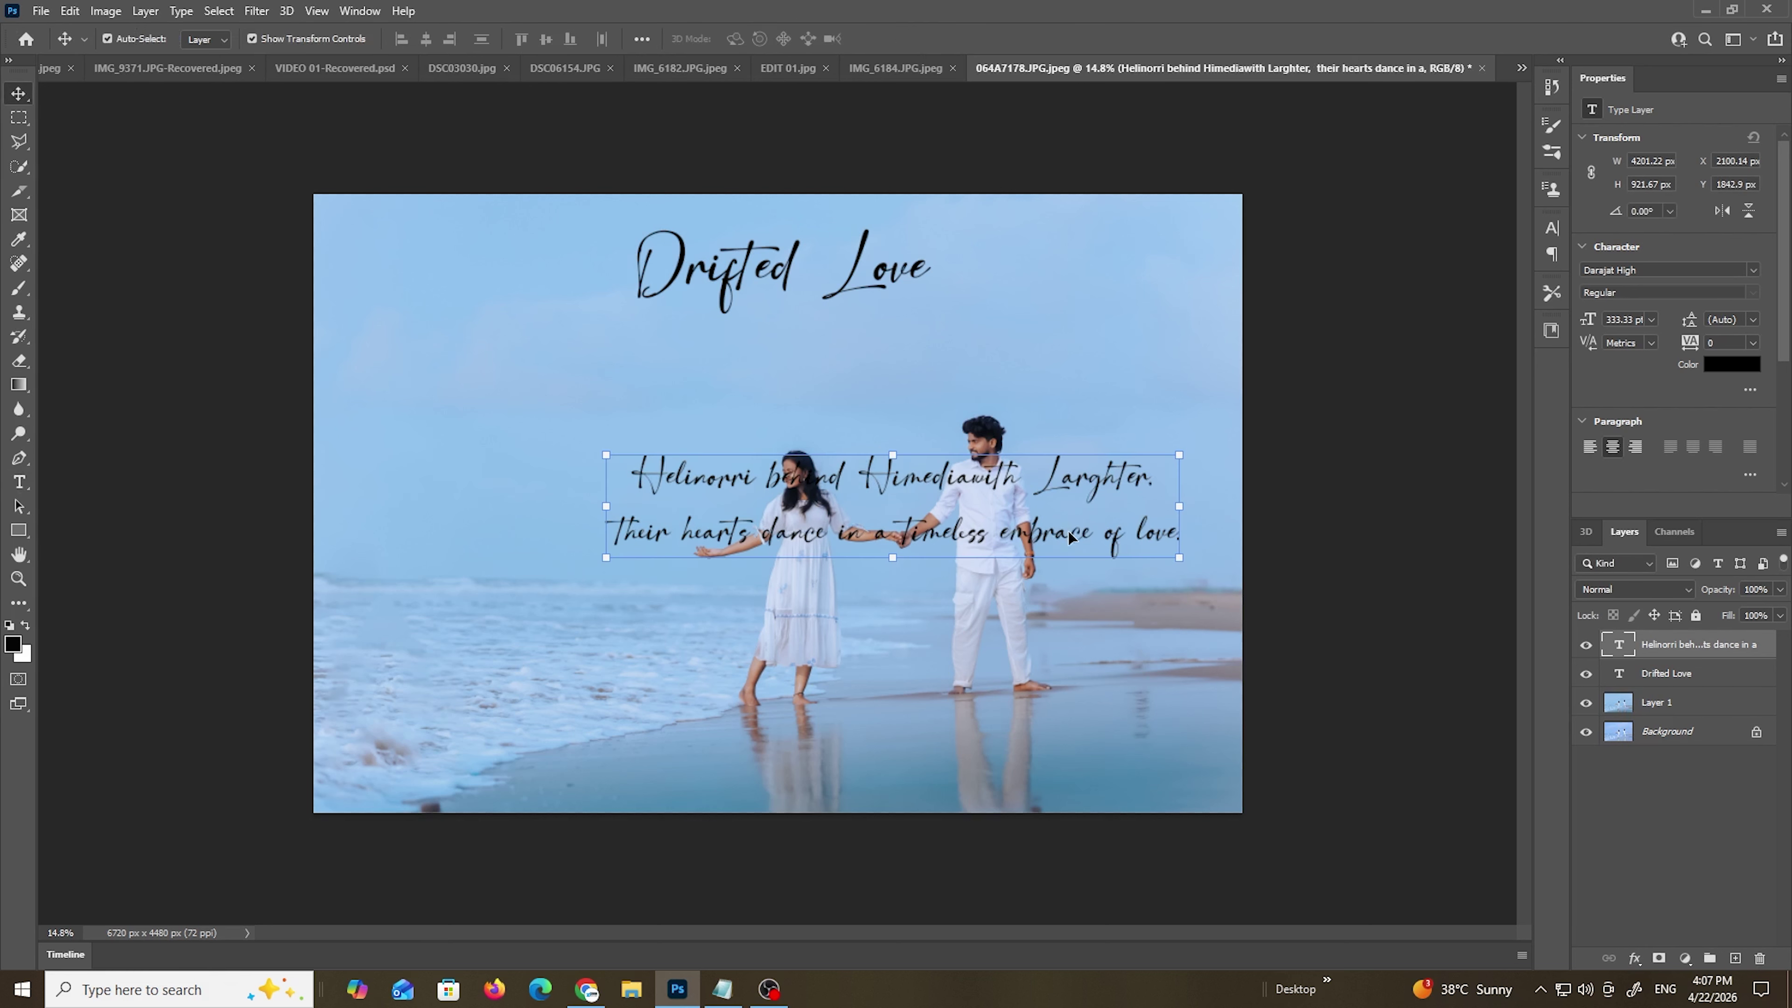
{"action": "left_click_drag", "start_coordinate": [1069, 538], "coordinate": [954, 423]}
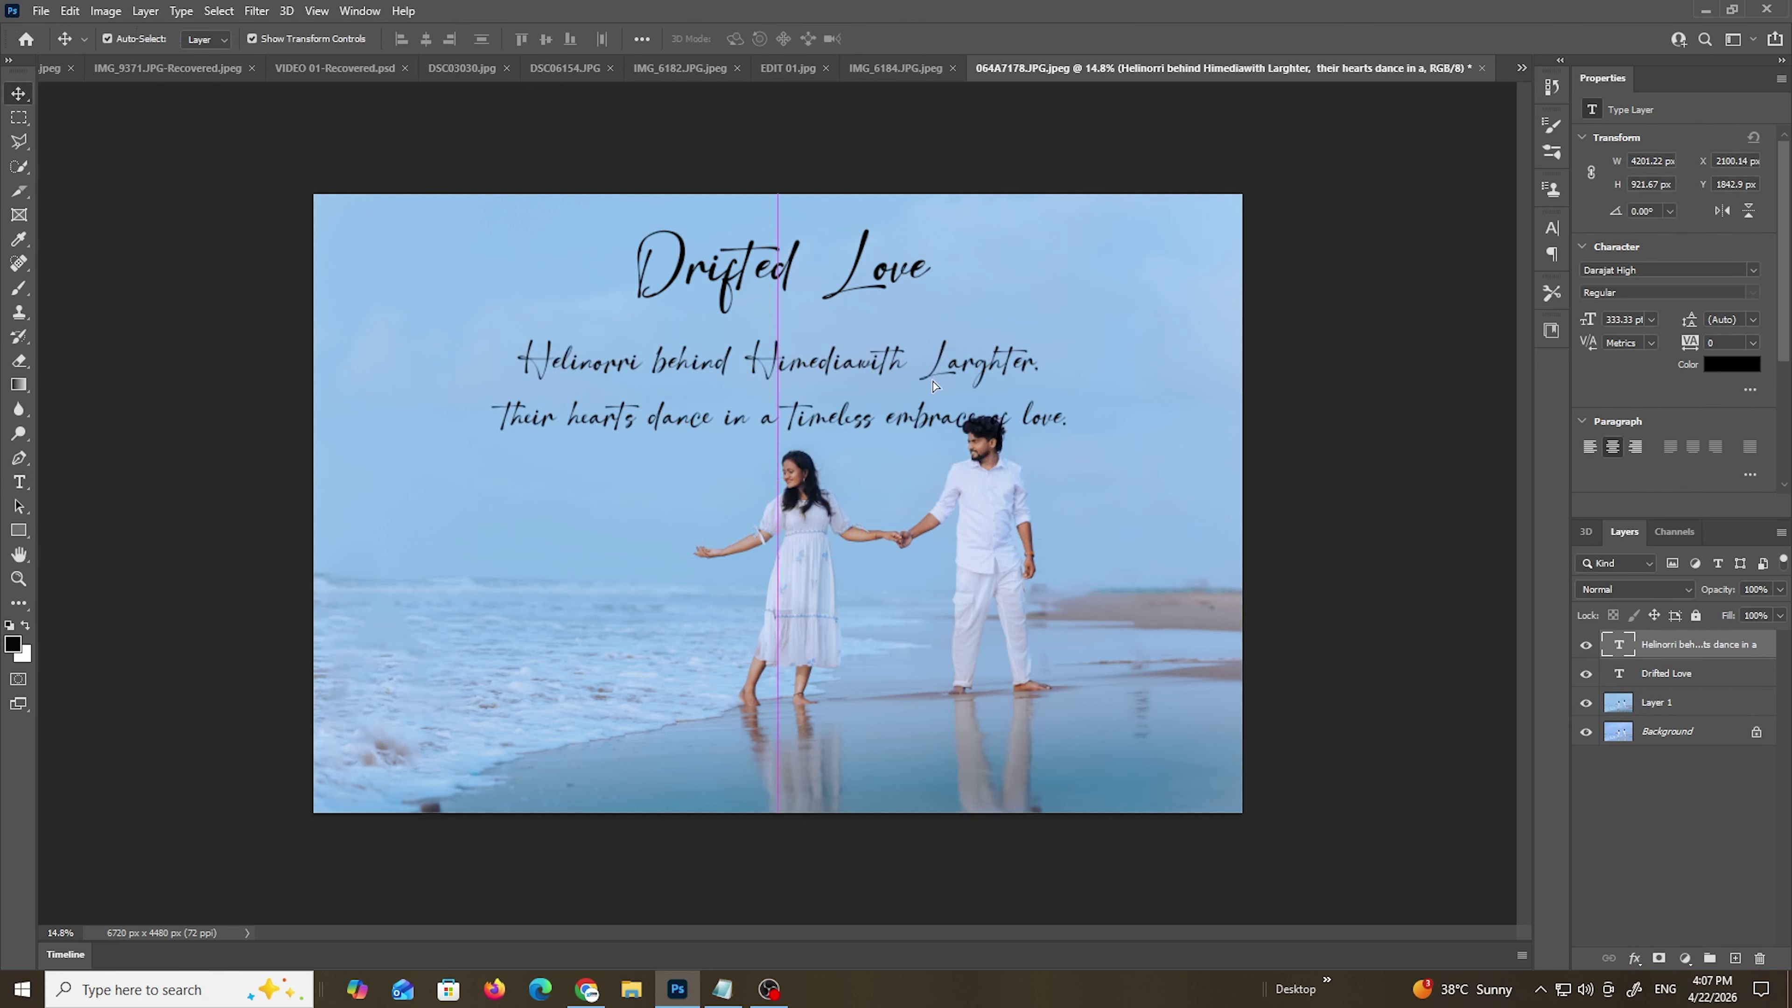
- Set the two-line text's font to Microsoft New Tai Lue and shrink it to about 83 pt just below the title
{"action": "left_click", "coordinate": [1753, 270]}
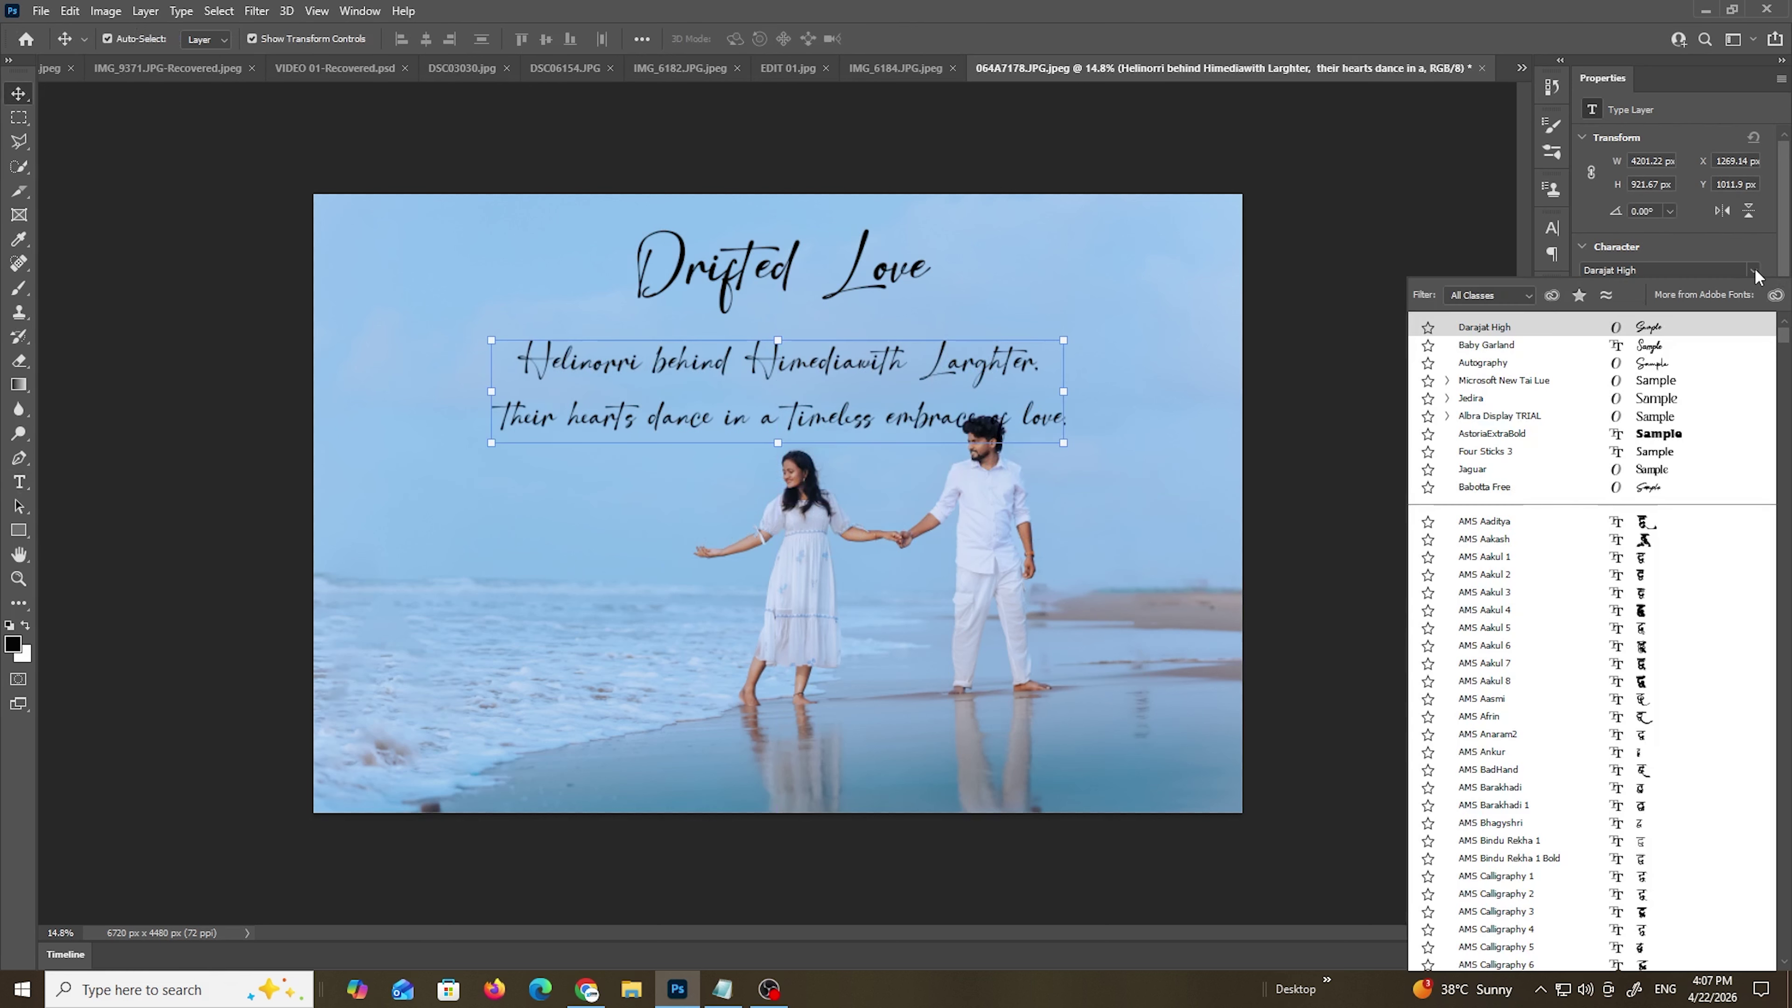
{"action": "left_click", "coordinate": [1655, 381]}
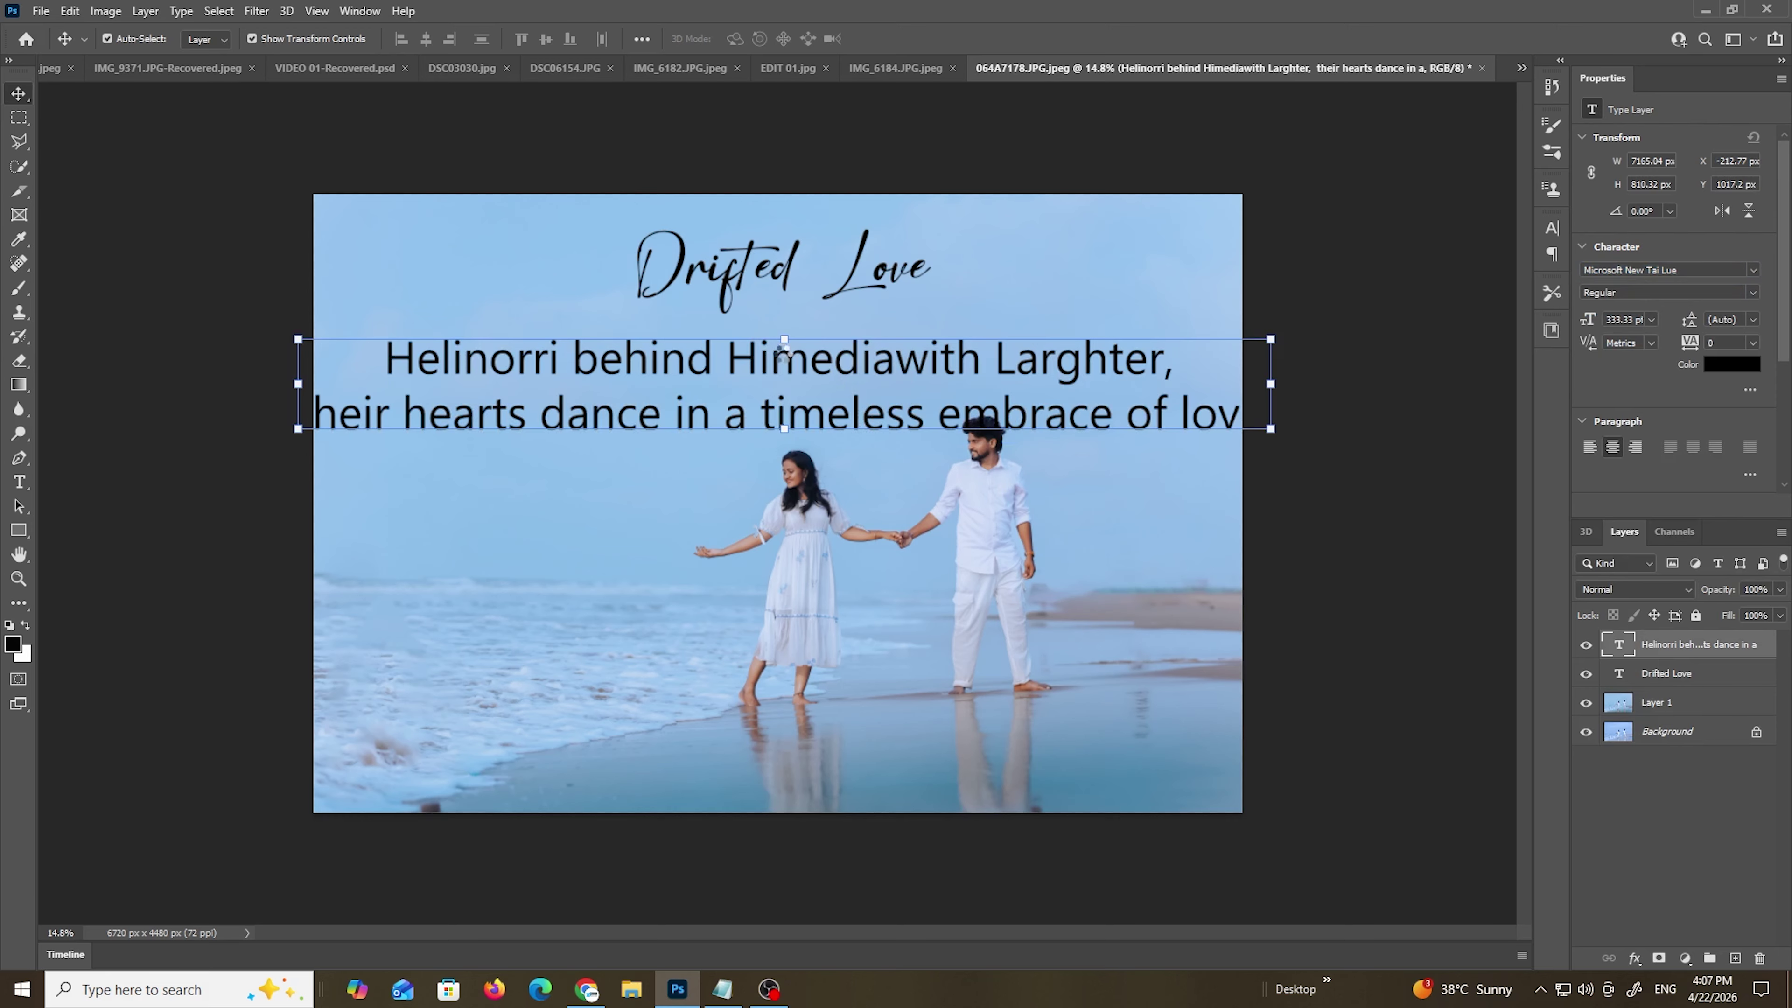
{"action": "mouse_move", "coordinate": [784, 334]}
{"action": "left_mouse_down"}
{"action": "mouse_move", "coordinate": [810, 439]}
{"action": "mouse_move", "coordinate": [811, 305]}
{"action": "mouse_move", "coordinate": [810, 342]}
{"action": "left_mouse_up"}
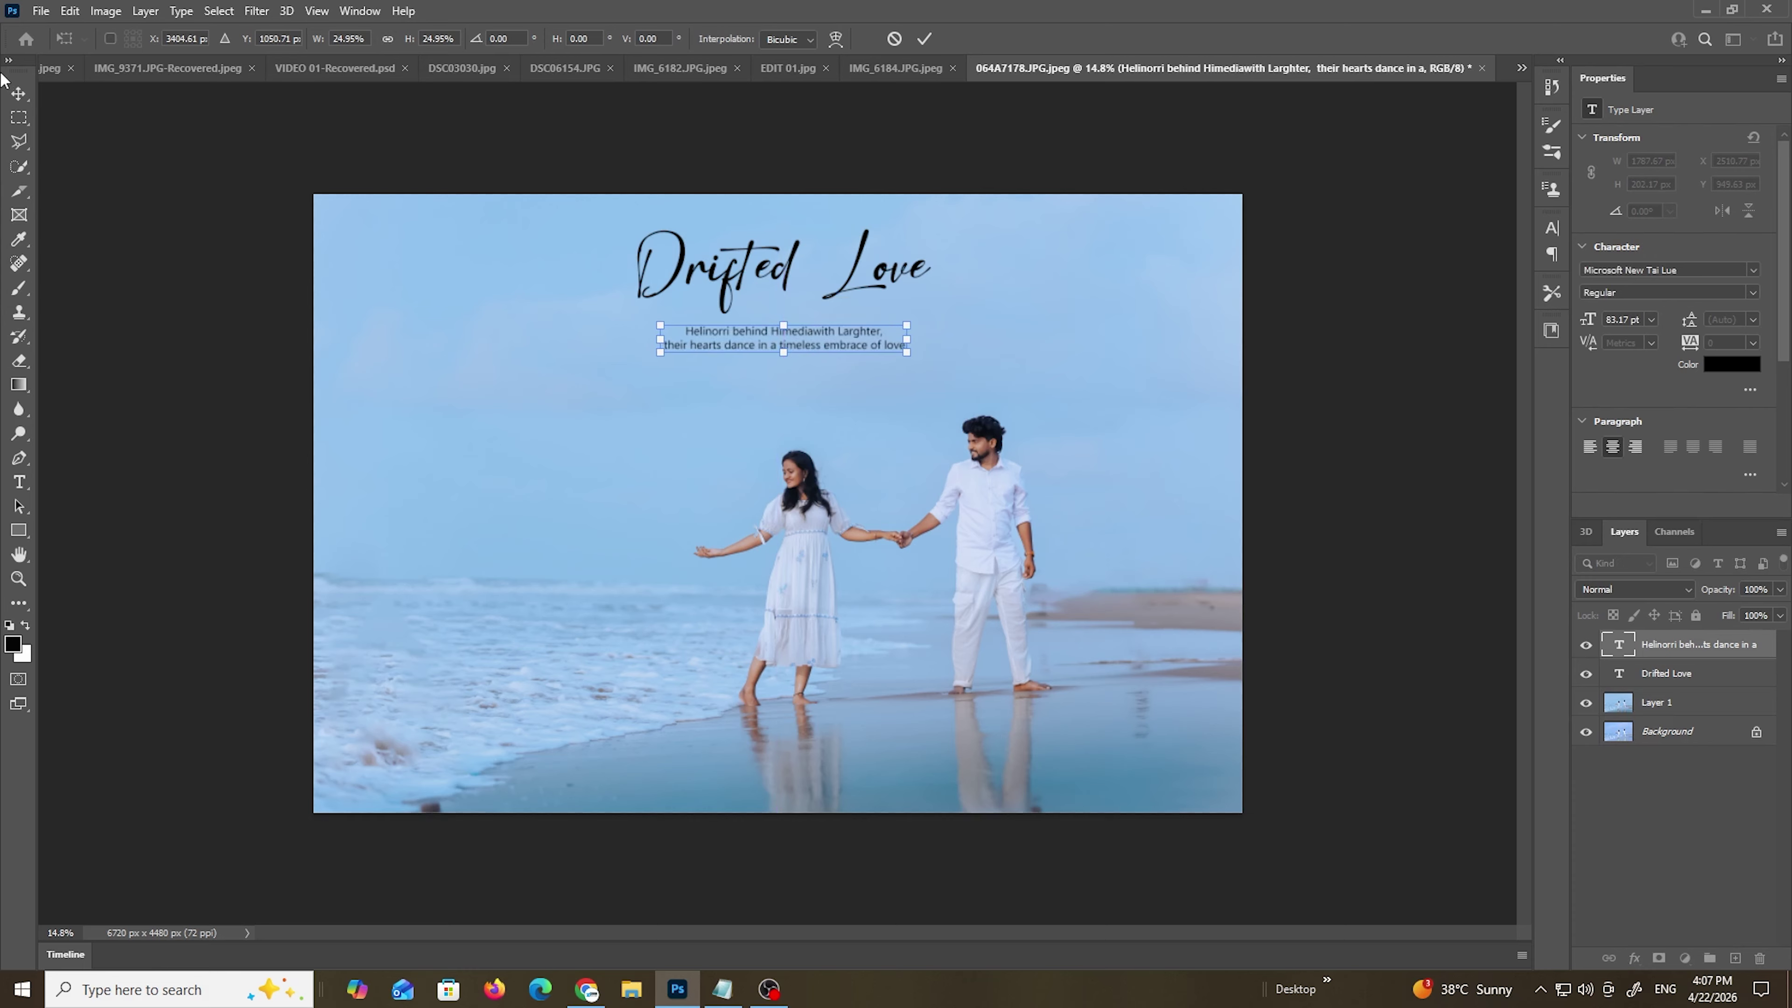
{"action": "key", "text": "Return"}
- Enlarge the two-line text slightly, move the title down close above it and deselect both
{"action": "left_click_drag", "start_coordinate": [1780, 277], "coordinate": [1769, 452]}
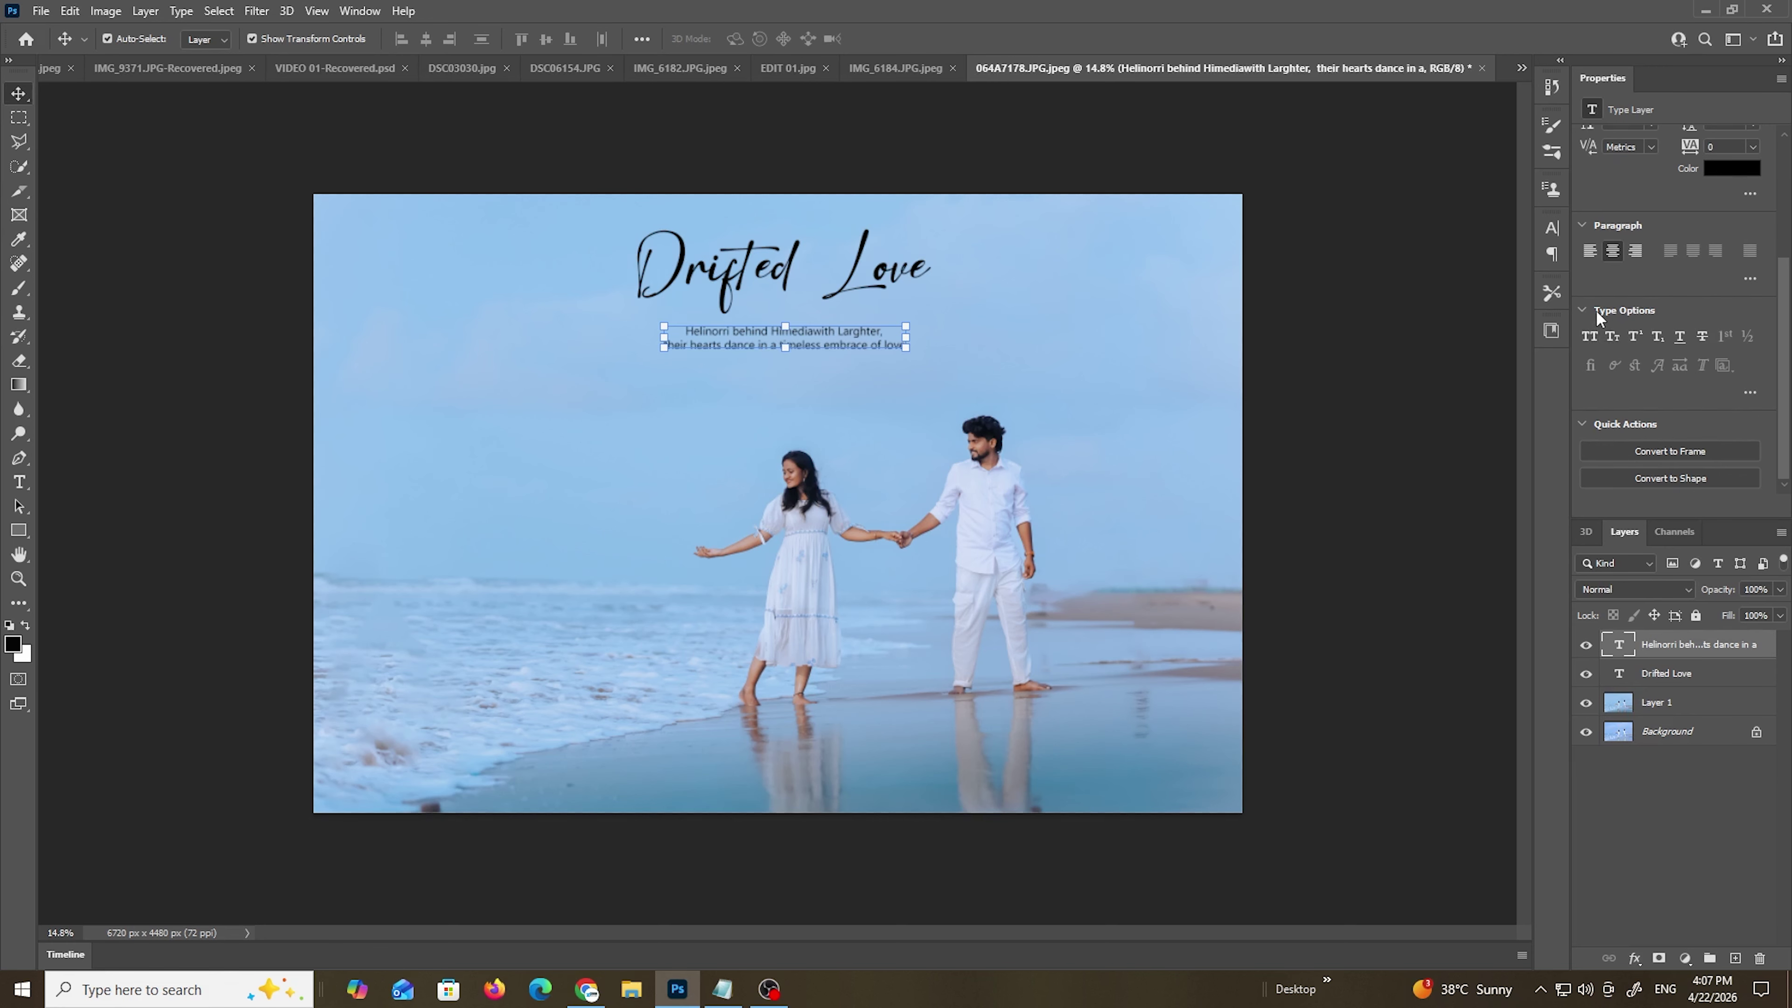
{"action": "scroll", "coordinate": [823, 311], "scroll_direction": "up", "scroll_amount": 2}
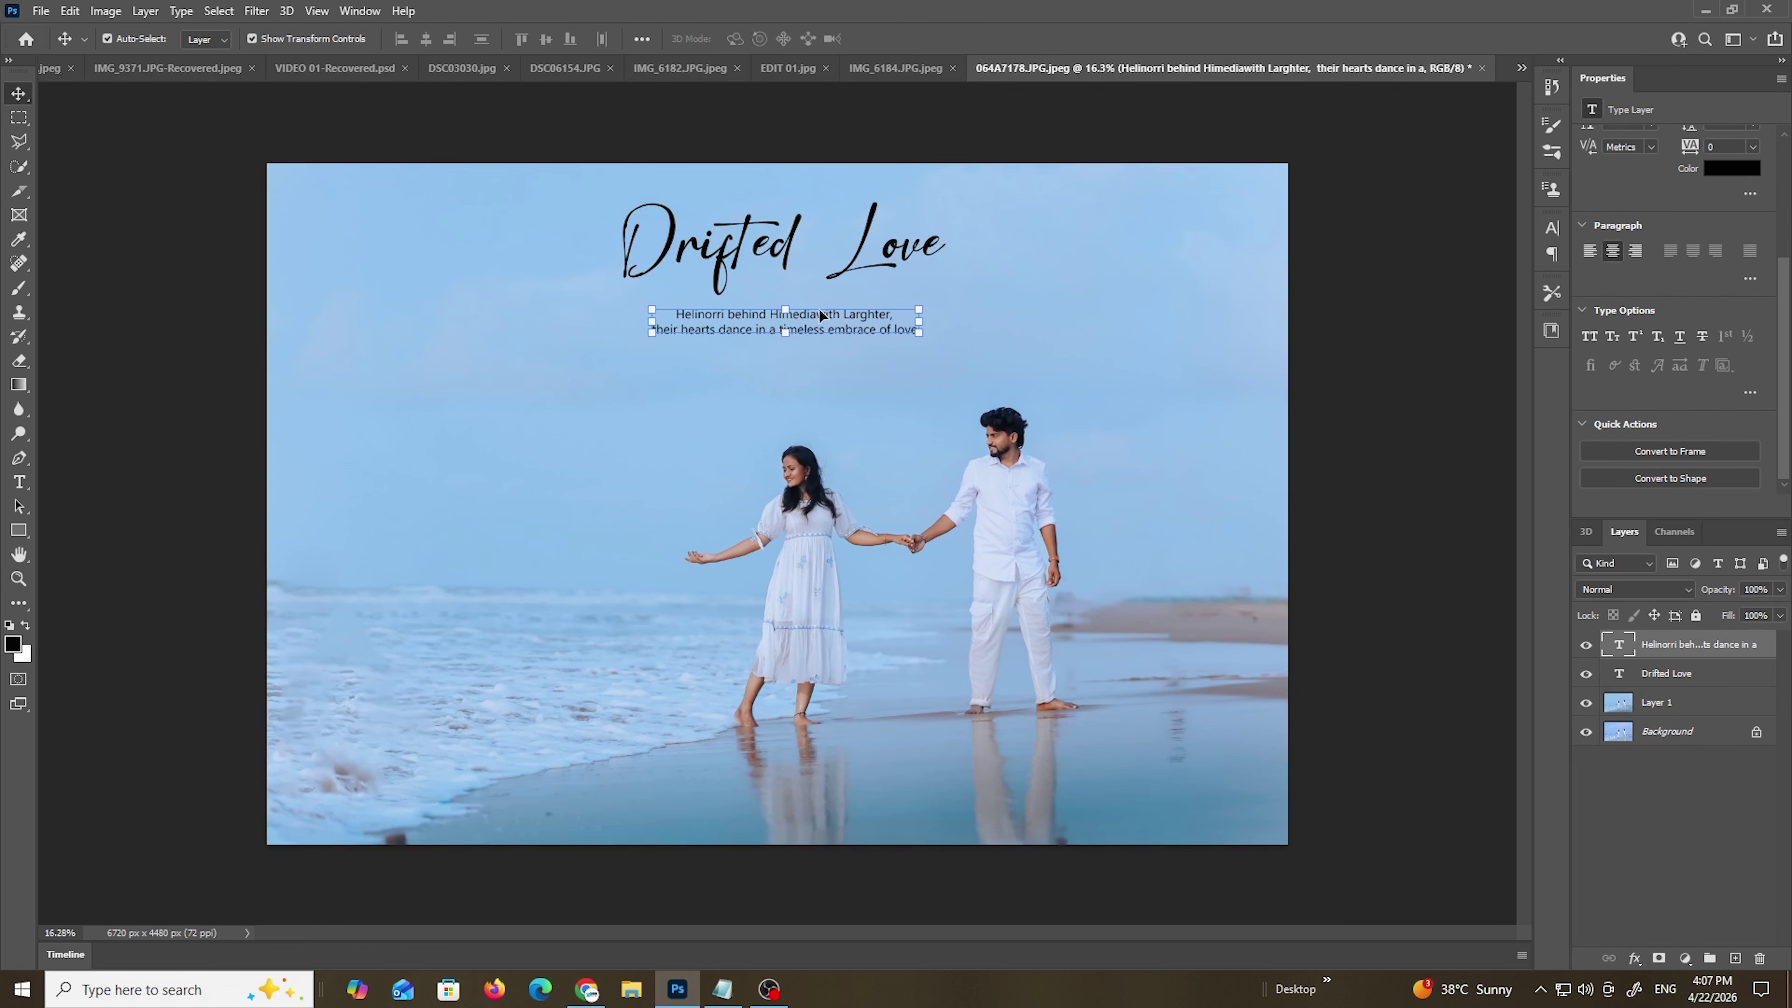
{"action": "left_click_drag", "start_coordinate": [820, 315], "coordinate": [787, 279]}
{"action": "key", "text": "Return"}
{"action": "left_click", "coordinate": [1365, 330]}
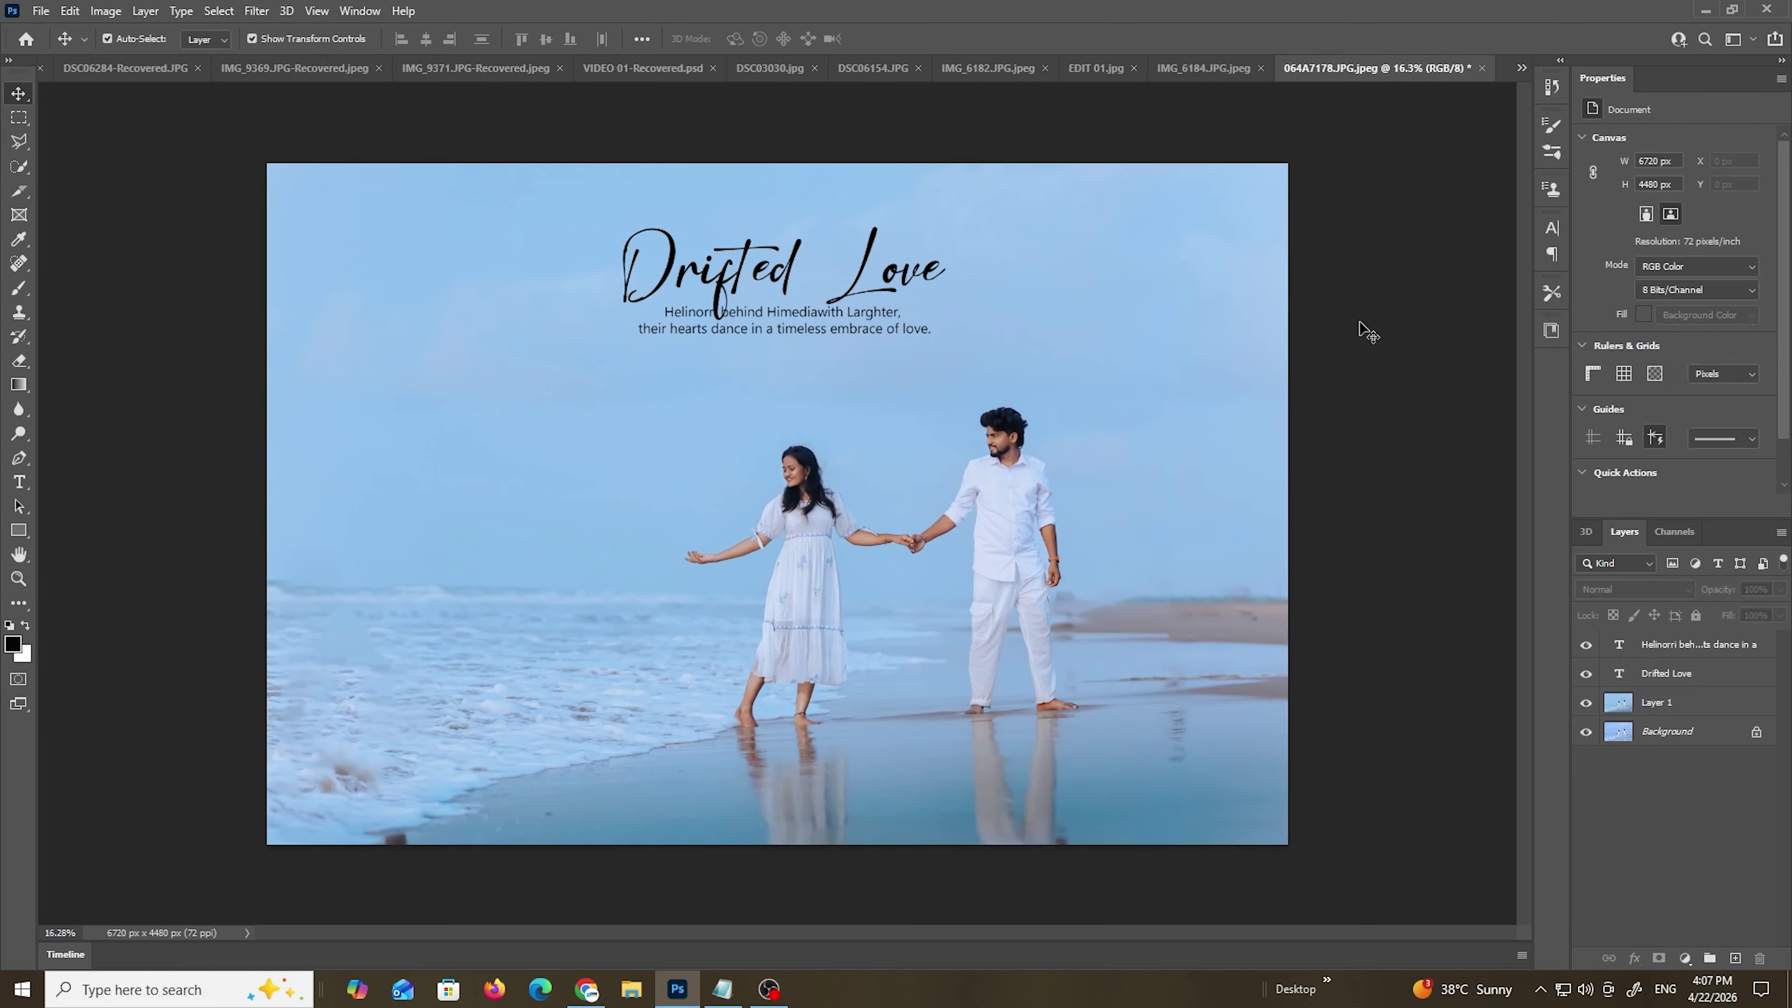
- Select both text layers, enlarge them together to about 112.6%, and center them horizontally in the sky above the couple
{"action": "scroll", "coordinate": [1365, 330], "scroll_direction": "down", "scroll_amount": 1}
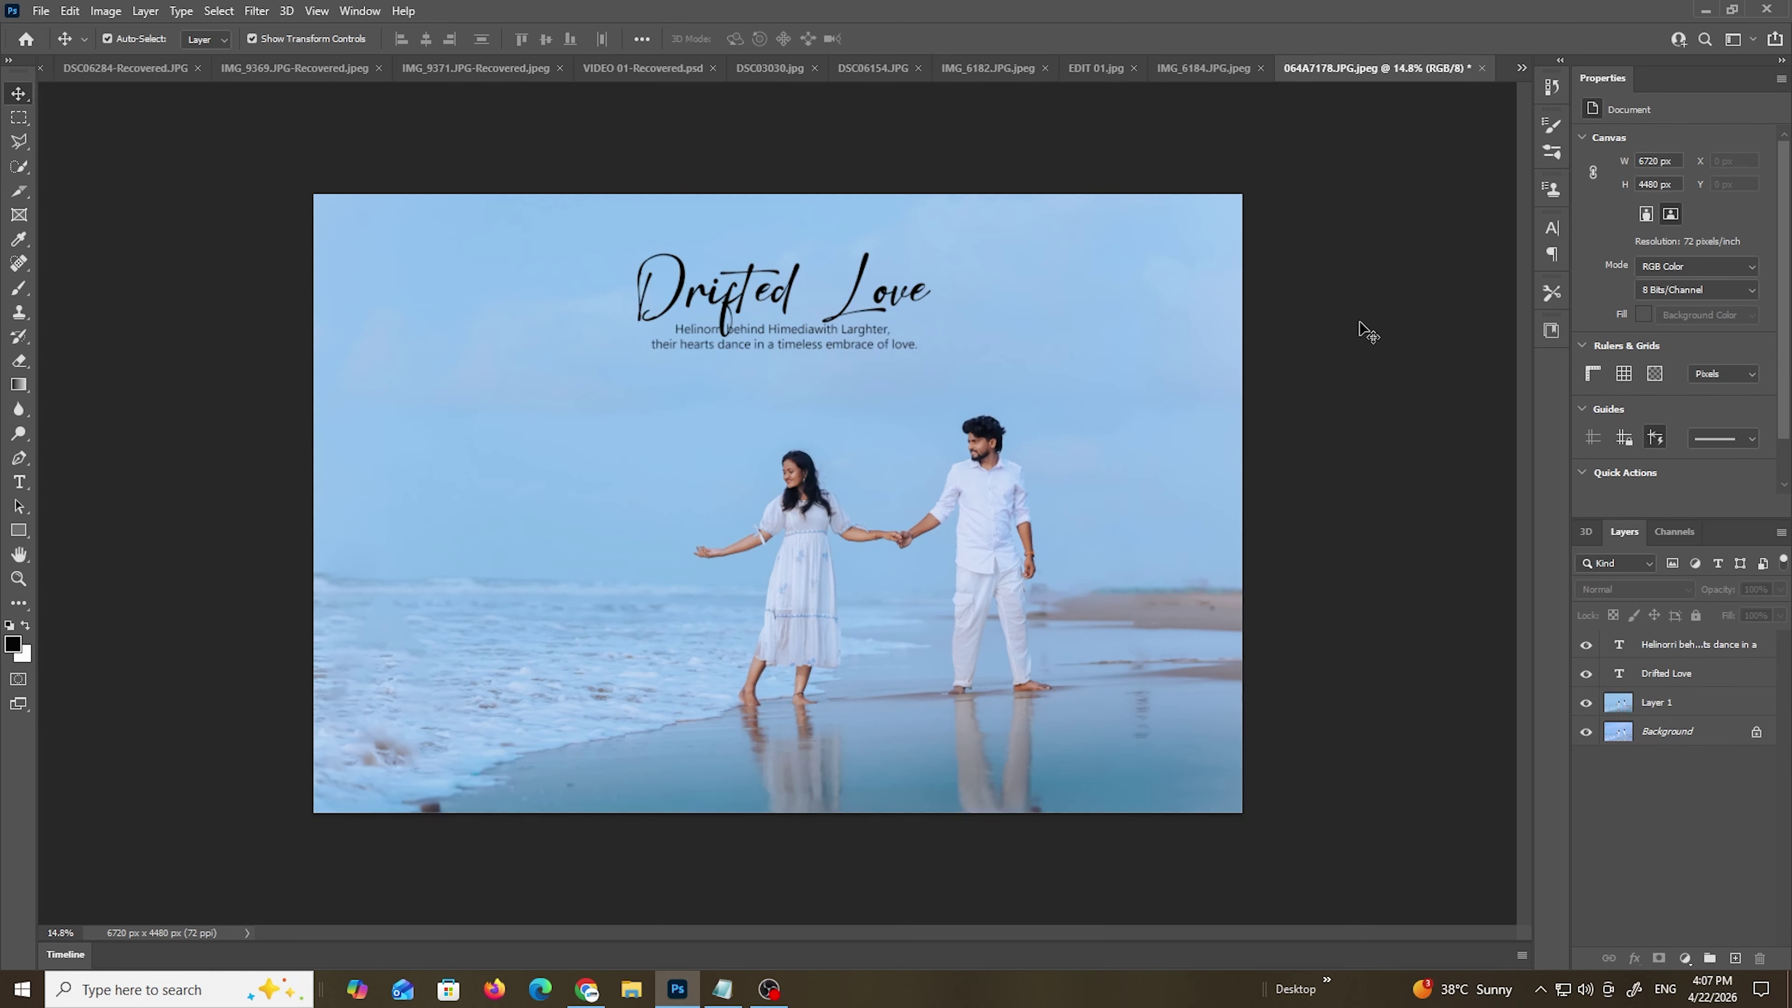
{"action": "left_click", "coordinate": [1675, 653]}
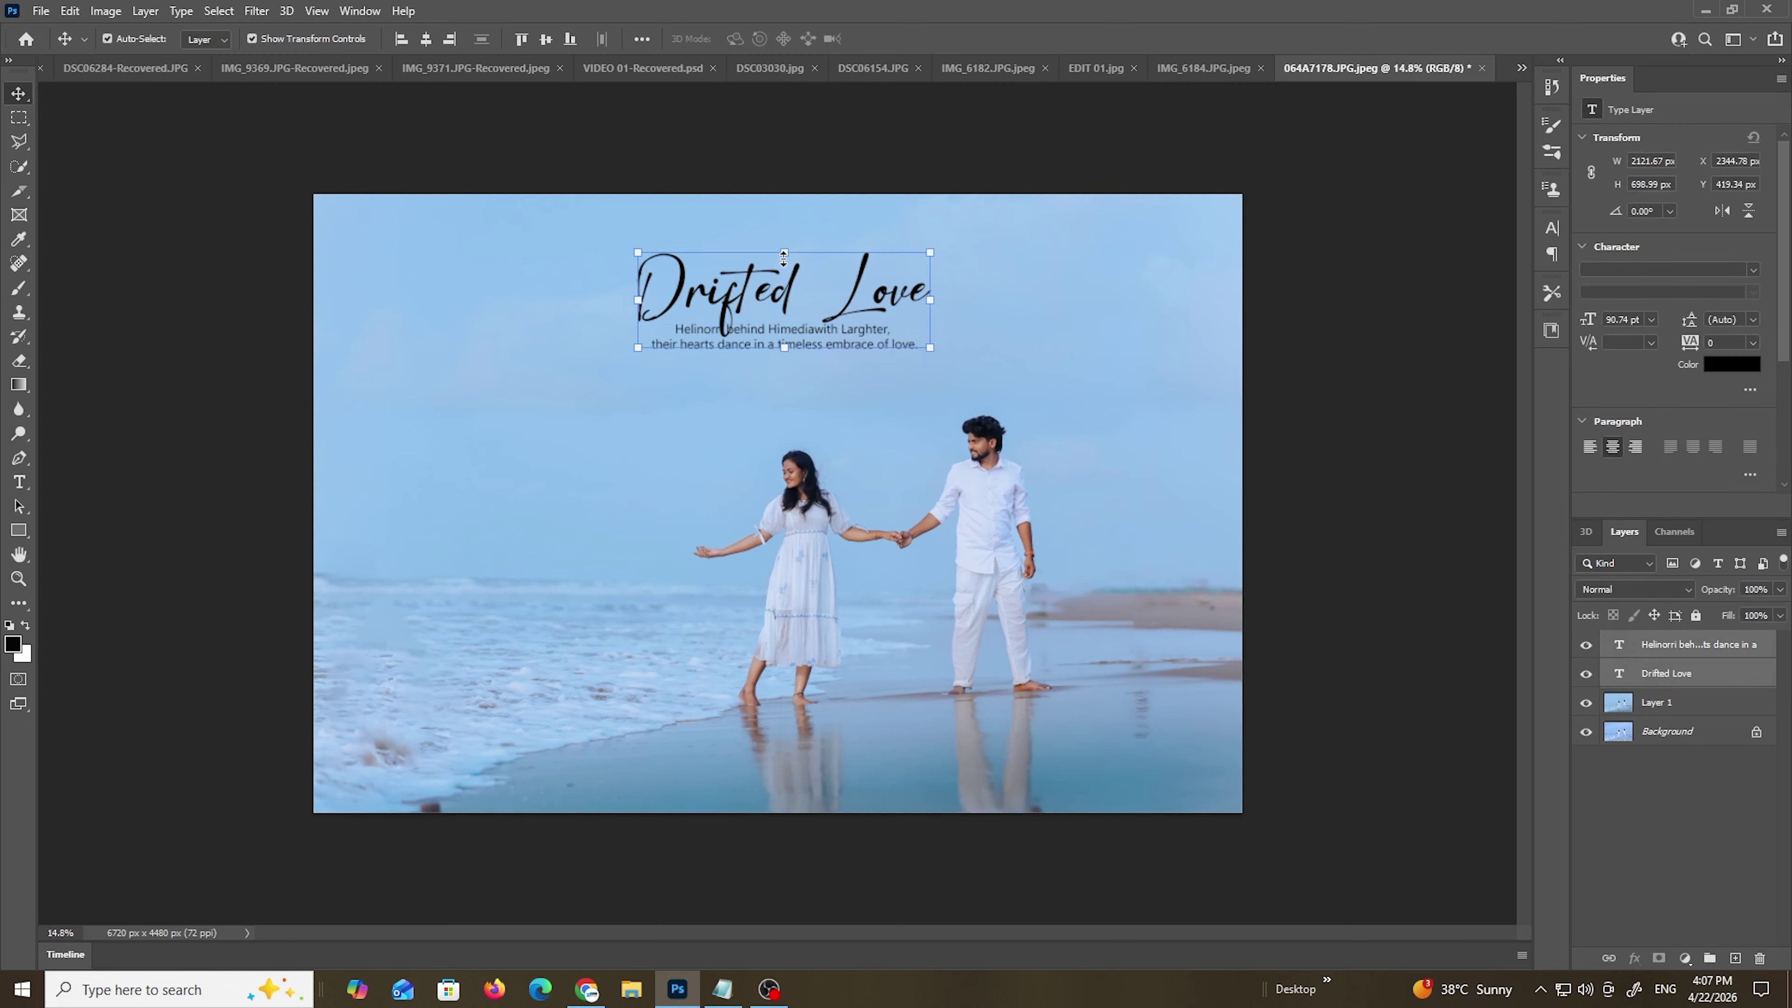
{"action": "left_click_drag", "start_coordinate": [783, 254], "coordinate": [783, 230]}
{"action": "left_click_drag", "start_coordinate": [814, 309], "coordinate": [810, 324]}
{"action": "left_click_drag", "start_coordinate": [774, 246], "coordinate": [783, 302]}
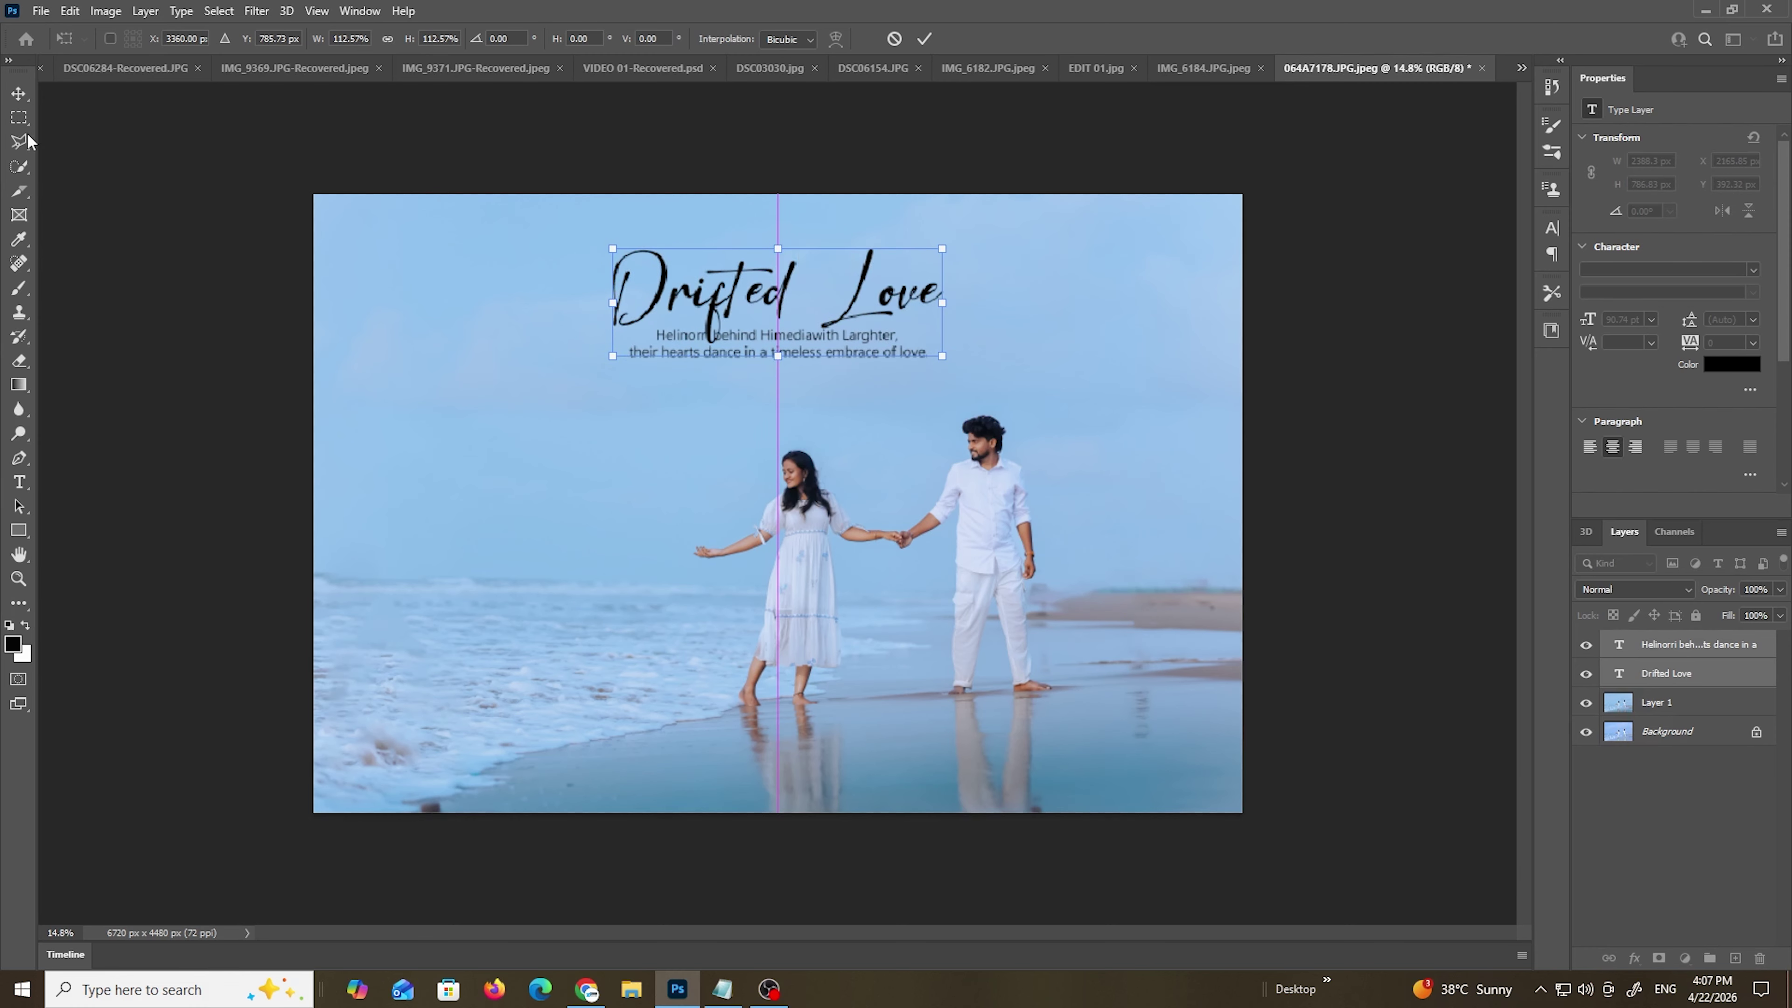
{"action": "left_click", "coordinate": [19, 93]}
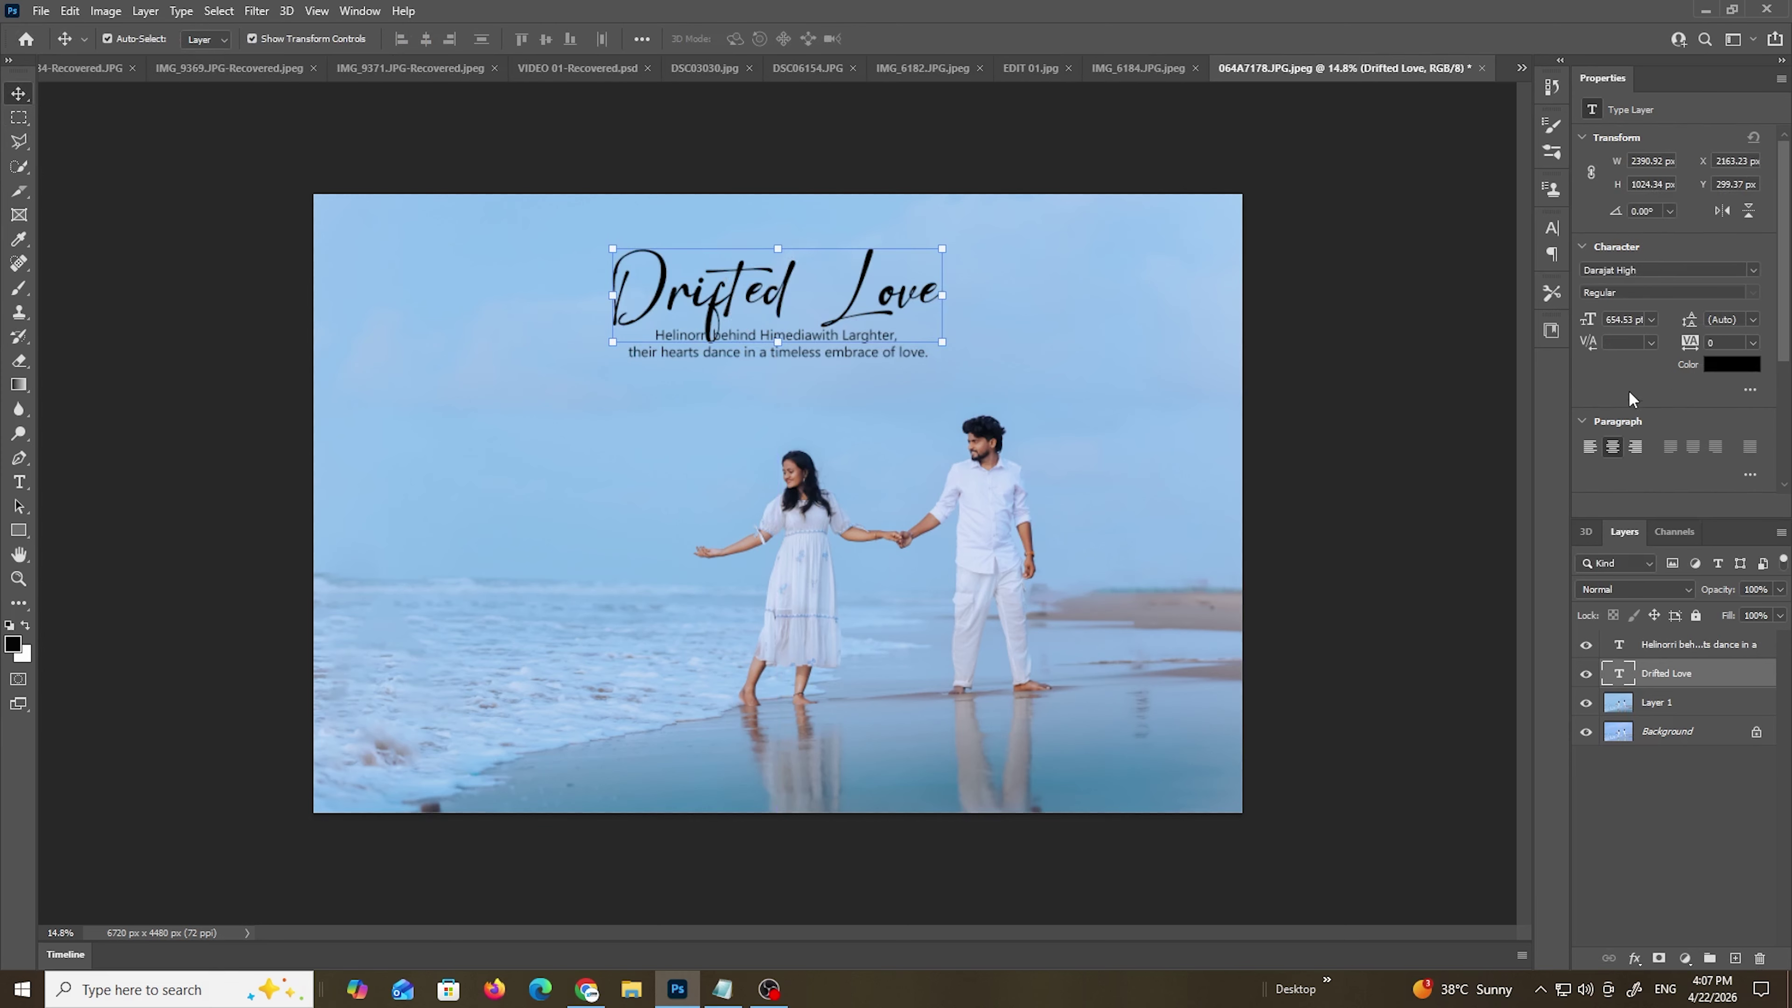
- Recolor the "Drifted Love" title bright yellow (#ffde00) and deselect it
{"action": "left_click", "coordinate": [1732, 364]}
{"action": "left_click", "coordinate": [1242, 262]}
{"action": "left_click", "coordinate": [1468, 332]}
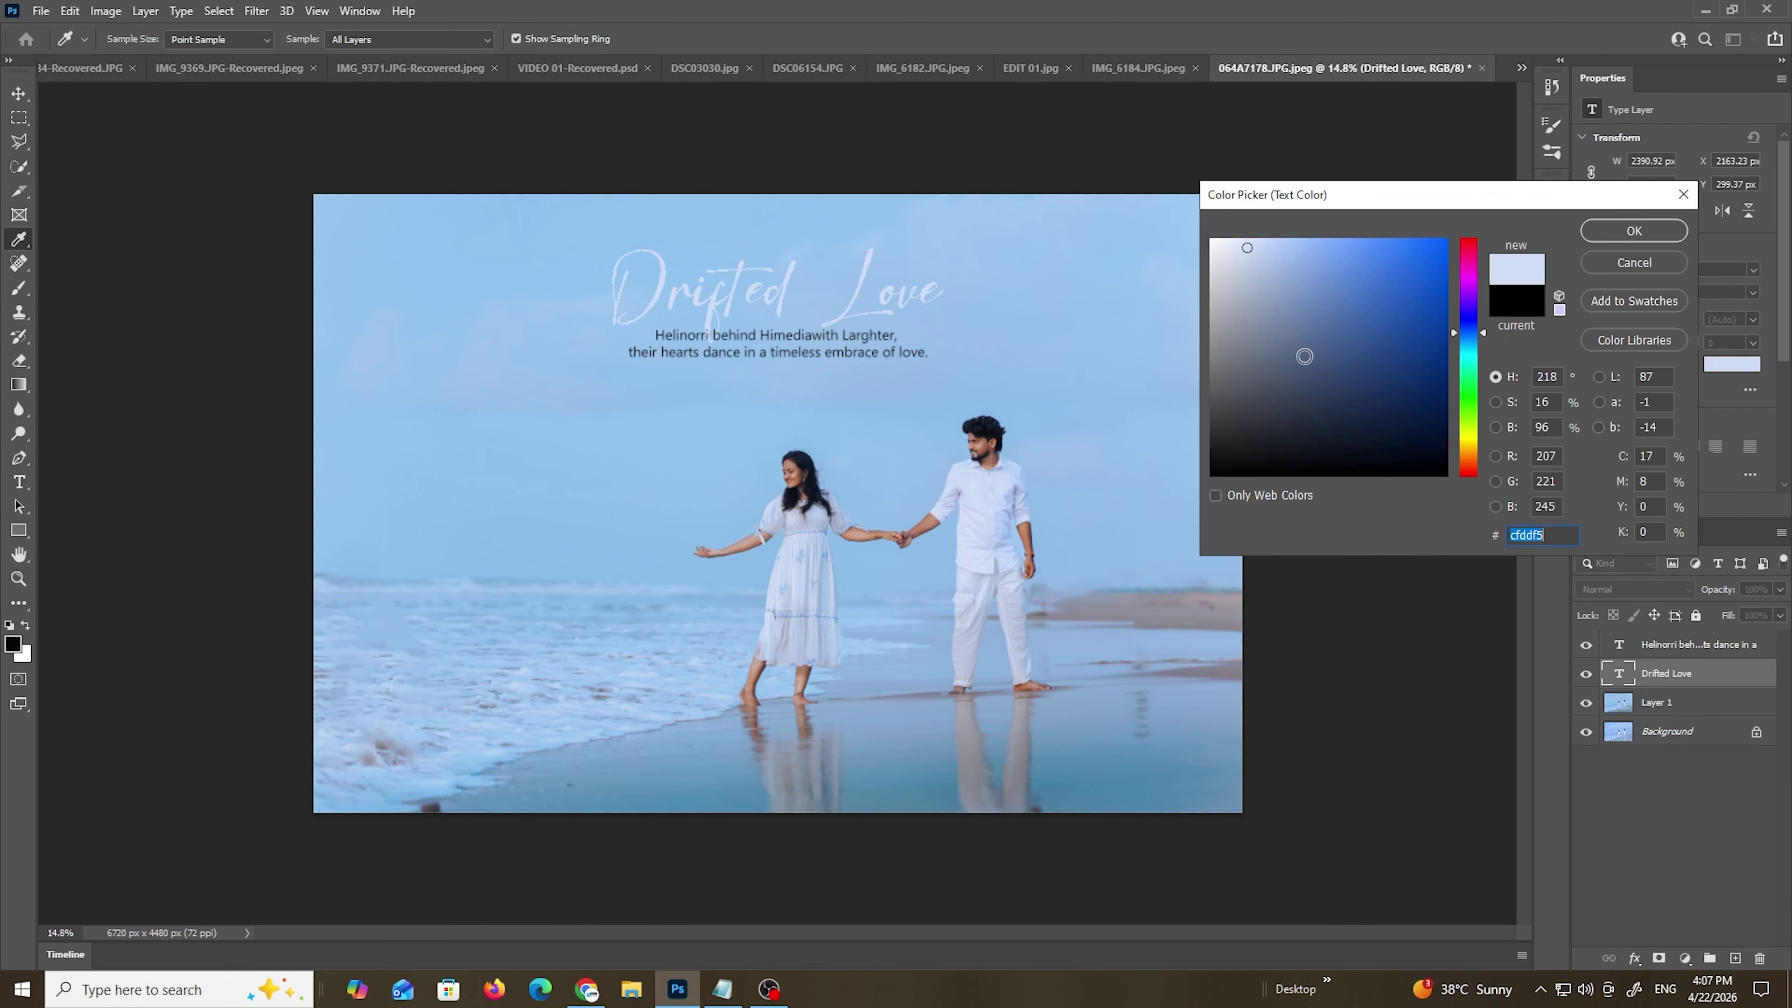
{"action": "mouse_move", "coordinate": [1299, 352]}
{"action": "left_mouse_down"}
{"action": "mouse_move", "coordinate": [1473, 295]}
{"action": "mouse_move", "coordinate": [1384, 308]}
{"action": "mouse_move", "coordinate": [1445, 244]}
{"action": "left_mouse_up"}
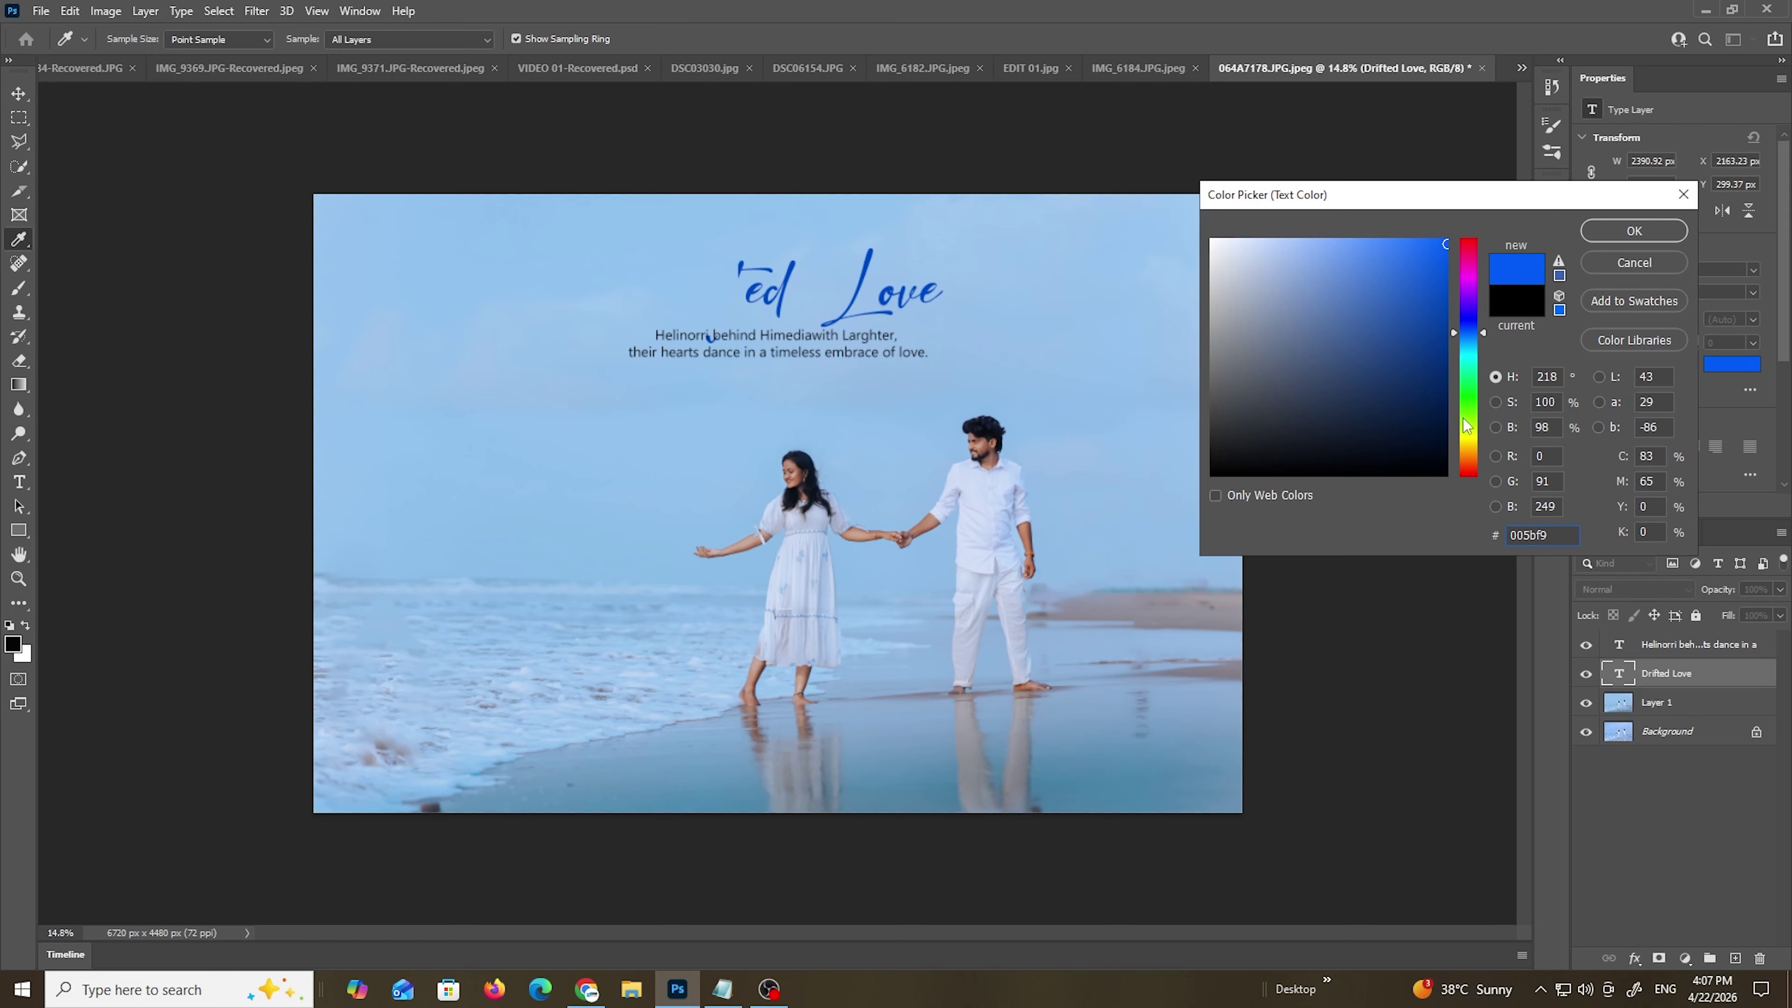
{"action": "left_click_drag", "start_coordinate": [1463, 417], "coordinate": [1470, 442]}
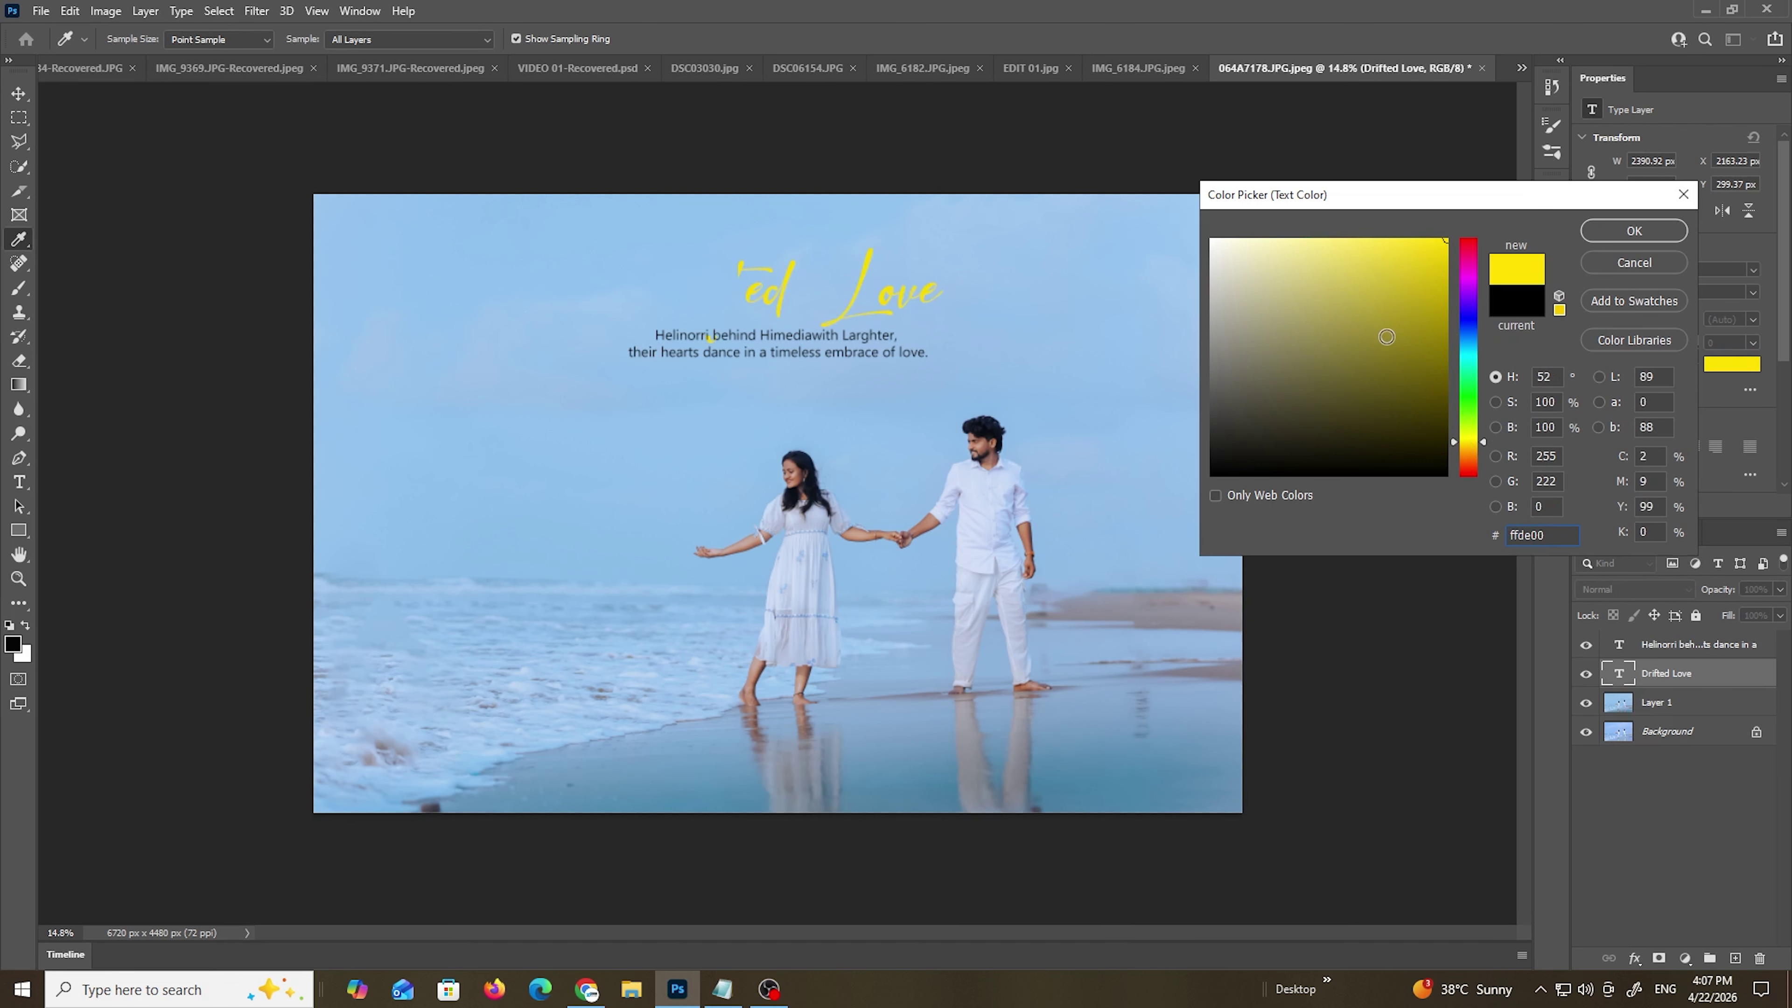
{"action": "left_click", "coordinate": [1634, 231]}
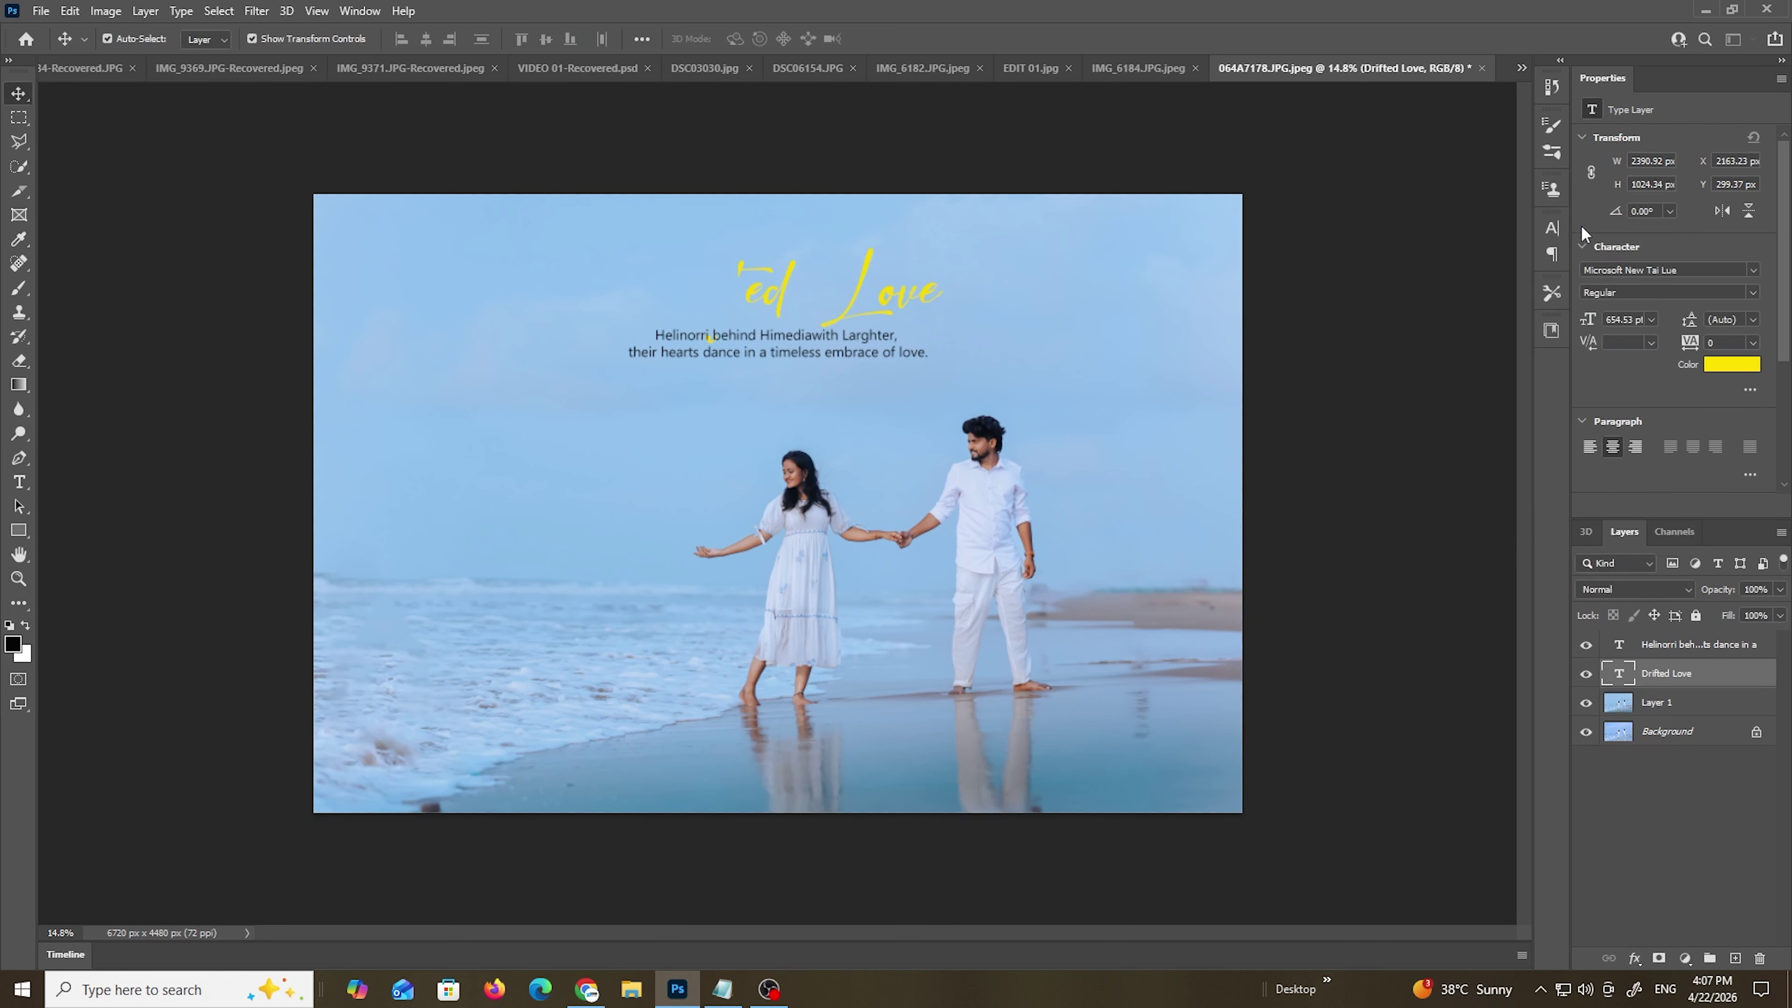
{"action": "left_click", "coordinate": [1035, 284]}
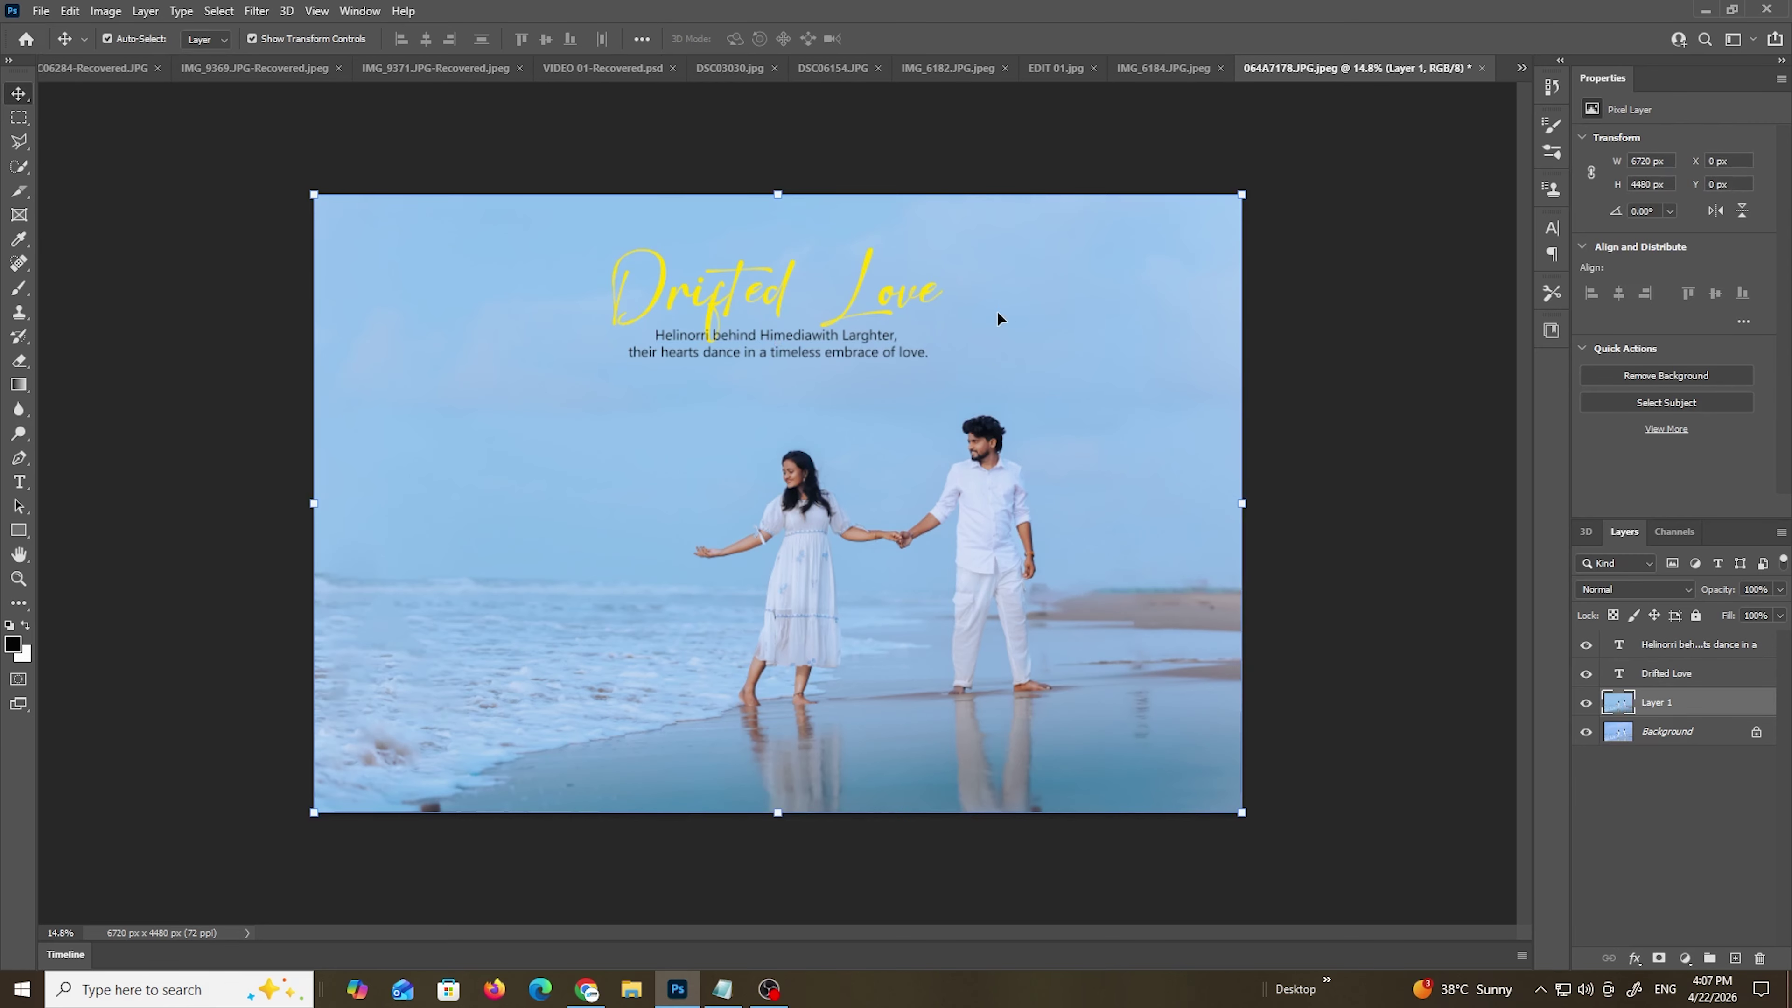
- Move the "Drifted Love" title down slightly toward the caption
{"action": "left_click_drag", "start_coordinate": [878, 294], "coordinate": [878, 309]}
{"action": "left_click", "coordinate": [1128, 314]}
- Change the "Drifted Love" title's color to a dark orange with hue 31° and deselect it
{"action": "left_click", "coordinate": [737, 315]}
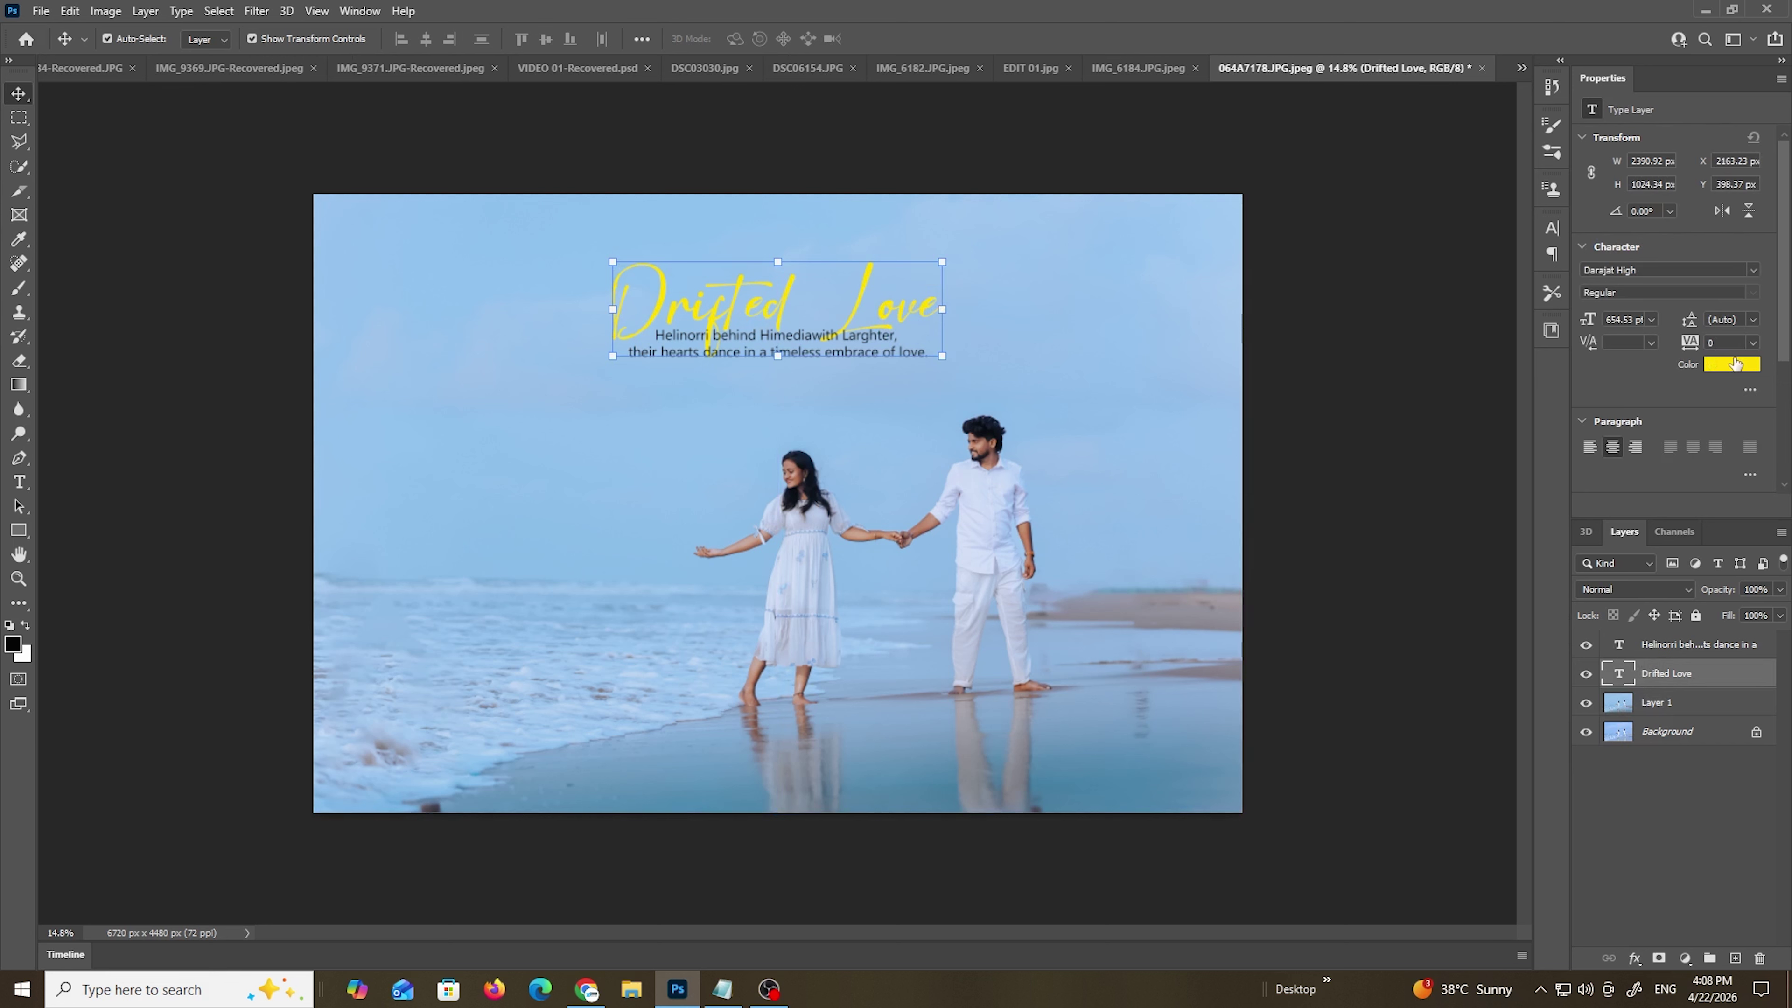
{"action": "left_click", "coordinate": [1725, 366]}
{"action": "left_click", "coordinate": [1468, 399]}
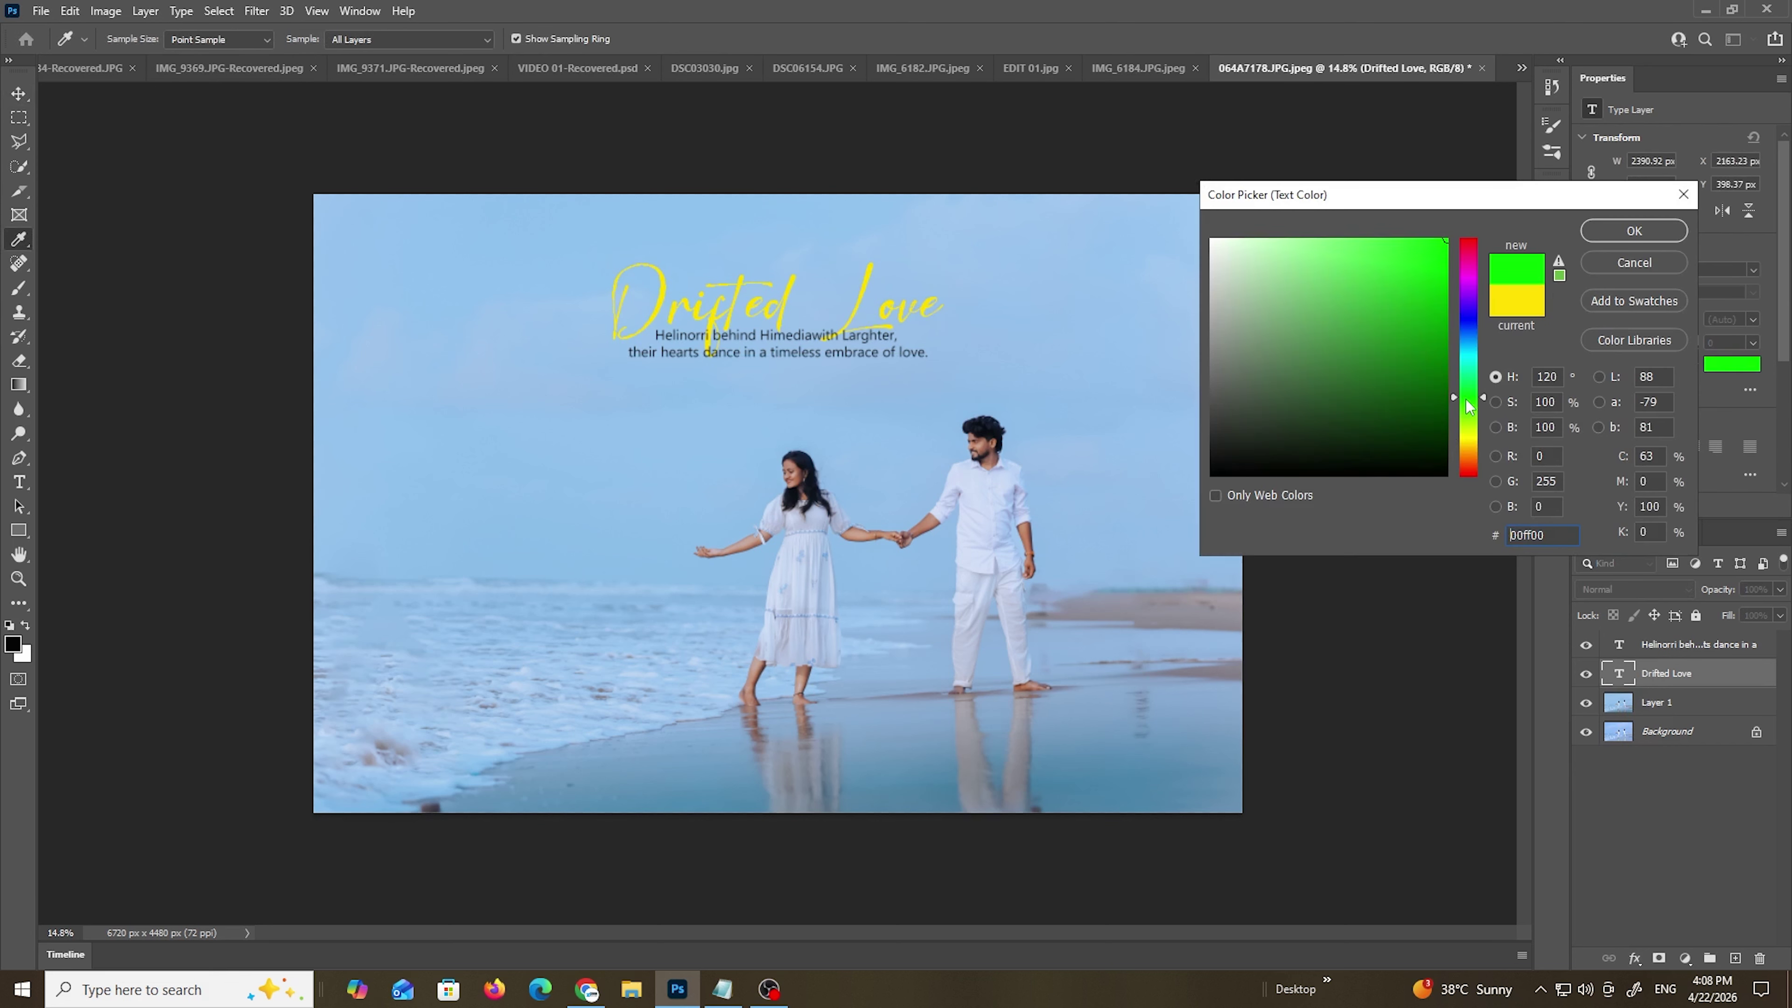
{"action": "left_click_drag", "start_coordinate": [1464, 433], "coordinate": [1467, 457]}
{"action": "left_click", "coordinate": [1446, 262]}
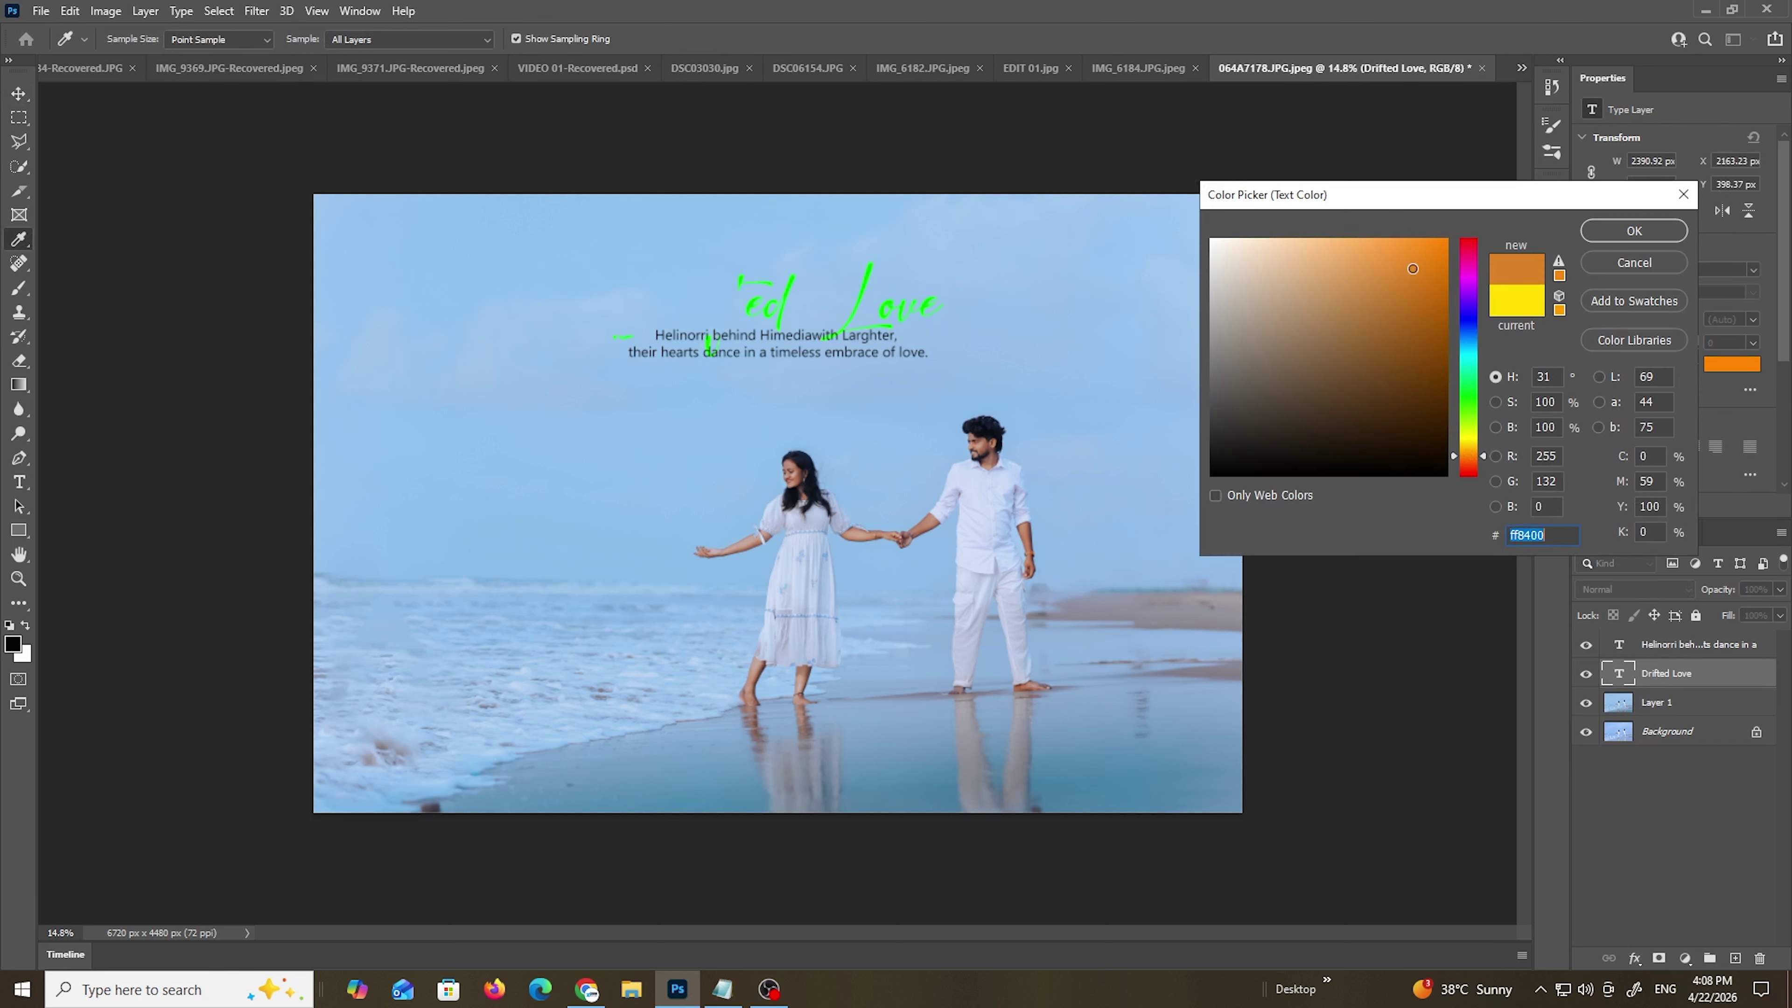
{"action": "left_click", "coordinate": [1633, 231]}
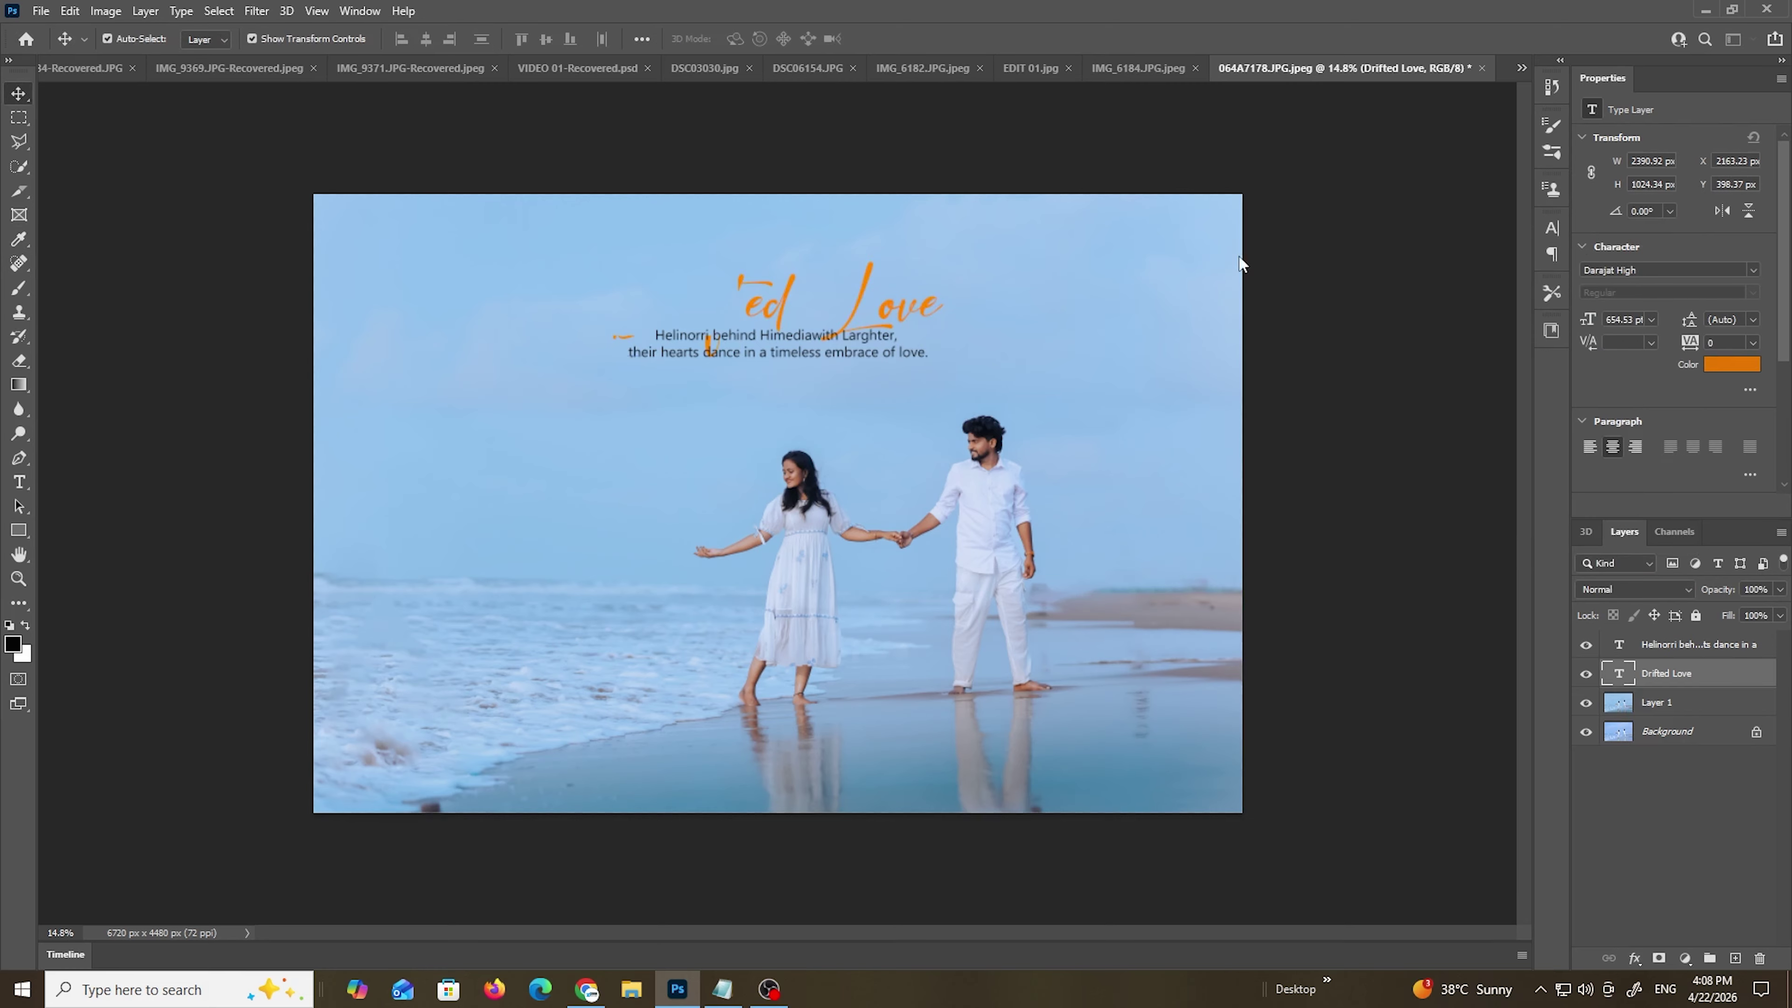
{"action": "key", "text": "v"}
{"action": "left_click", "coordinate": [1375, 276]}
{"action": "scroll", "coordinate": [1376, 277], "scroll_direction": "up", "scroll_amount": 1}
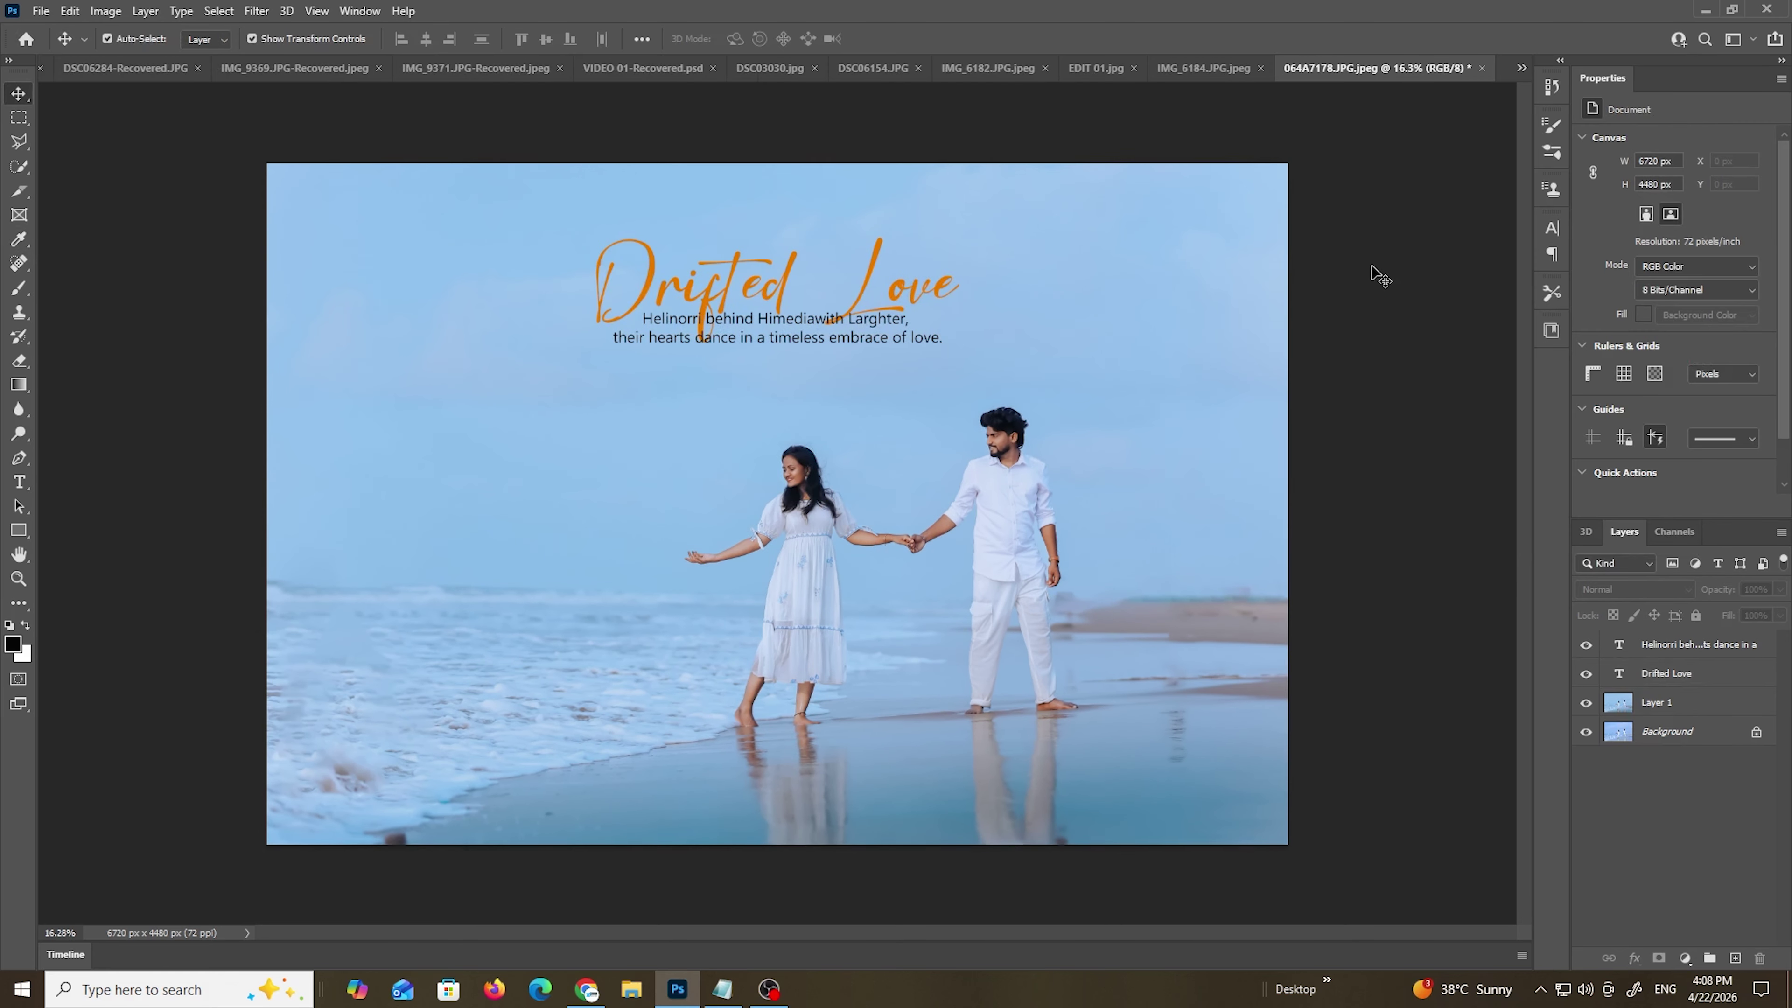
{"action": "scroll", "coordinate": [1379, 277], "scroll_direction": "down", "scroll_amount": 1}
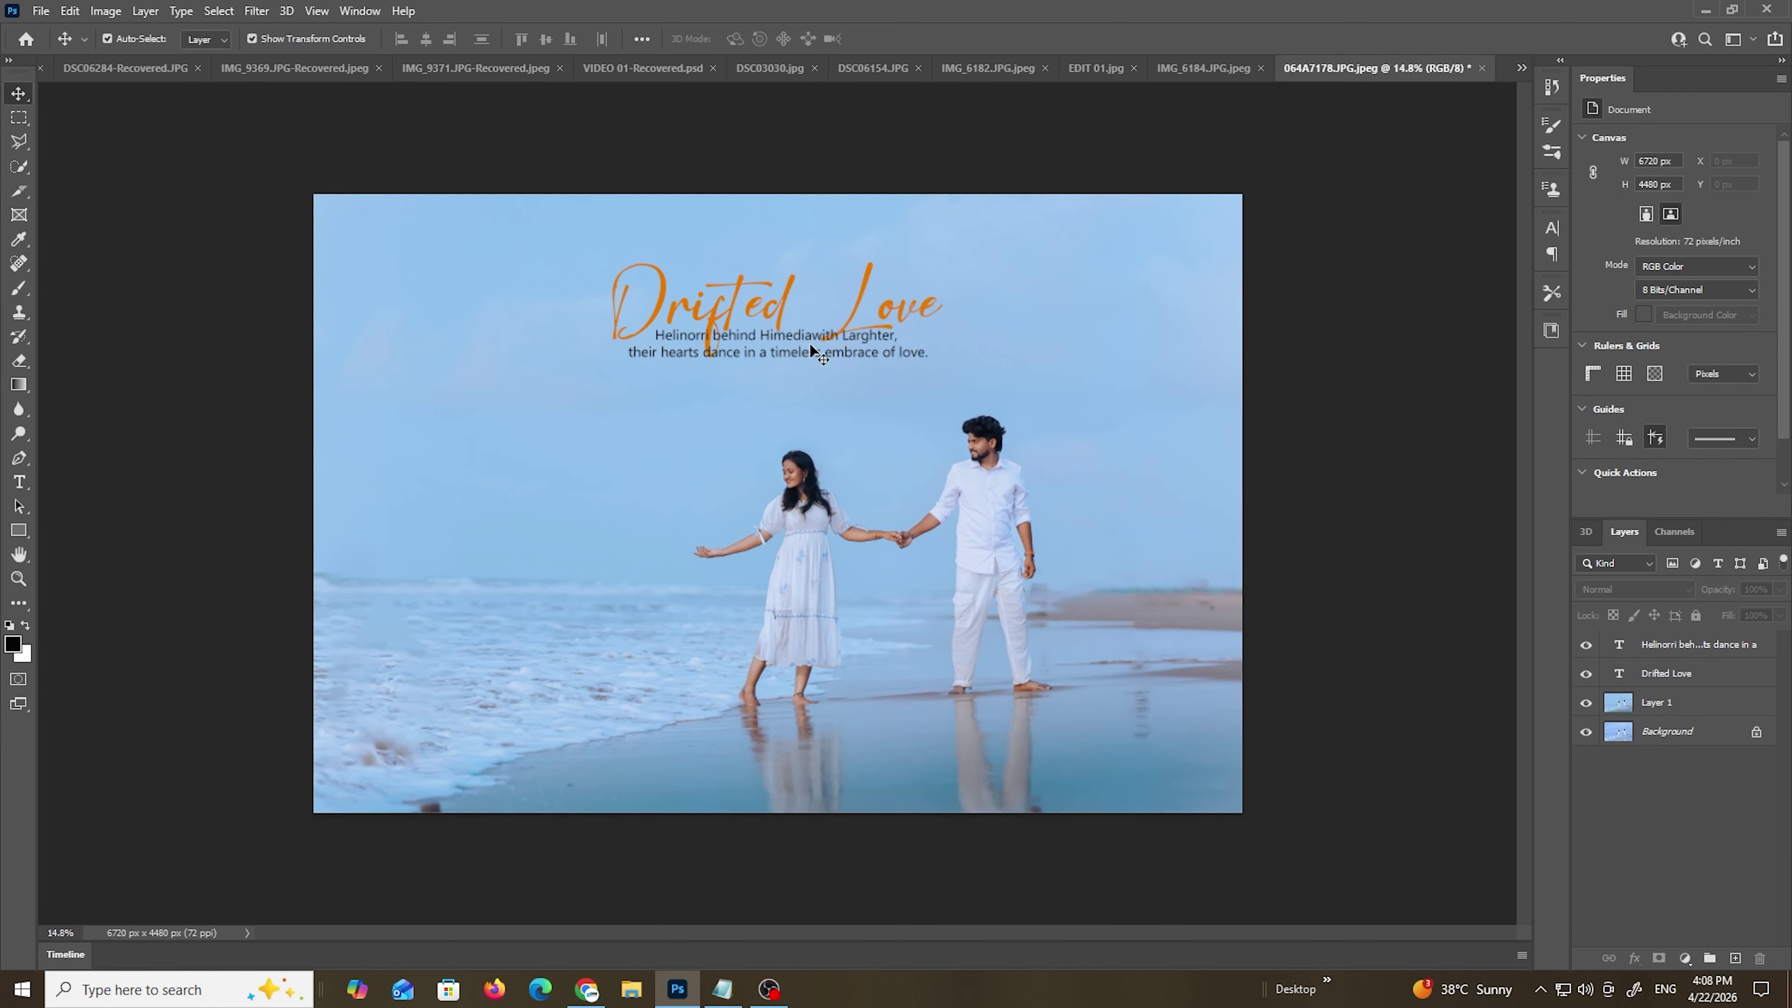
- Shrink the two-line caption to about 74 pt, keeping it centered beneath the title
{"action": "left_click_drag", "start_coordinate": [811, 347], "coordinate": [763, 293]}
{"action": "key", "text": "ctrl+t"}
{"action": "key", "text": "Return"}
- Set the "Drifted Love" title's color to white (#ffffff)
{"action": "left_click", "coordinate": [764, 293]}
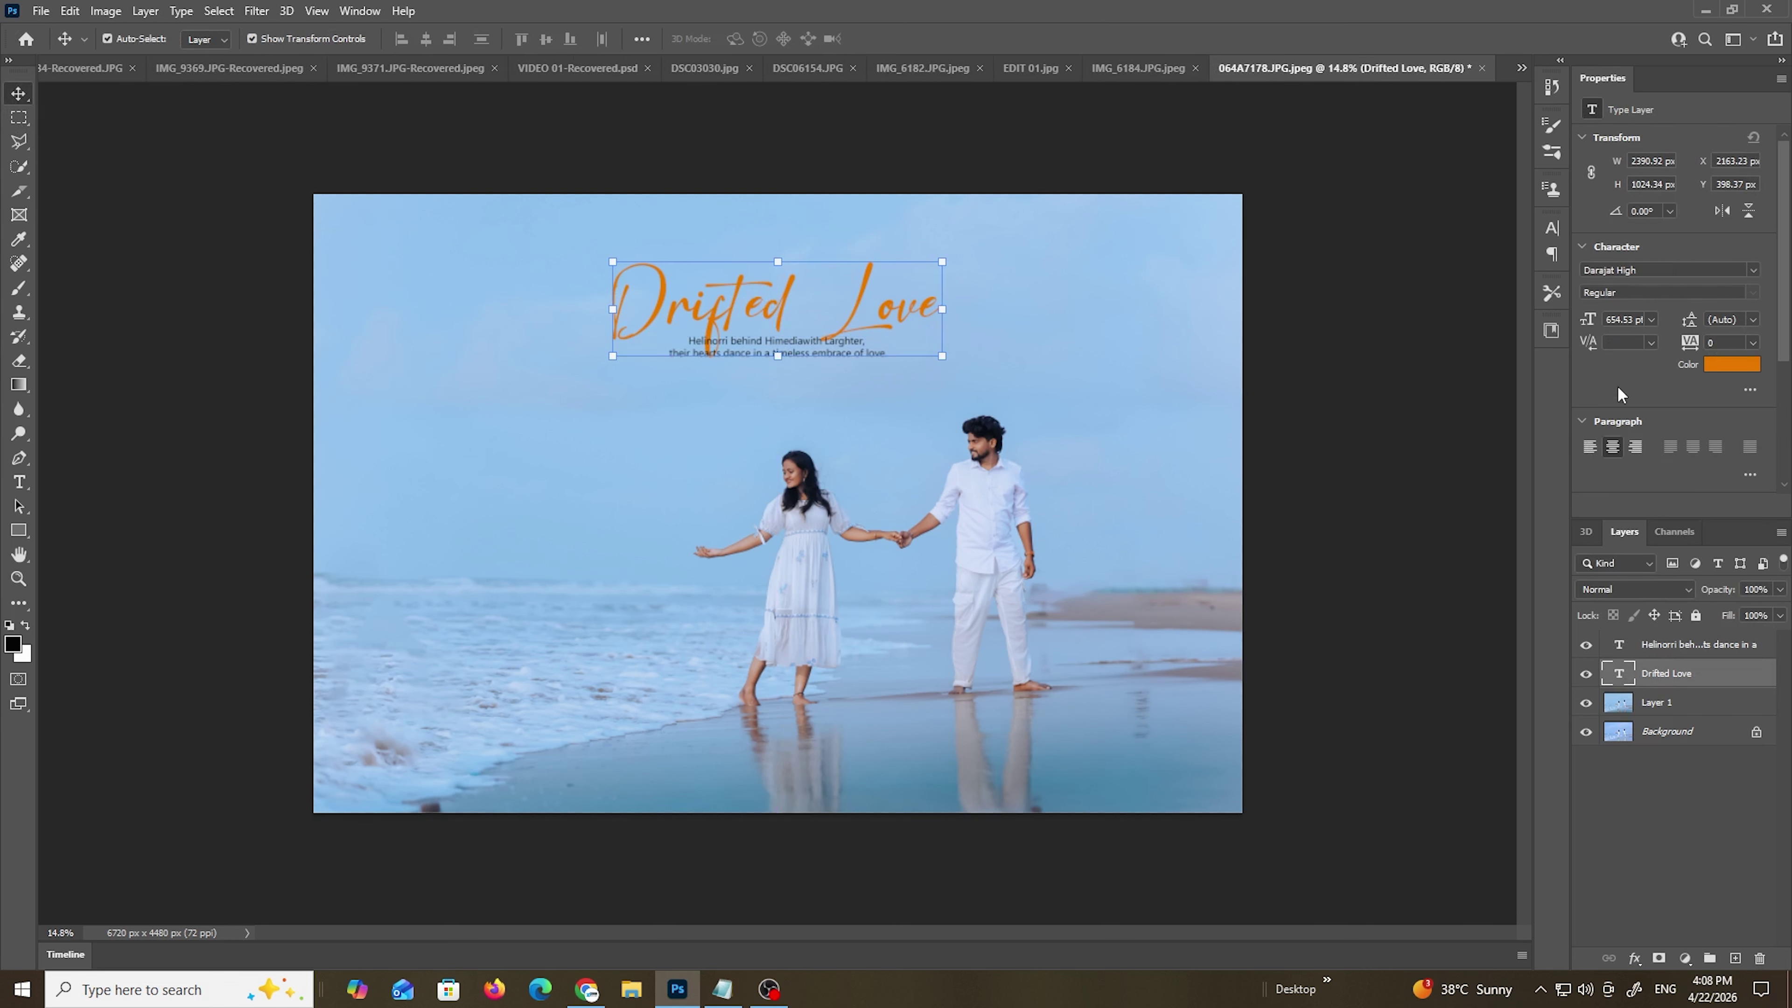
{"action": "left_click", "coordinate": [1729, 365]}
{"action": "mouse_move", "coordinate": [1420, 396]}
{"action": "left_mouse_down"}
{"action": "mouse_move", "coordinate": [1470, 499]}
{"action": "mouse_move", "coordinate": [1300, 380]}
{"action": "mouse_move", "coordinate": [1210, 239]}
{"action": "left_mouse_up"}
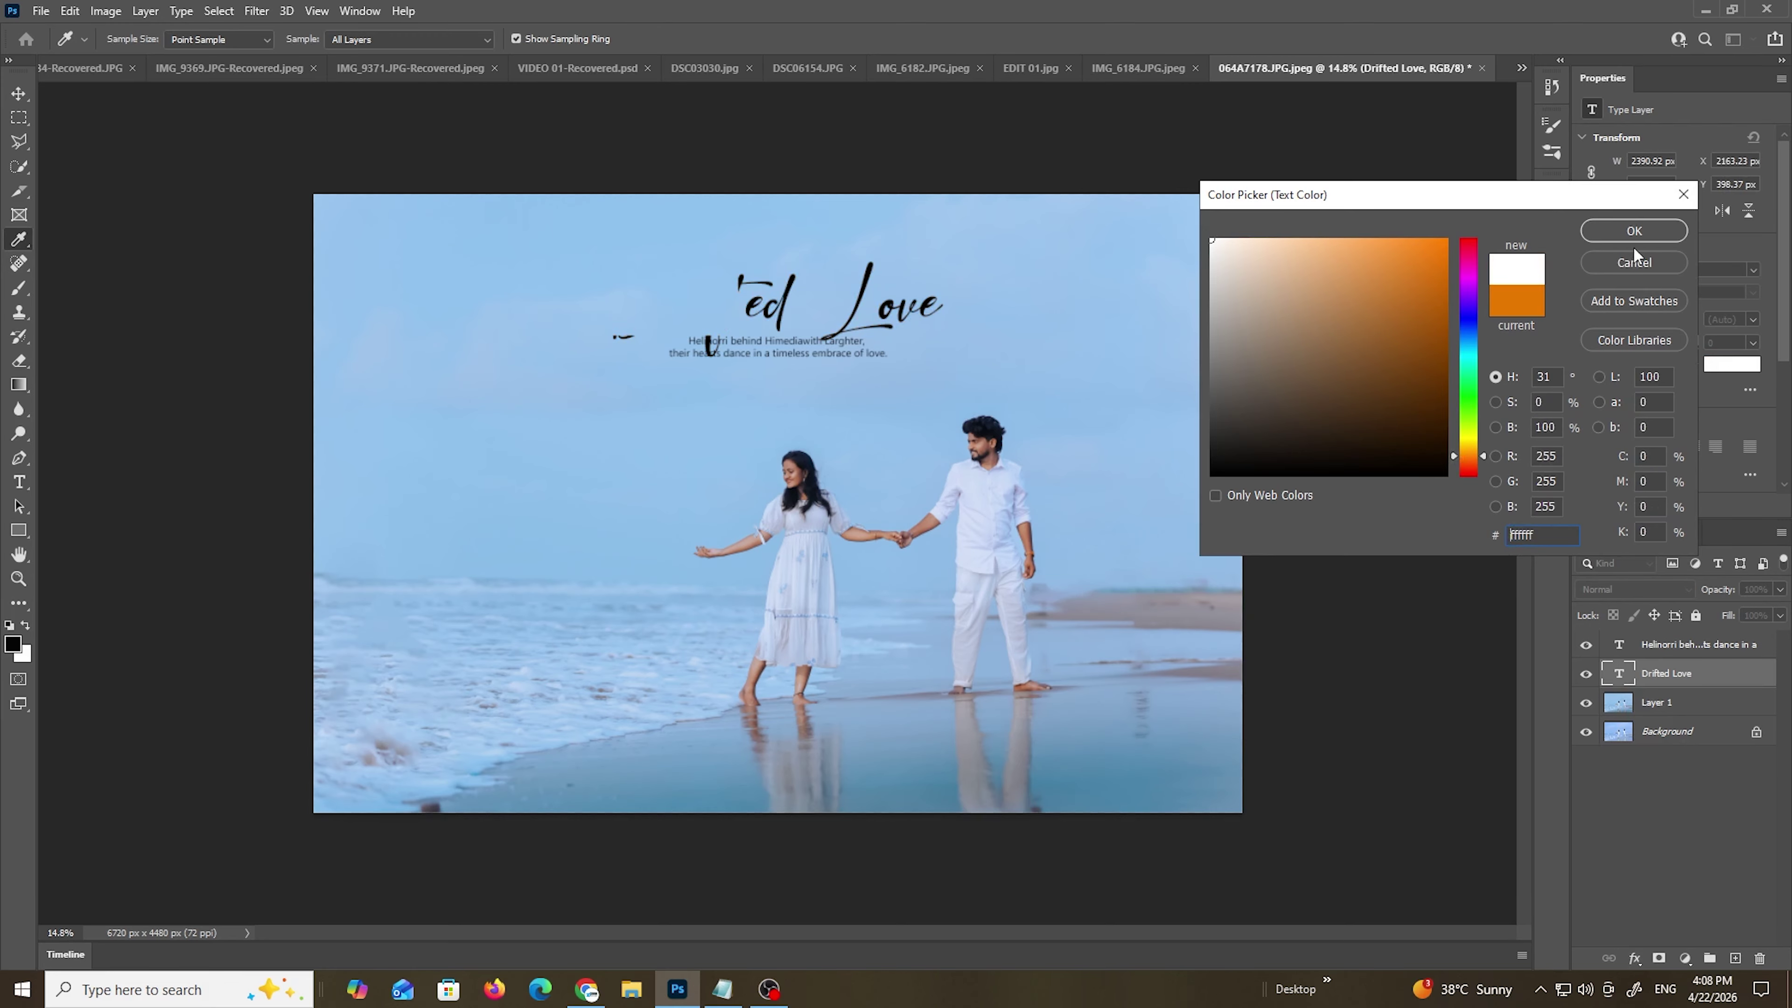
{"action": "left_click", "coordinate": [1634, 233]}
{"action": "left_click", "coordinate": [1040, 291]}
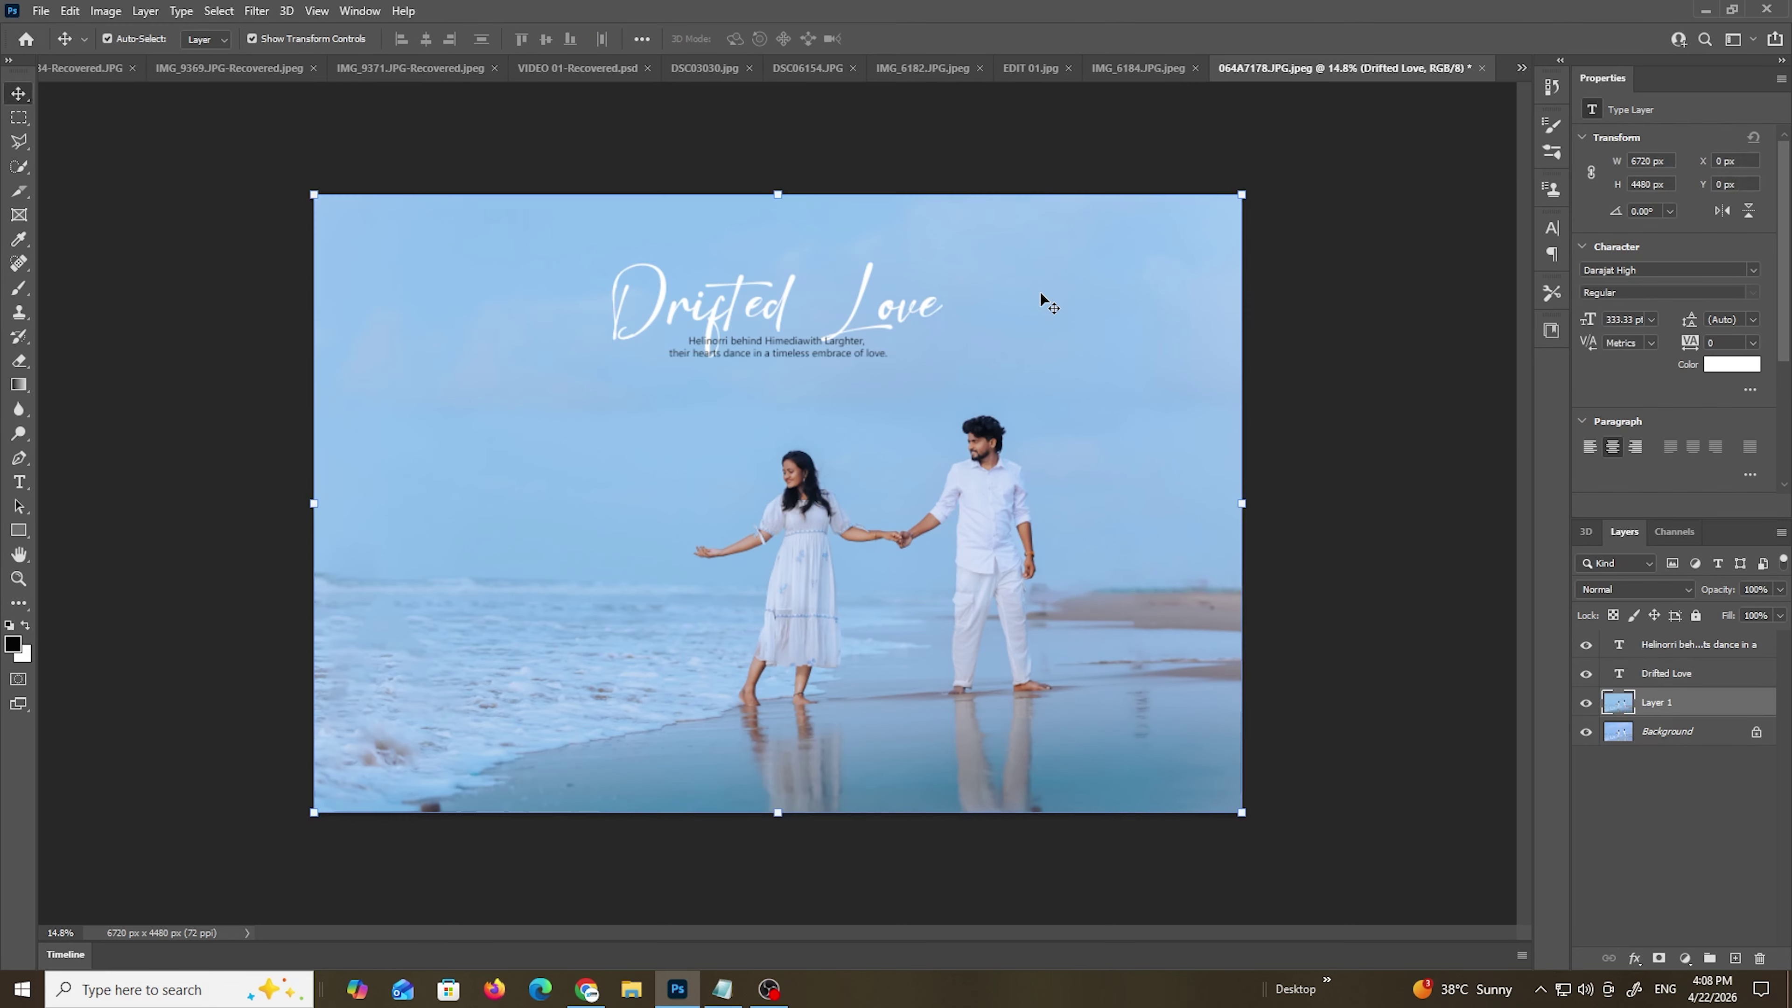
- Remove the line break after "Larghter," so the caption runs on a single line, and fit the photo to the view
{"action": "left_click", "coordinate": [802, 352]}
{"action": "left_click", "coordinate": [19, 482]}
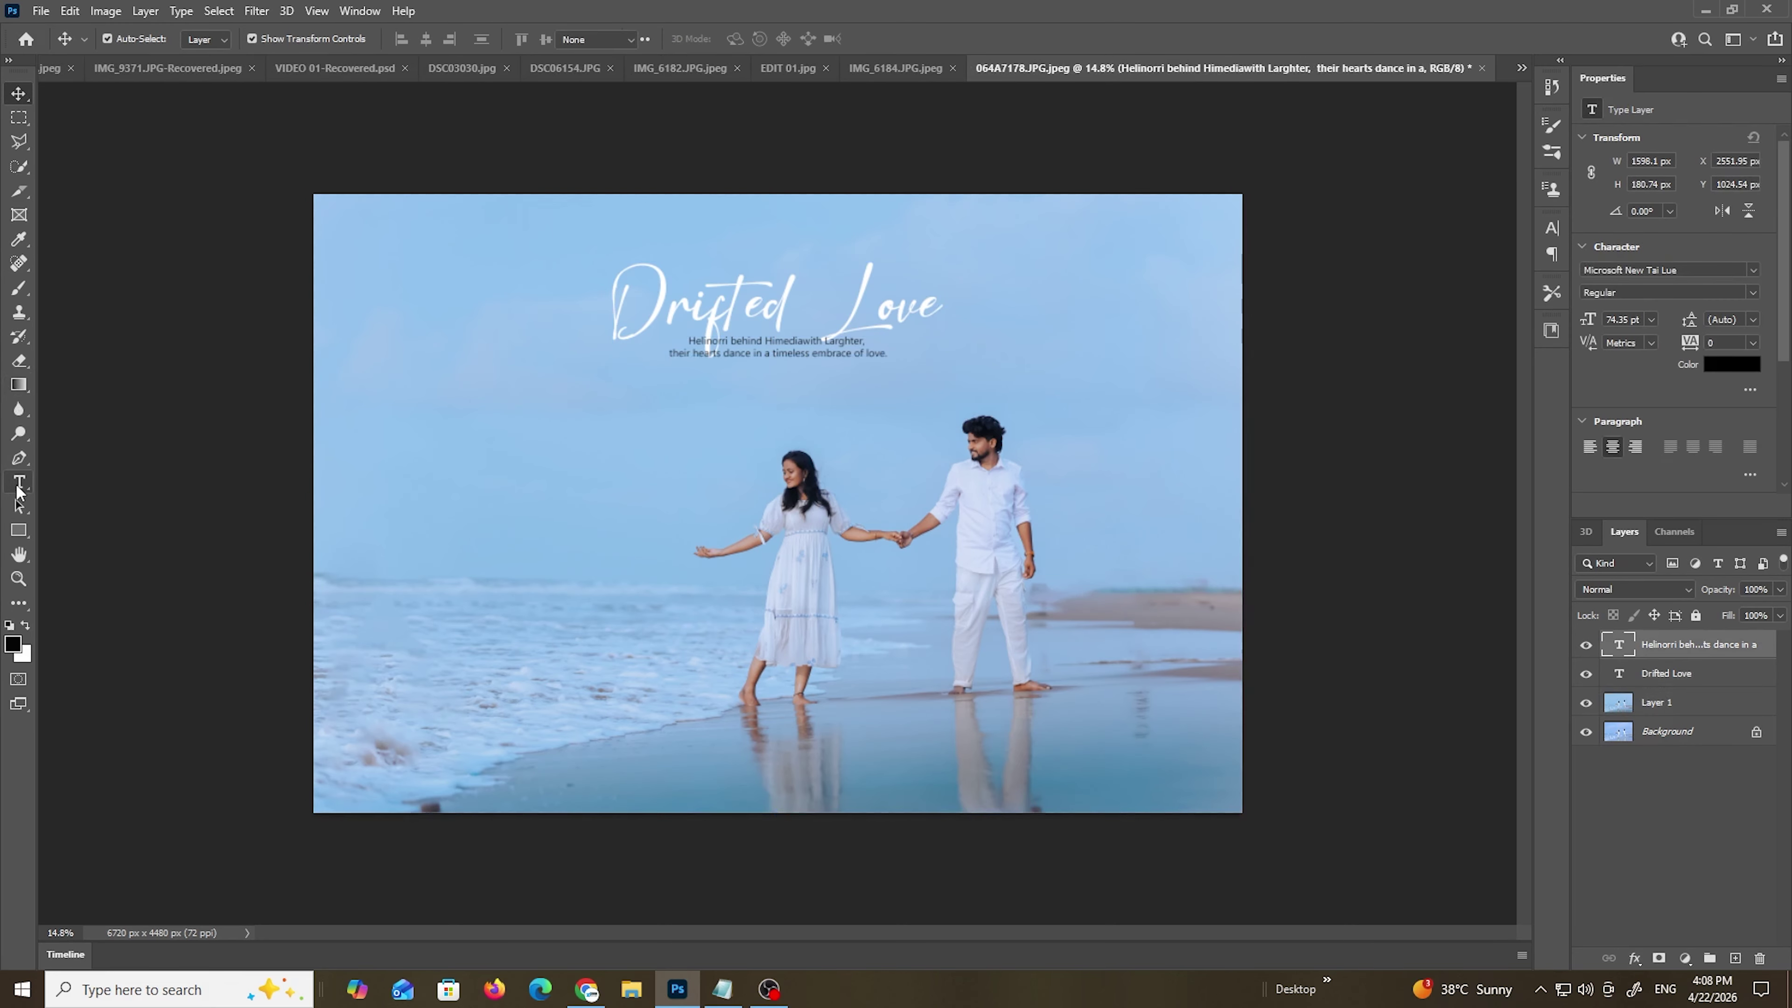
{"action": "left_click", "coordinate": [670, 353]}
{"action": "key", "text": "Return"}
{"action": "key", "text": "BackSpace"}
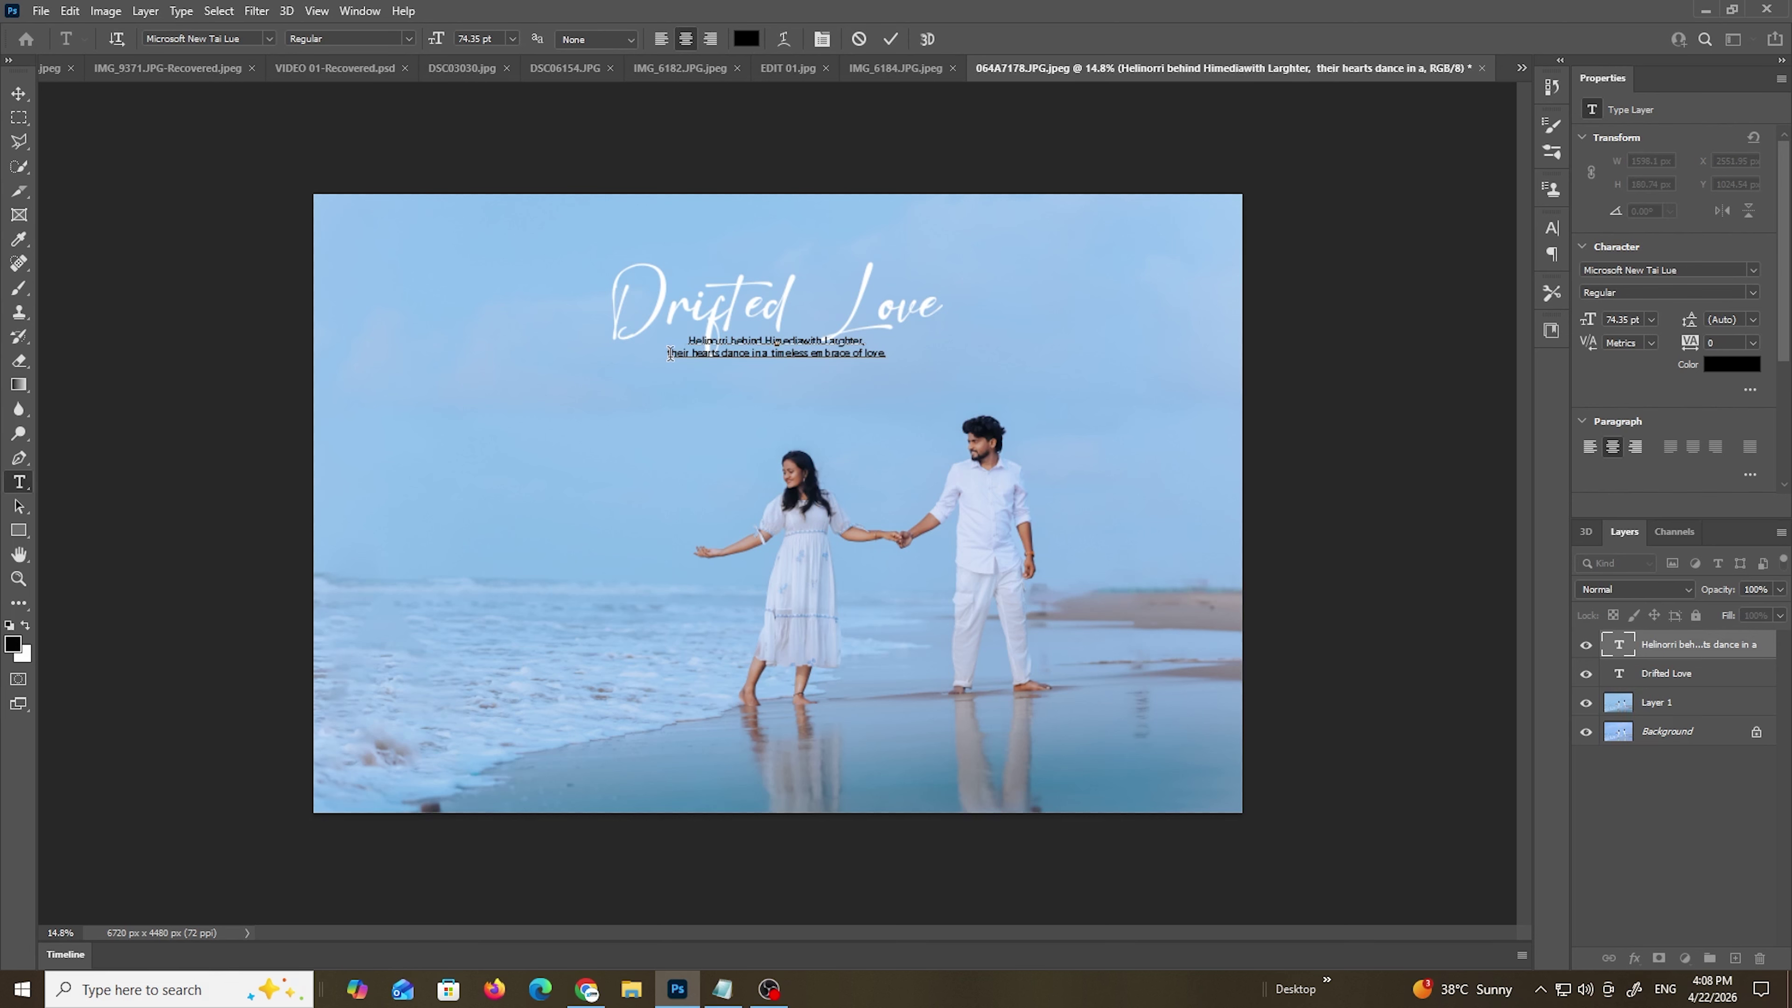
{"action": "key", "text": "BackSpace"}
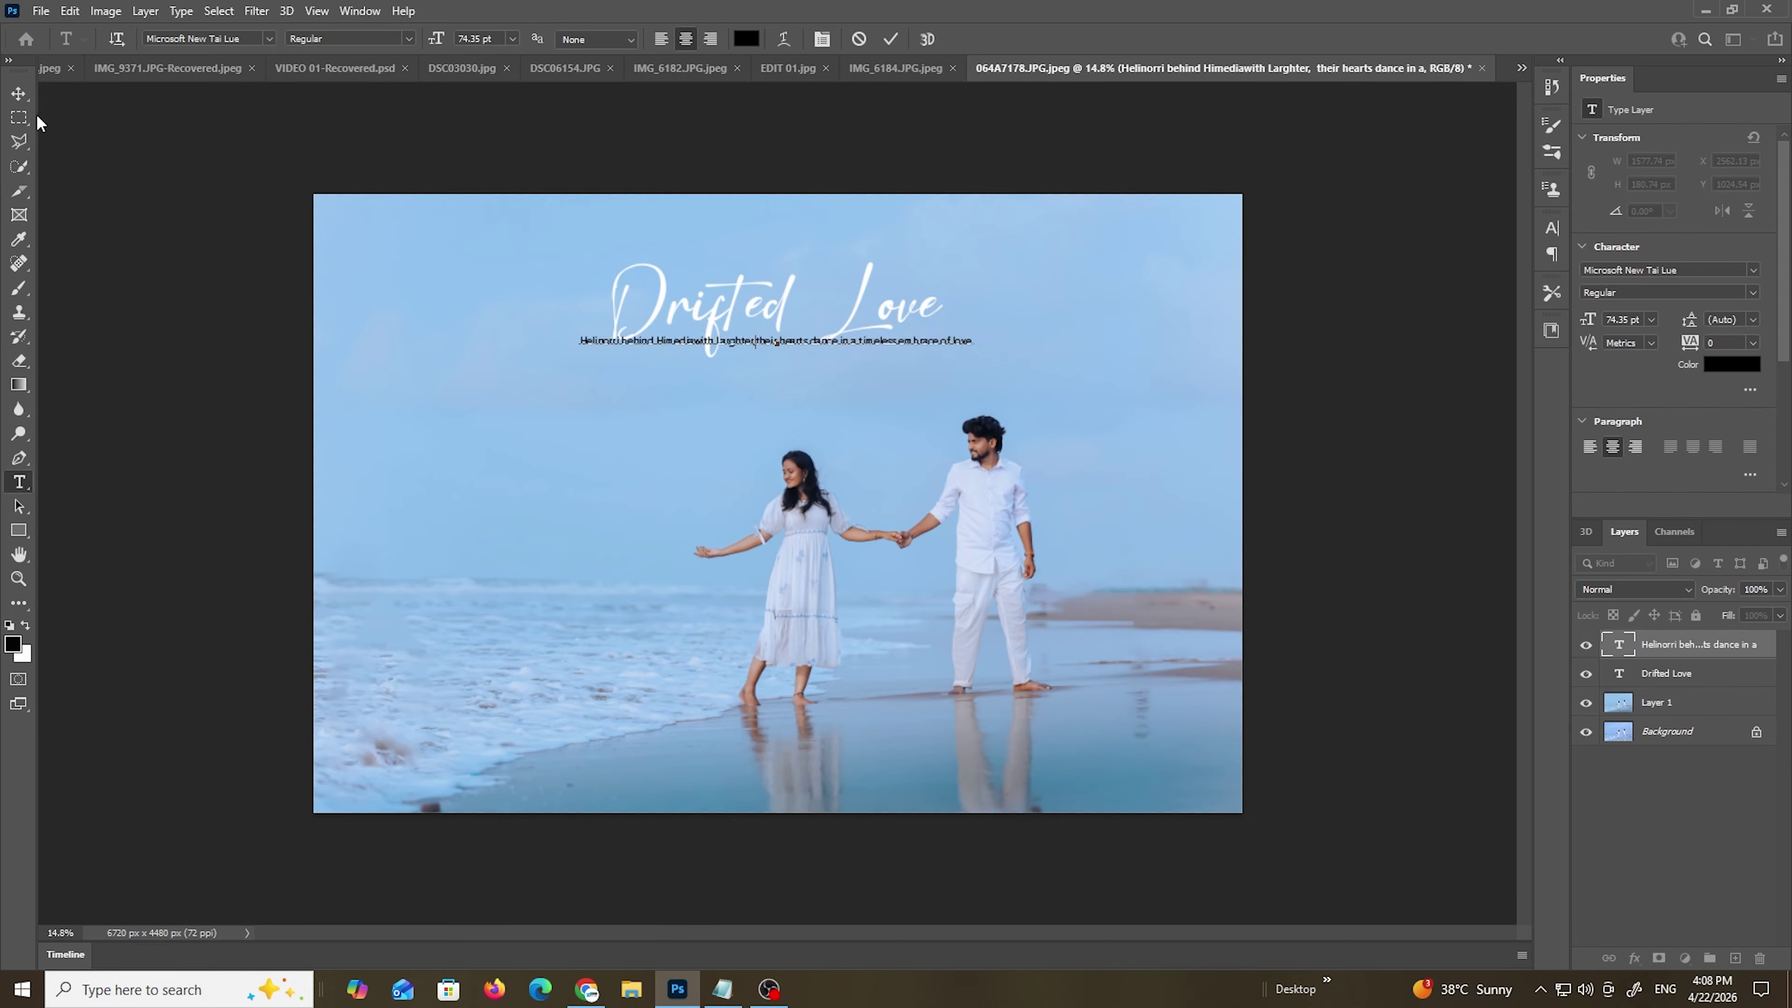
{"action": "left_click", "coordinate": [18, 93]}
{"action": "key", "text": "ctrl+0"}
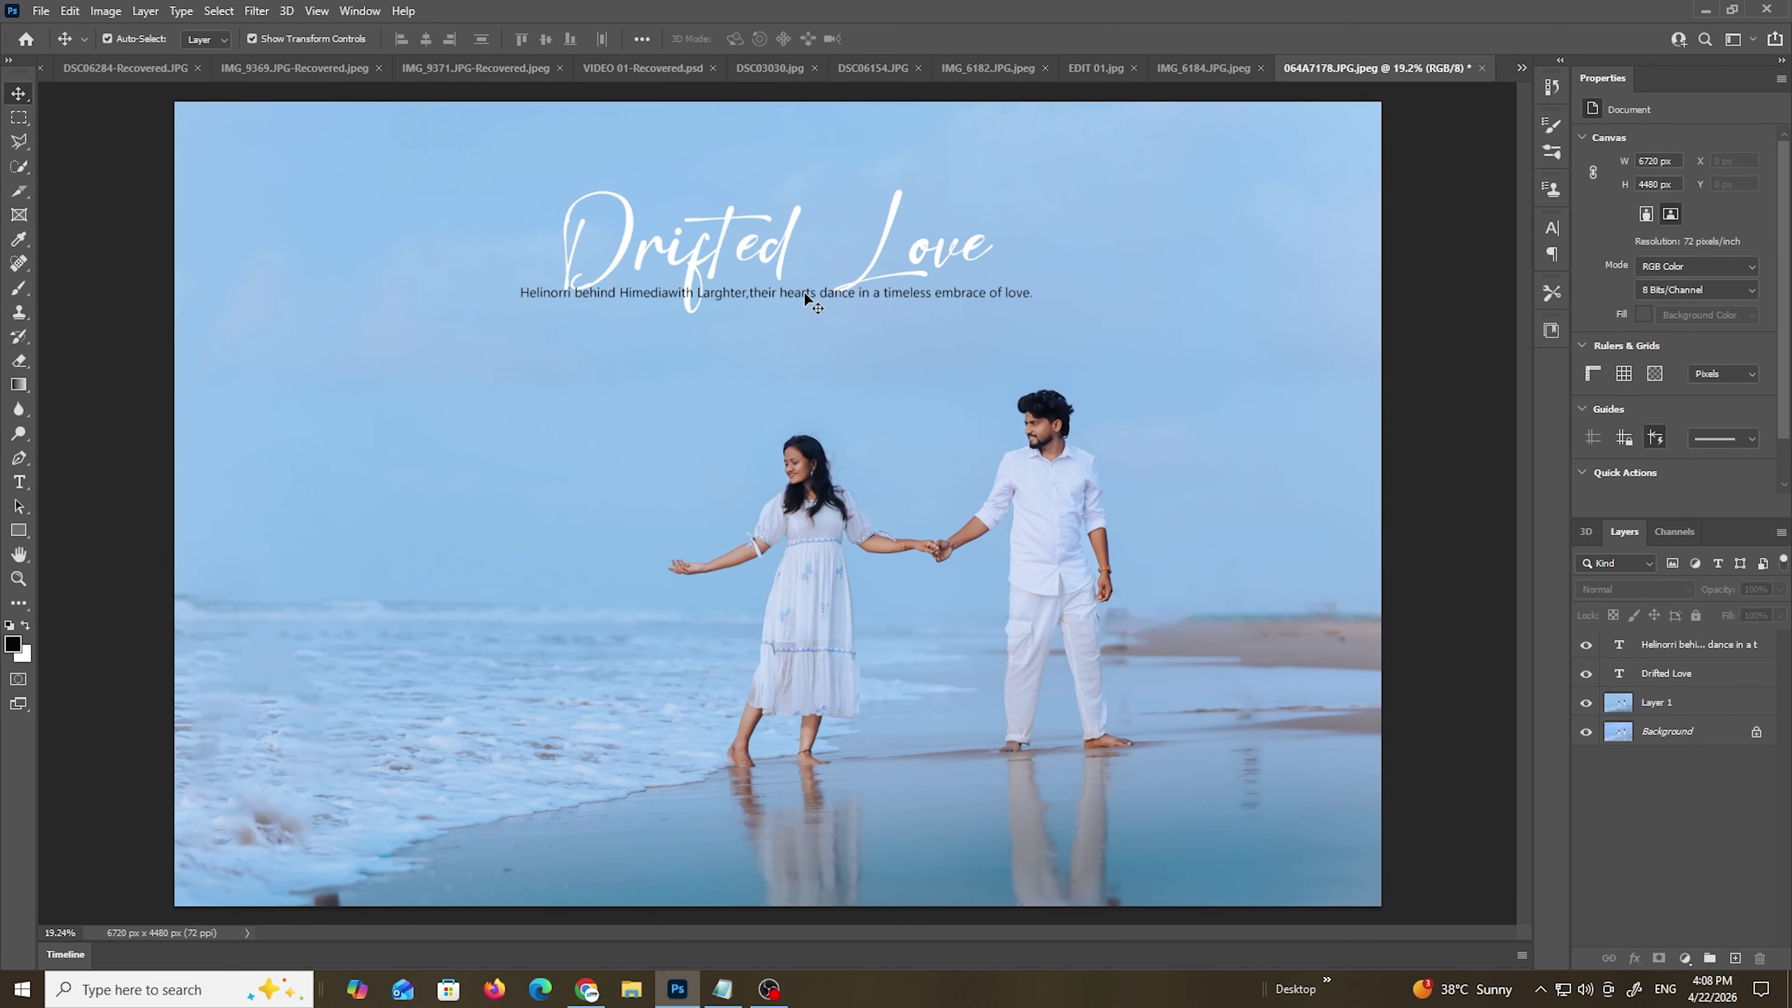
- Move the one-line caption down so it sits clear below the title
{"action": "left_click_drag", "start_coordinate": [805, 296], "coordinate": [806, 337]}
{"action": "left_click", "coordinate": [1076, 325]}
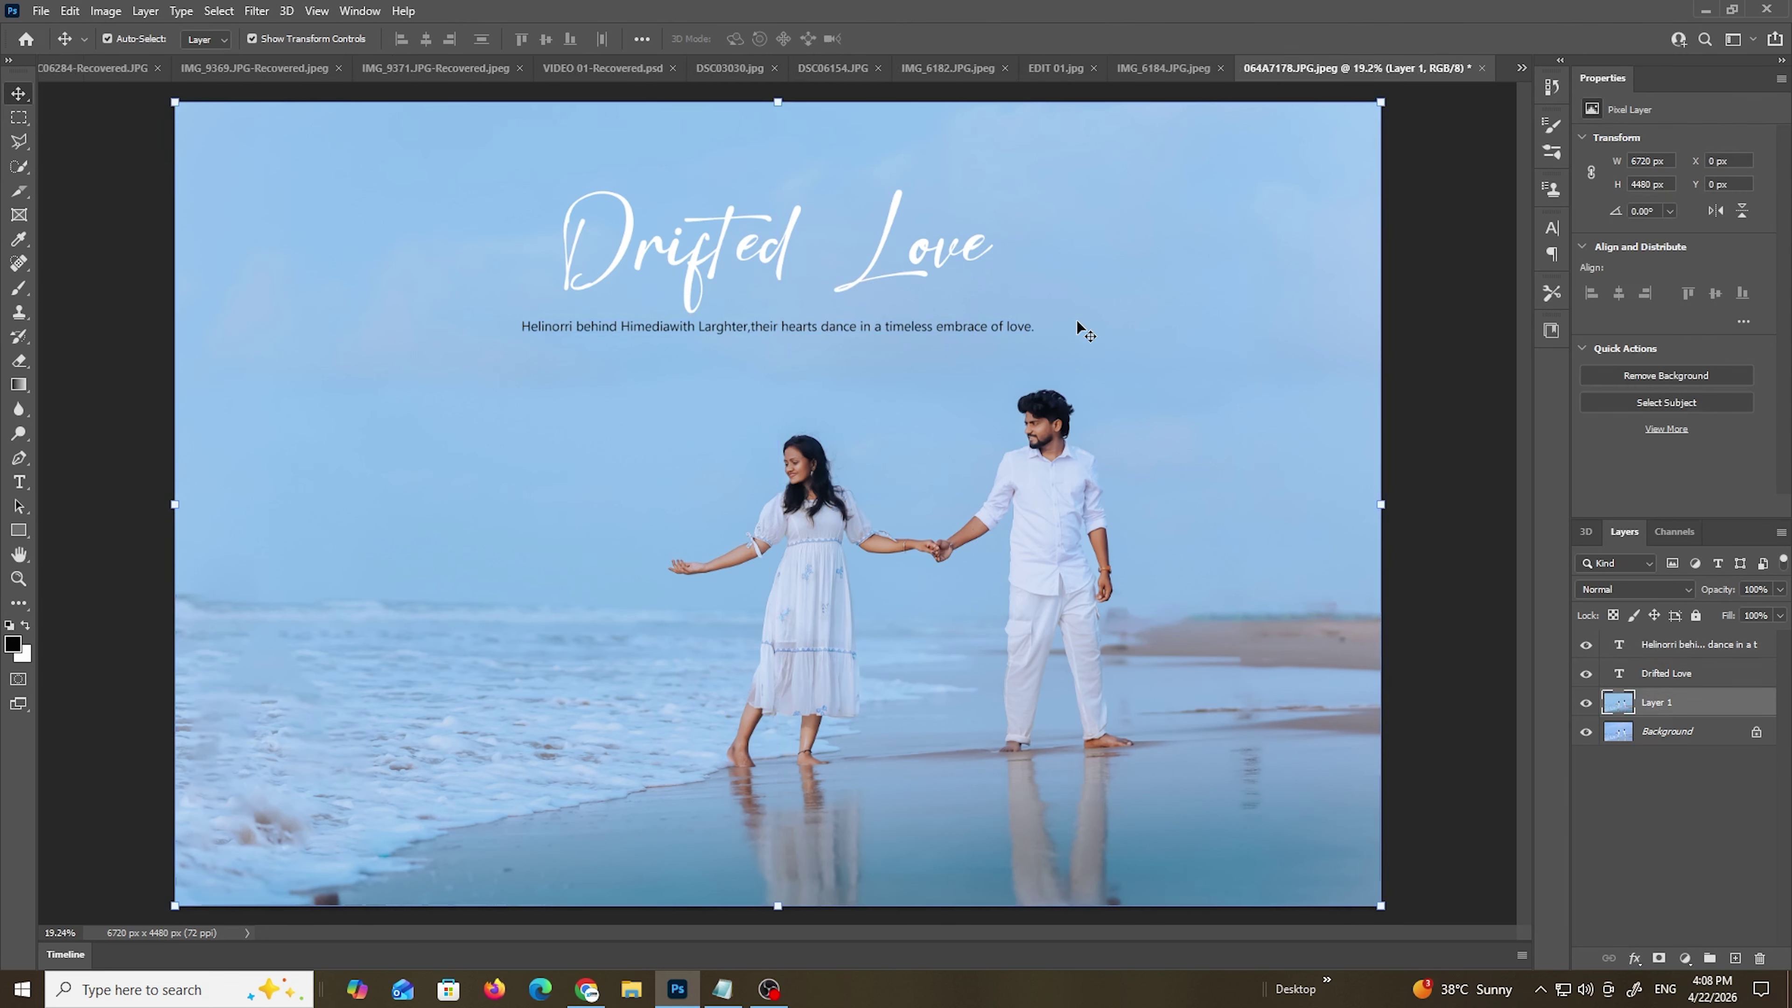
- Nudge the "Drifted Love" title down in small moves until it sits just above the caption, and deselect it
{"action": "scroll", "coordinate": [1076, 325], "scroll_direction": "down", "scroll_amount": 3}
{"action": "left_click_drag", "start_coordinate": [825, 349], "coordinate": [827, 354]}
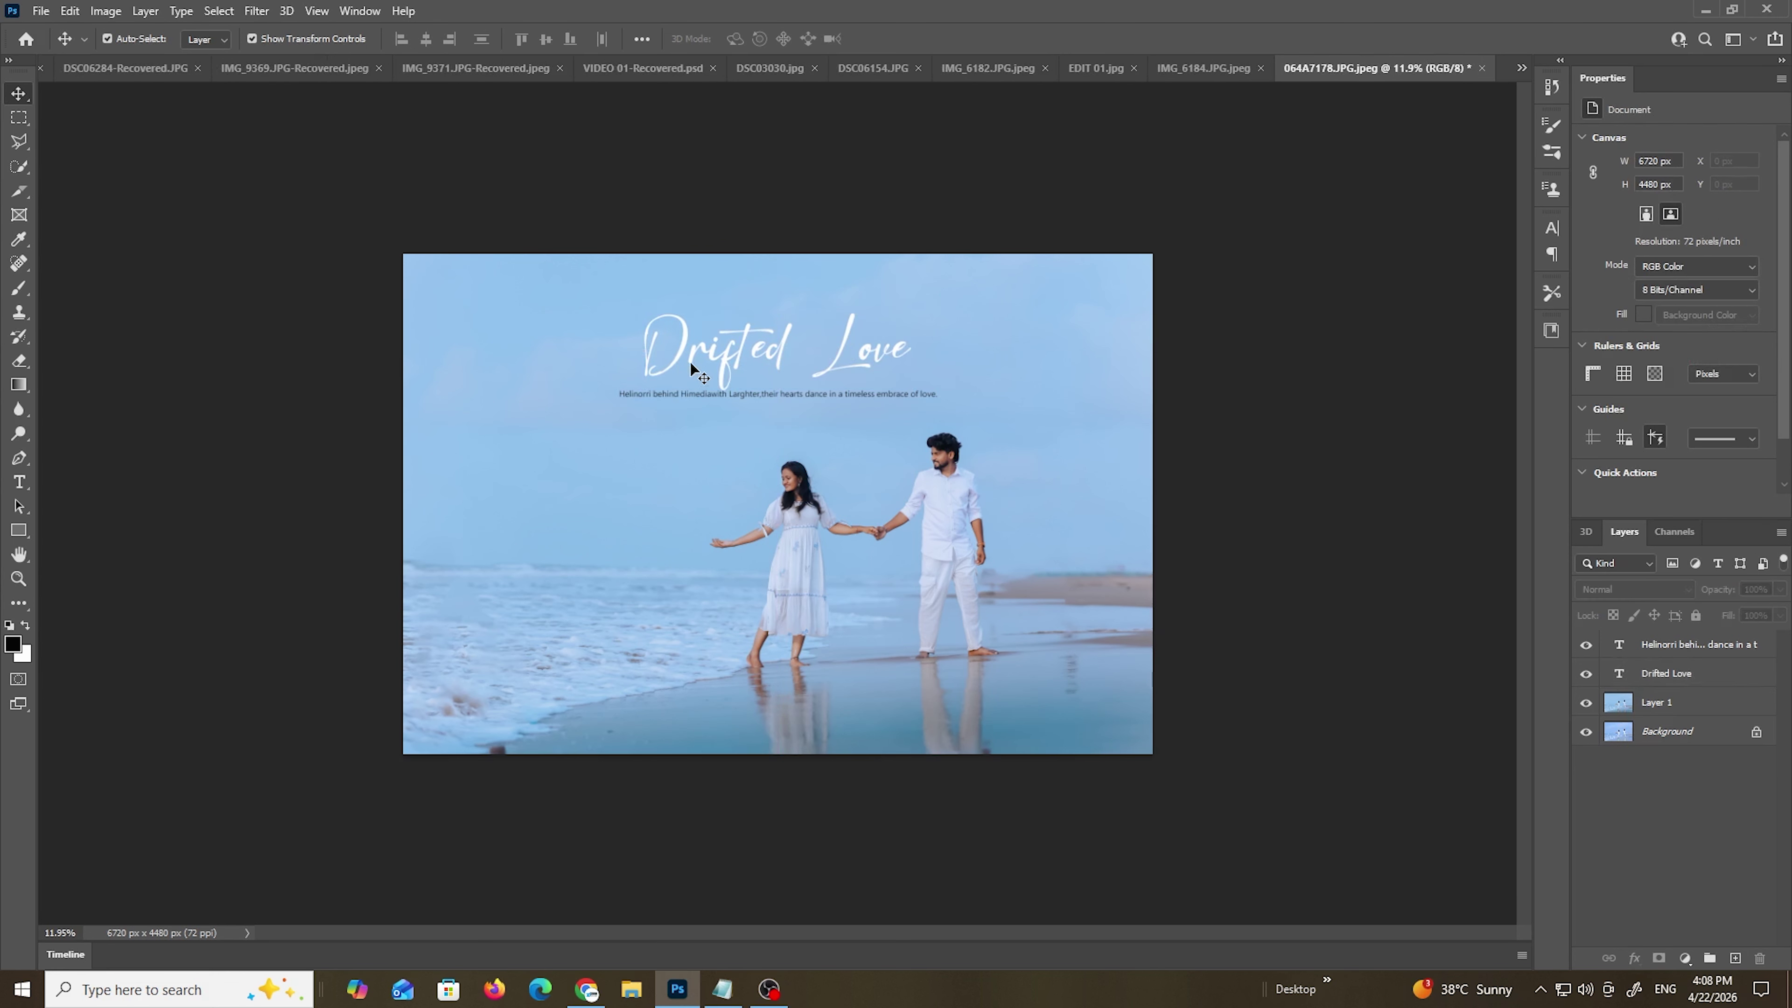
{"action": "left_click", "coordinate": [714, 367]}
{"action": "key", "text": "ctrl+z"}
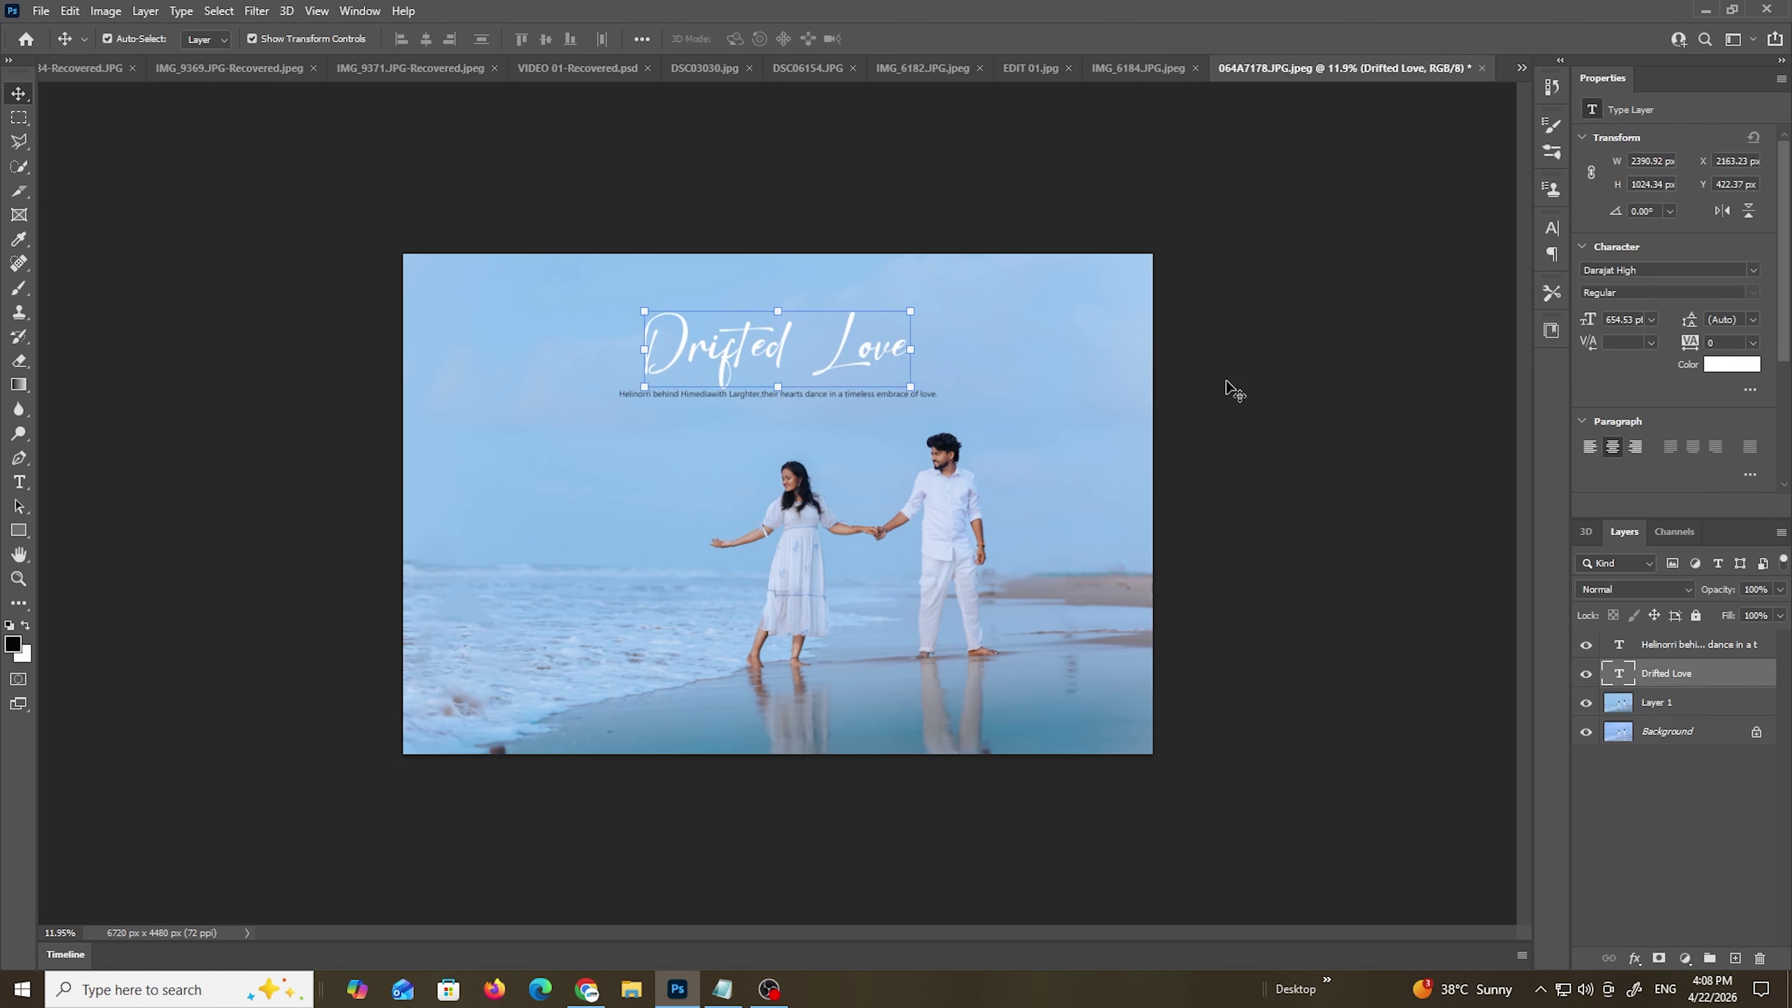
{"action": "left_click", "coordinate": [1316, 404]}
{"action": "scroll", "coordinate": [1316, 405], "scroll_direction": "up", "scroll_amount": 2}
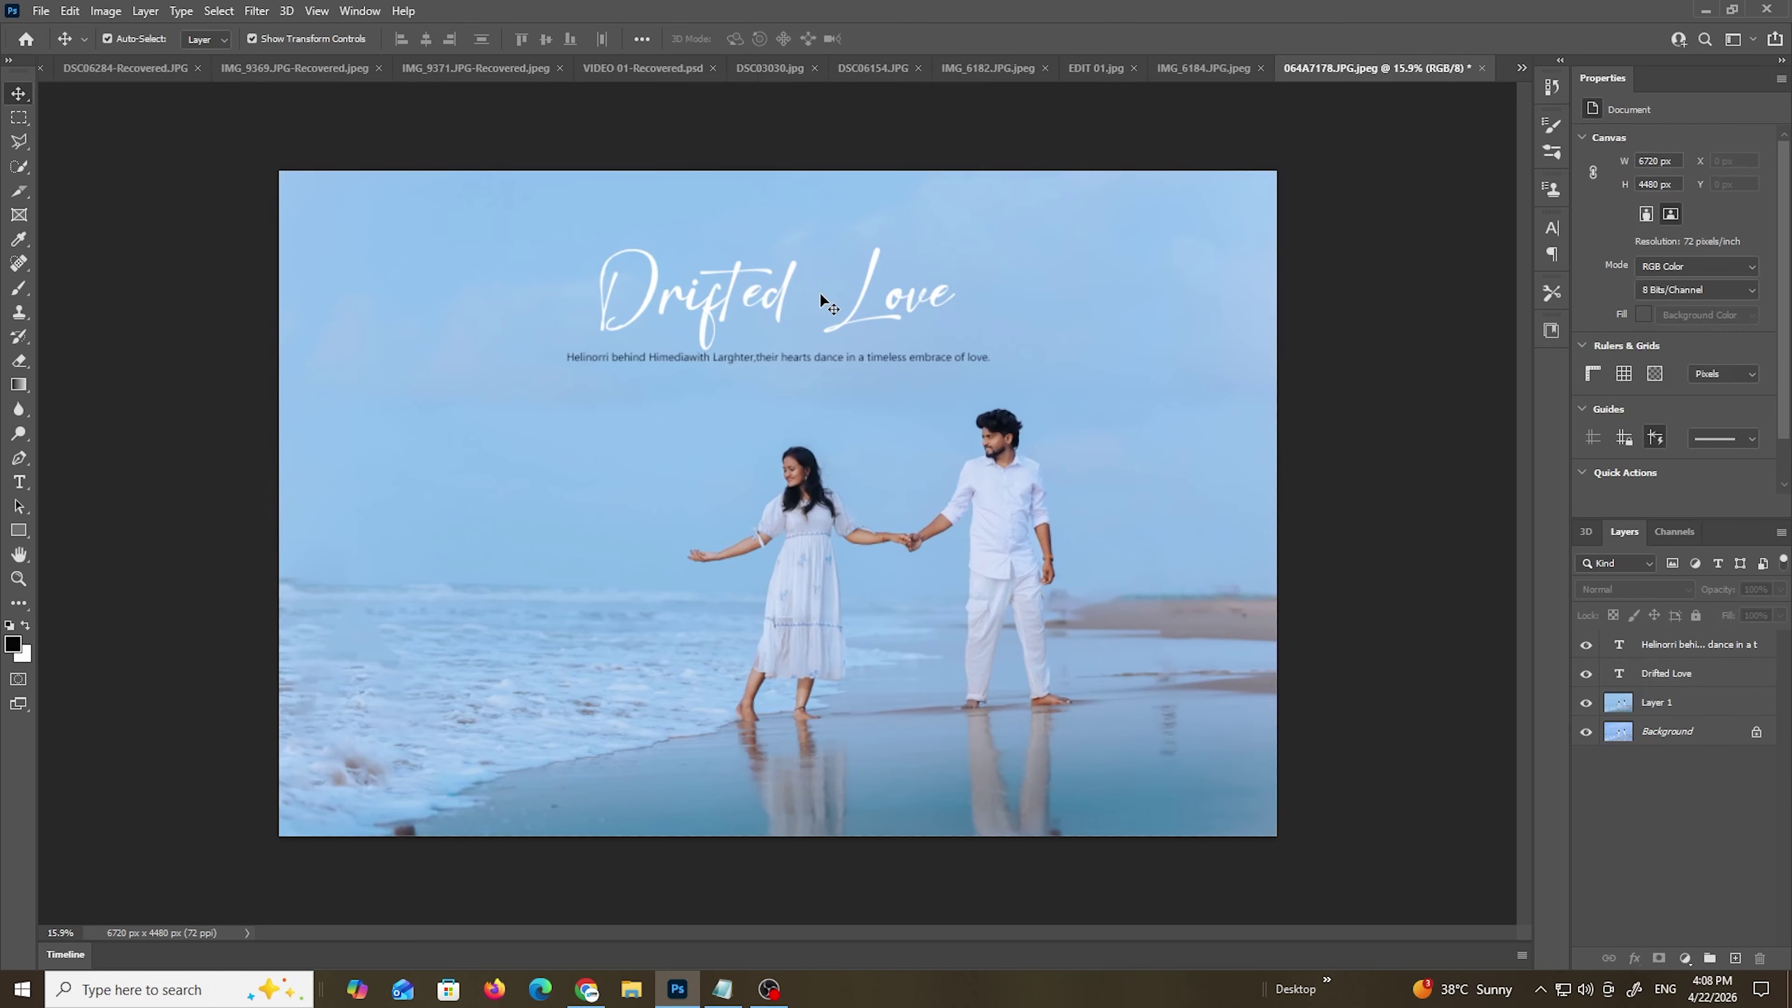
{"action": "left_click_drag", "start_coordinate": [820, 293], "coordinate": [824, 302]}
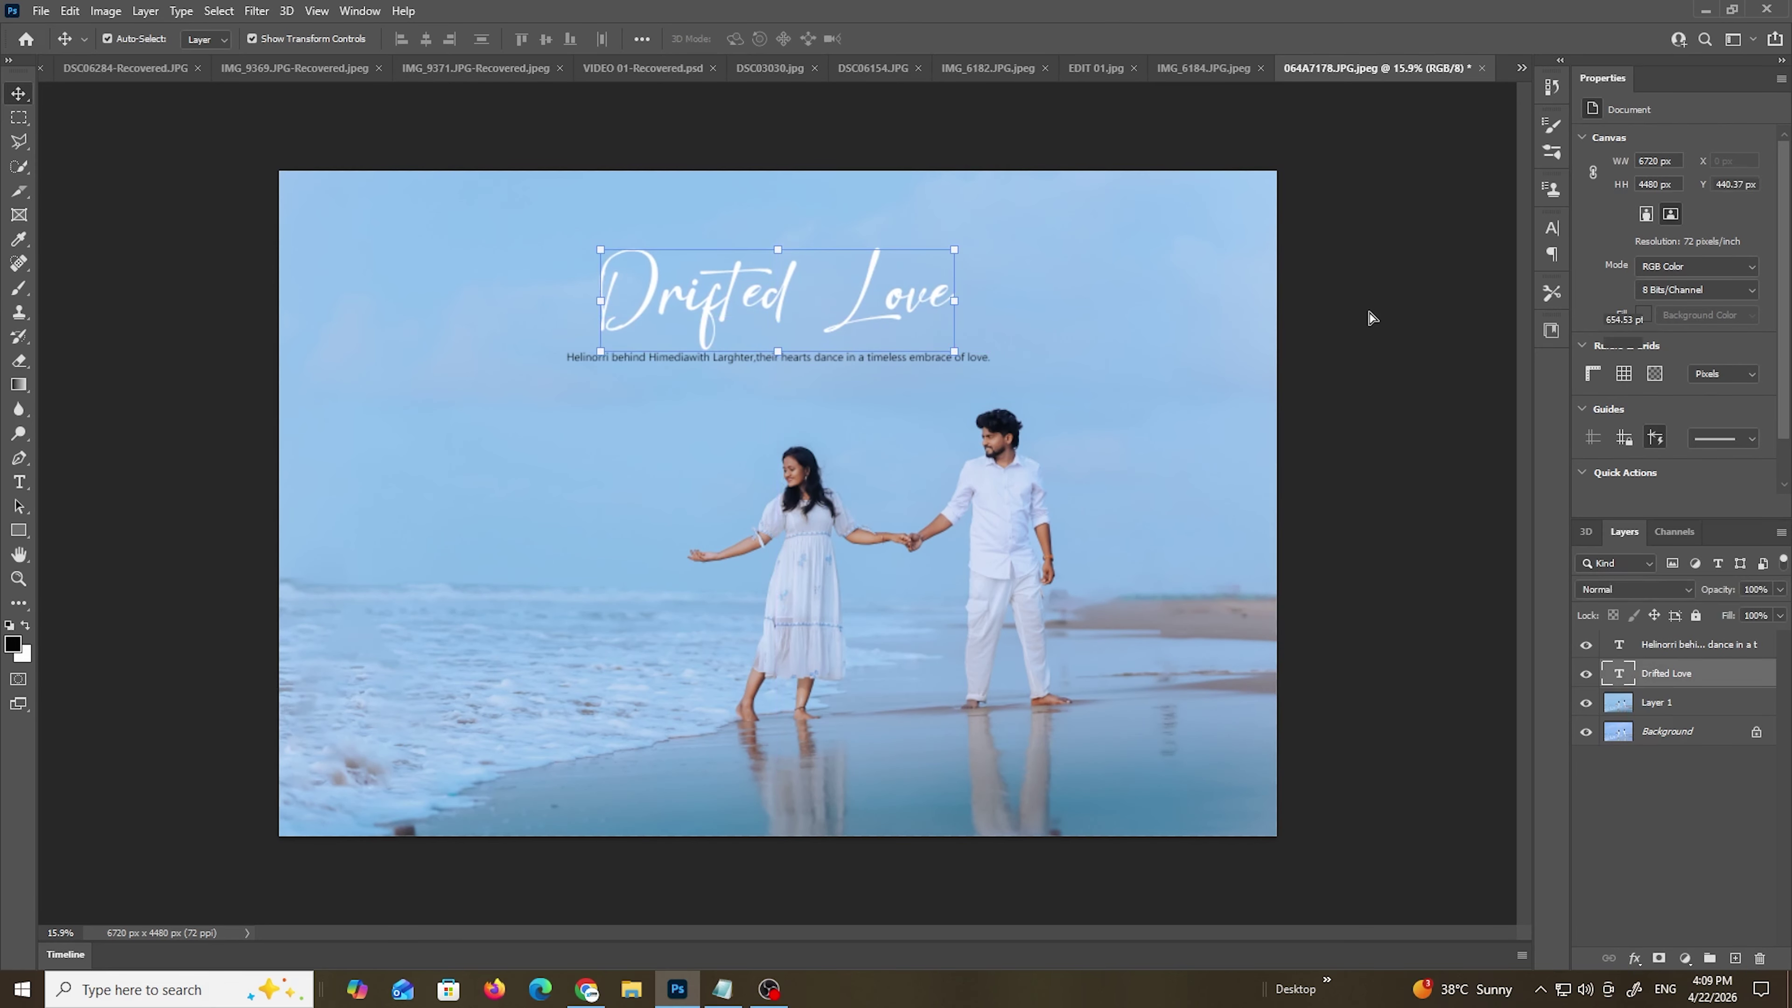
{"action": "left_click", "coordinate": [1372, 313]}
{"action": "scroll", "coordinate": [1375, 320], "scroll_direction": "down", "scroll_amount": 1}
{"action": "scroll", "coordinate": [1374, 319], "scroll_direction": "up", "scroll_amount": 1}
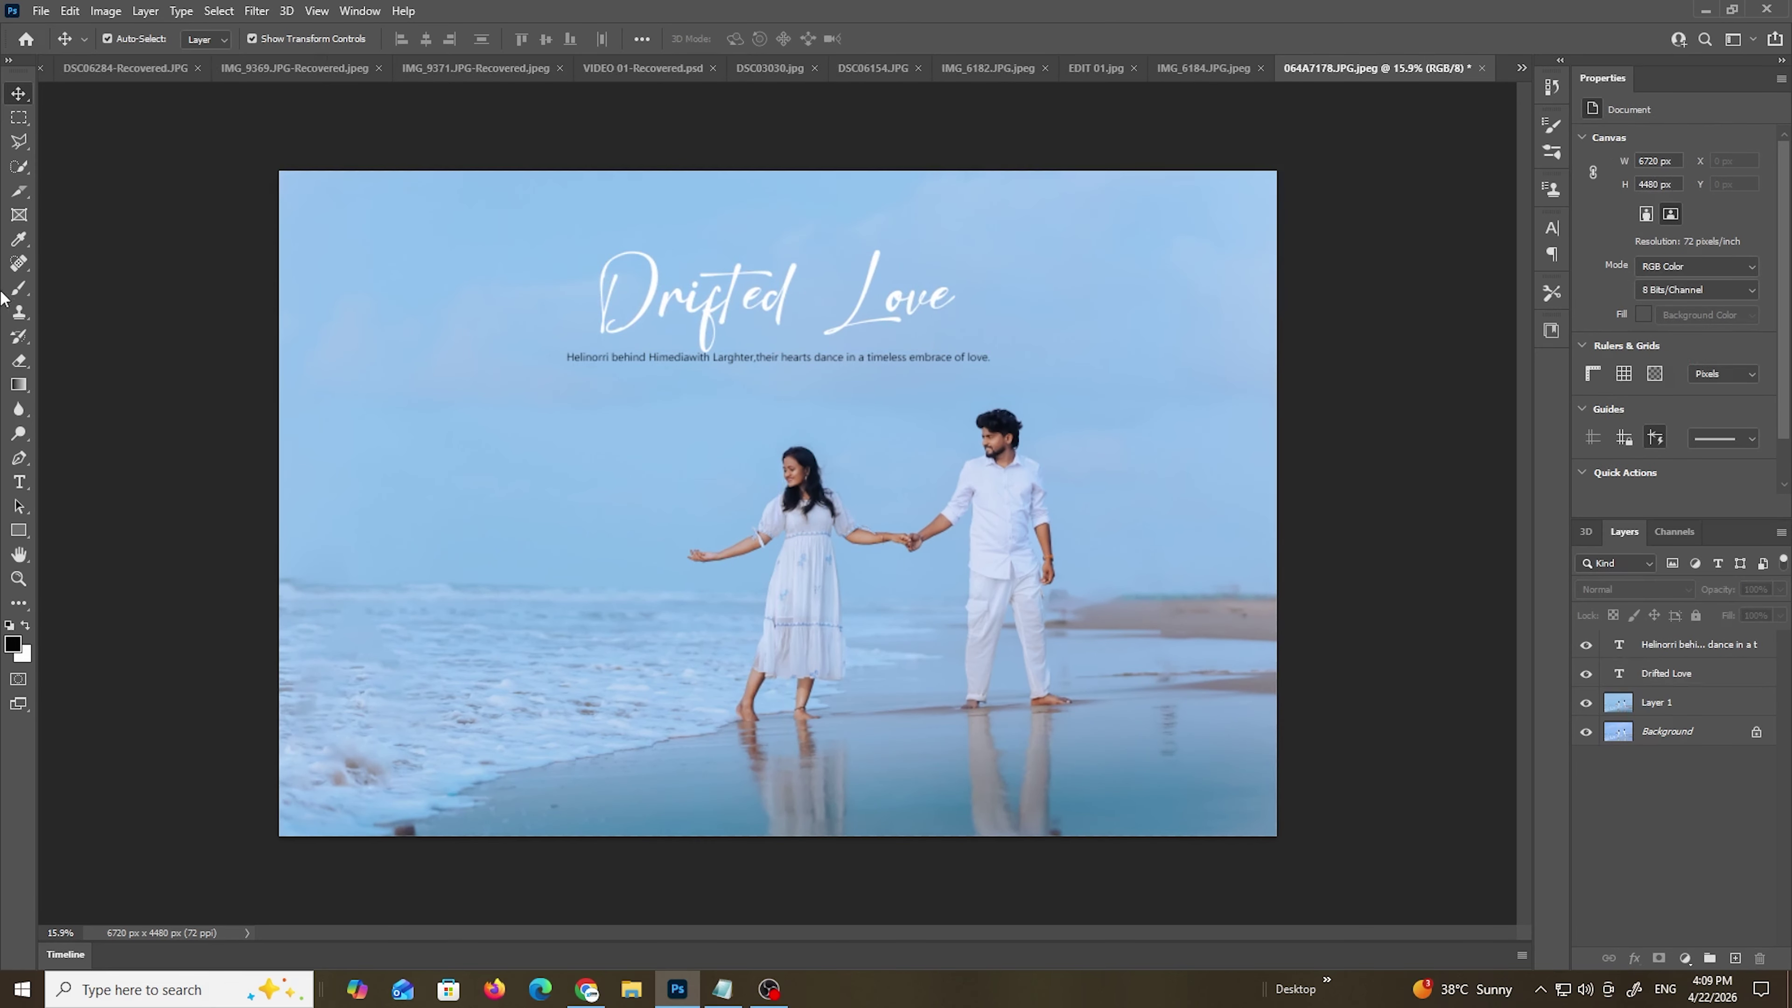
- On Layer 1, select the dark spot at the photo's lower-left edge with an elliptical marquee, remove it with a Content-Aware fill, and deselect
{"action": "right_click", "coordinate": [17, 126]}
{"action": "left_click", "coordinate": [106, 139]}
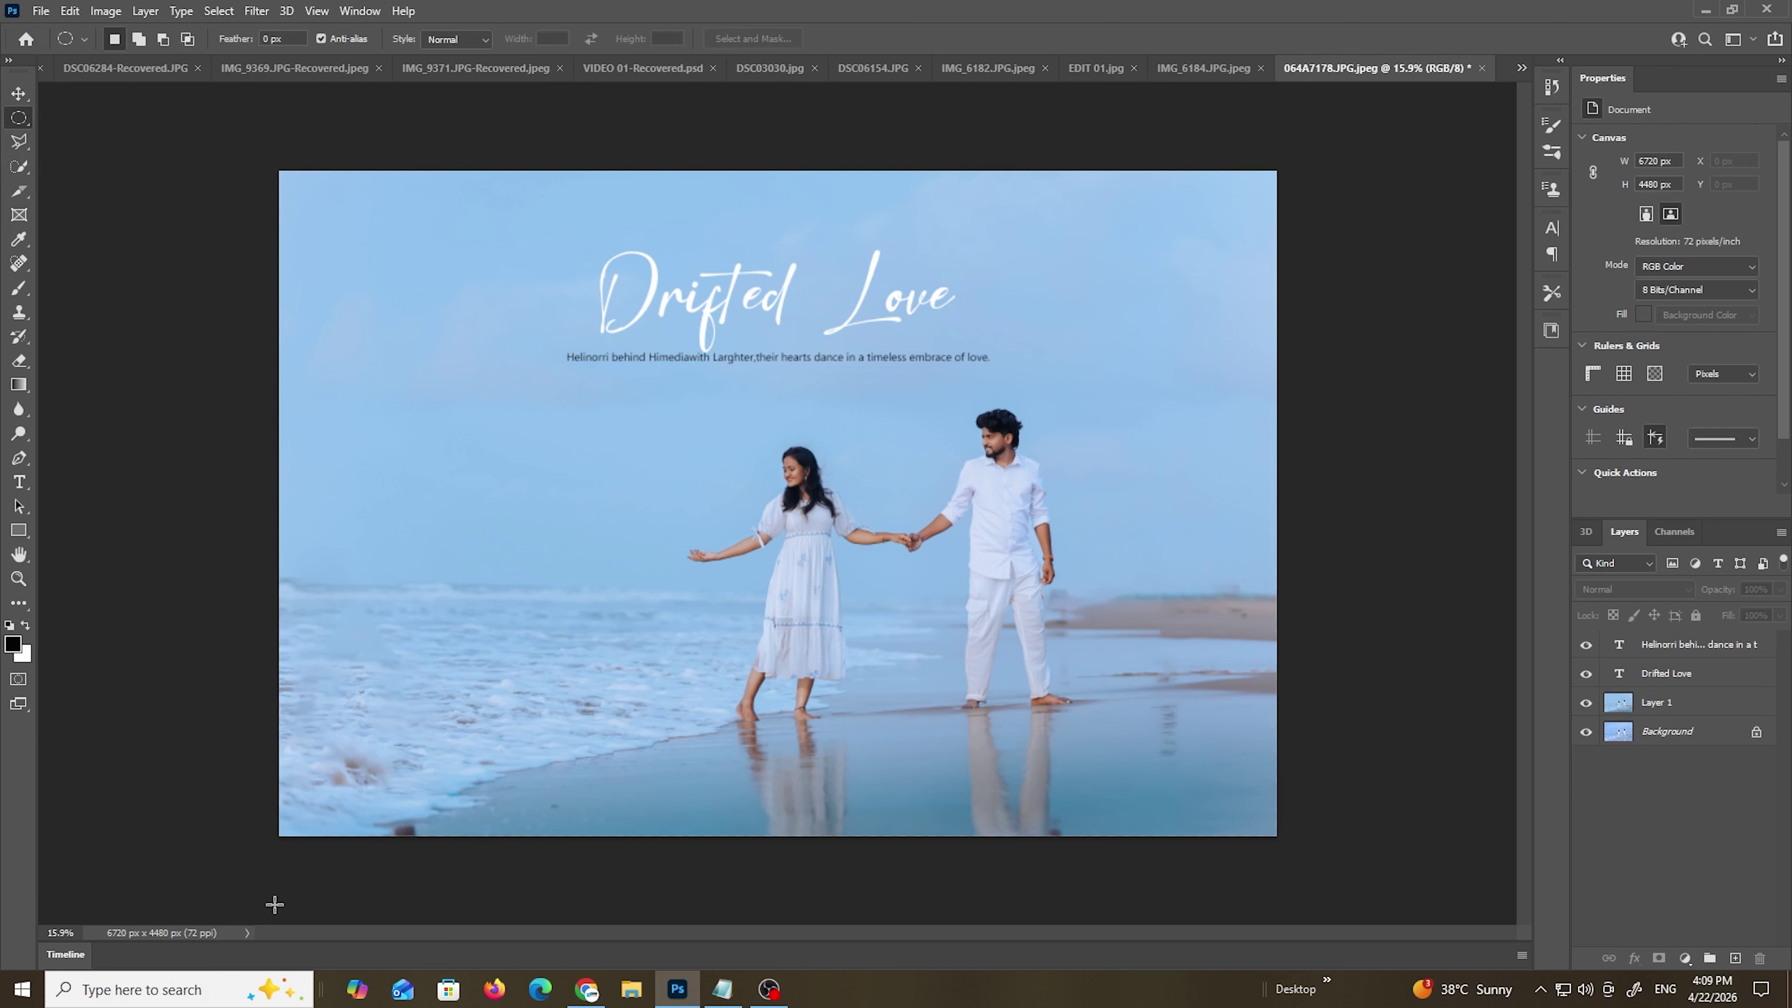
{"action": "left_click_drag", "start_coordinate": [382, 819], "coordinate": [422, 837]}
{"action": "right_click", "coordinate": [404, 835]}
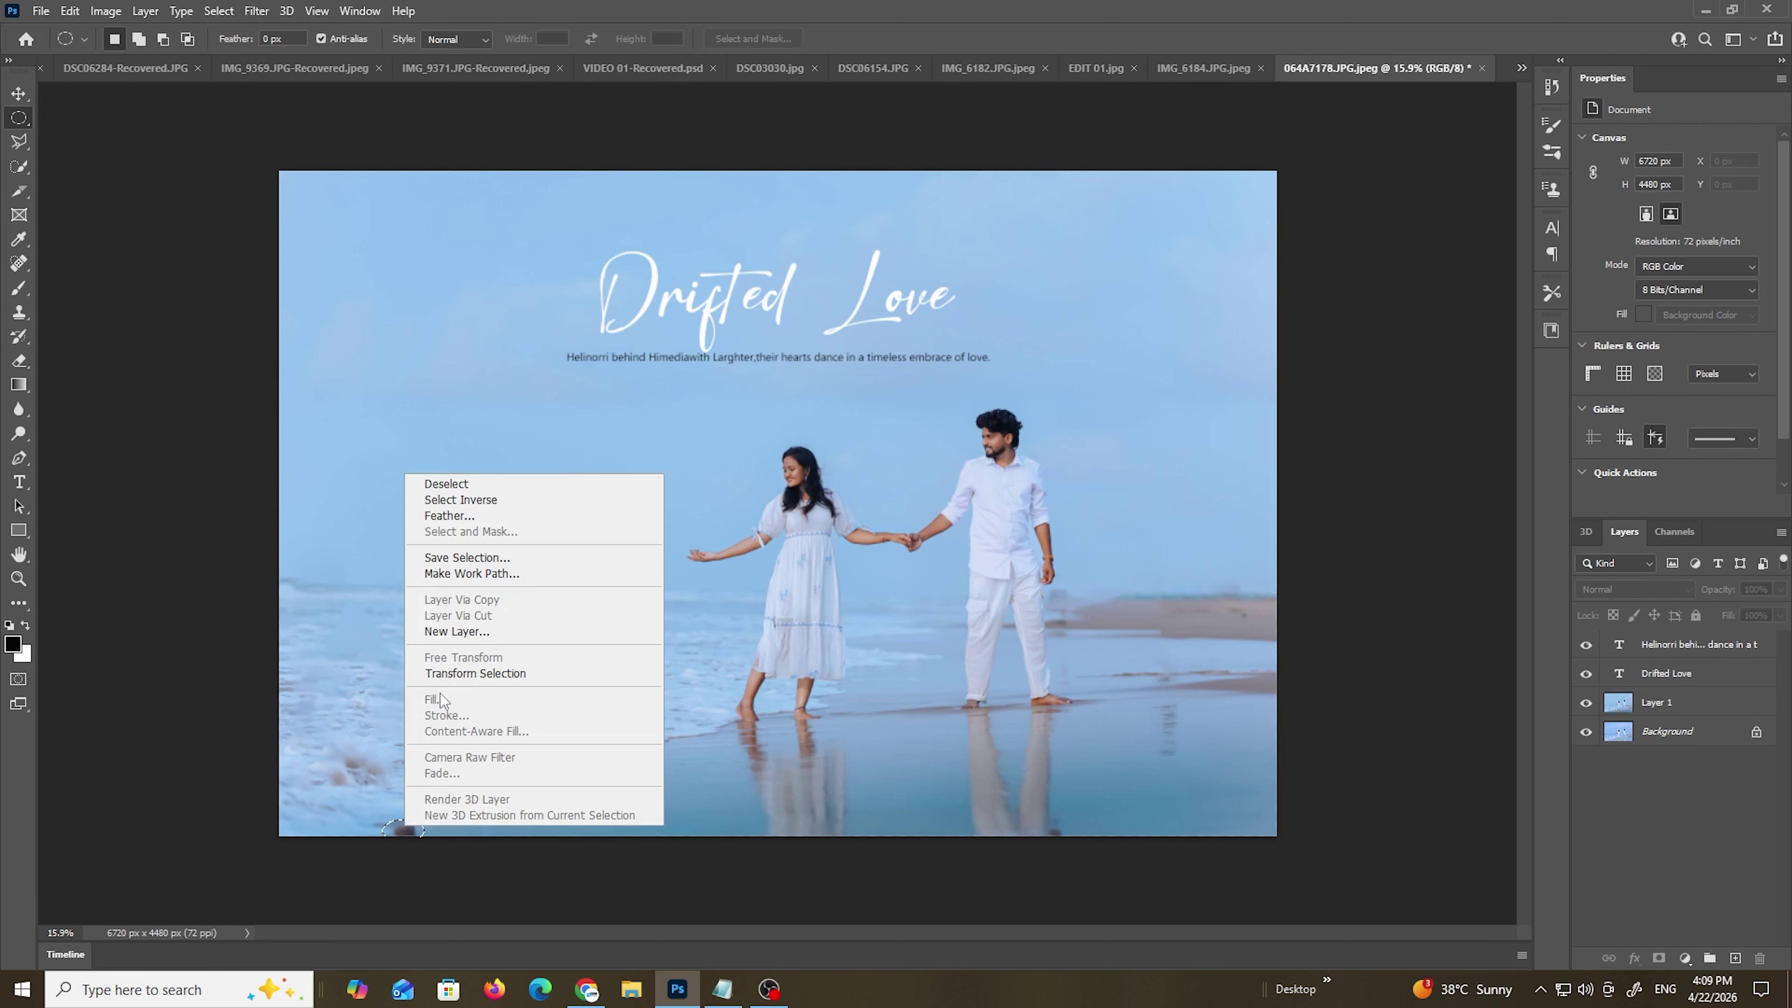
{"action": "left_click", "coordinate": [1696, 731]}
{"action": "left_click", "coordinate": [1654, 715]}
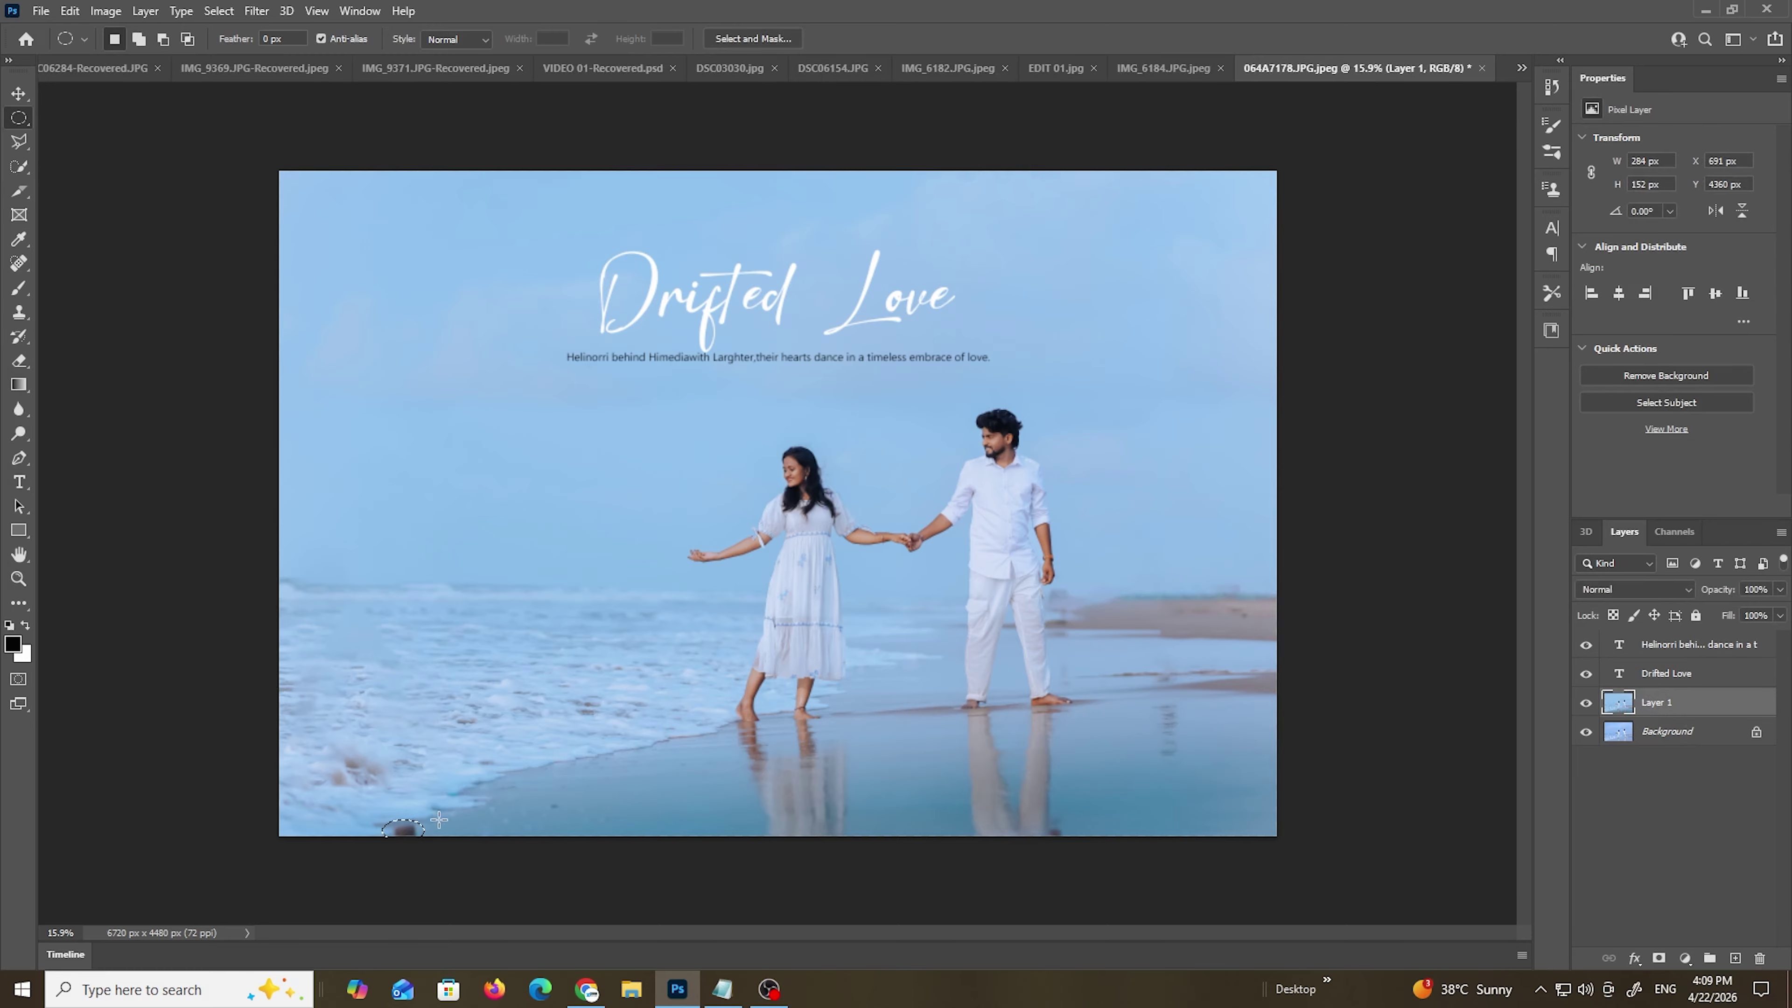
{"action": "right_click", "coordinate": [415, 838]}
{"action": "left_click", "coordinate": [466, 705]}
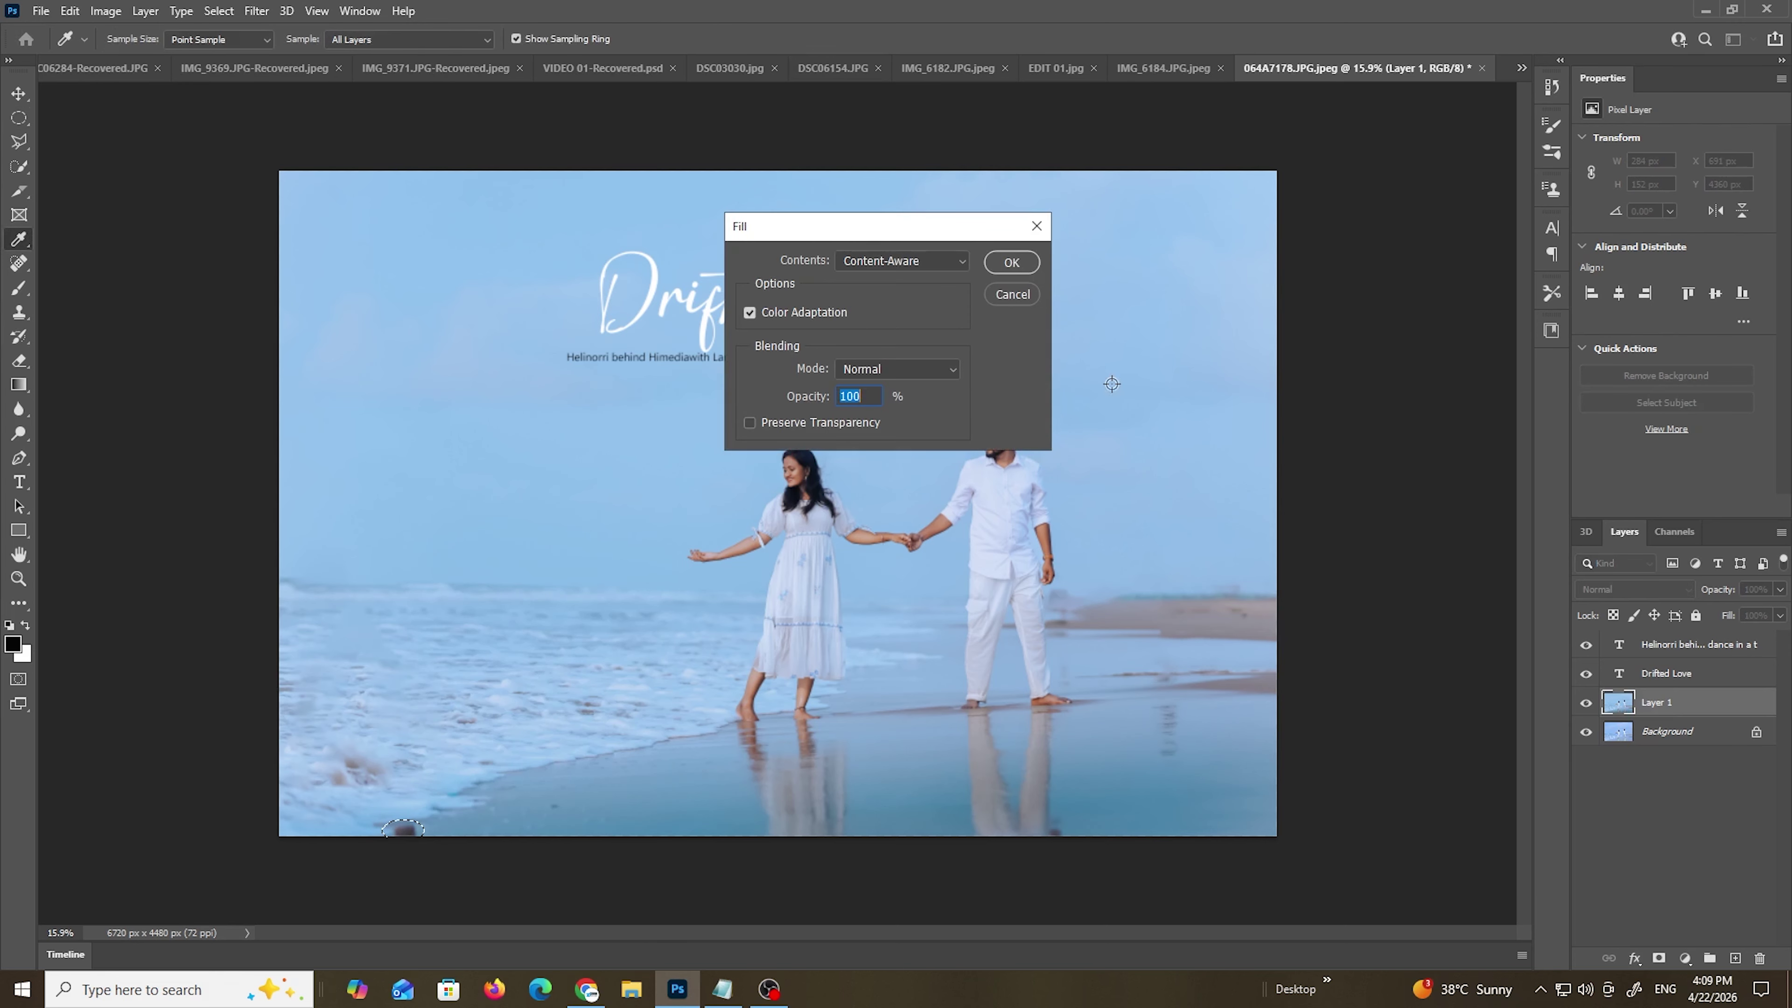
{"action": "left_click", "coordinate": [1030, 267]}
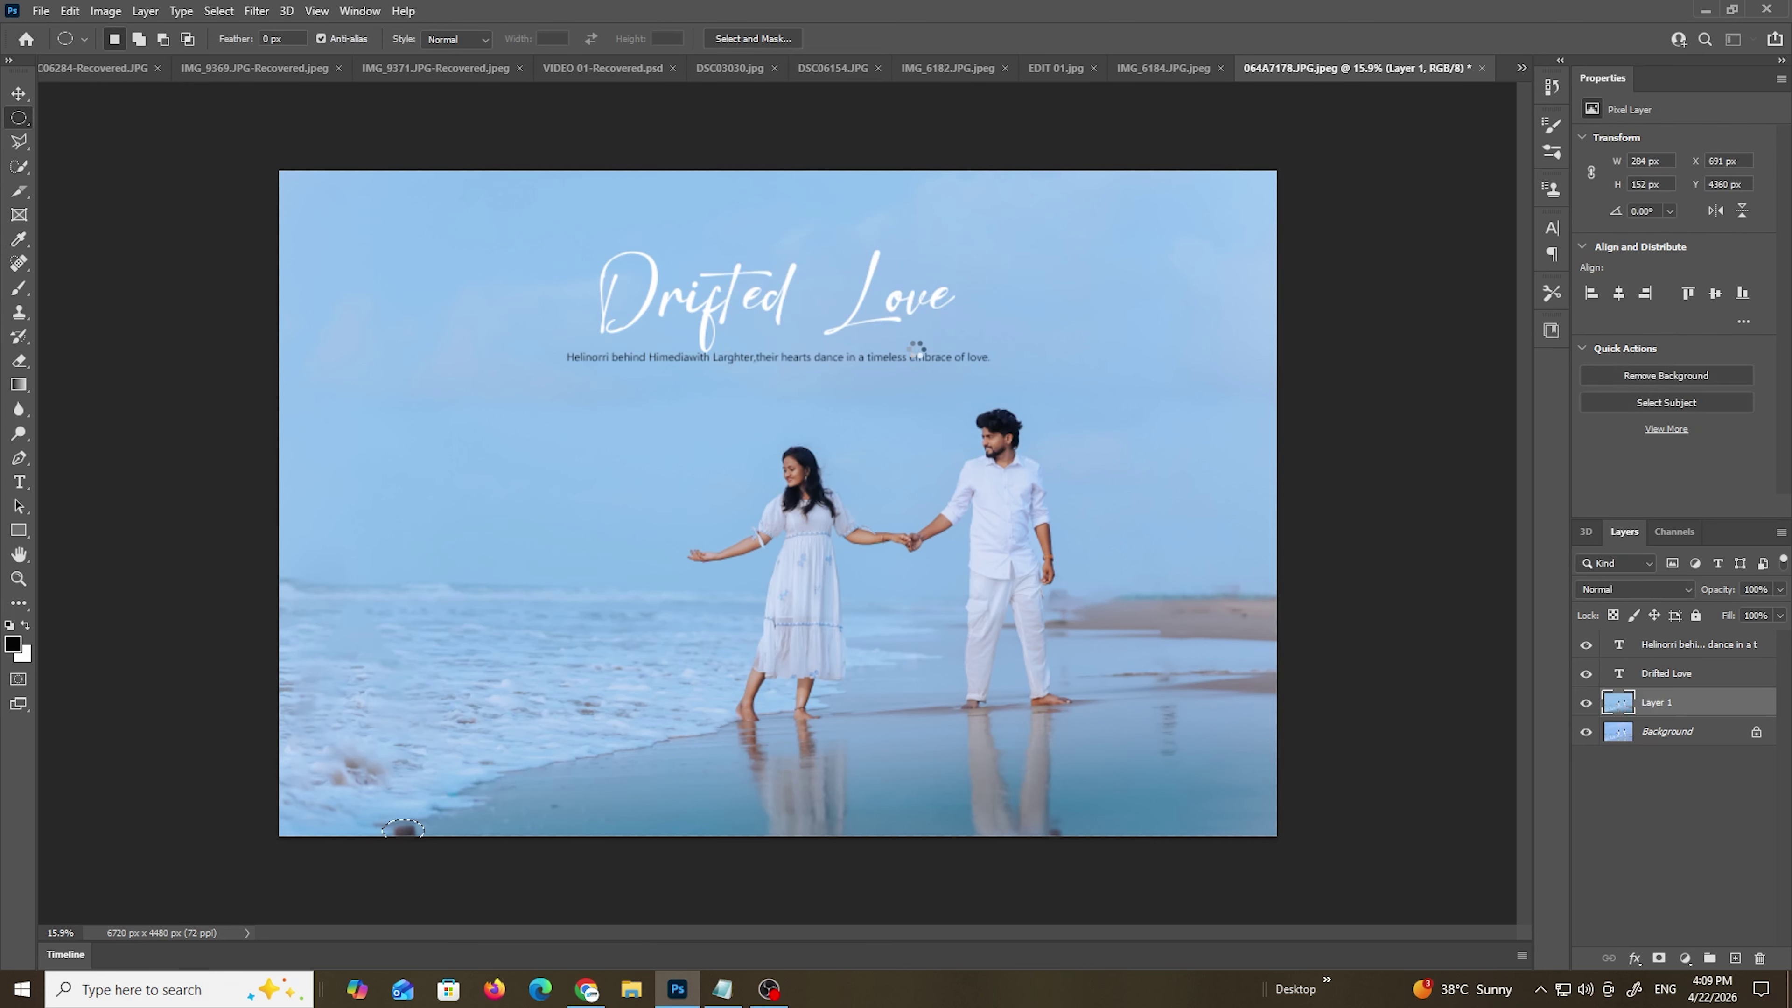
{"action": "right_click", "coordinate": [932, 430]}
{"action": "left_click", "coordinate": [984, 441]}
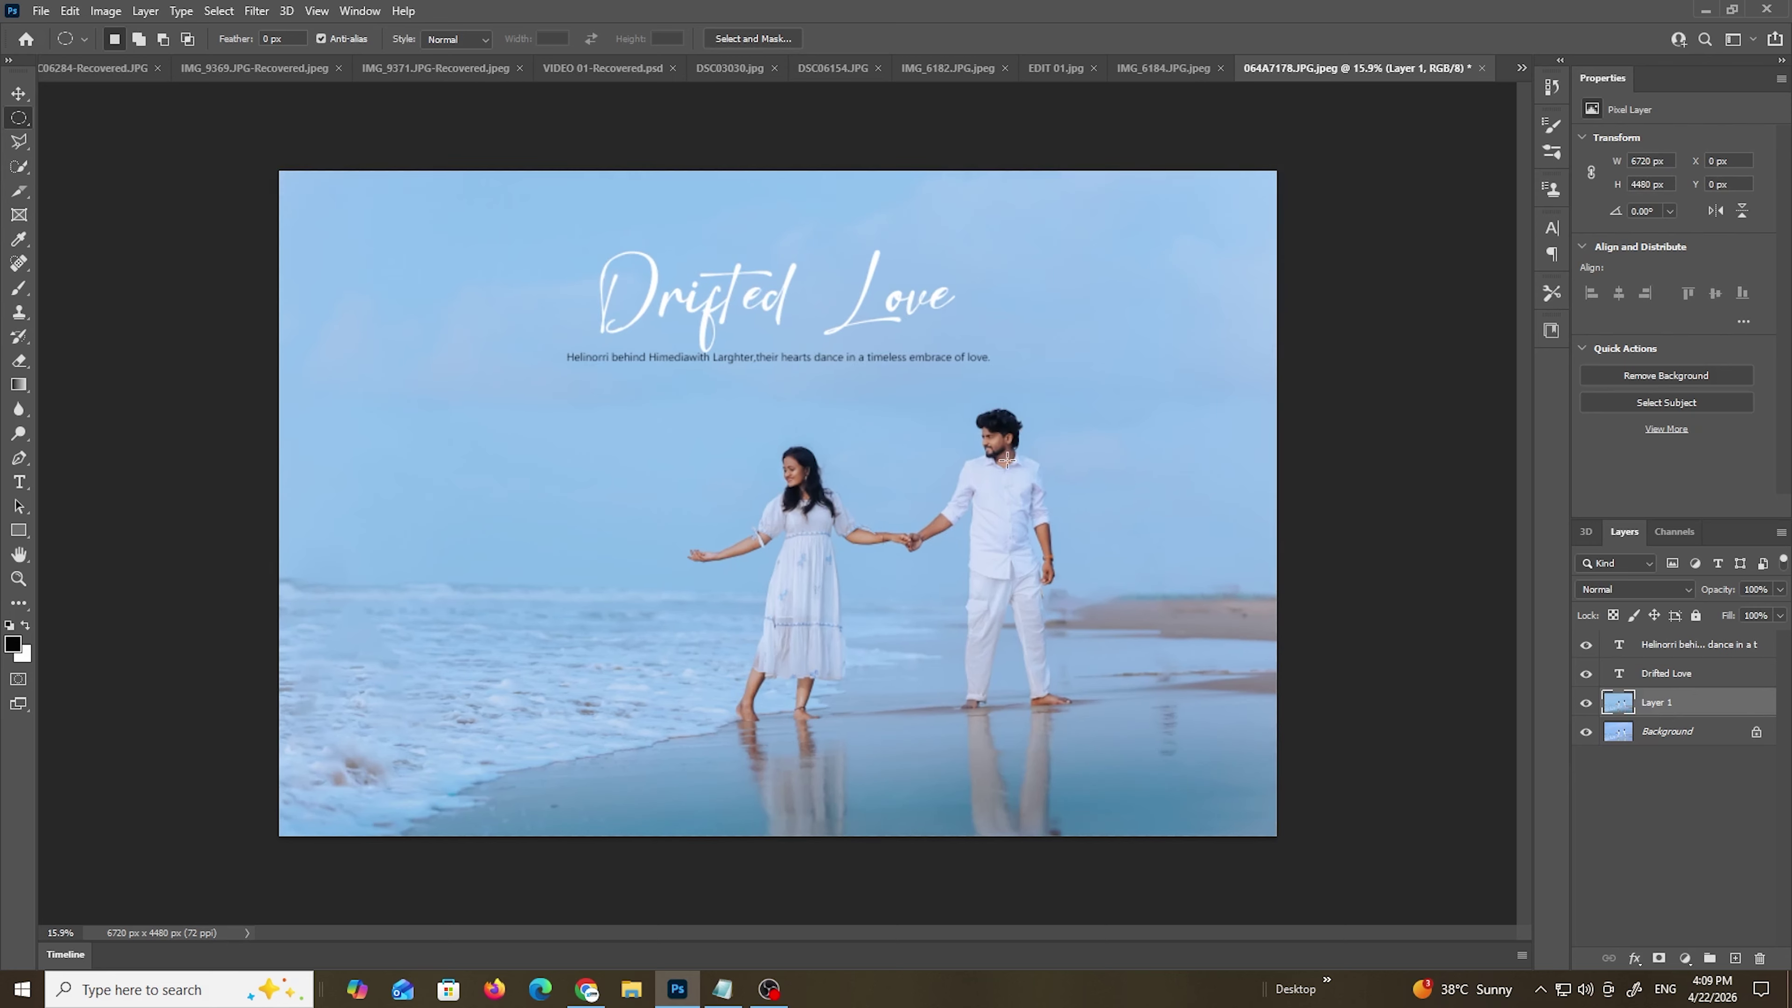